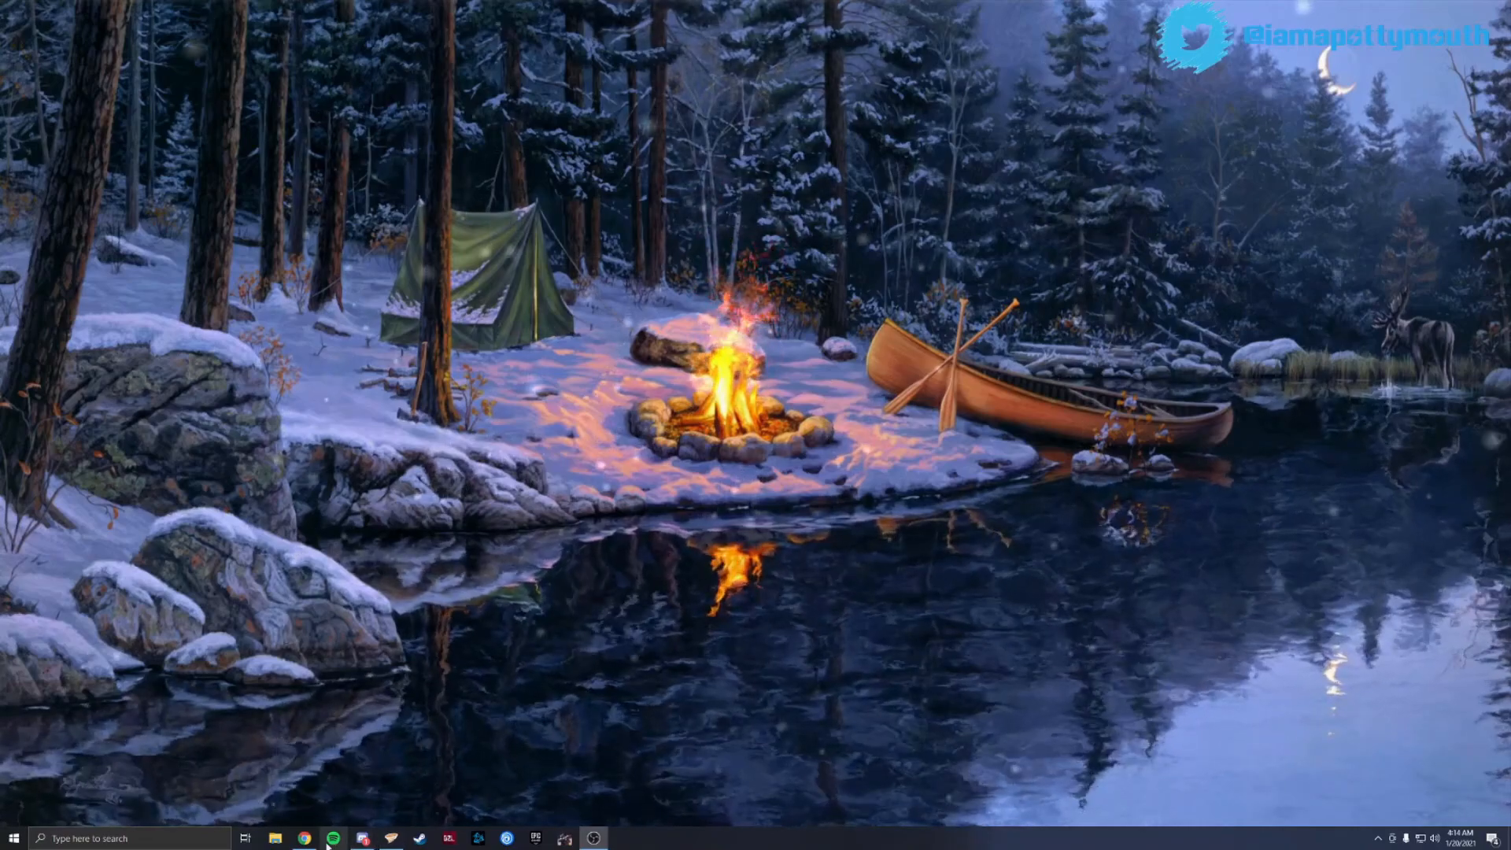
Bring up the Fallout - The Frontier page in Chrome, and check the installed mod list in Vortex
click(304, 838)
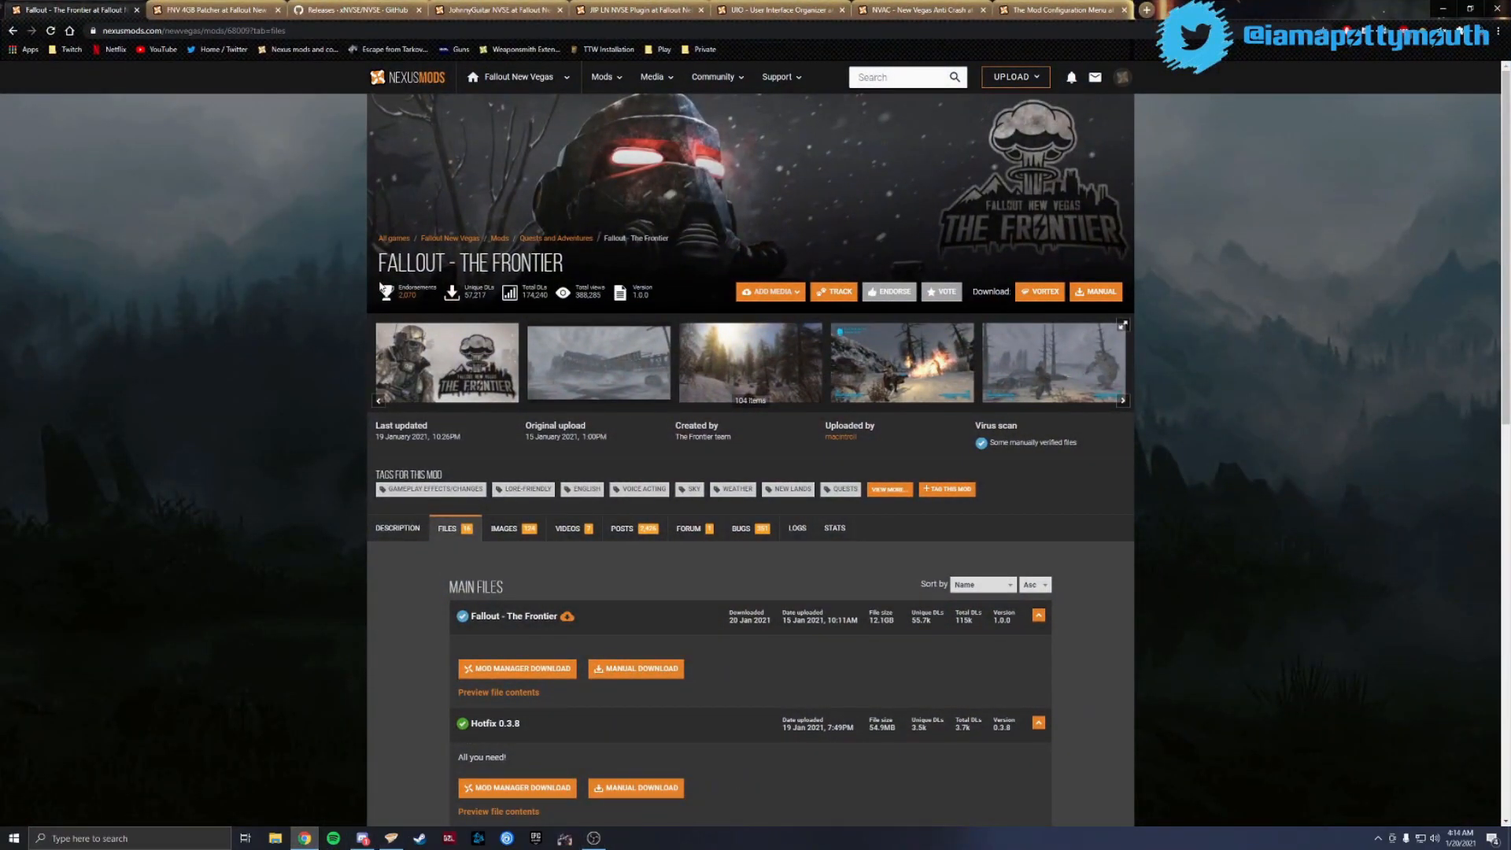
click(392, 838)
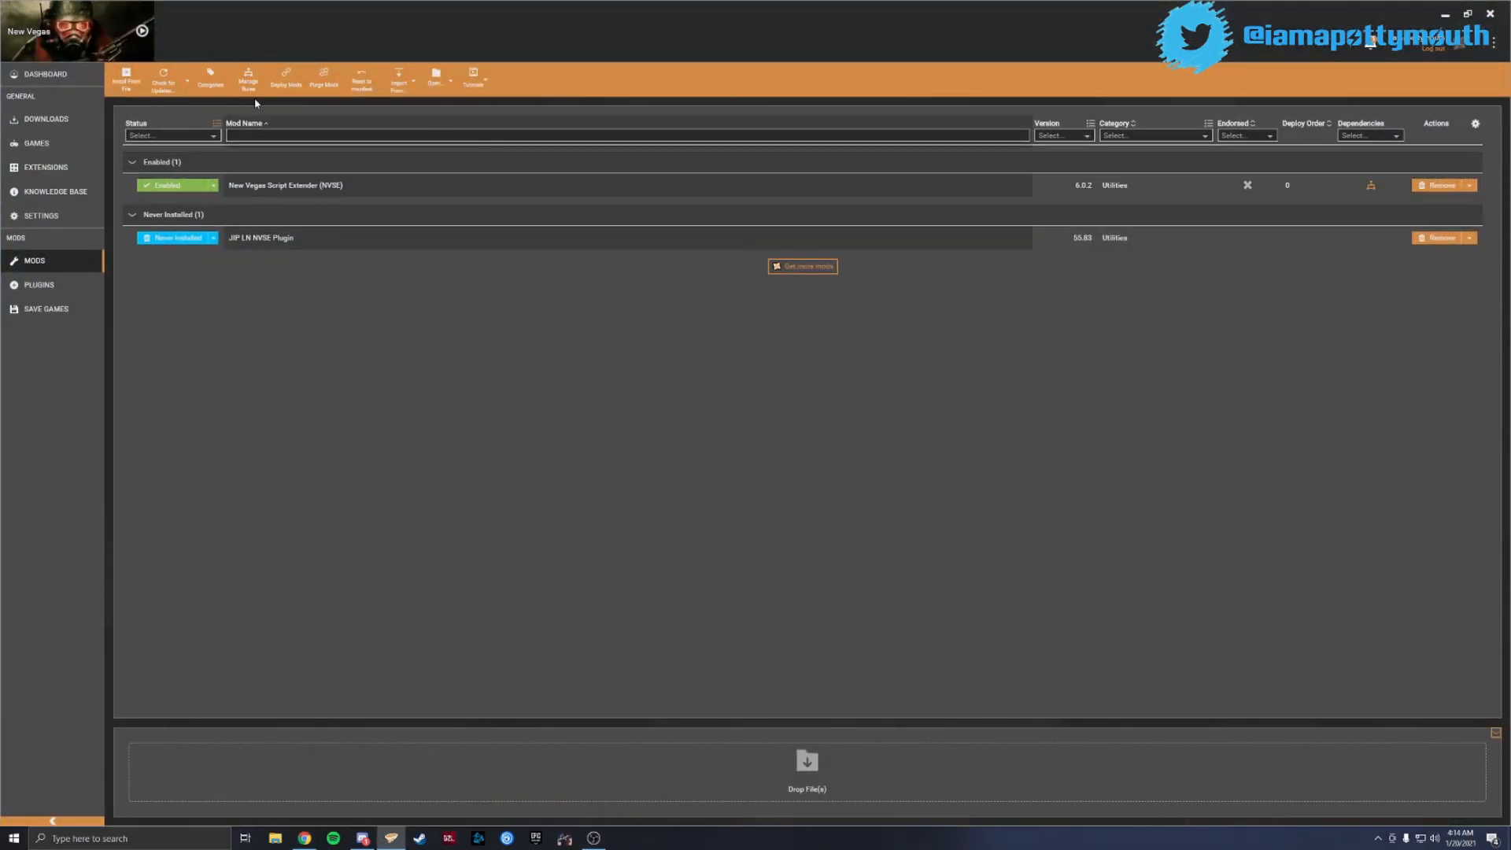
click(1445, 14)
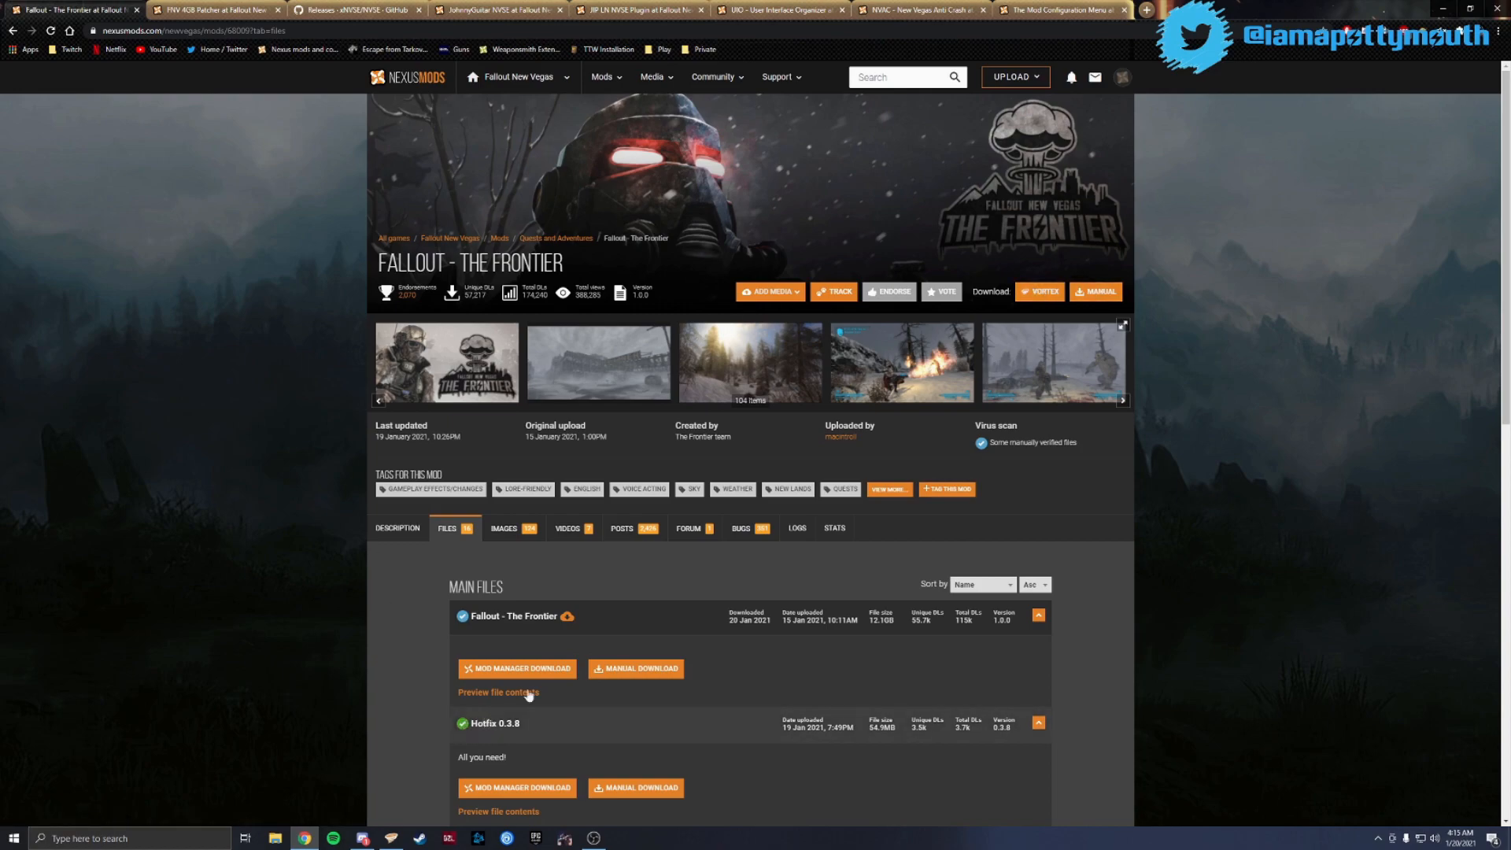
Download the Hotfix 0.3.8 main file of Fallout - The Frontier through the mod manager
scroll(637, 593, down, 3)
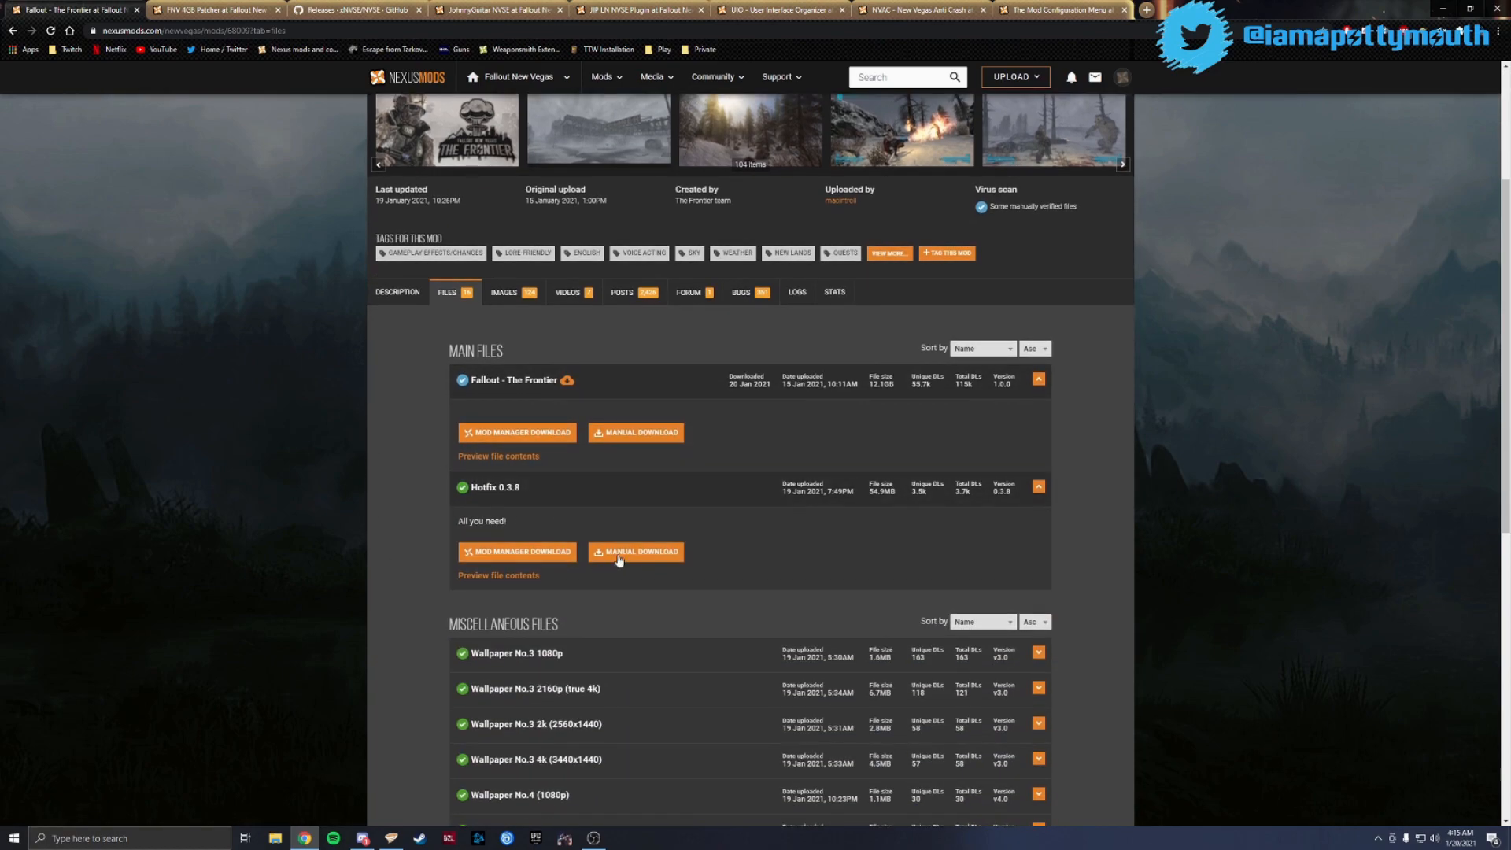
click(513, 551)
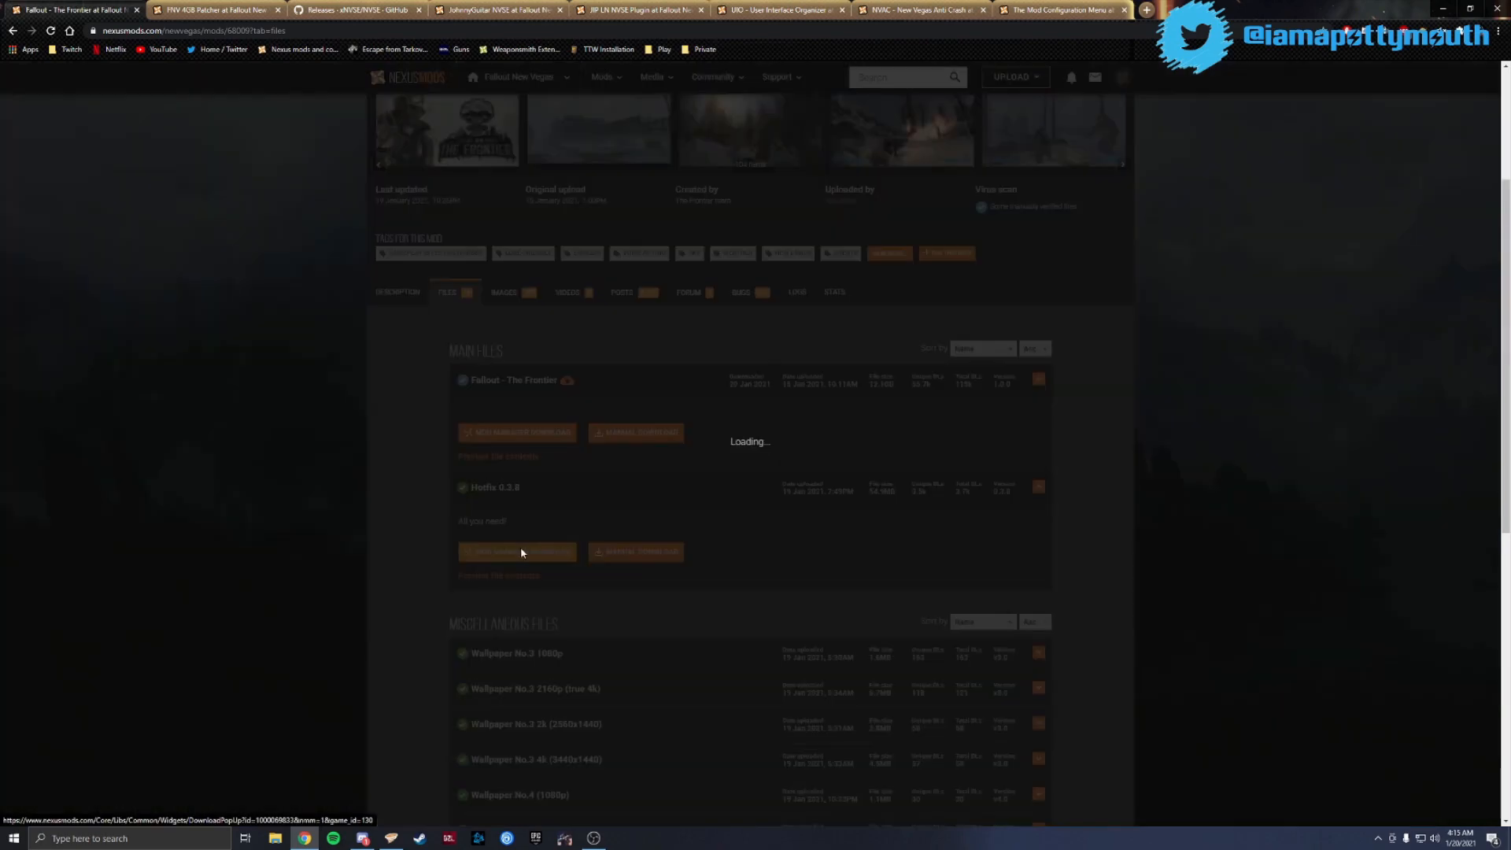
click(508, 341)
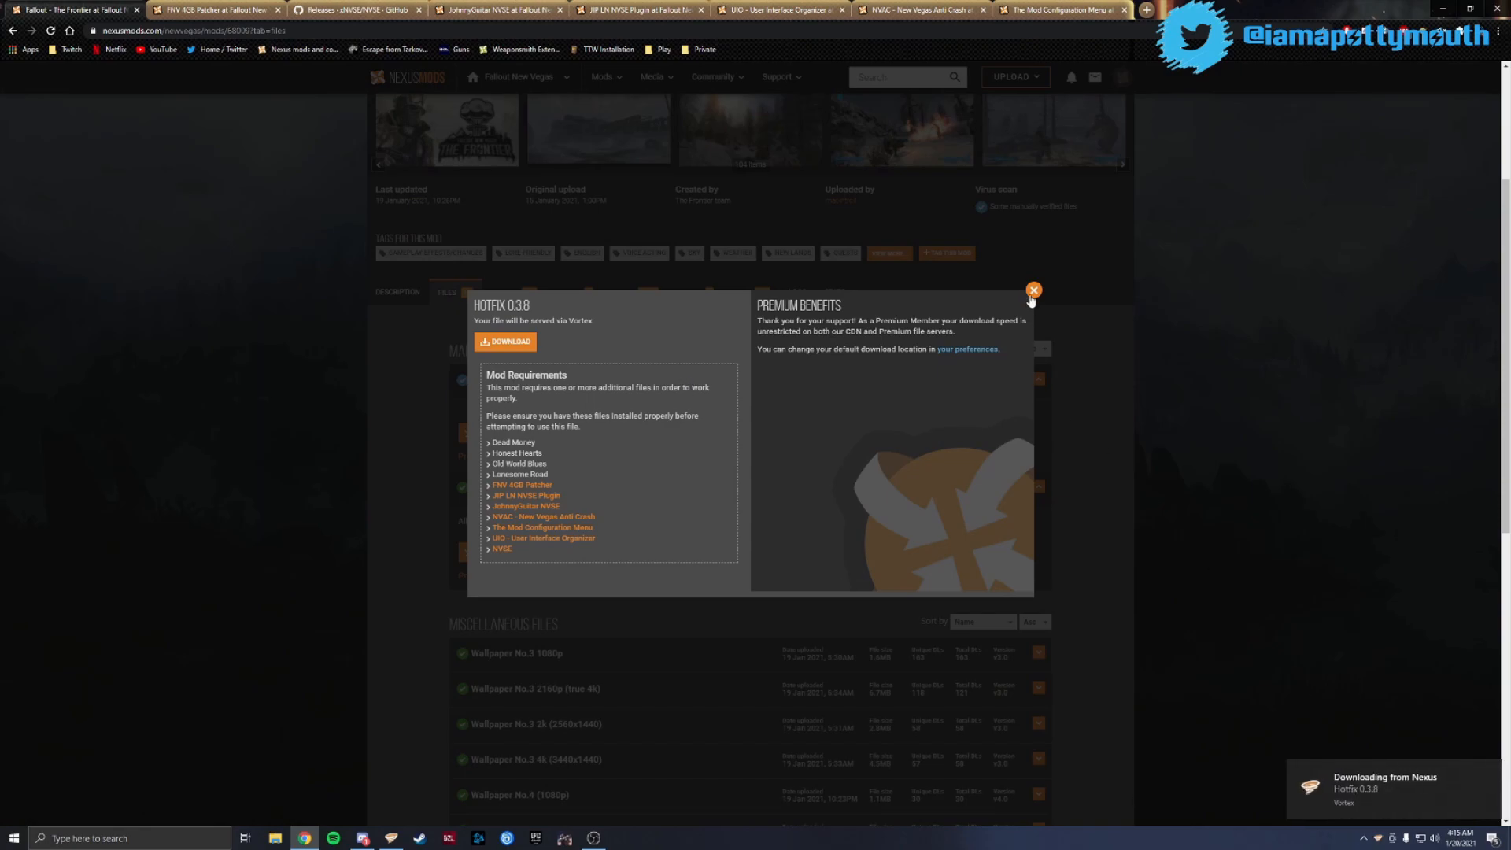
click(1029, 291)
Switch to Vortex, dismiss the Hotfix 0.3.8 download notification and return to the mod page in Chrome
click(391, 838)
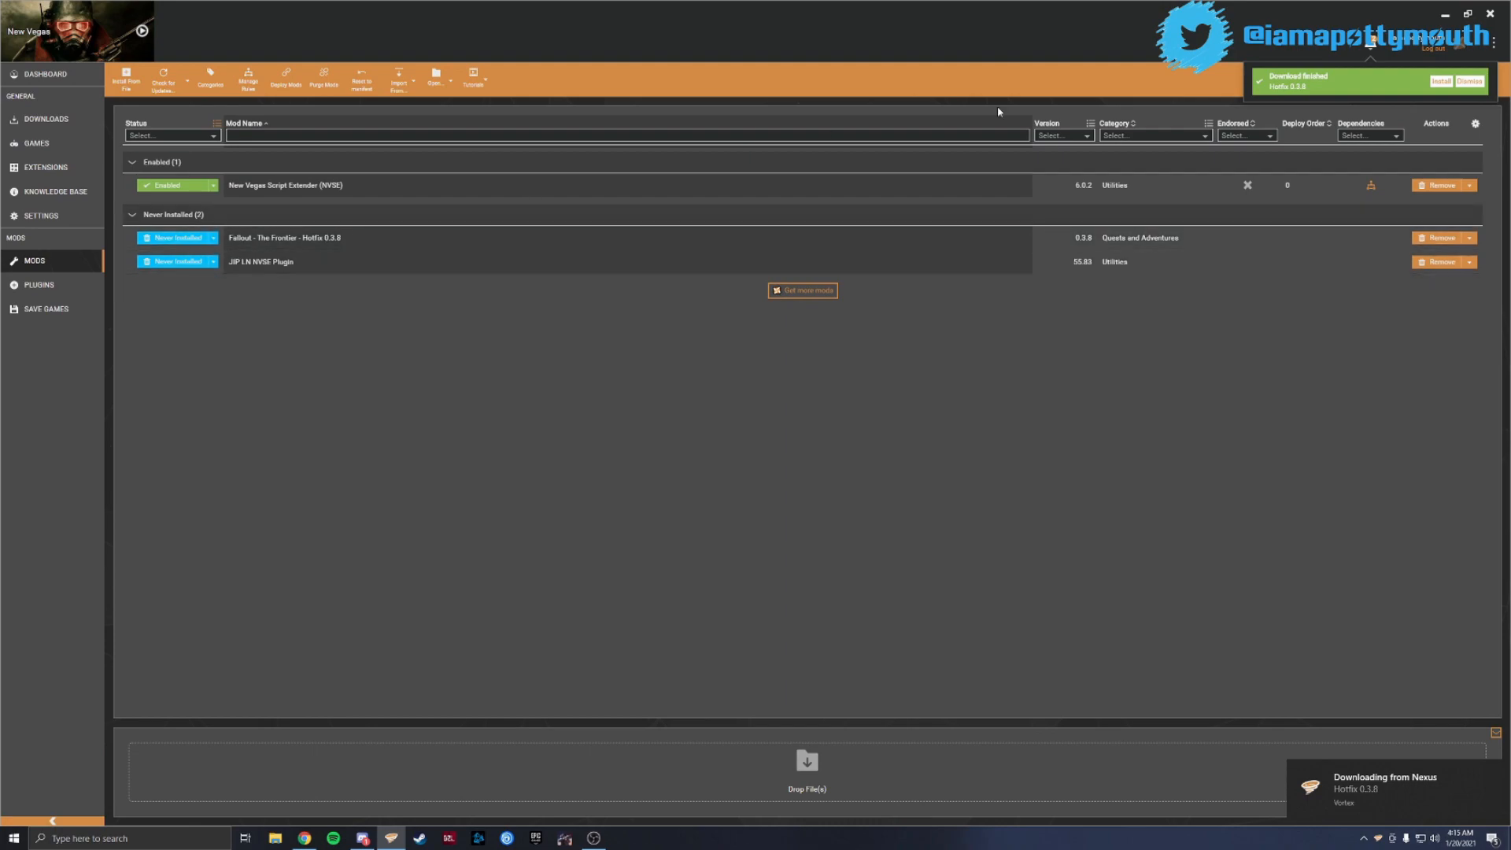
click(1470, 83)
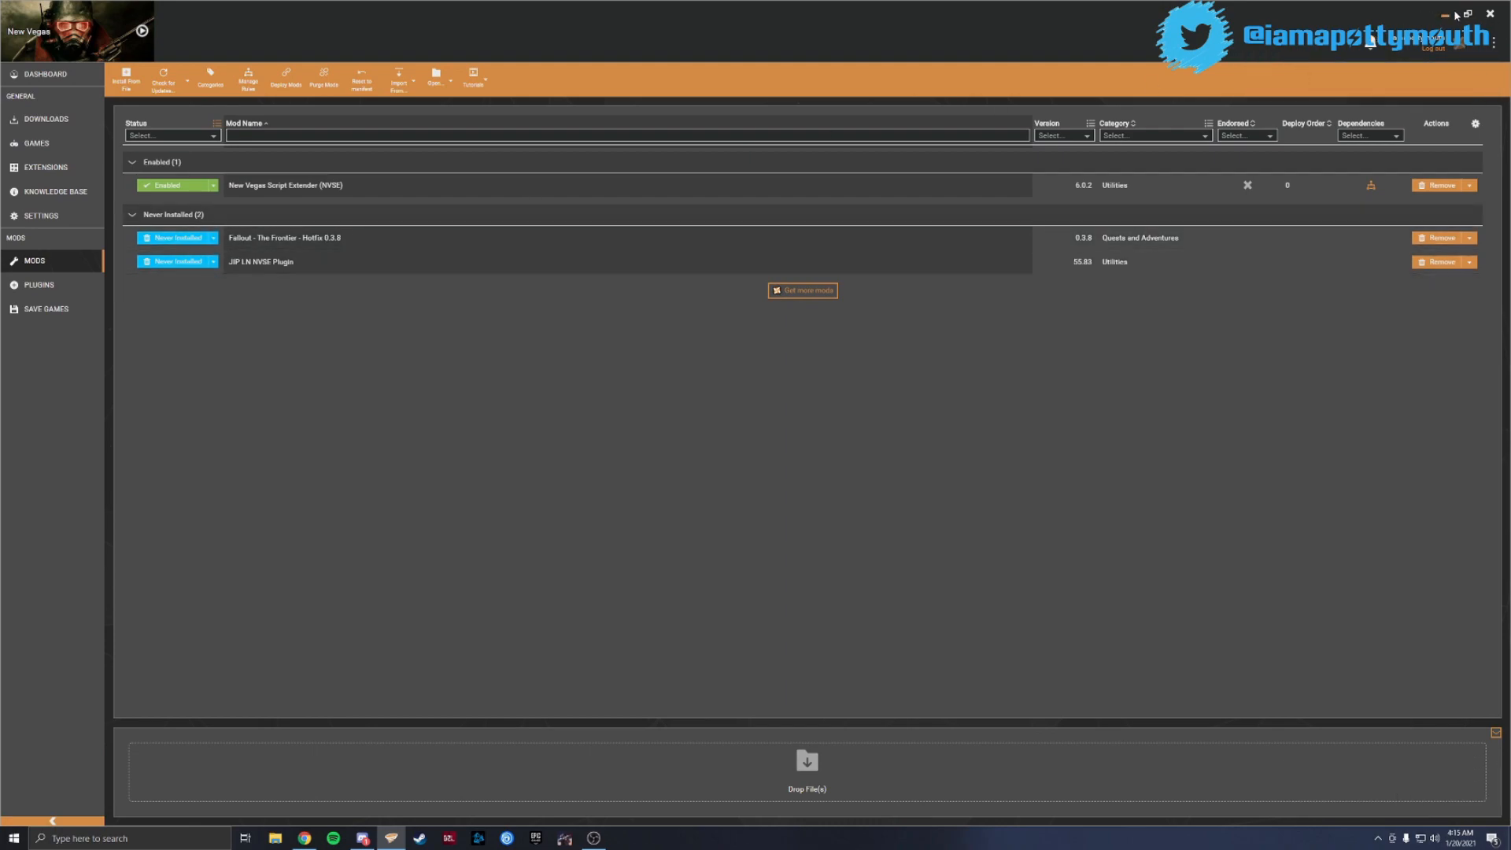
click(1446, 15)
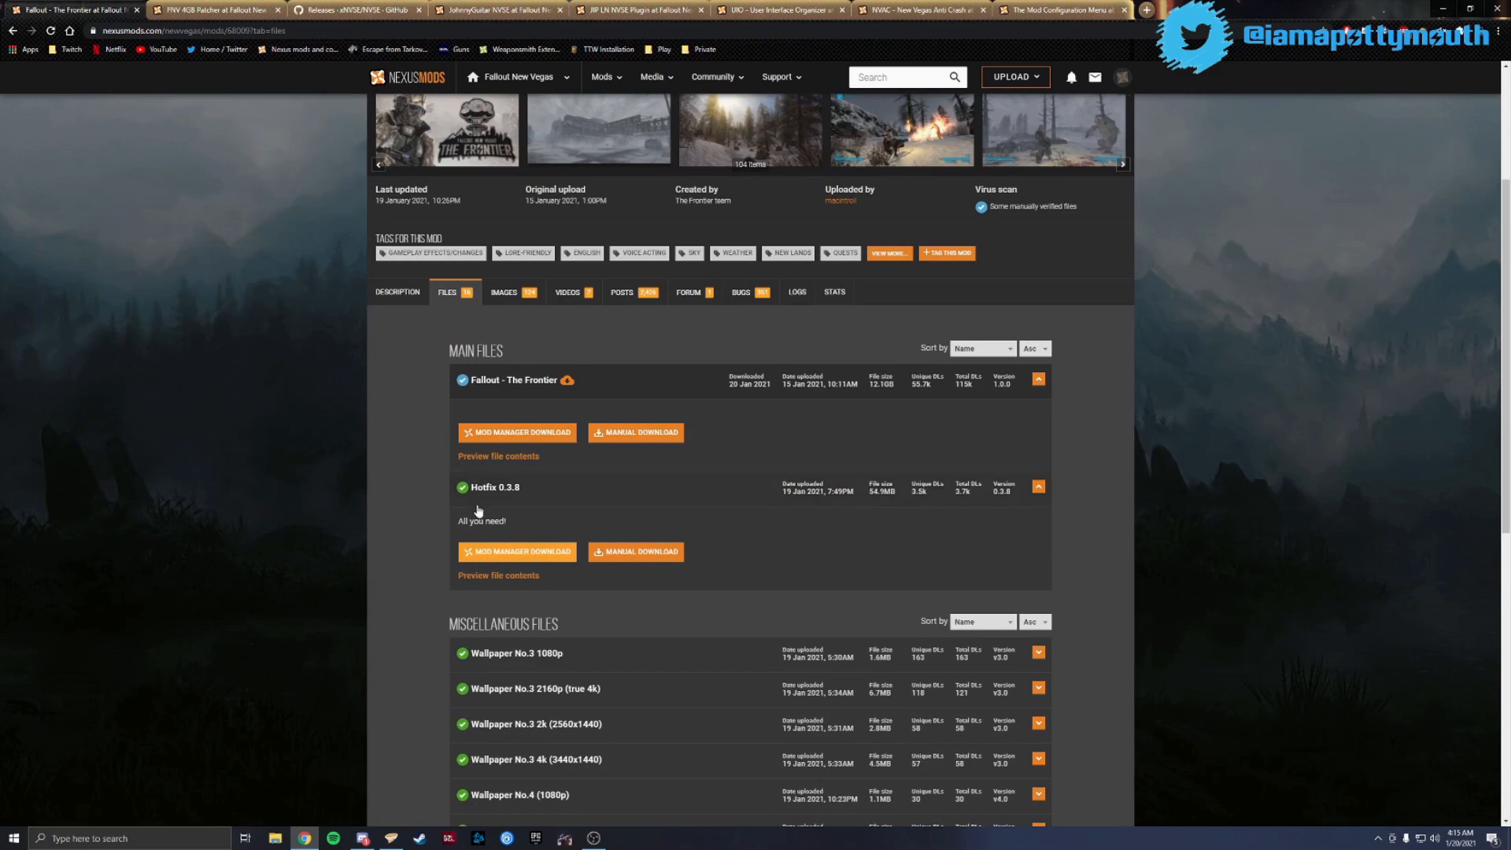
Open the description of Fallout - The Frontier and expand its Requirements section
scroll(478, 510, up, 3)
click(390, 528)
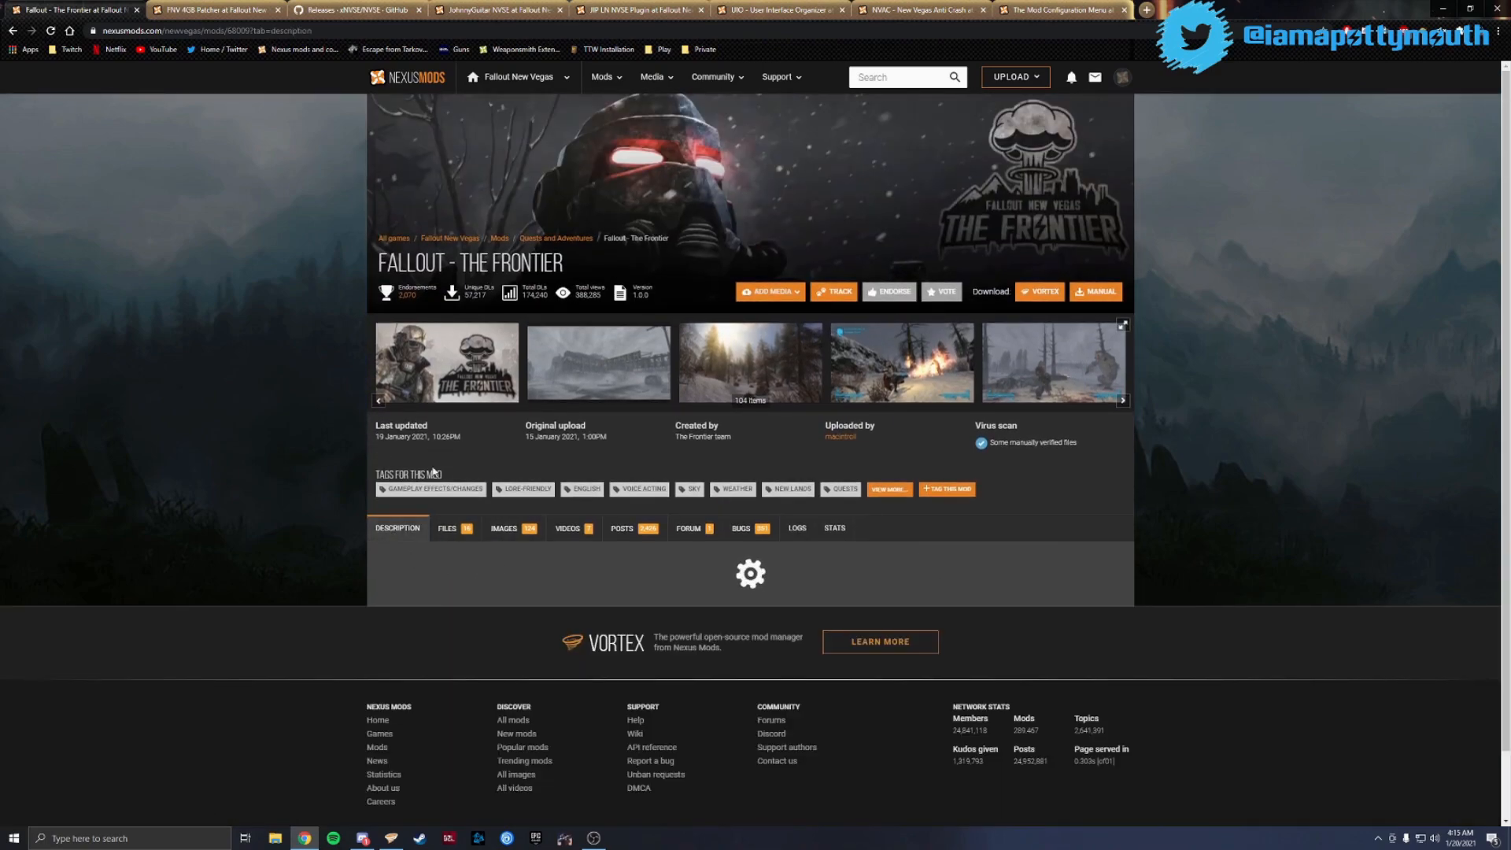
scroll(490, 489, down, 3)
scroll(491, 489, down, 1)
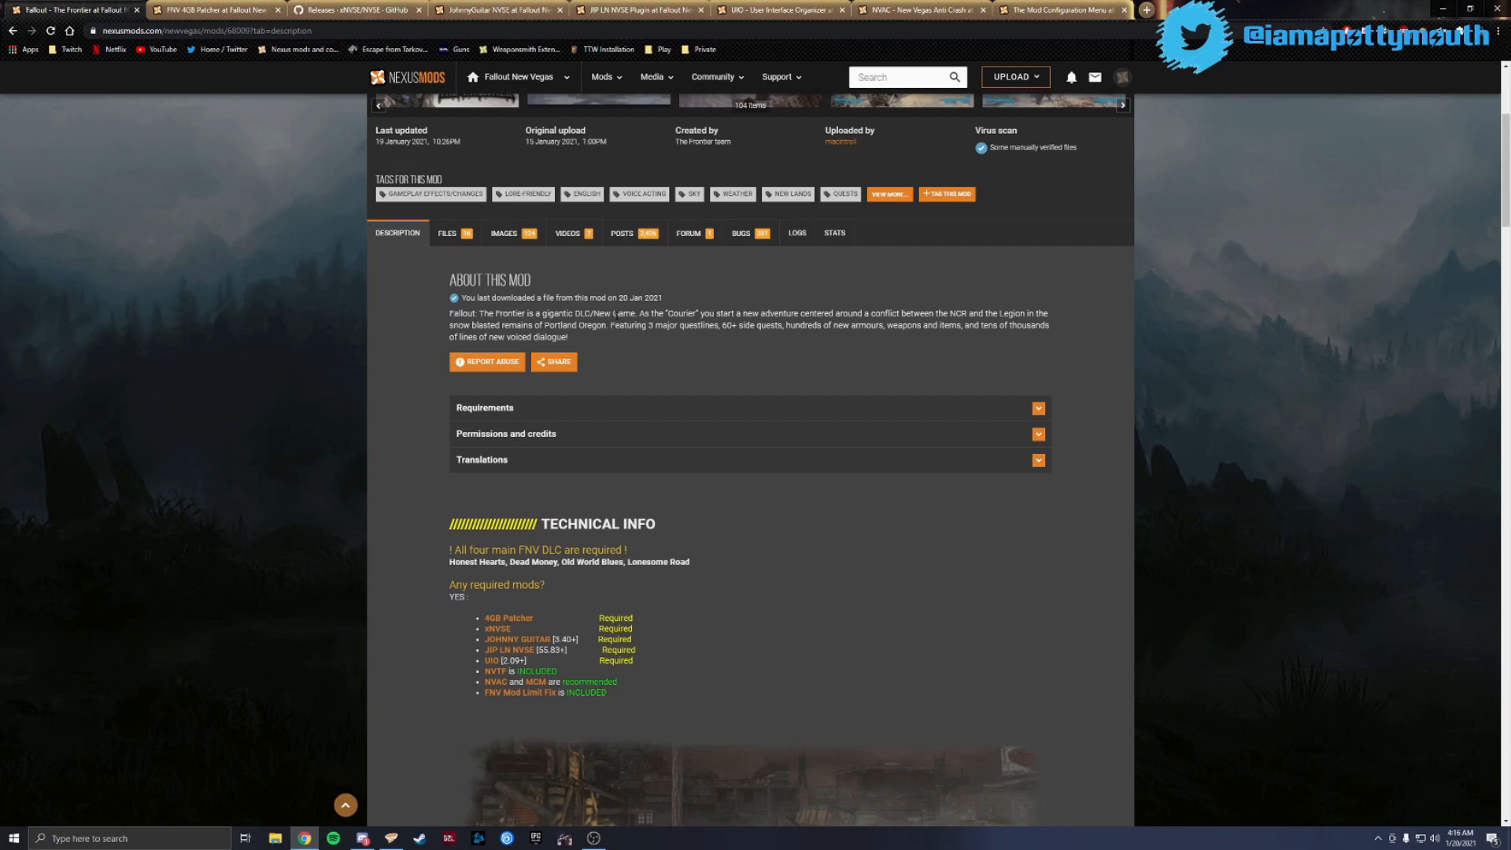
click(550, 410)
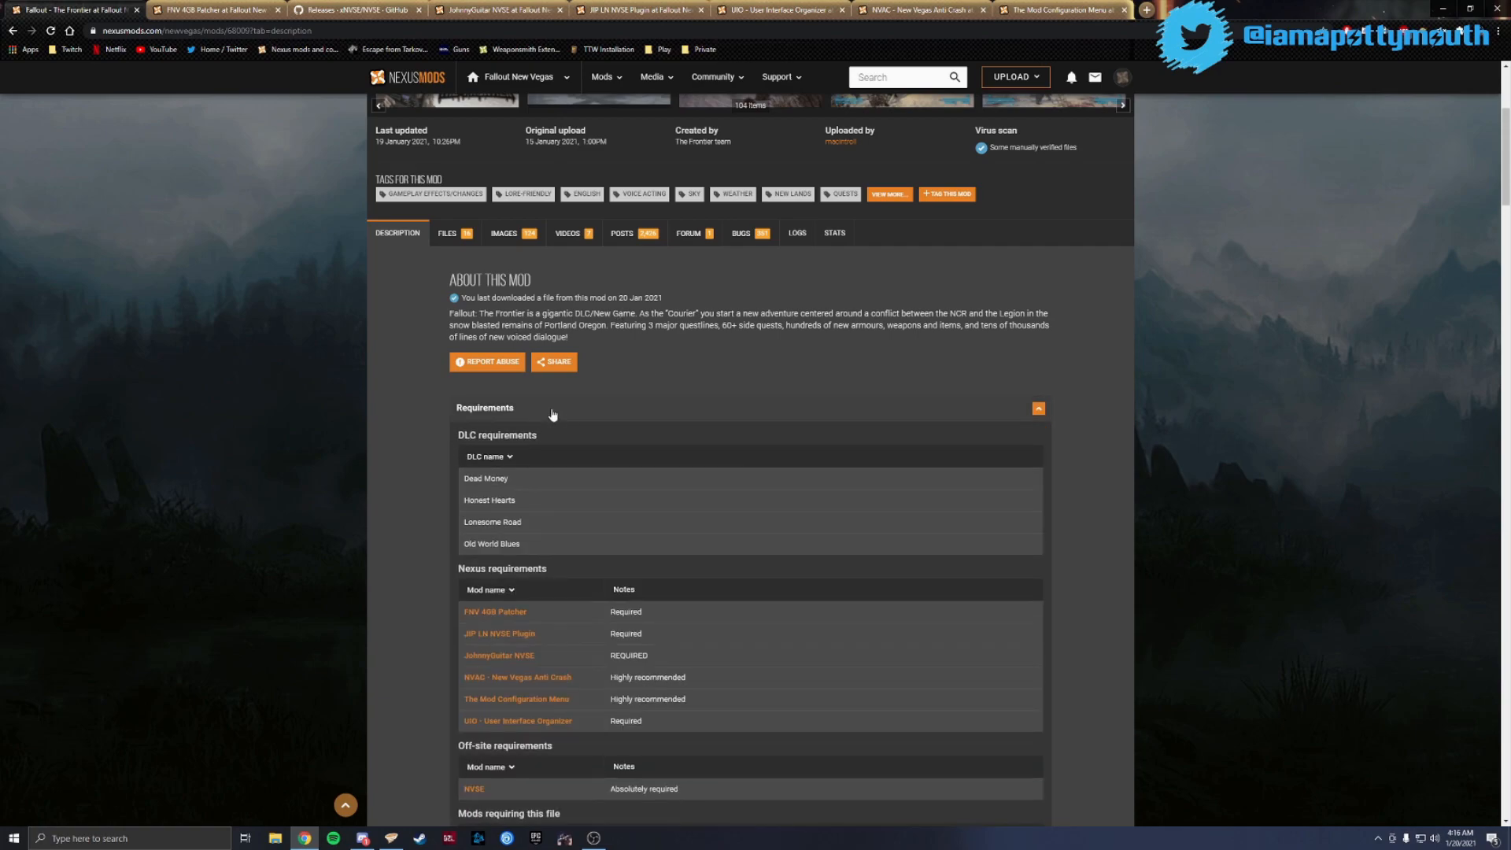
Examine the DLC, Nexus and off-site requirements and the list of mods requiring Fallout - The Frontier
scroll(583, 492, down, 1)
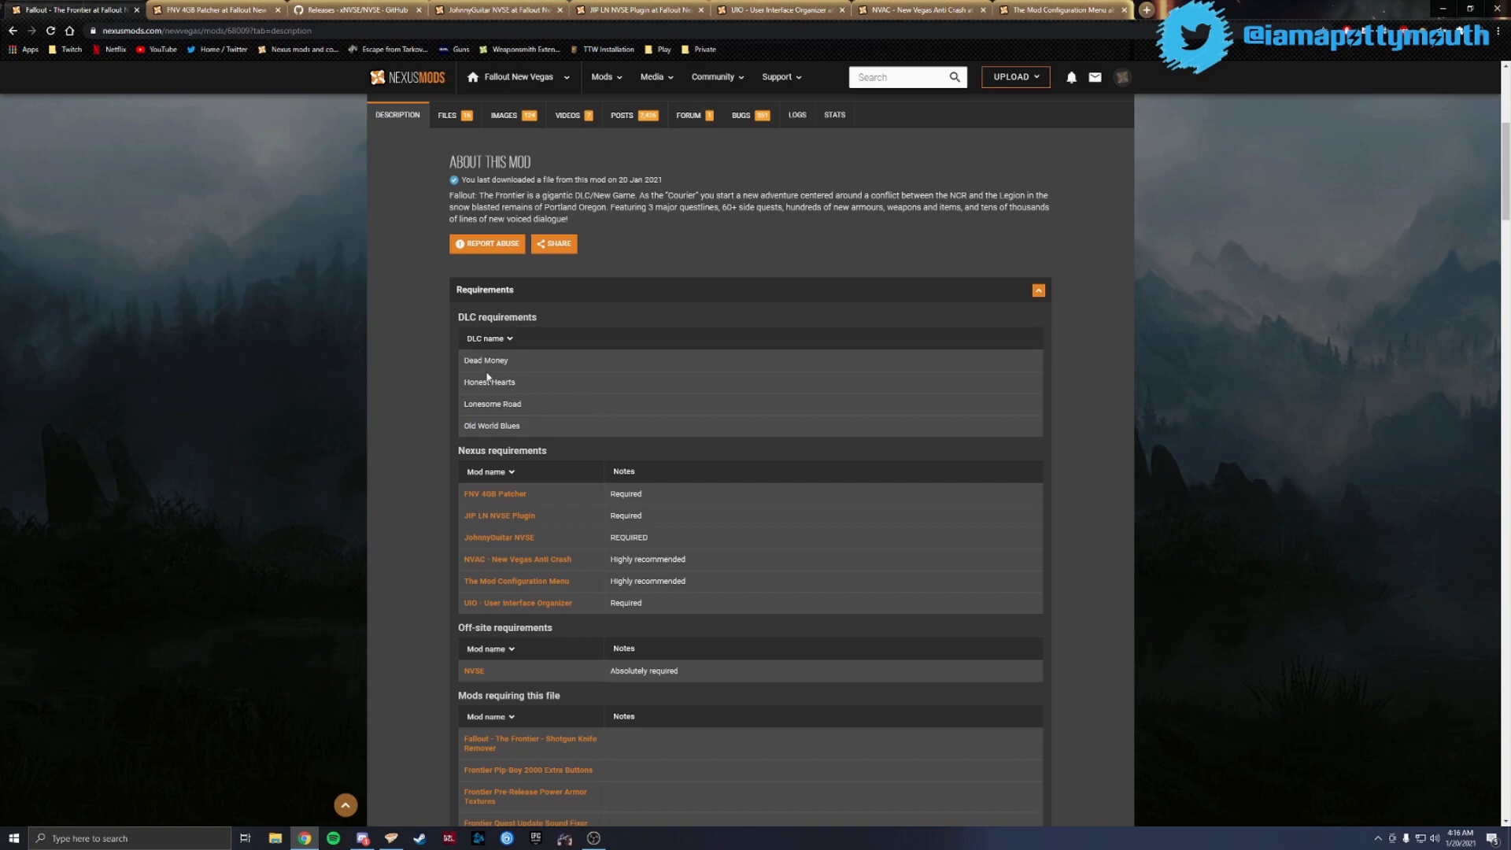
scroll(541, 406, down, 2)
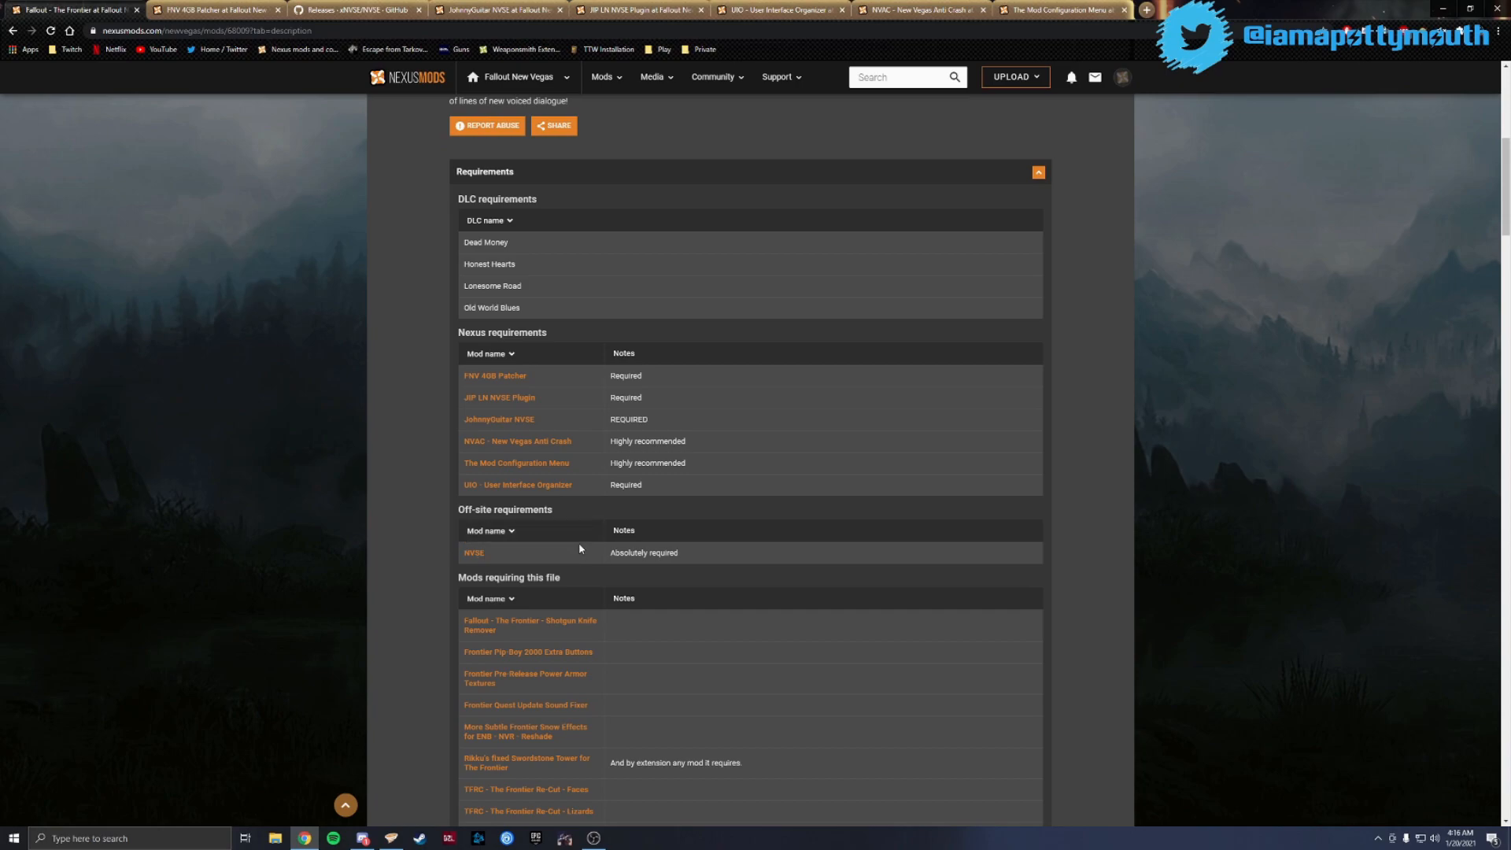
scroll(608, 621, down, 3)
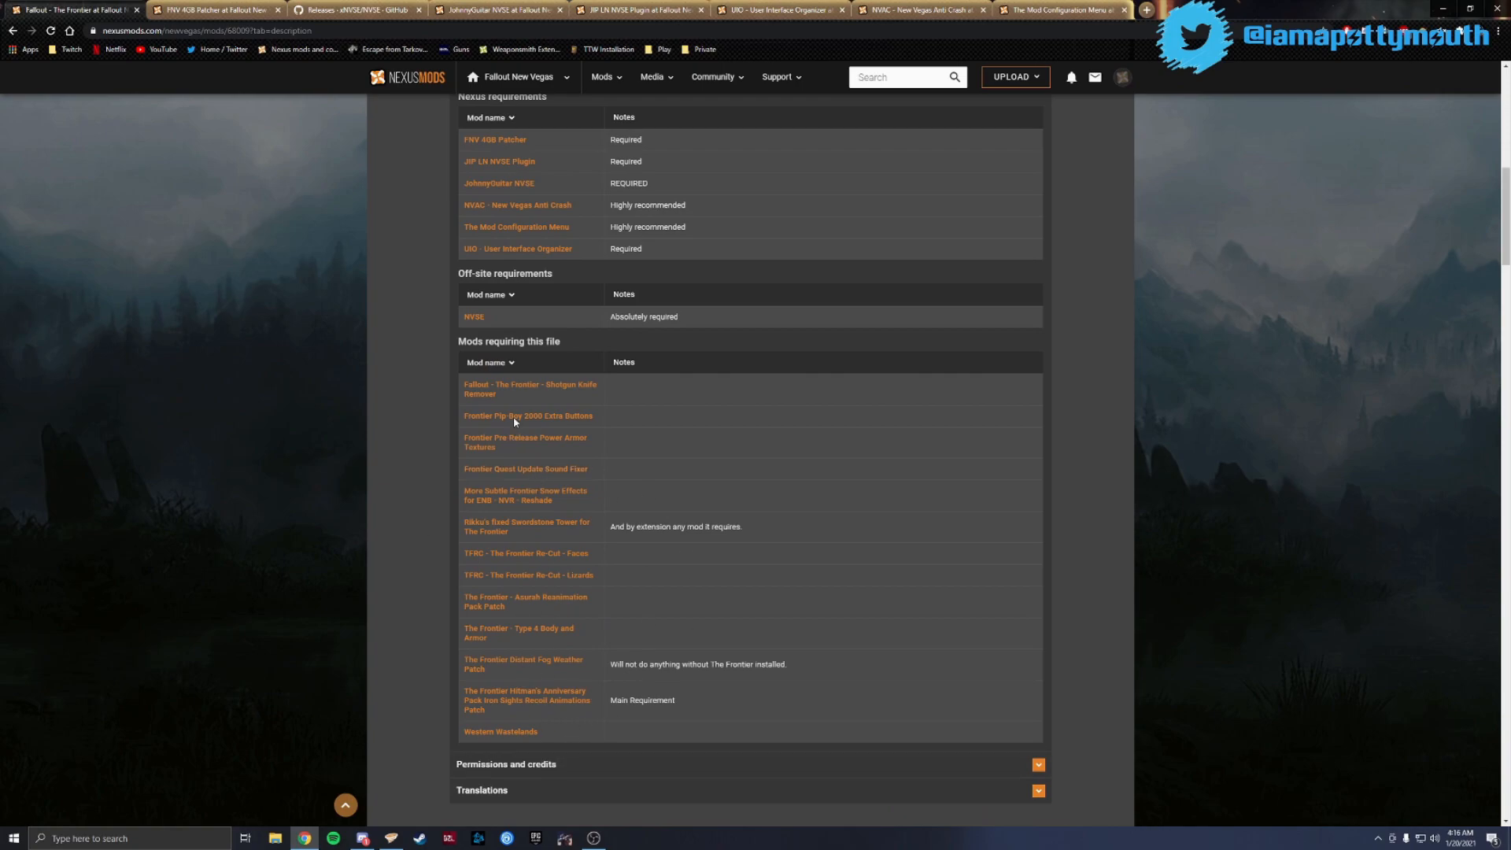
click(506, 364)
click(506, 363)
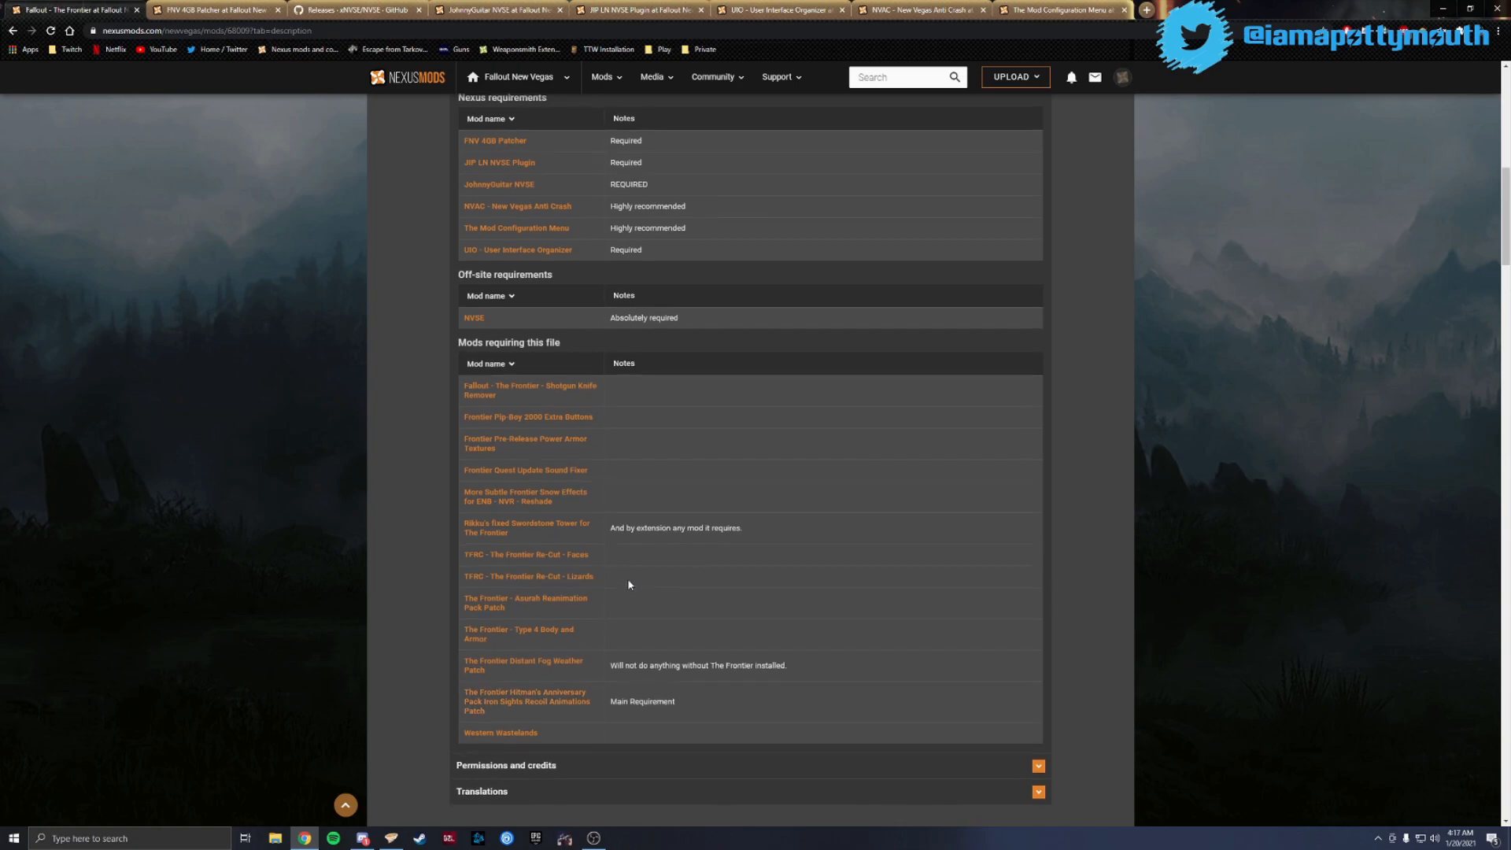
scroll(628, 583, up, 4)
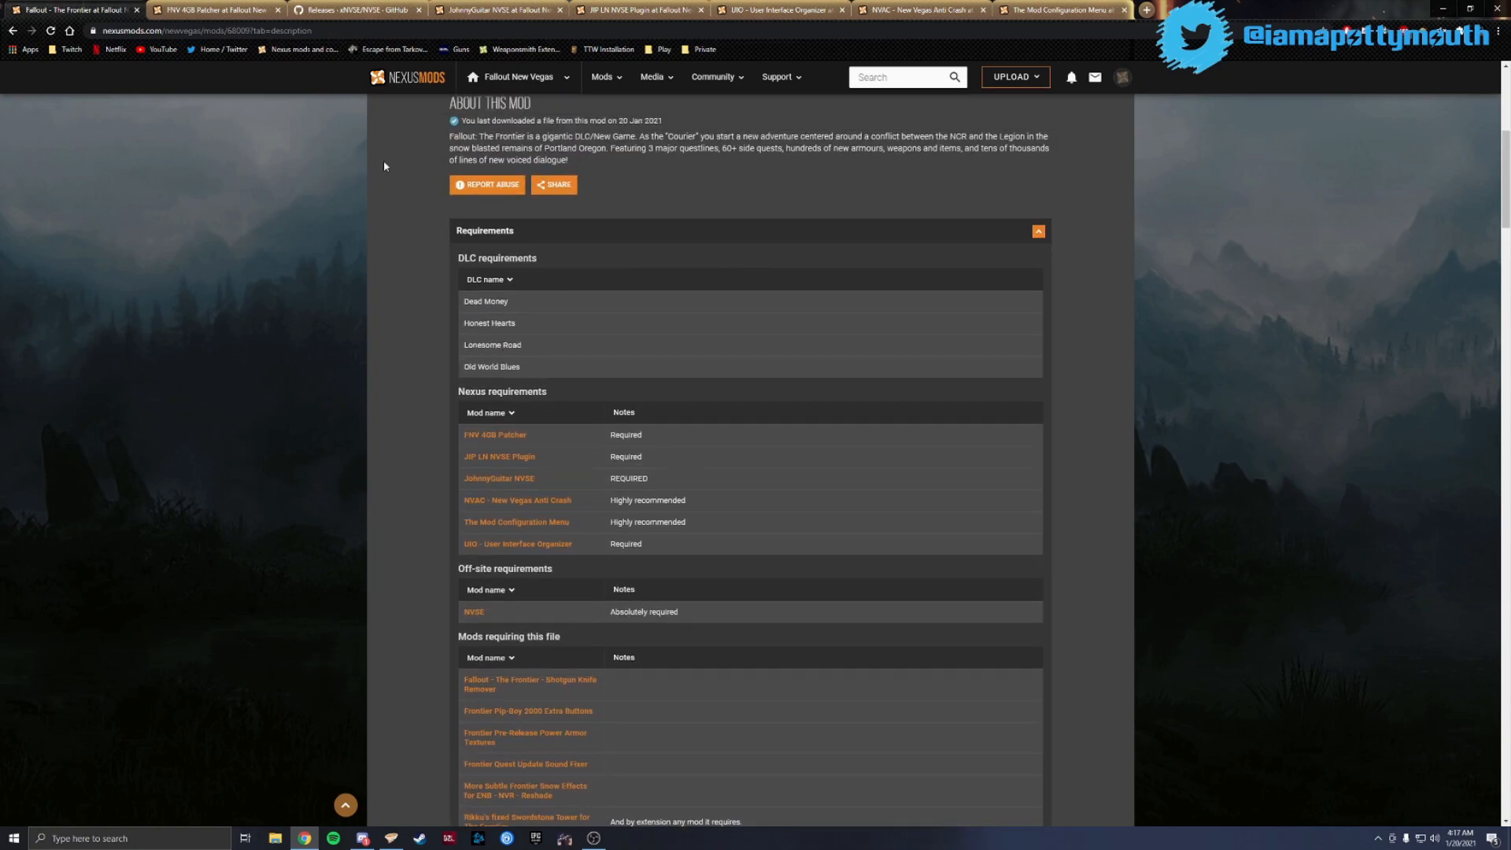
scroll(833, 510, up, 4)
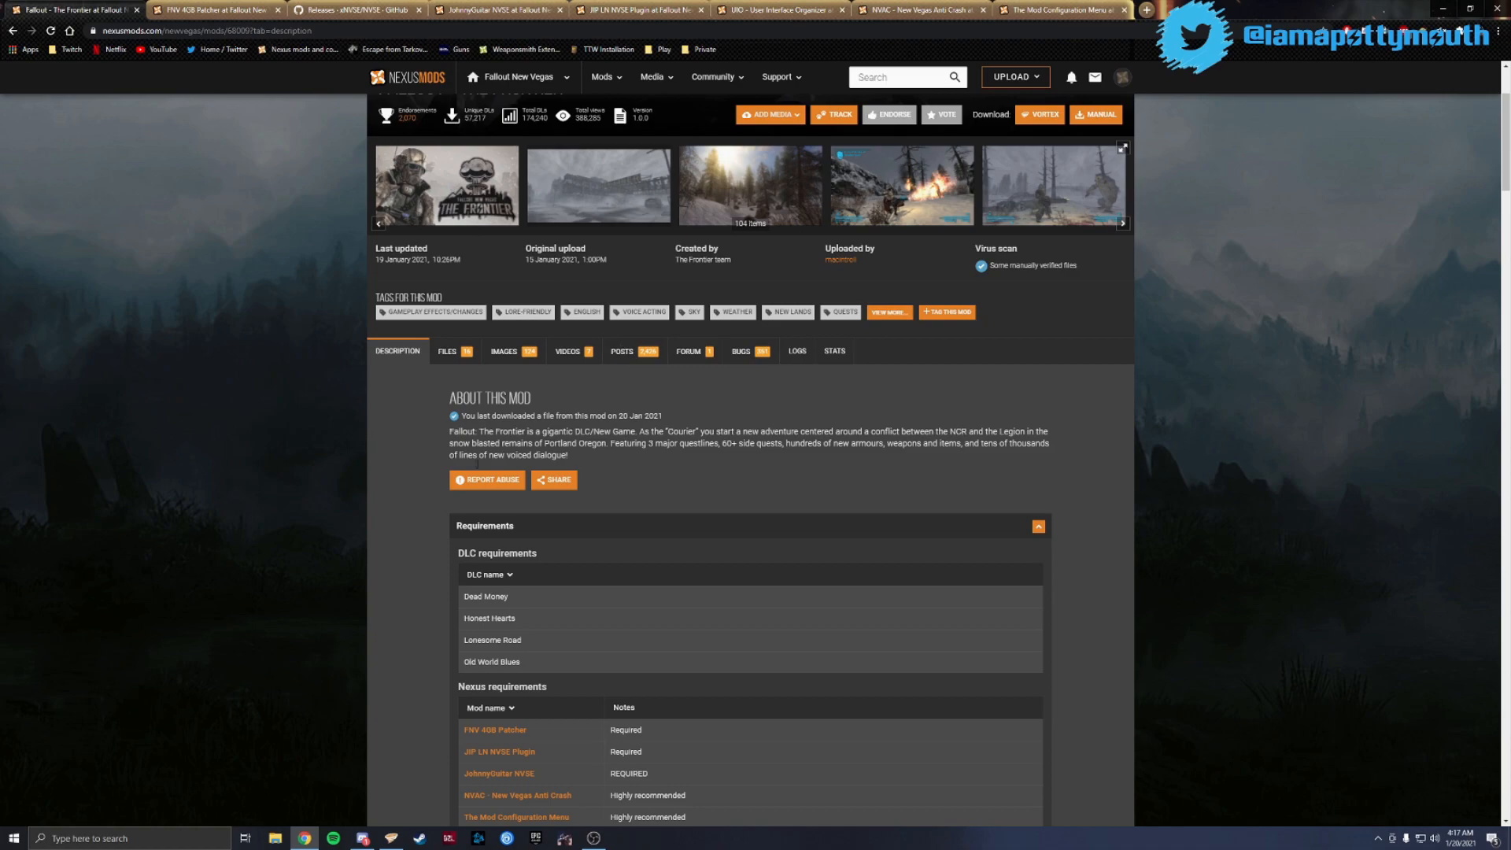
scroll(455, 426, down, 3)
right_click(504, 493)
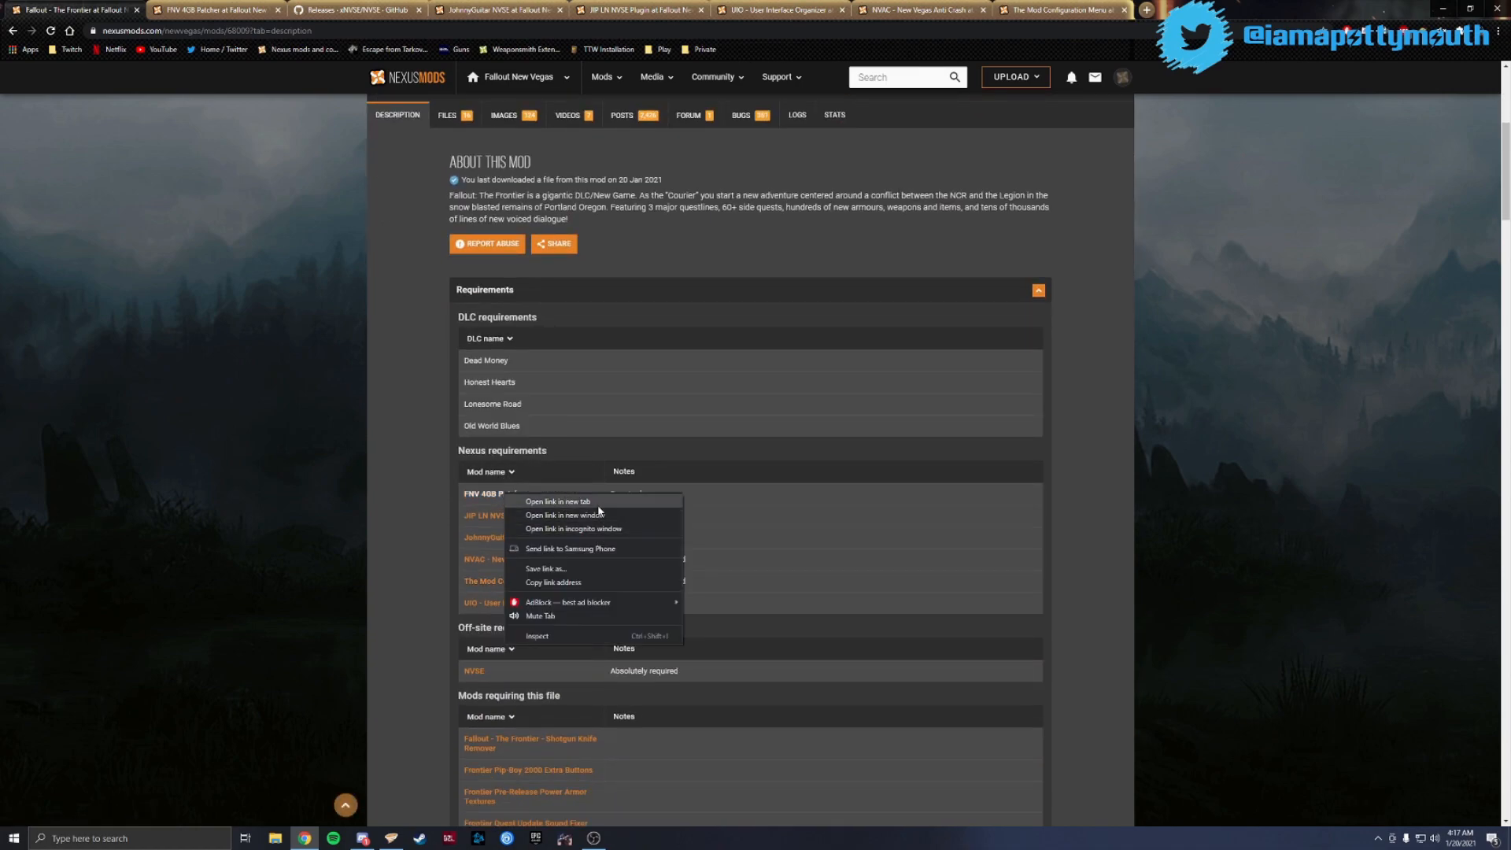
click(389, 591)
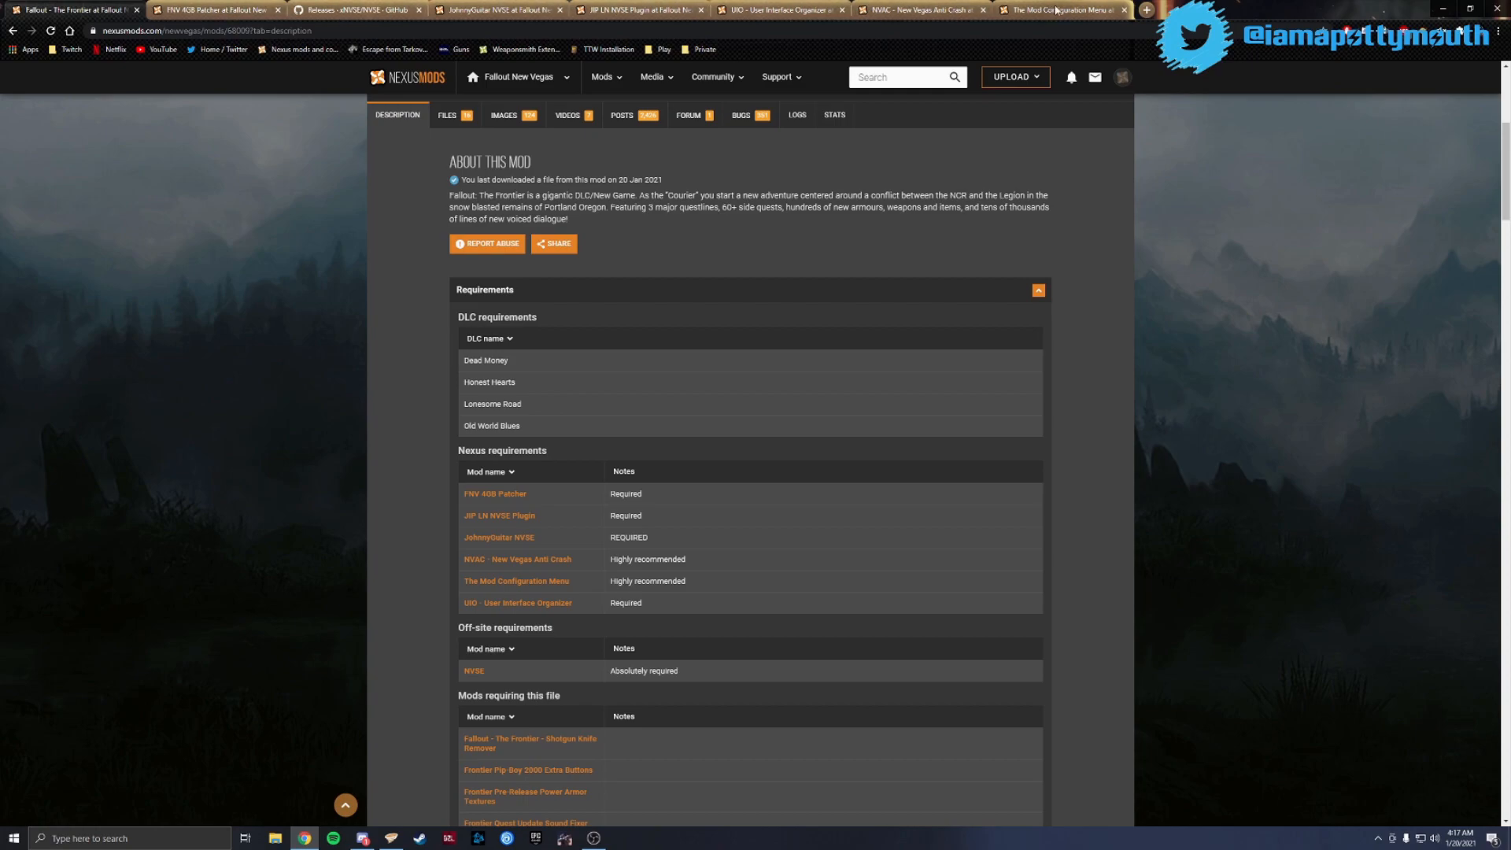
Show the downloadable files of the FNV 4GB Patcher mod
click(220, 10)
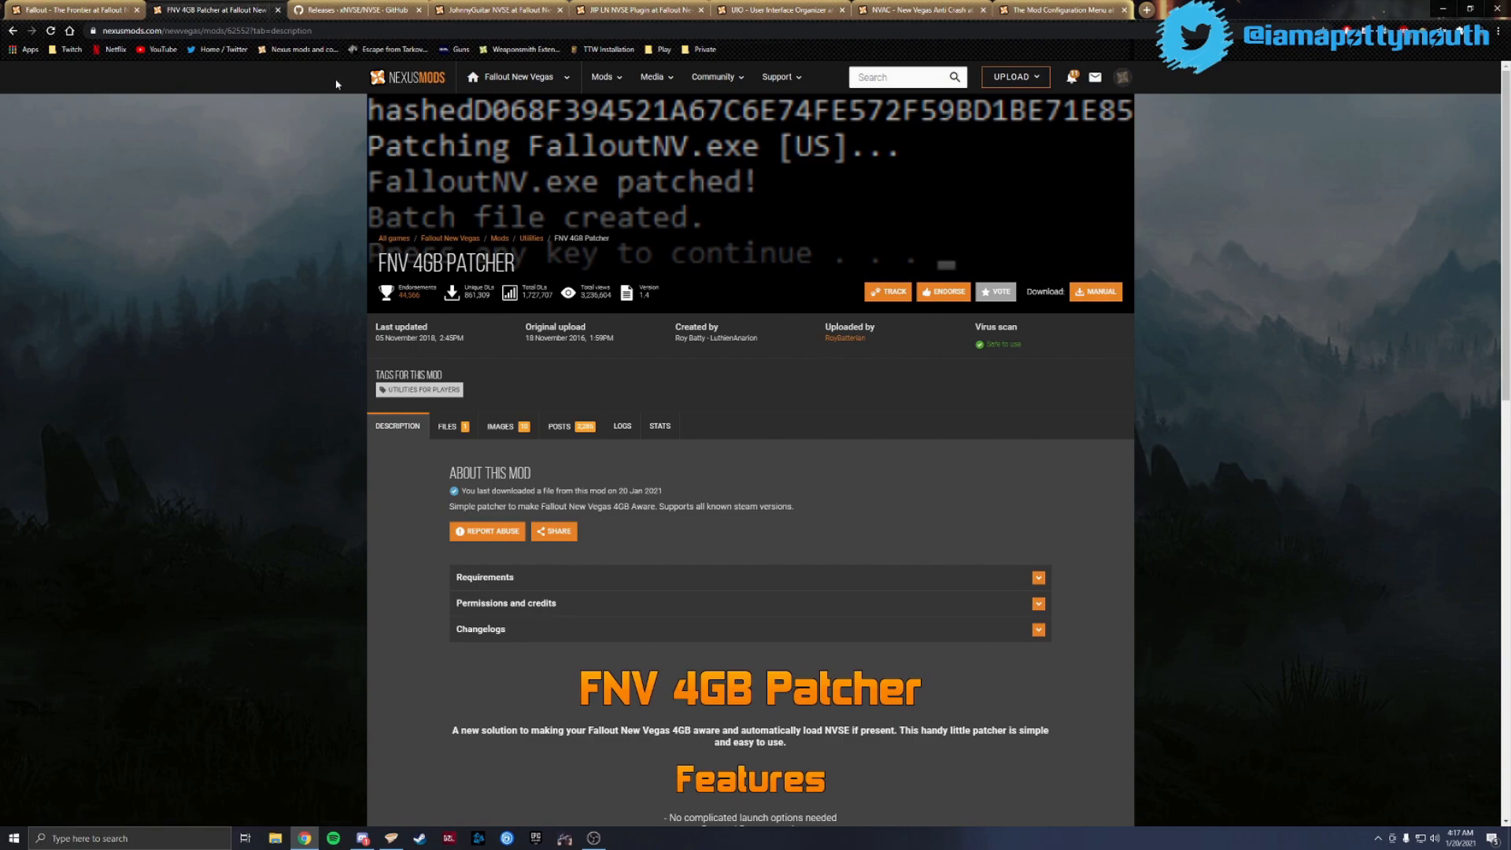
click(450, 427)
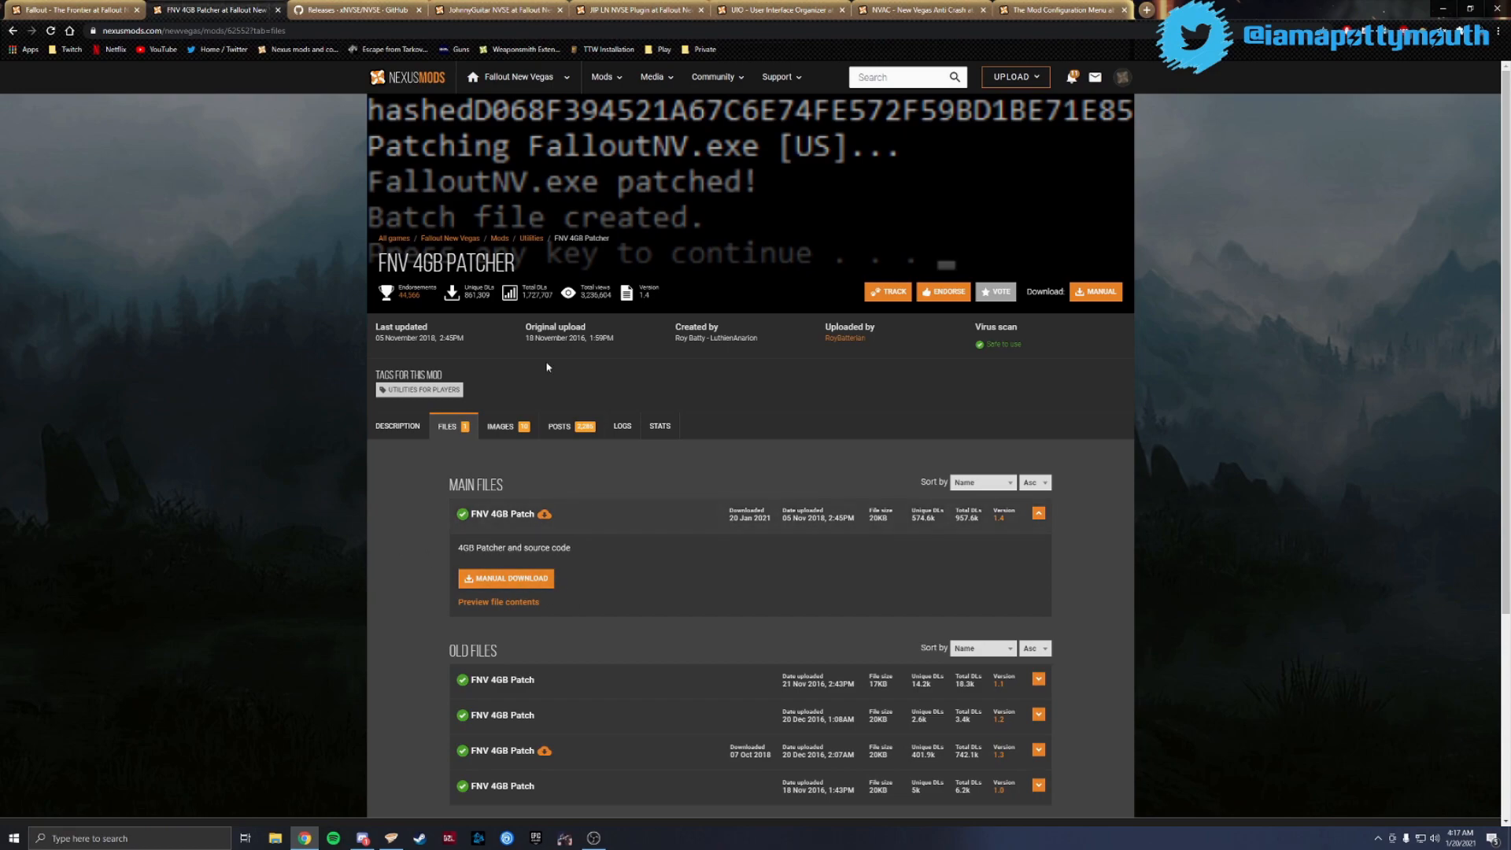
Check the manually downloaded mod archives in the Downloads folder with File Explorer, and close the window
click(275, 838)
drag(950, 346, 468, 300)
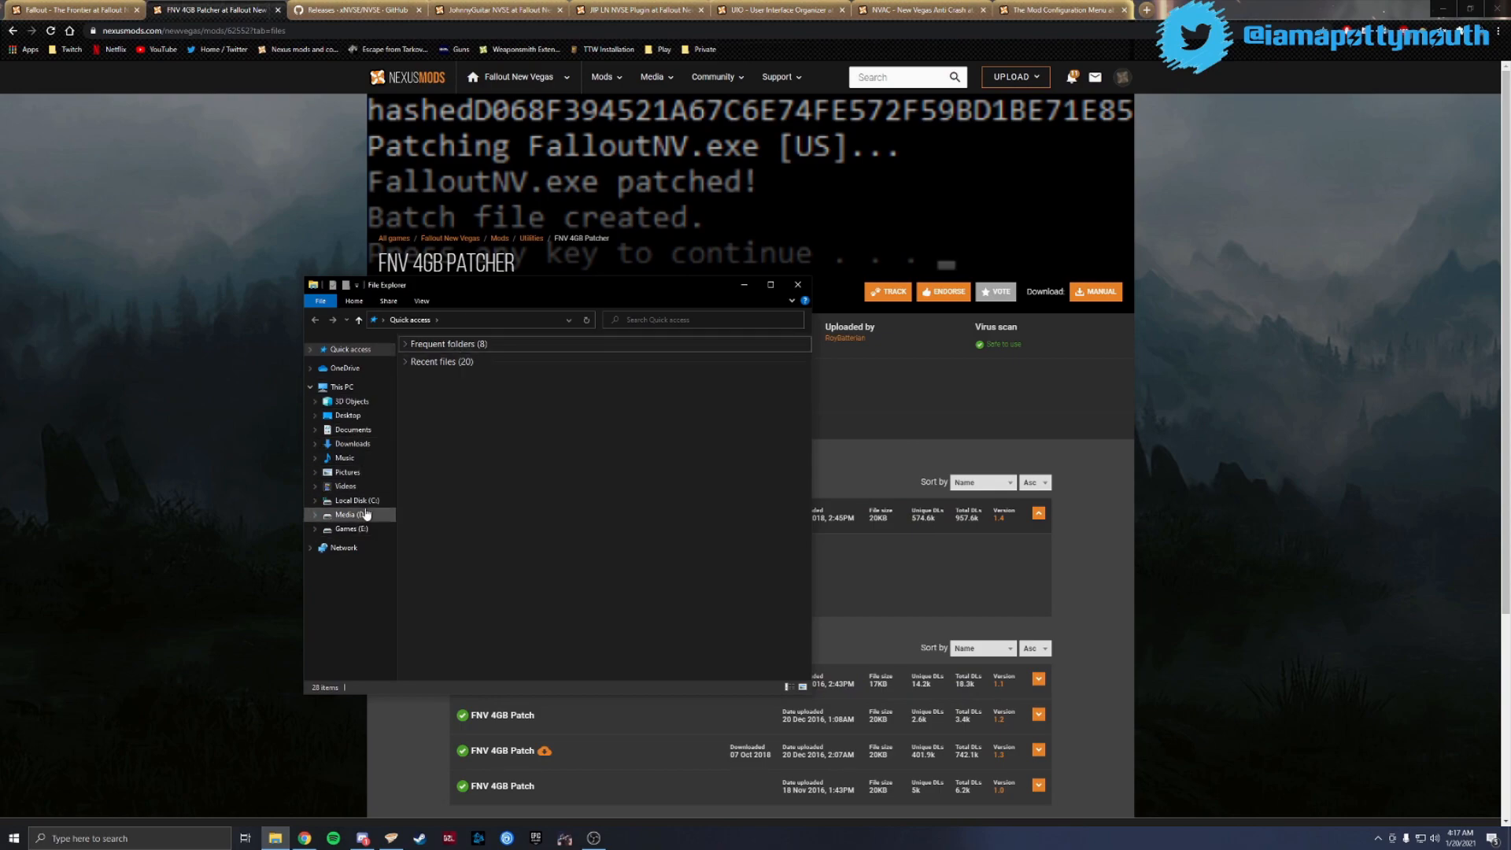
click(352, 443)
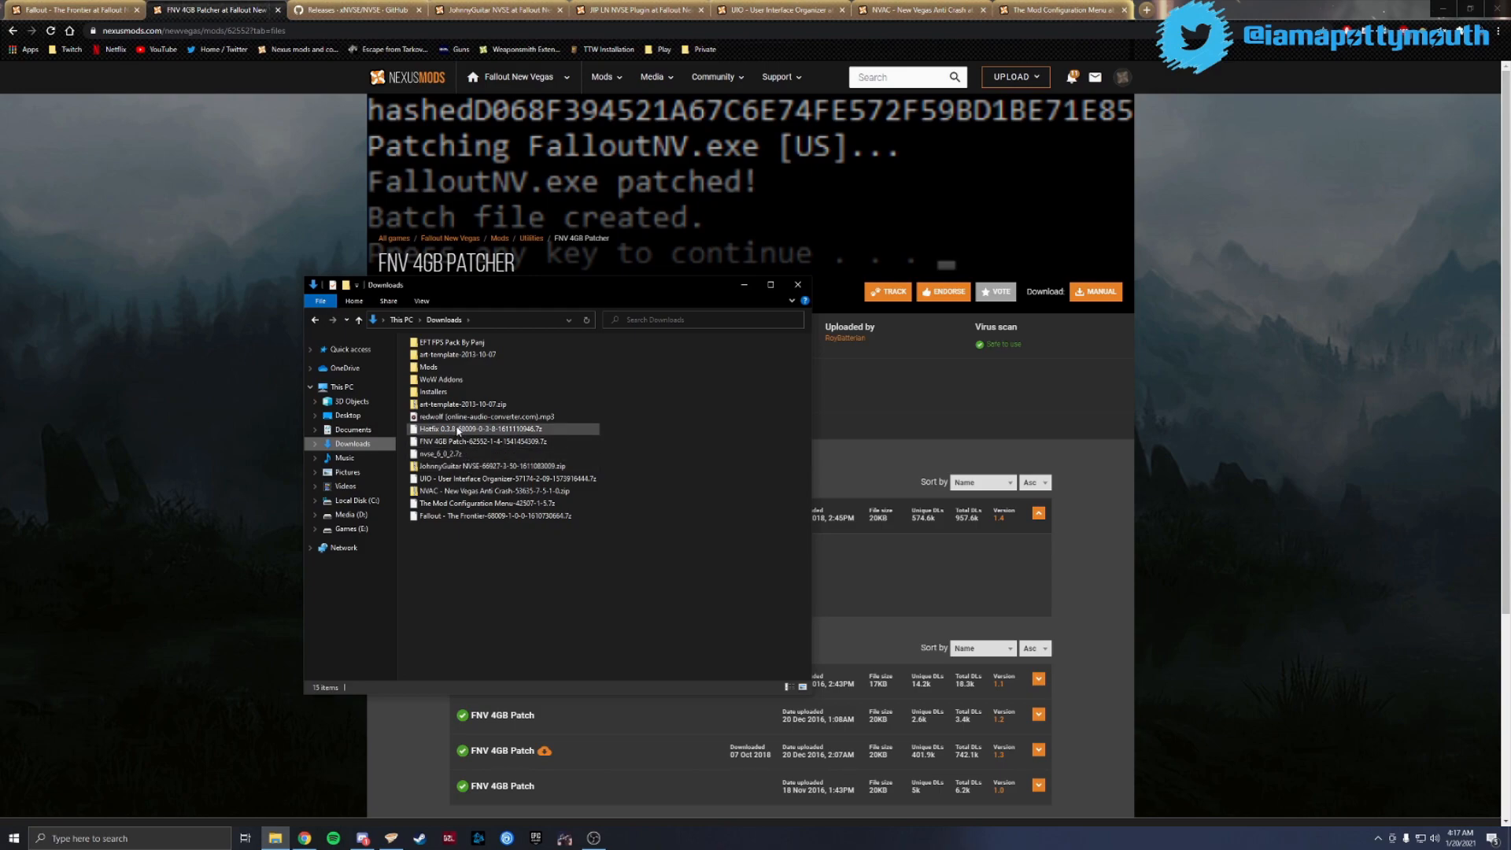
click(450, 454)
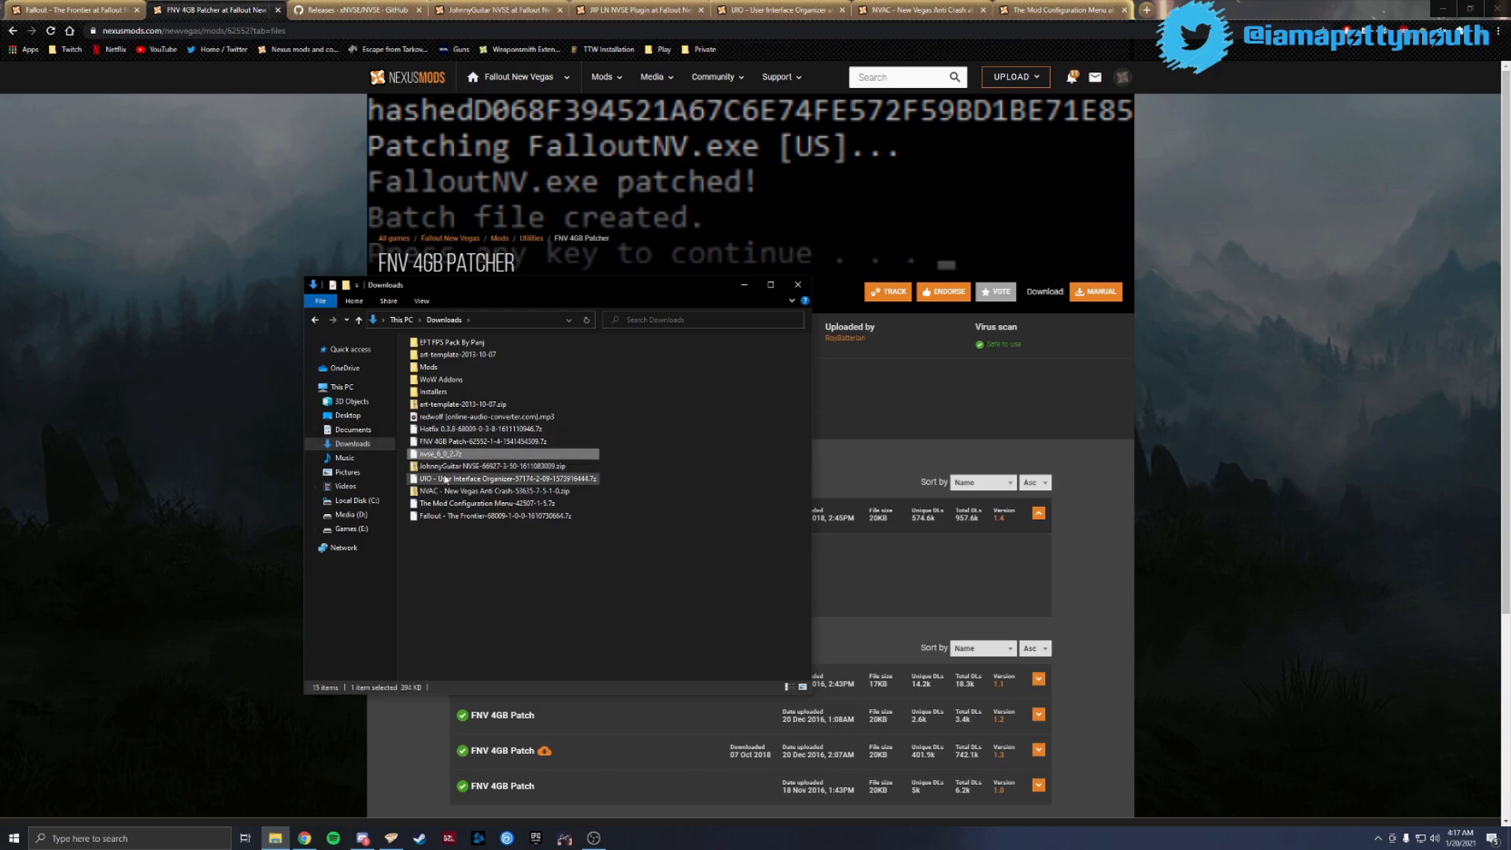
click(447, 479)
click(443, 491)
click(441, 504)
click(418, 516)
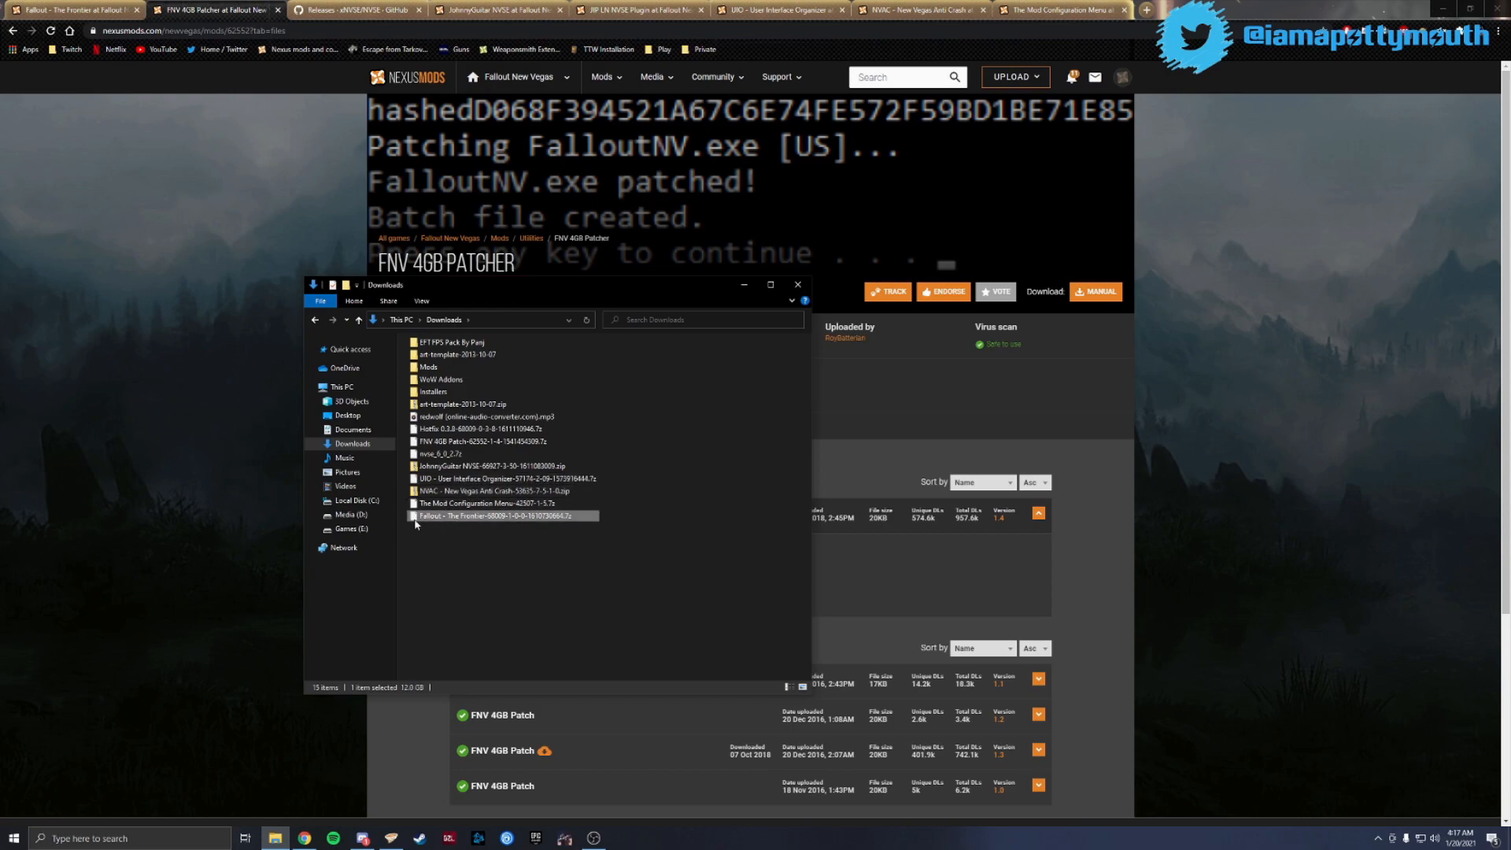
click(797, 284)
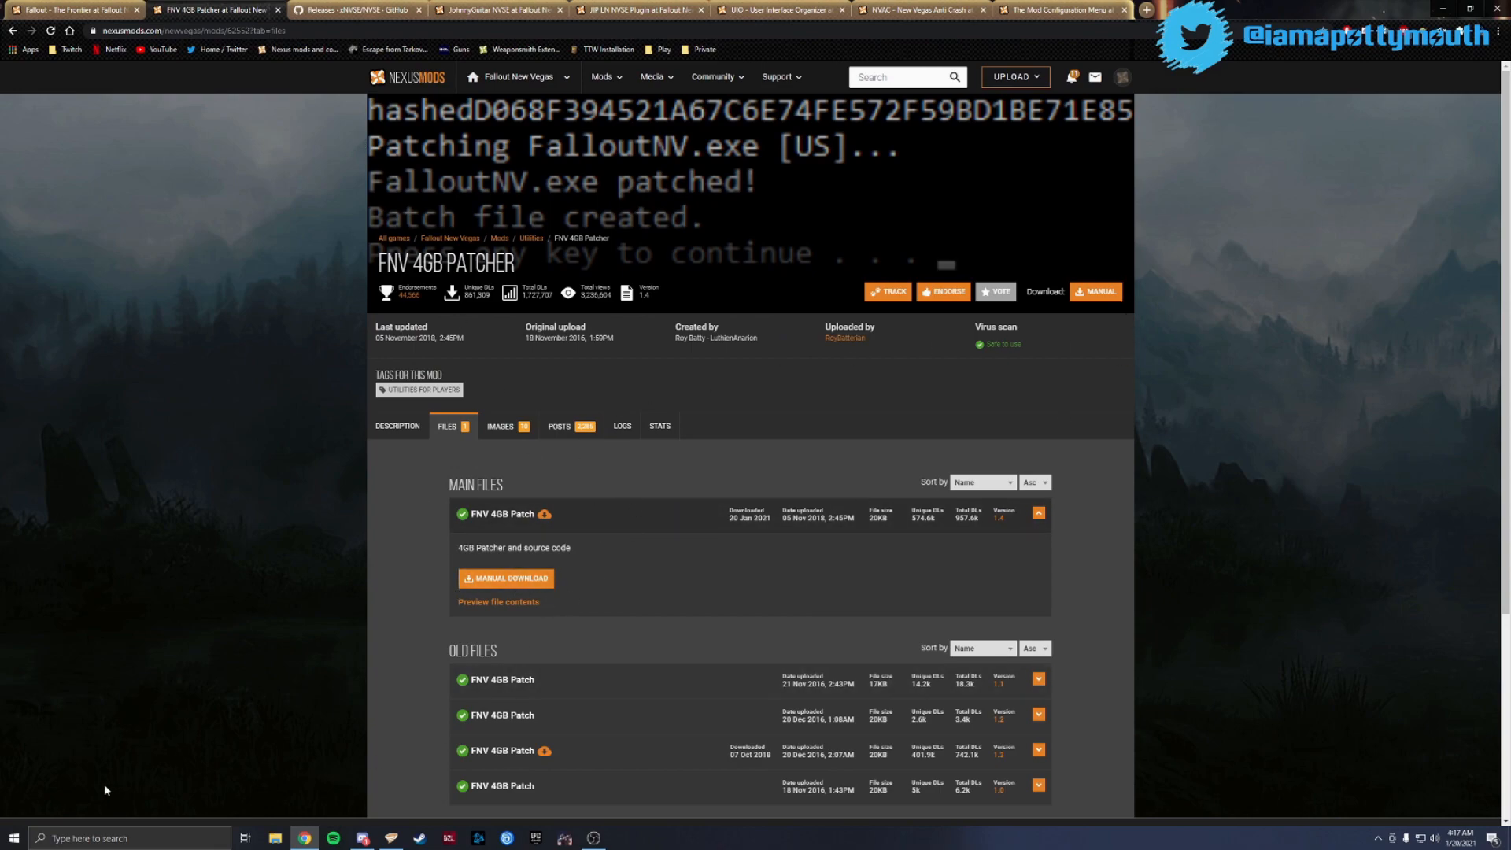
Close the FNV 4GB Patcher page and examine the How to install section of the xNVSE 6.0.2 release
click(277, 9)
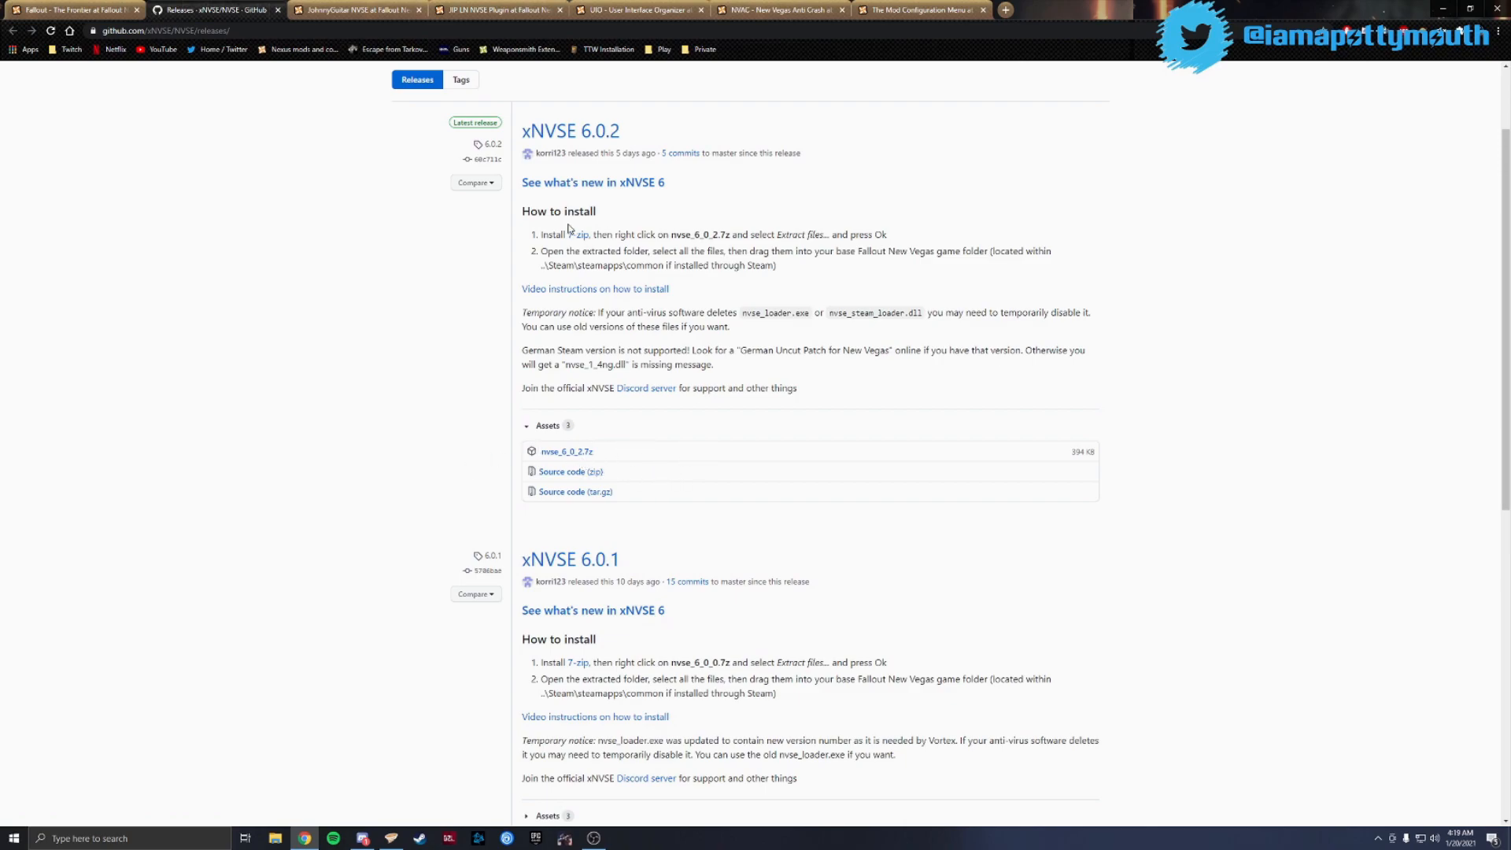
drag(521, 210, 796, 269)
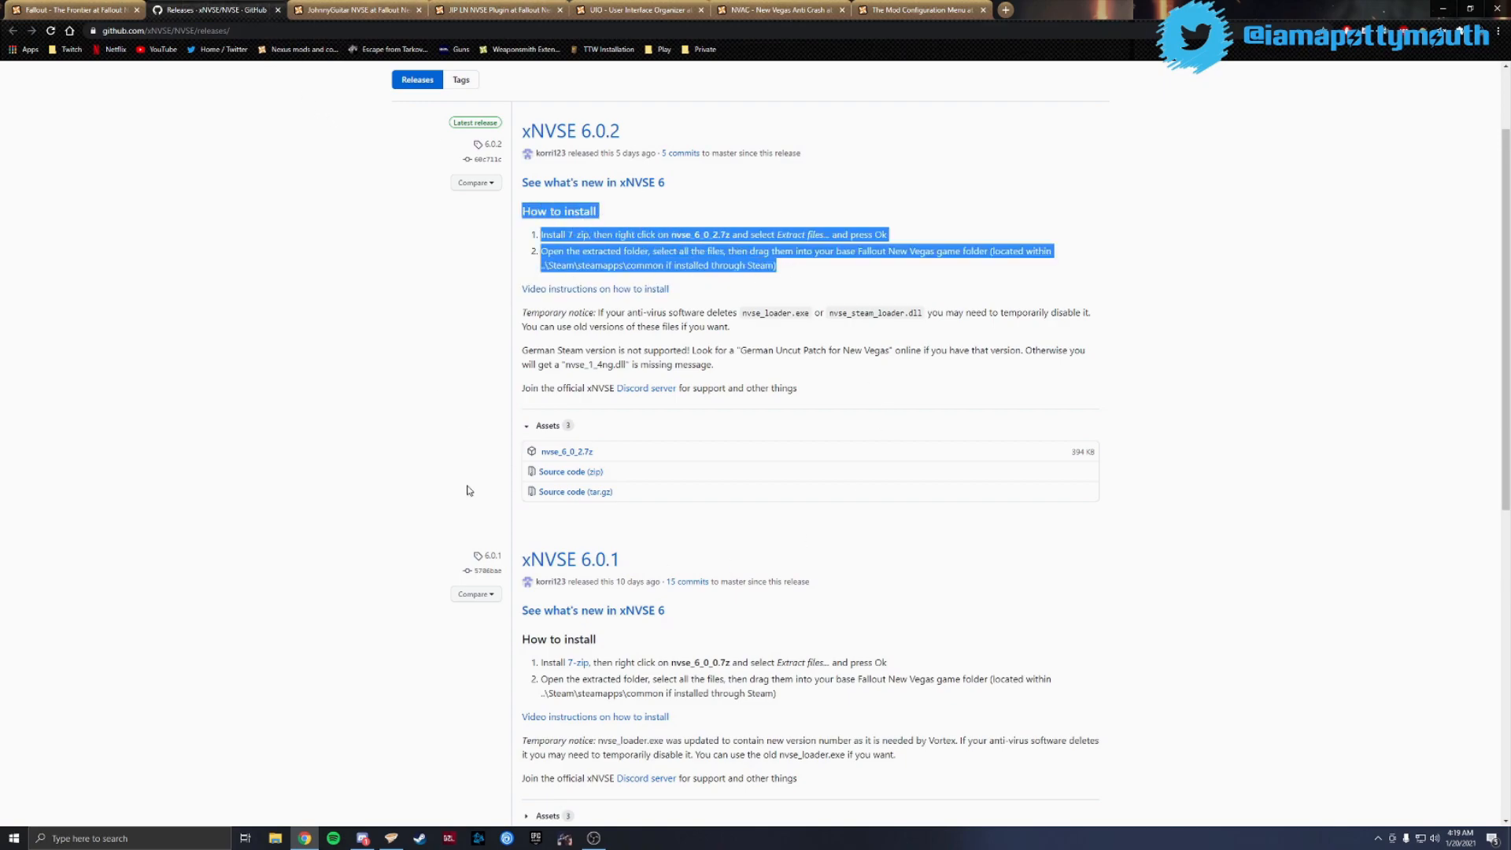
click(435, 349)
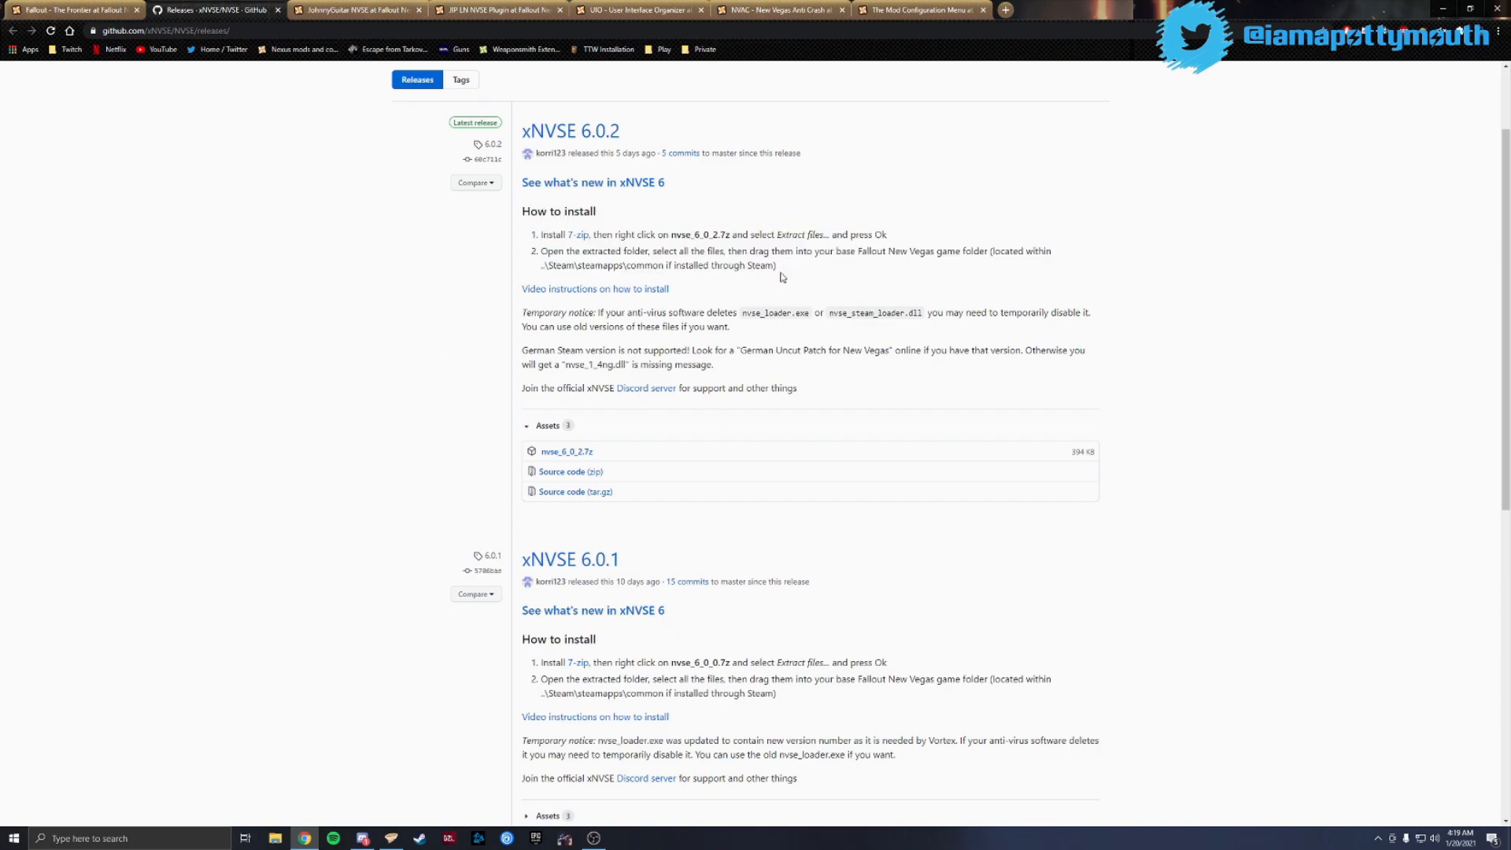
Close the xNVSE releases page and download the JohnnyGuitar NVSE main file through the mod manager
click(278, 10)
click(449, 318)
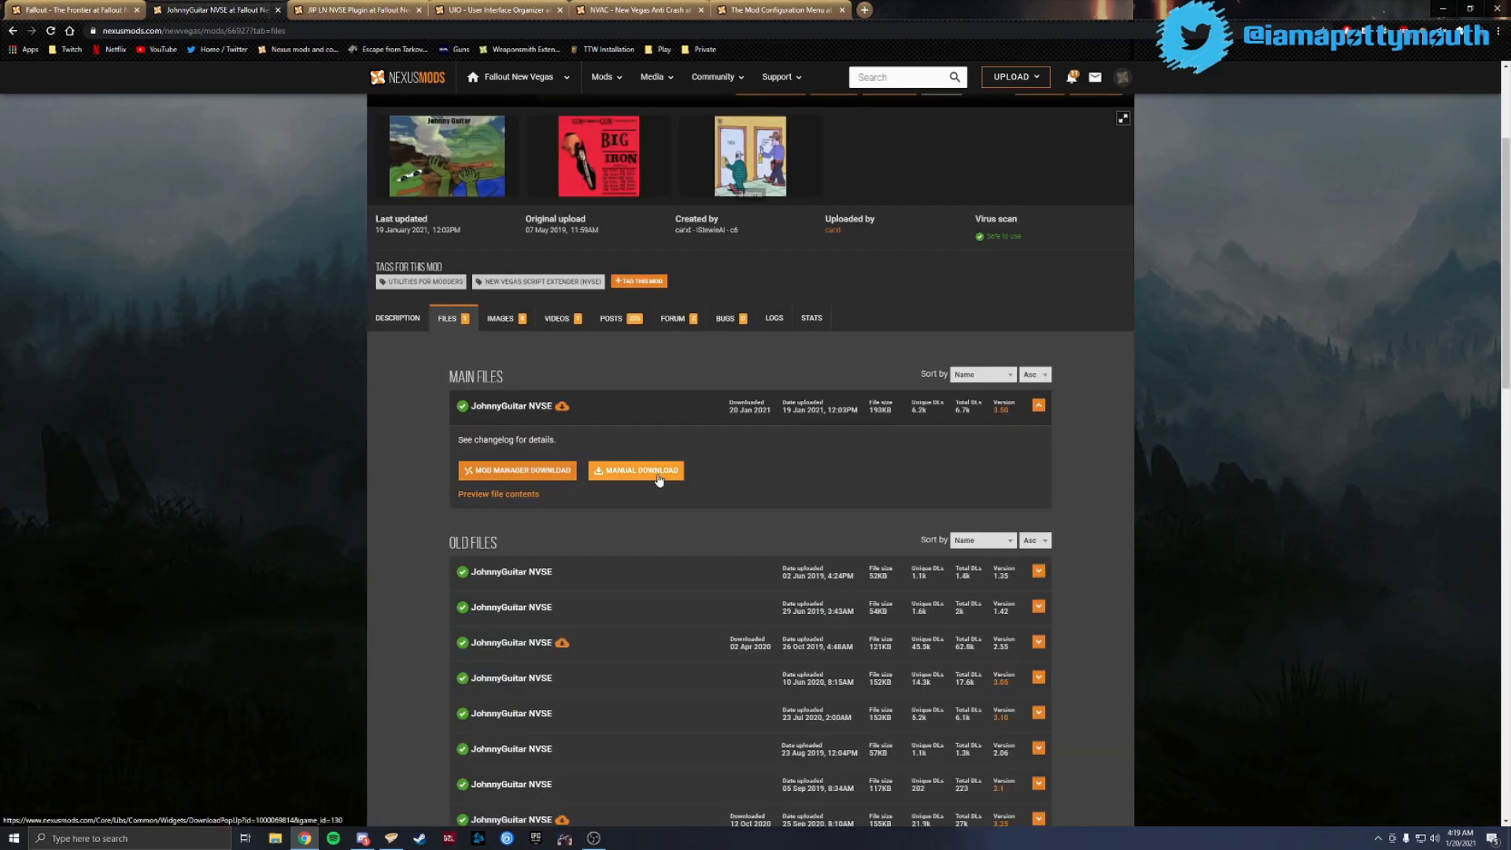
click(491, 483)
click(502, 391)
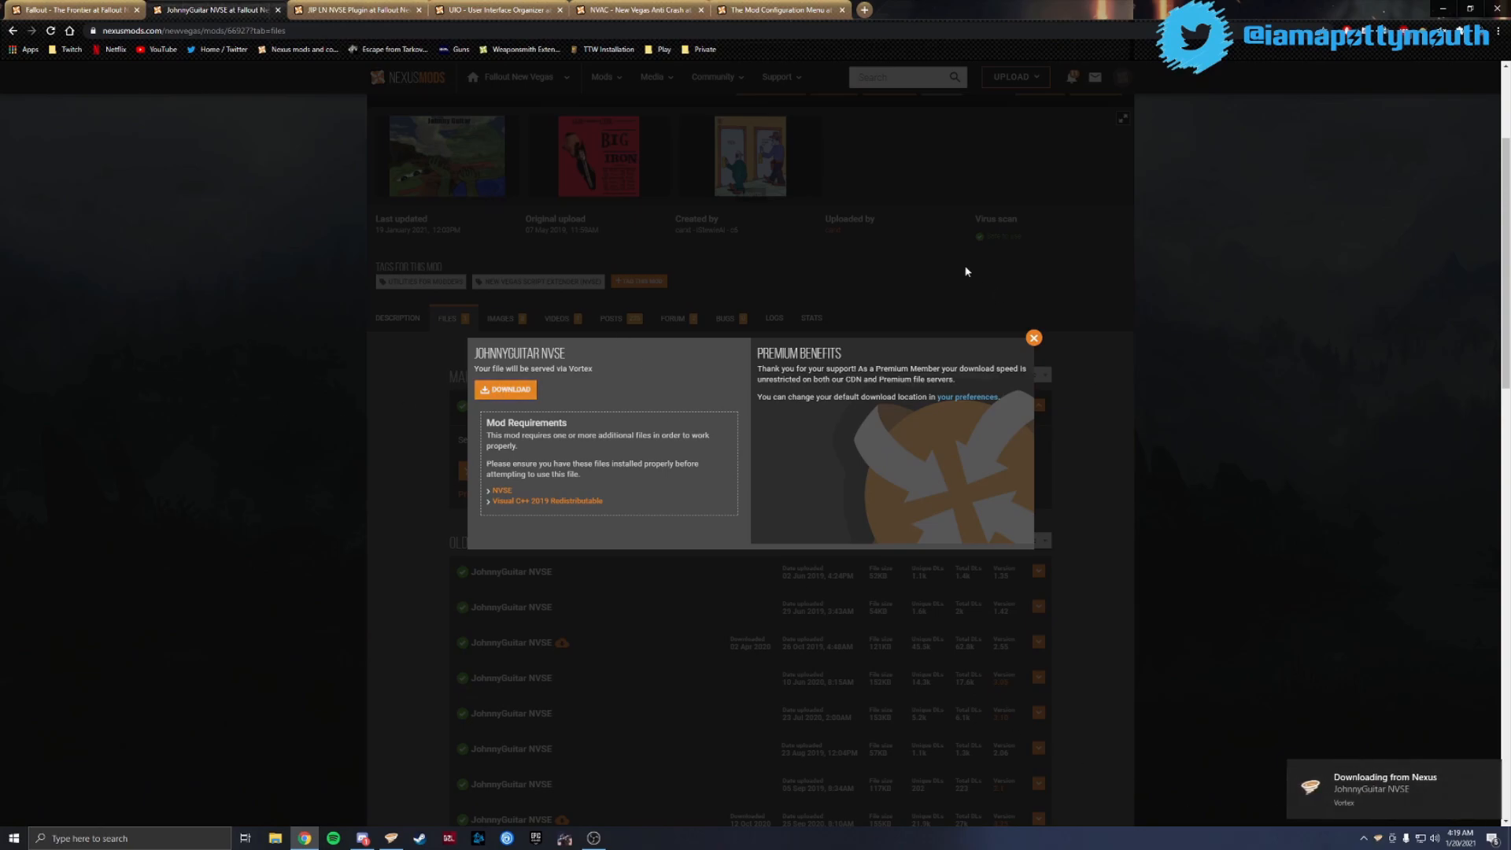
click(1033, 338)
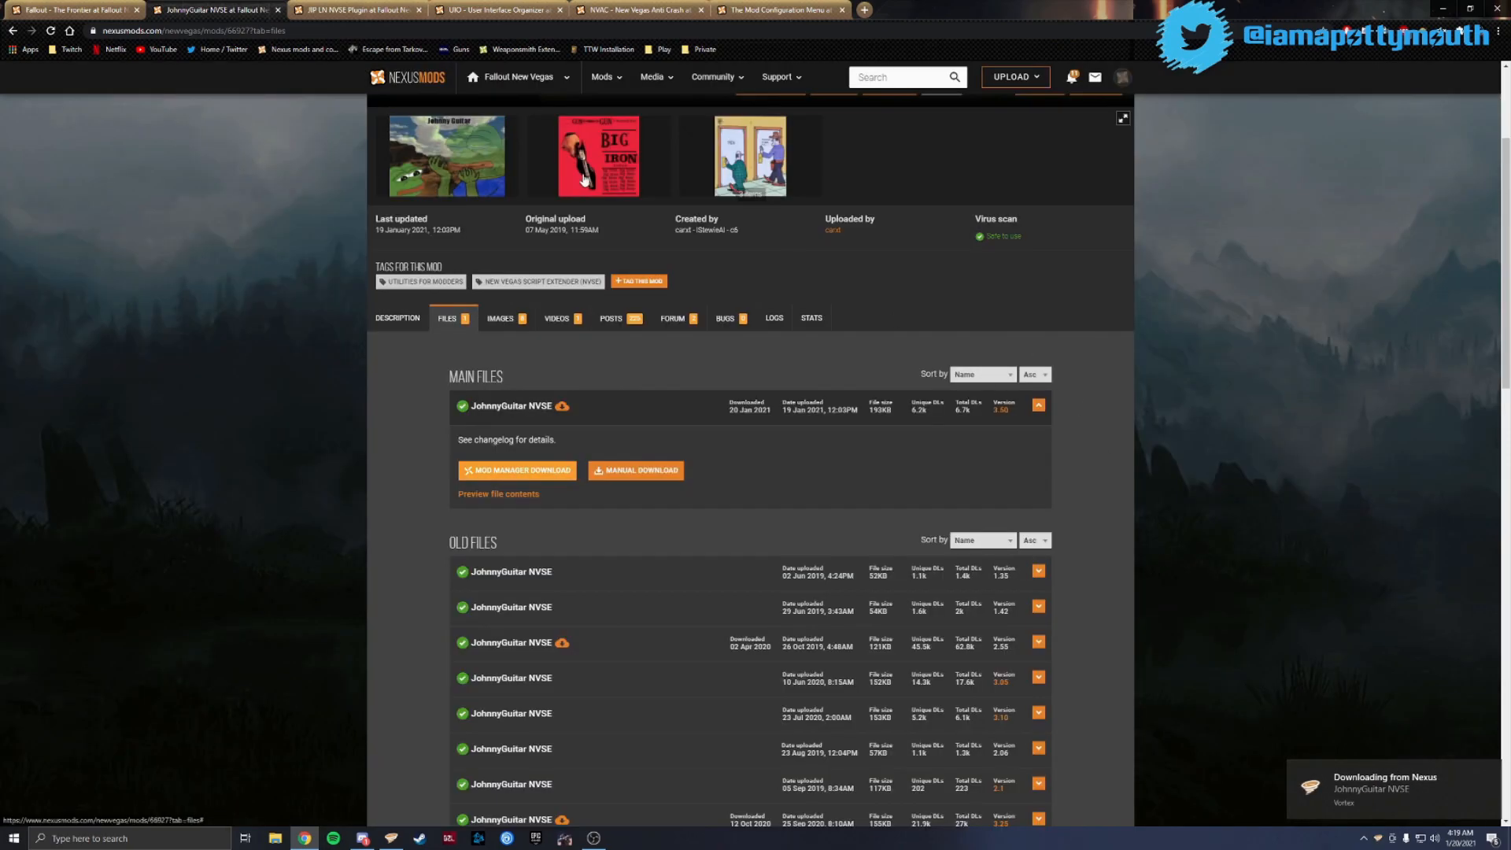
Close the JohnnyGuitar NVSE page and request the JIP LN NVSE Plugin main file through the mod manager
click(277, 10)
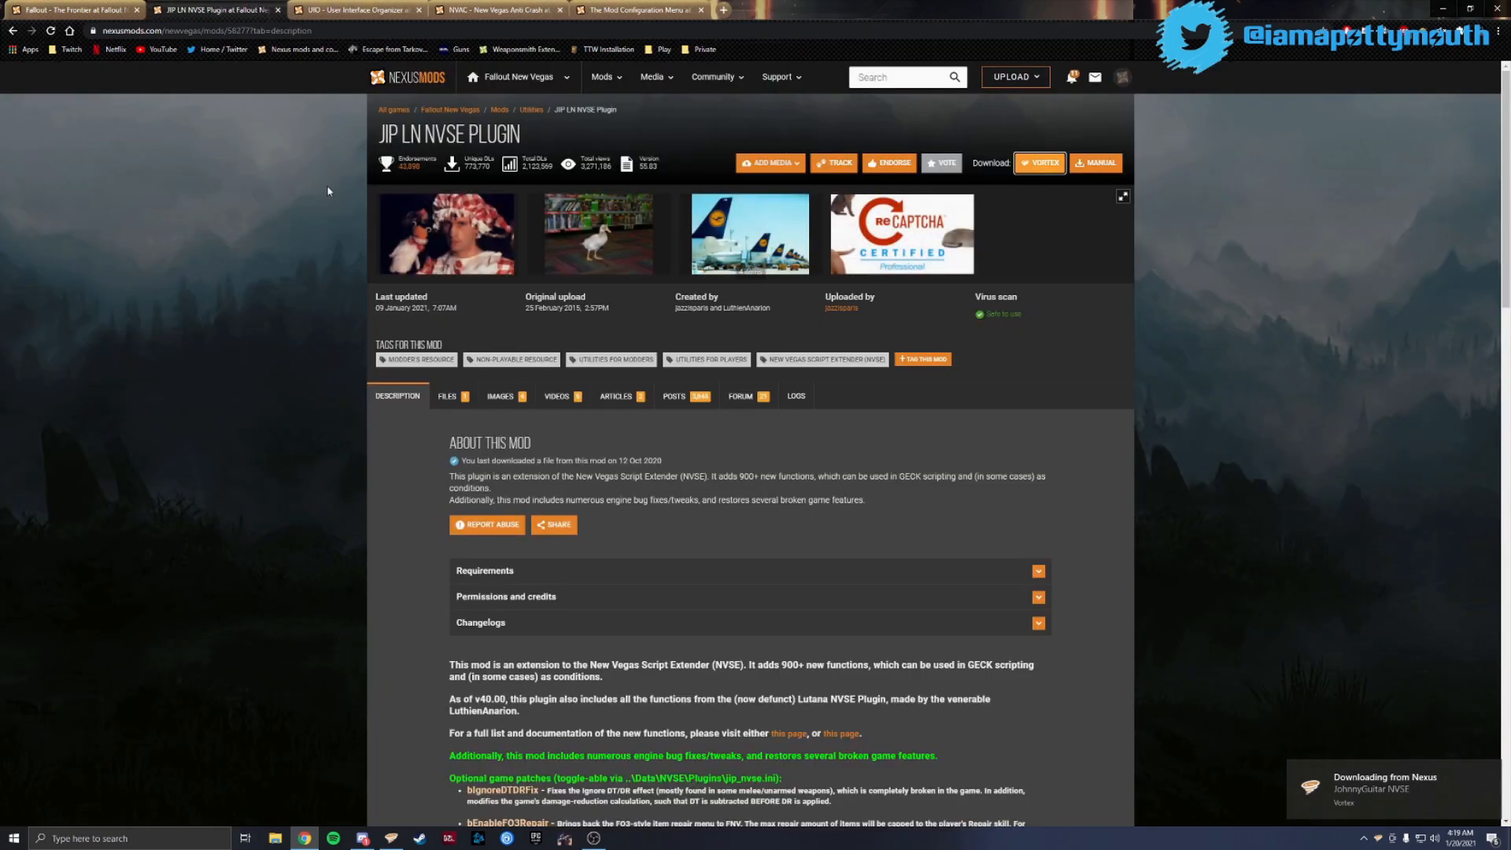
click(452, 396)
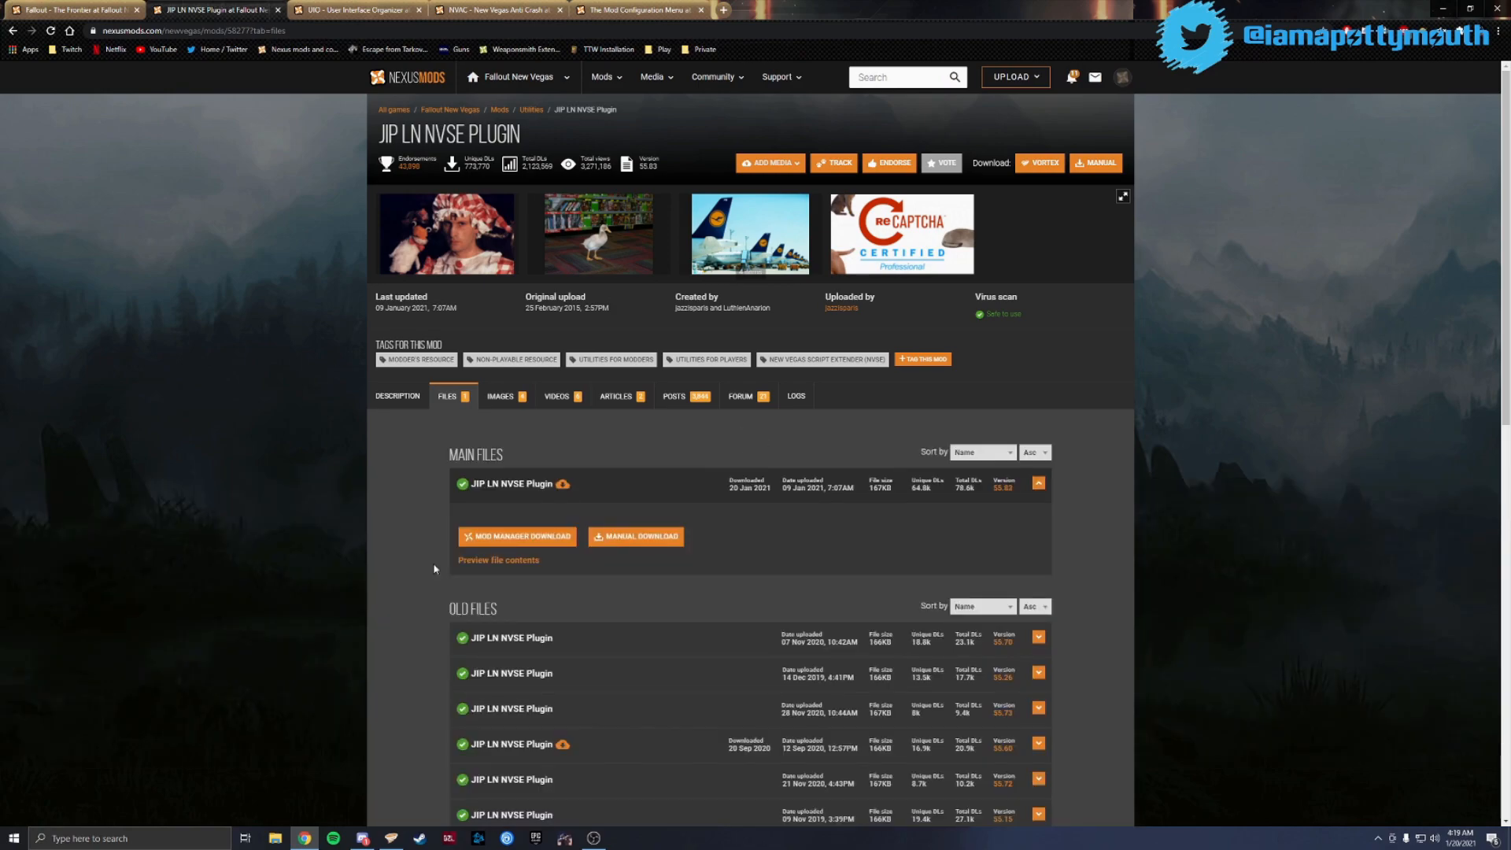
click(502, 538)
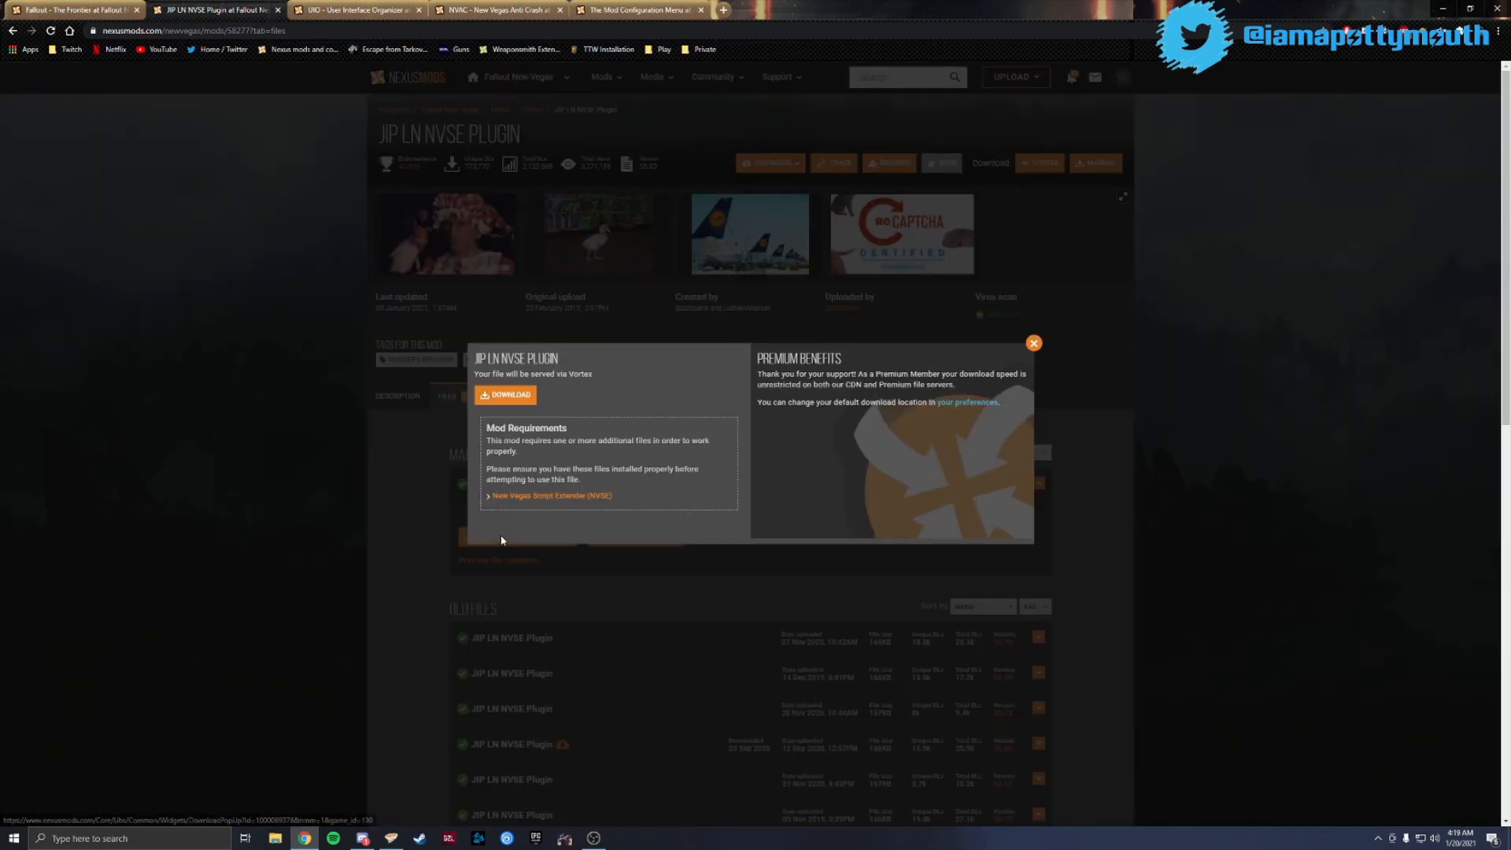
click(501, 395)
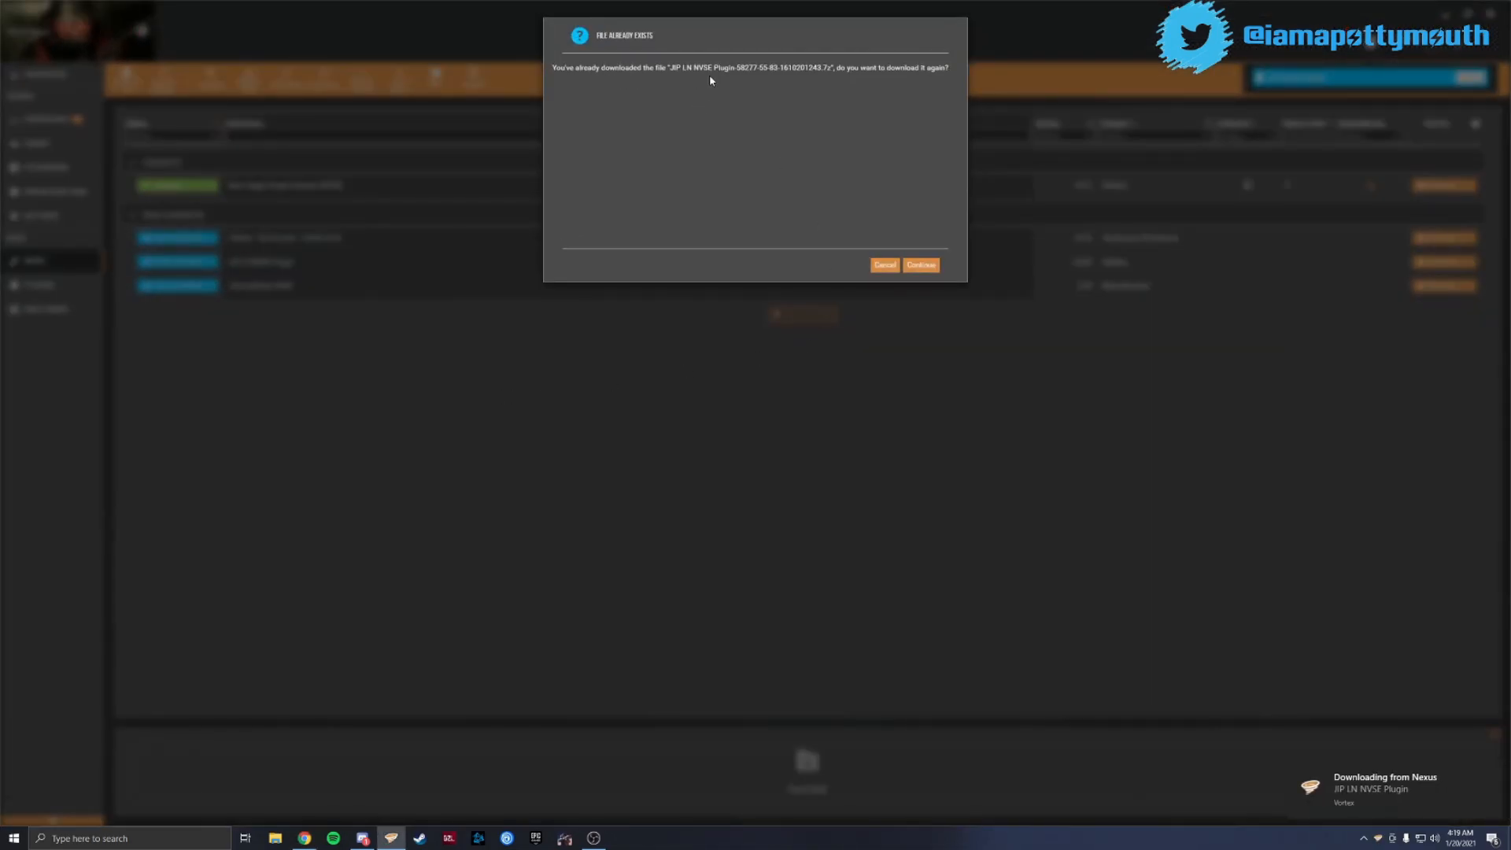
Cancel the repeated JIP LN NVSE Plugin download in Vortex, minimize Vortex and dismiss the download prompt on the mod page
click(884, 265)
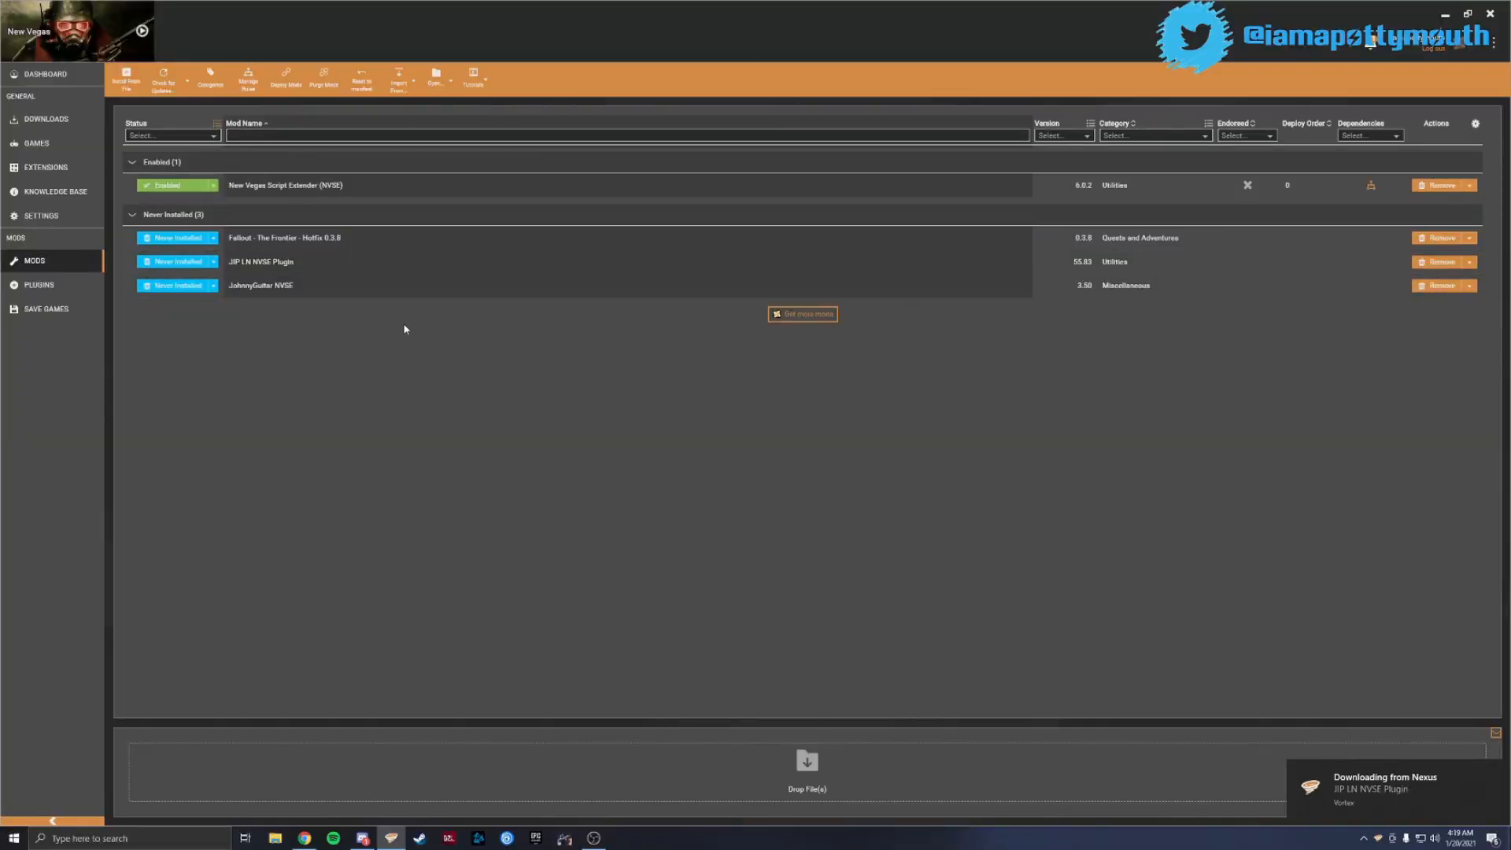
click(1445, 14)
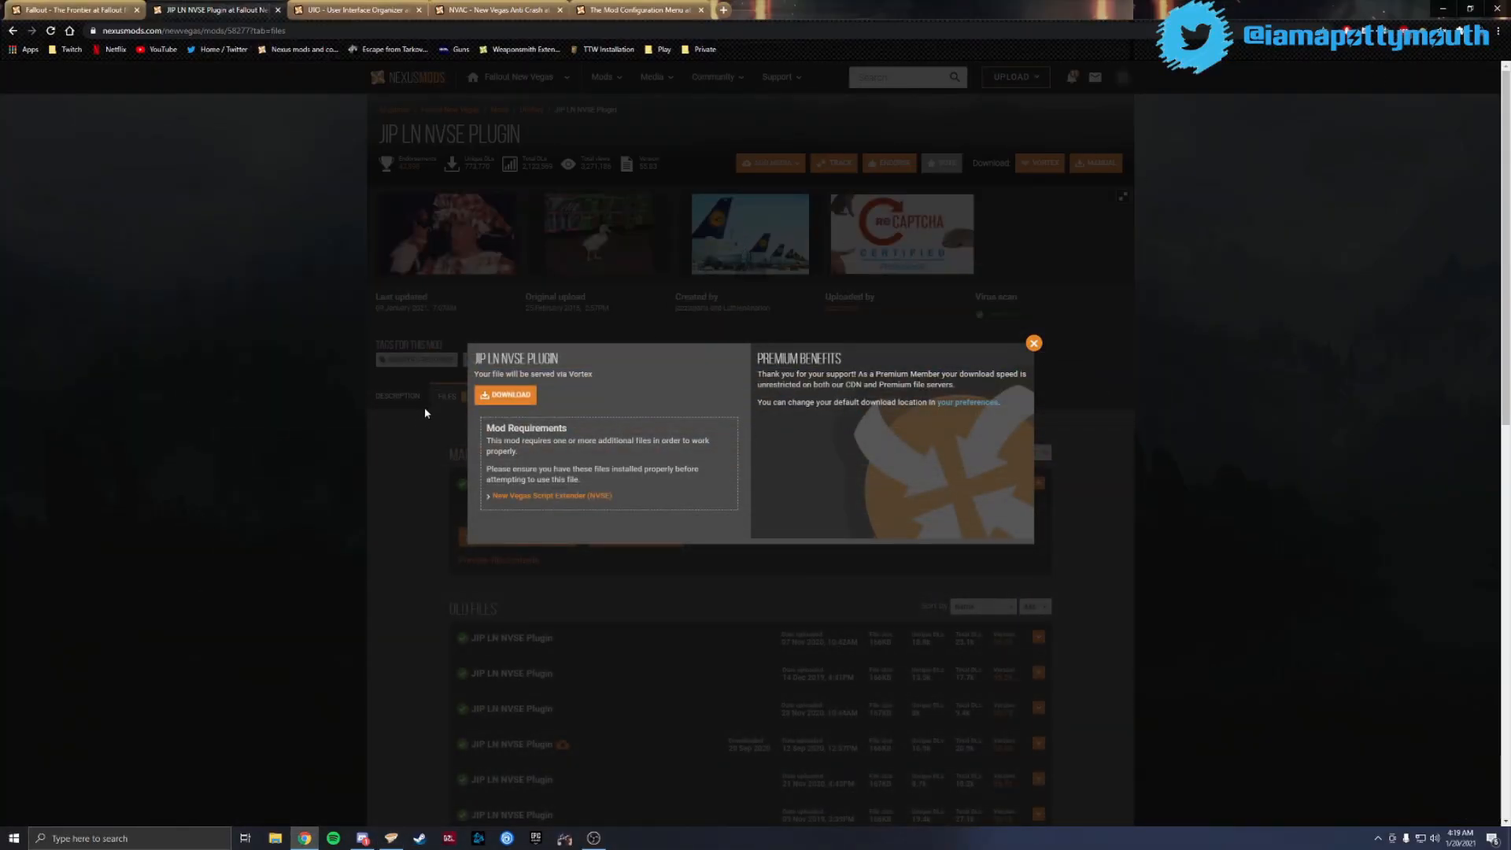
click(1033, 344)
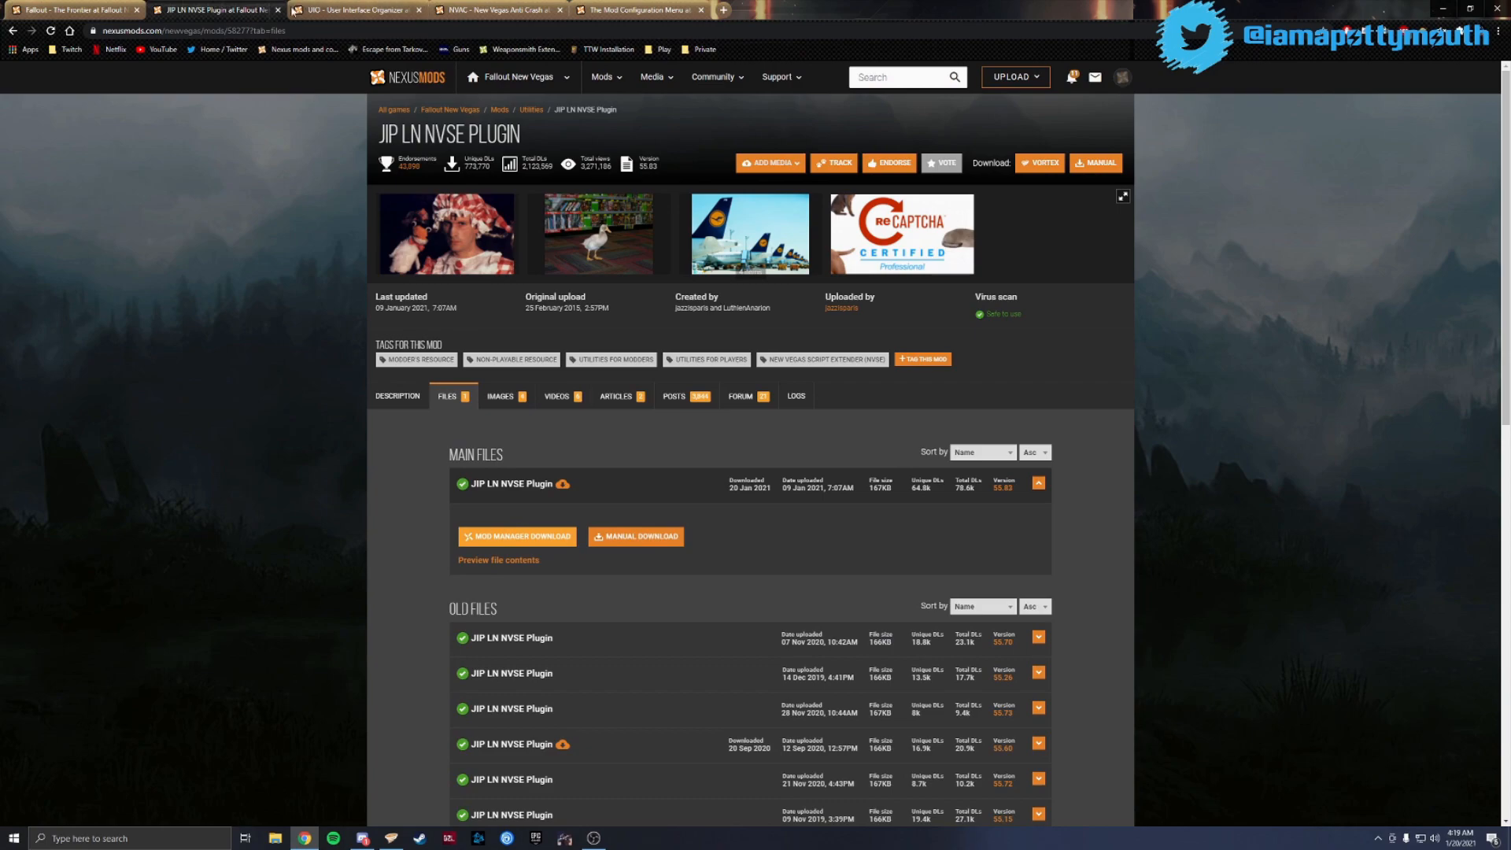
Close the JIP LN NVSE Plugin page, show the mod manager download prompt for the UIO - User Interface Organizer main file and dismiss it
click(277, 9)
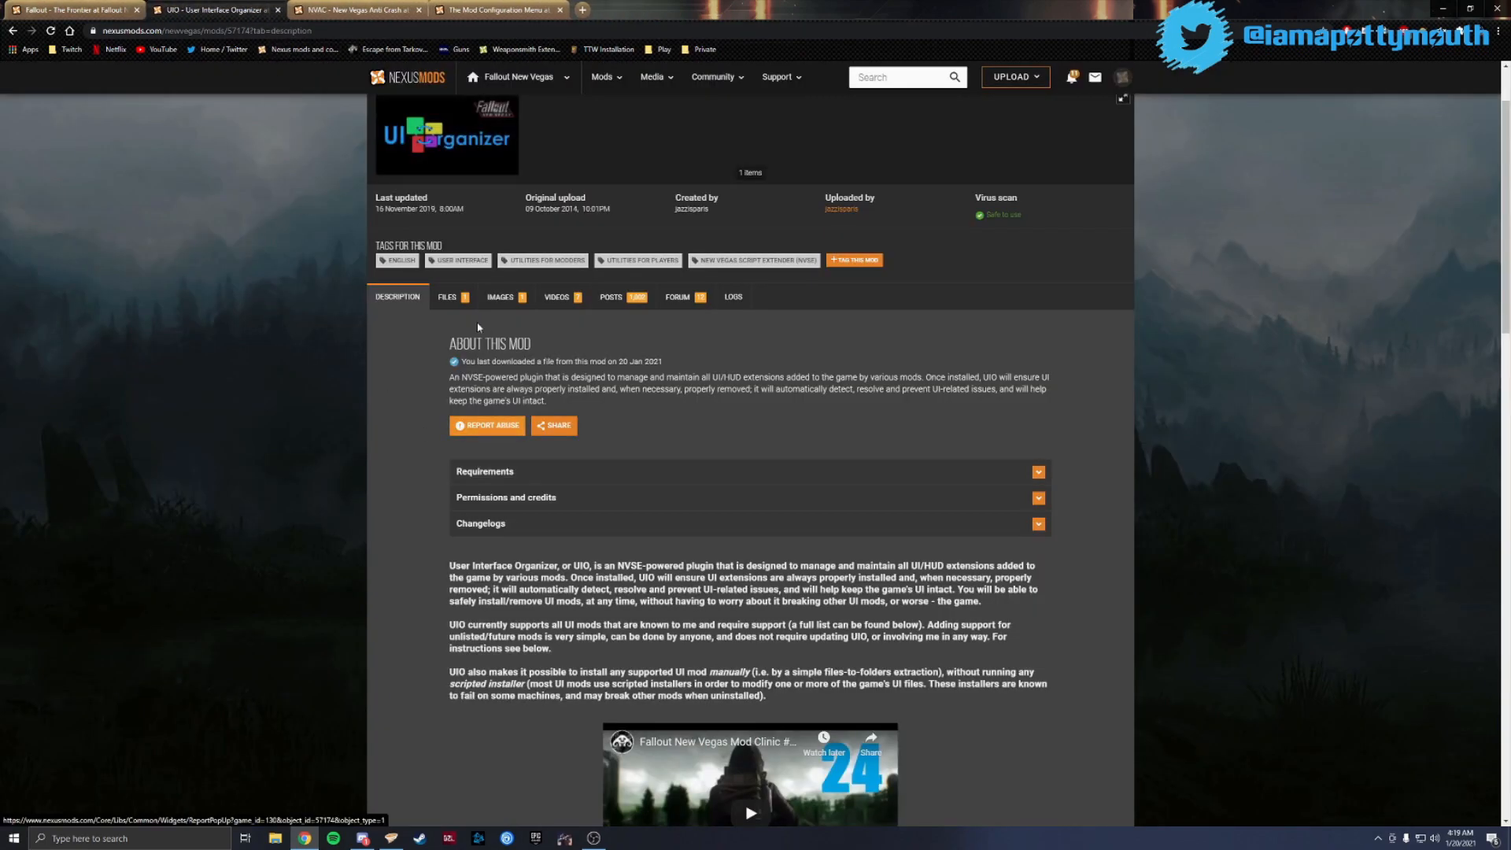
click(448, 298)
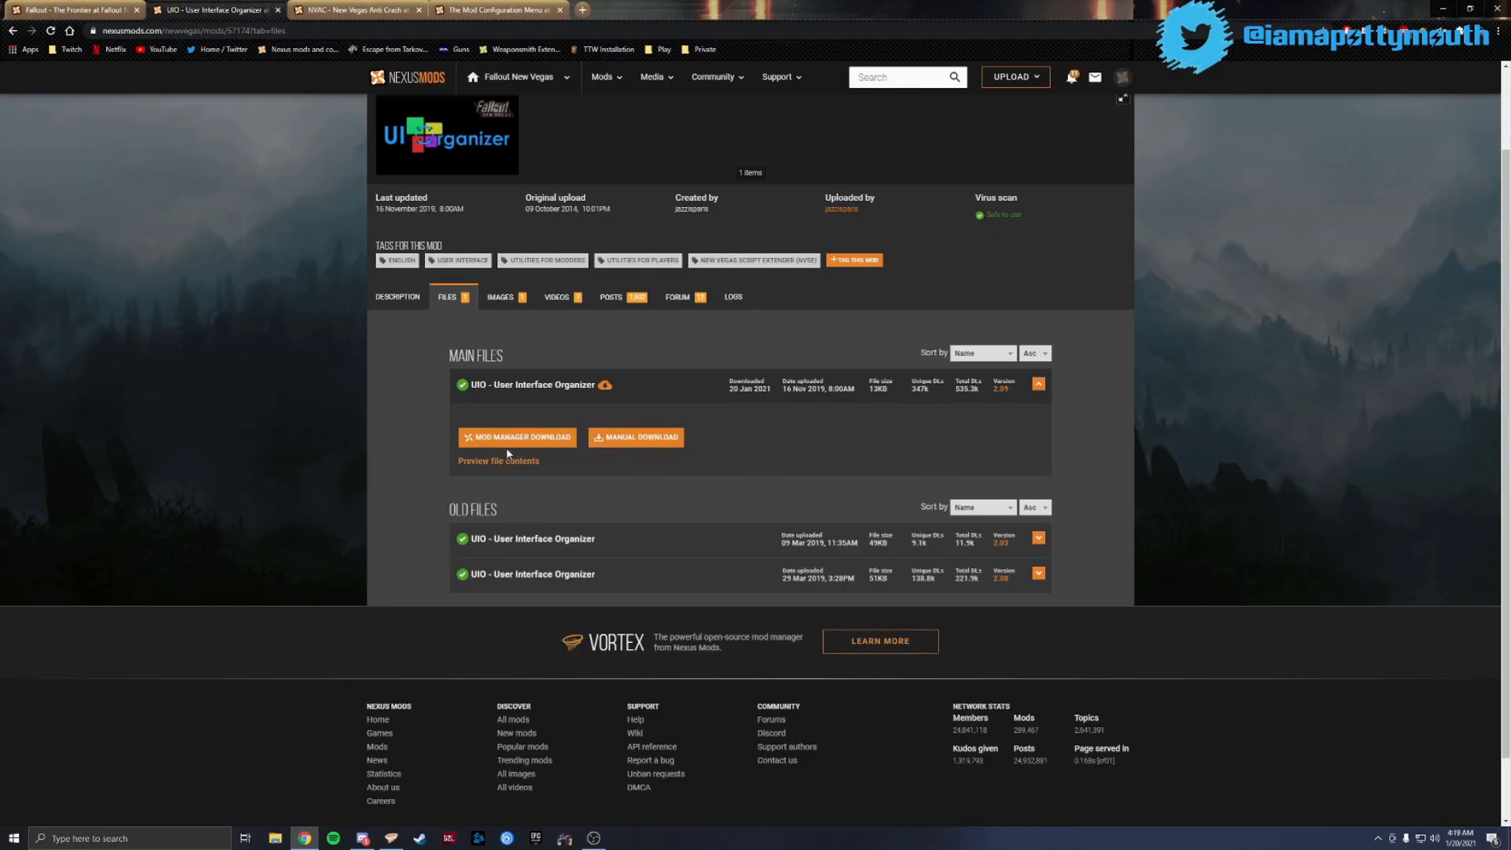
click(517, 438)
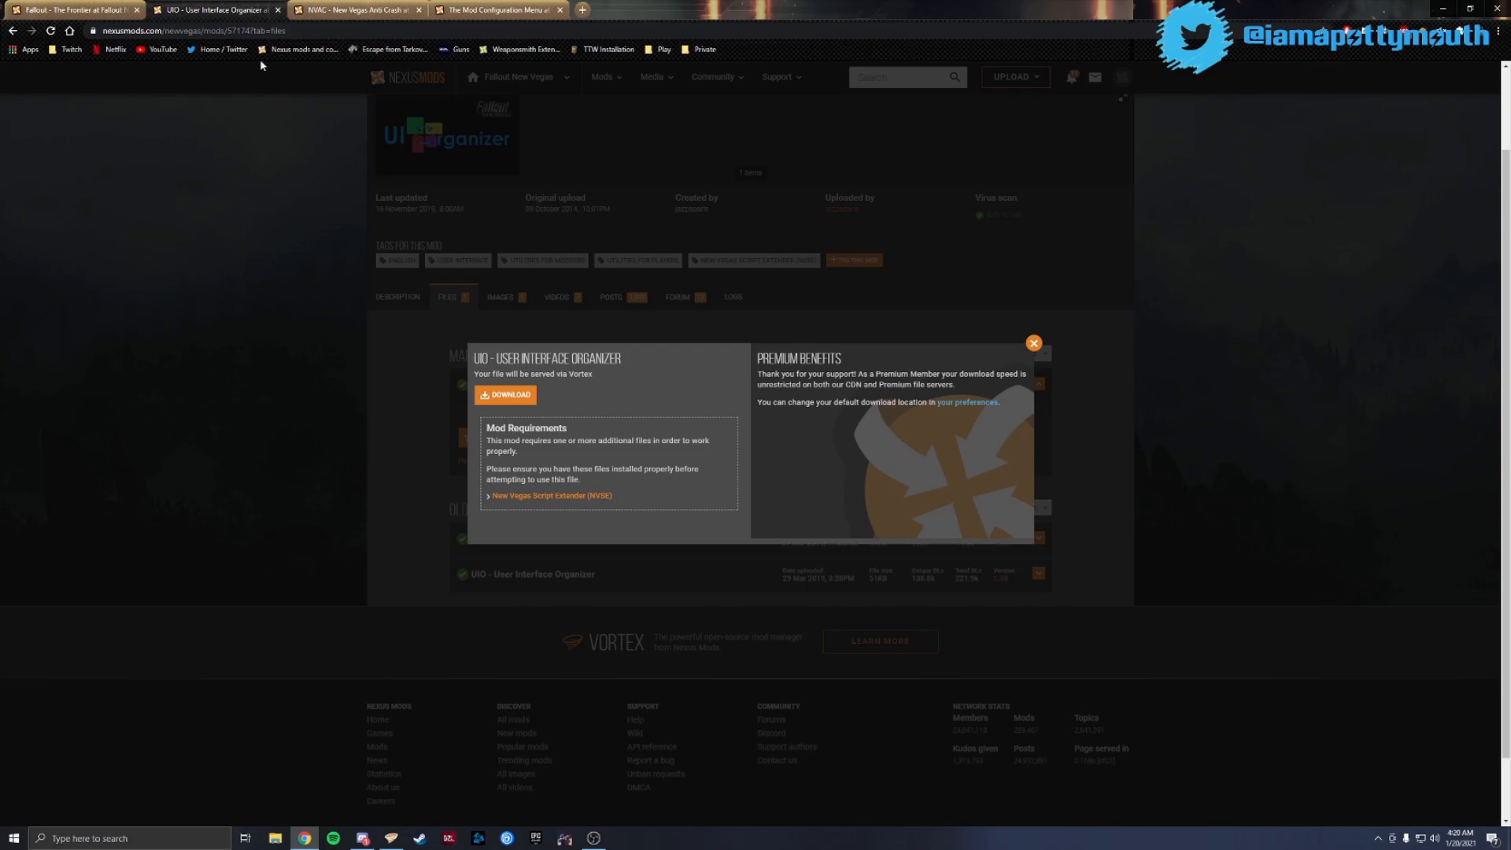
click(1033, 343)
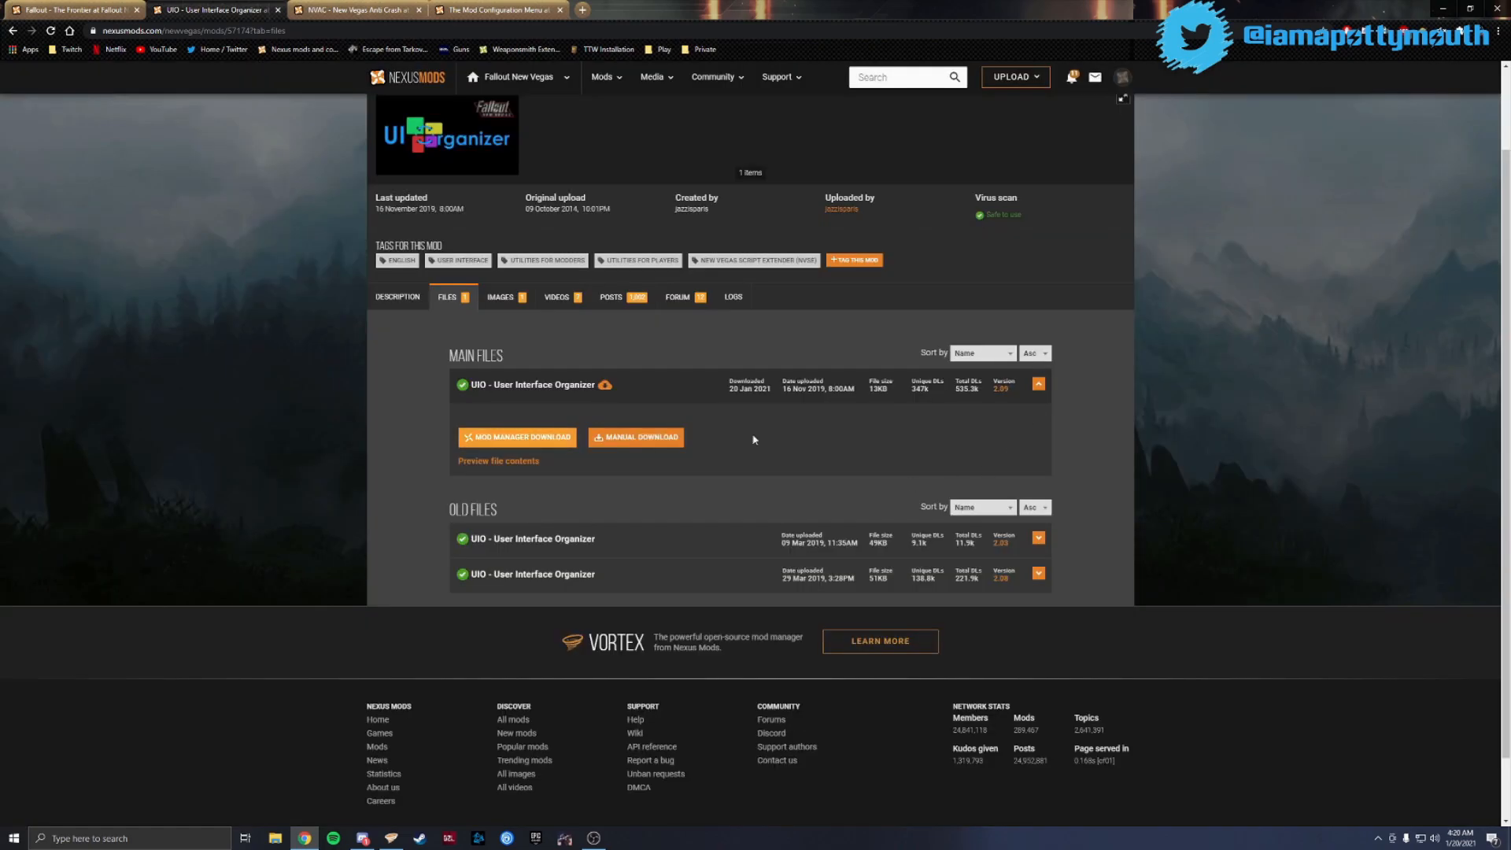
Close the UIO page and download the NVAC - New Vegas Anti Crash main file through the mod manager
click(277, 10)
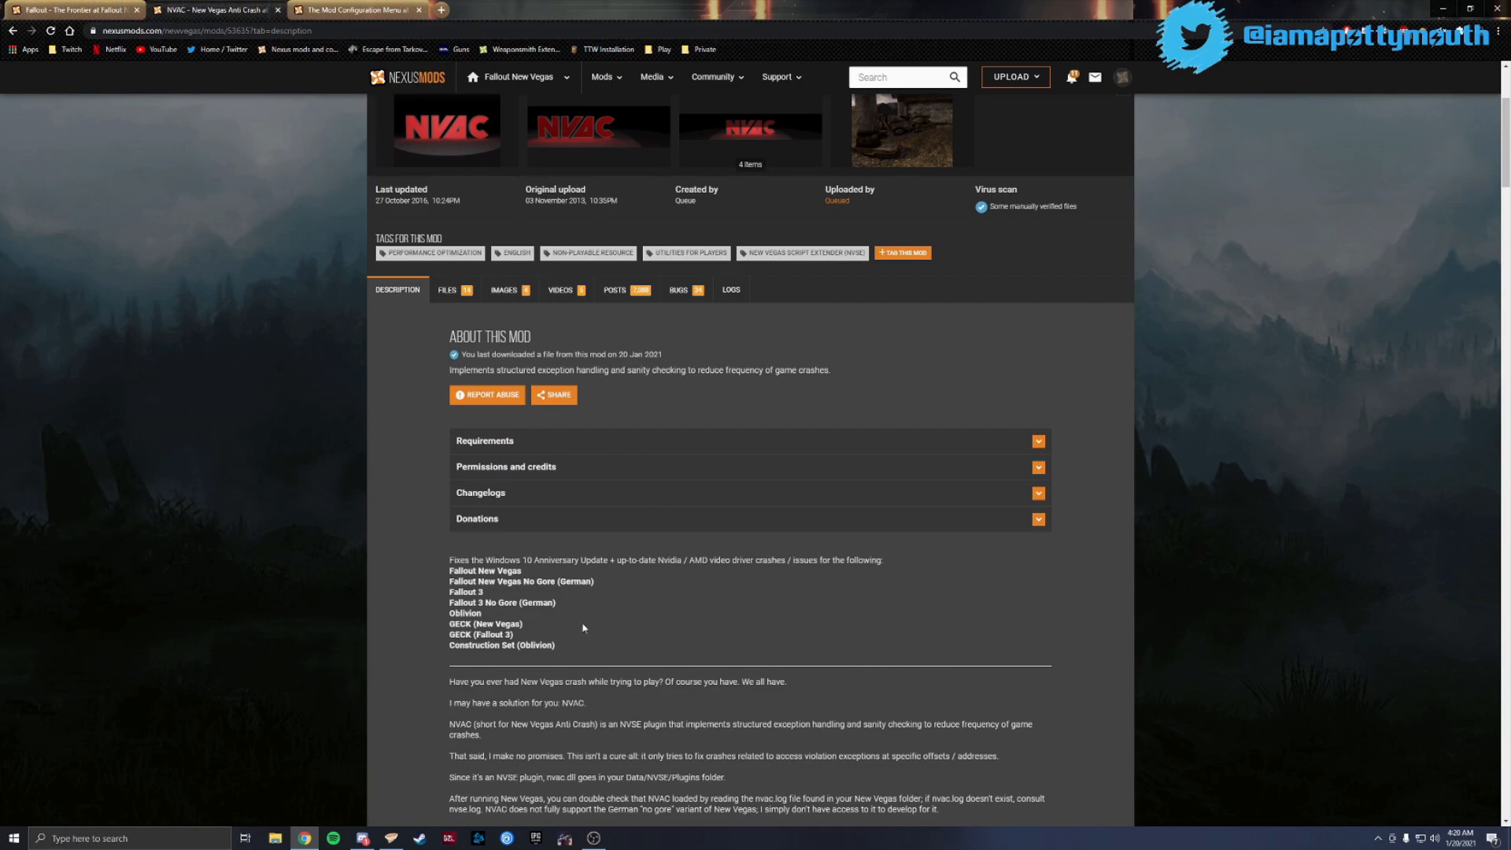
click(454, 290)
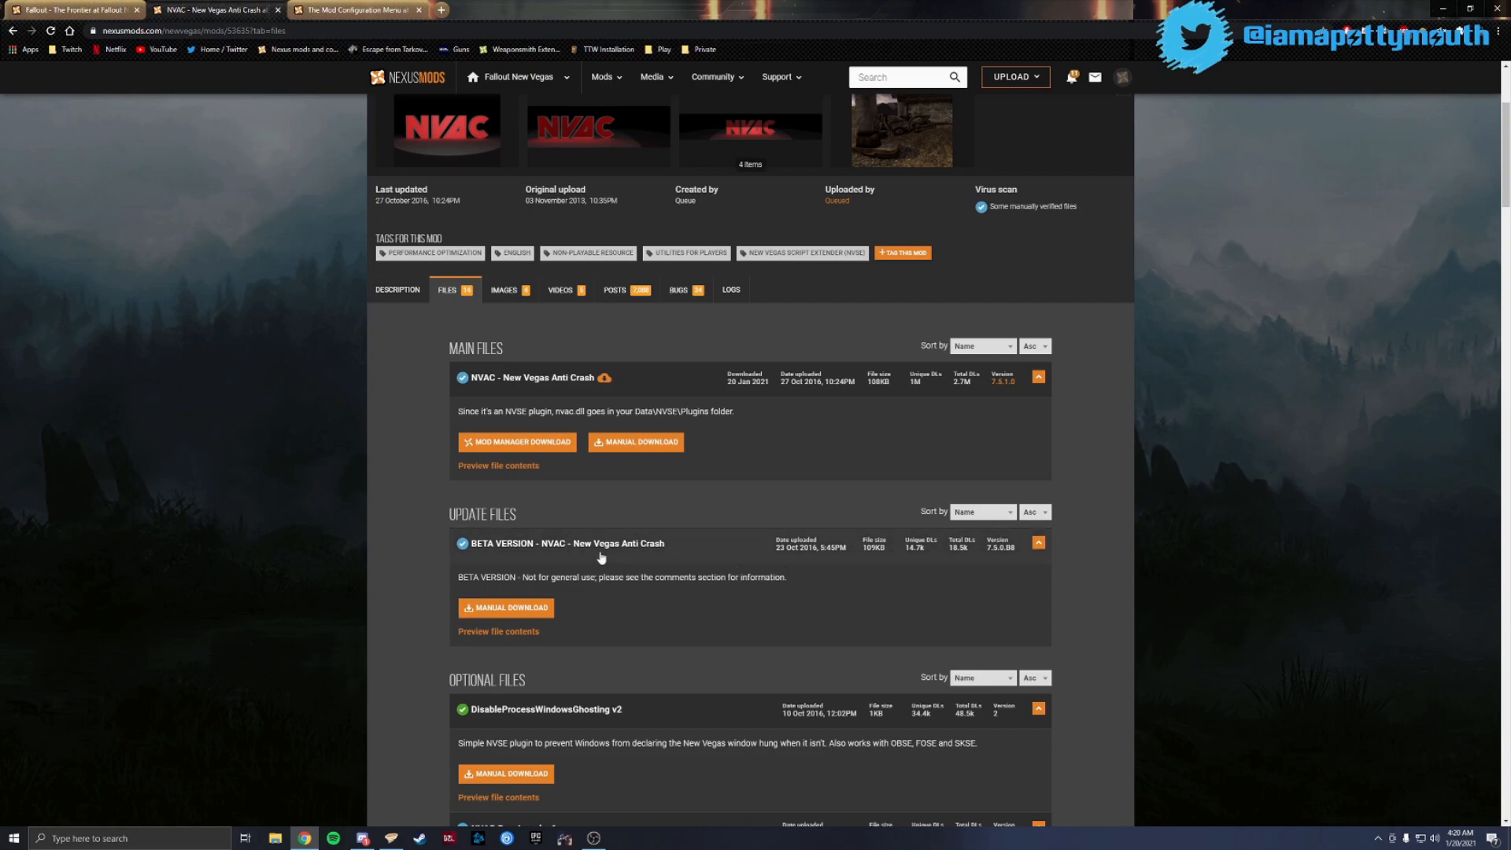
scroll(466, 510, down, 2)
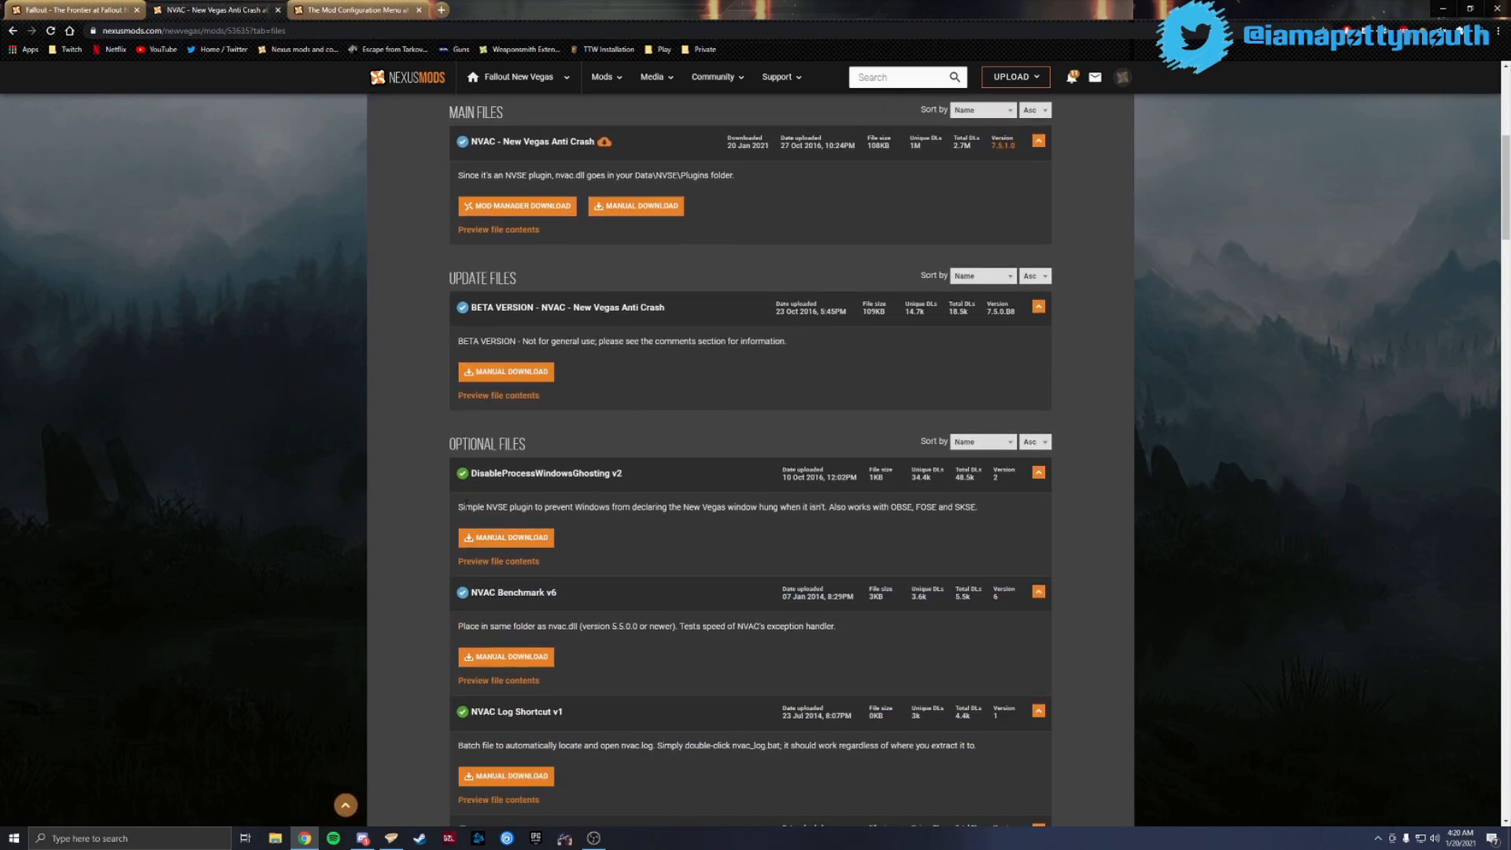
scroll(639, 496, down, 6)
scroll(639, 502, up, 2)
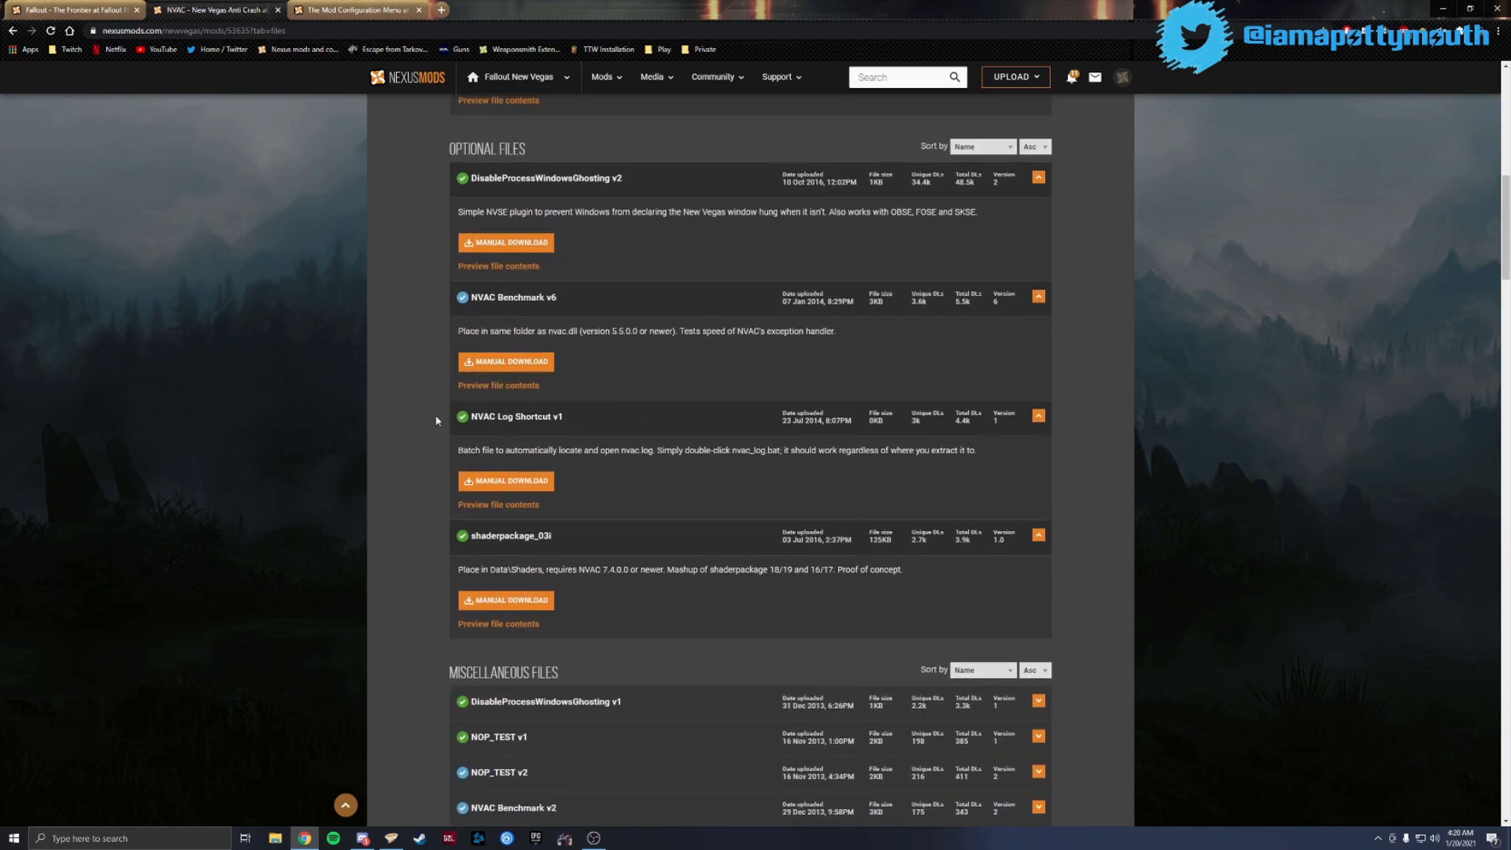
scroll(641, 472, up, 2)
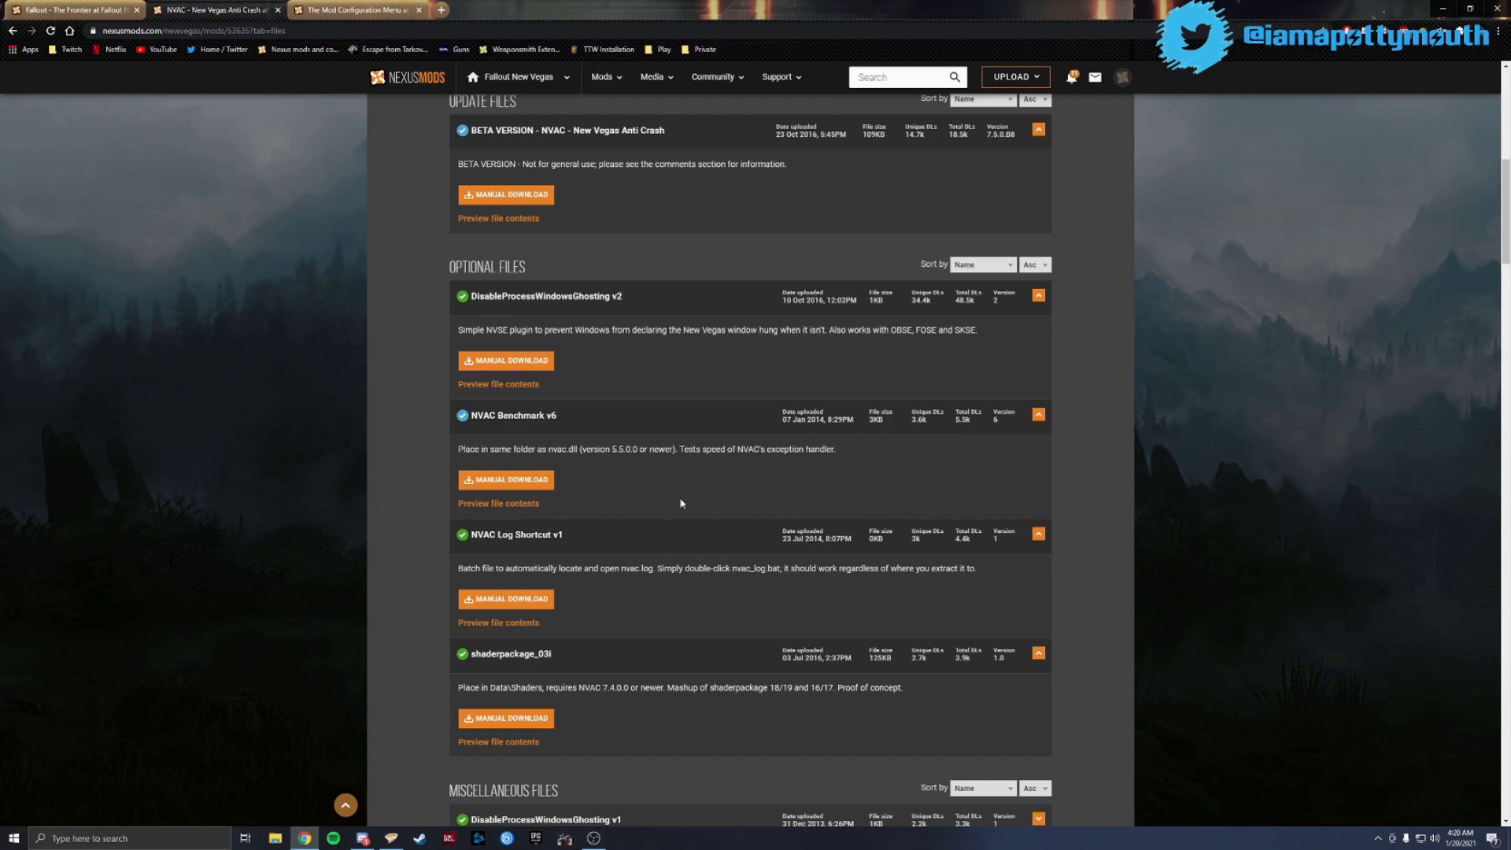
scroll(648, 499, up, 5)
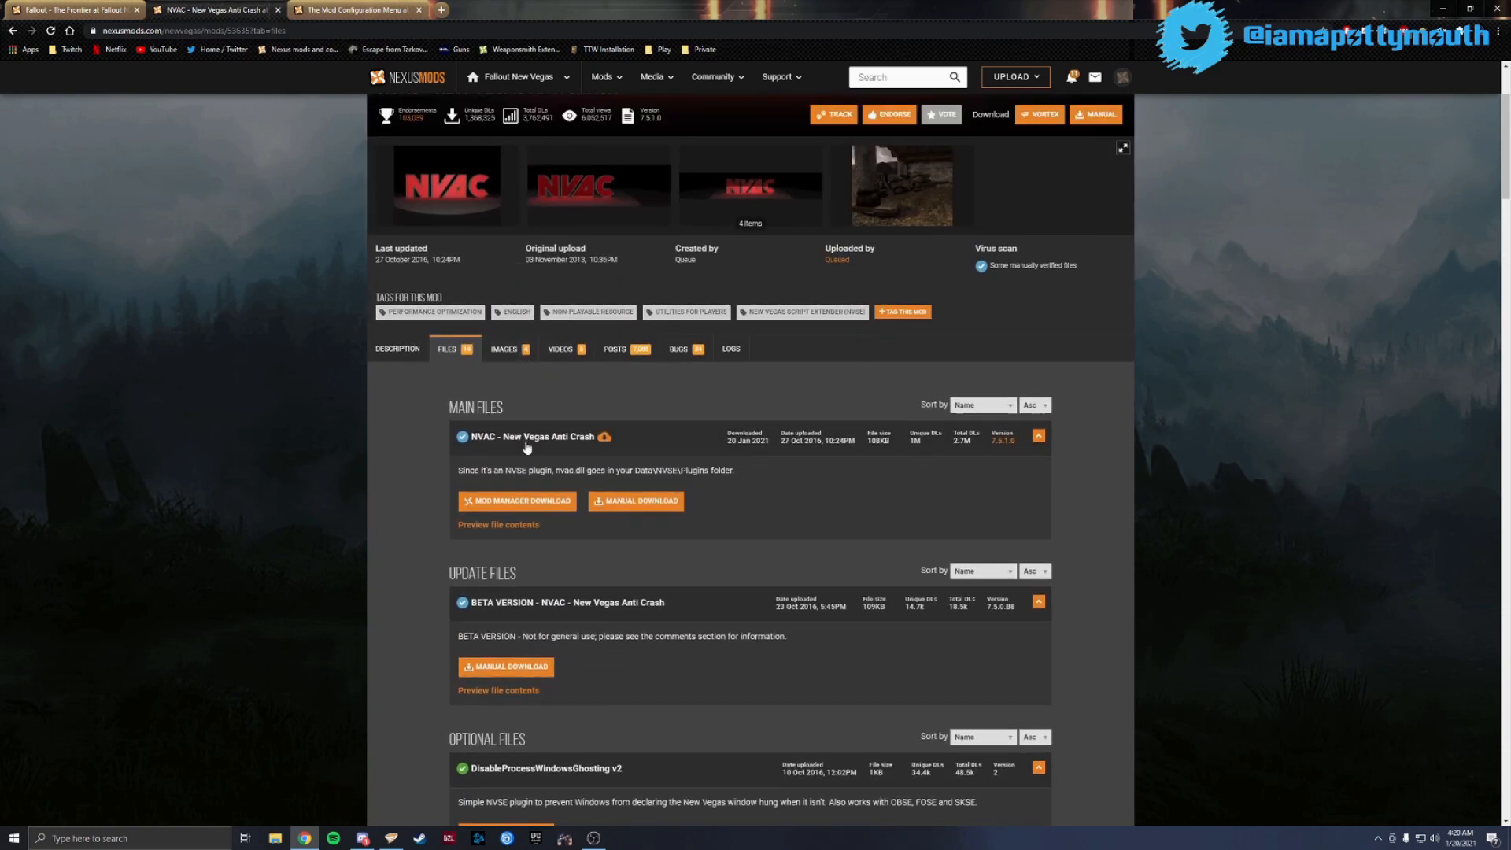
click(526, 504)
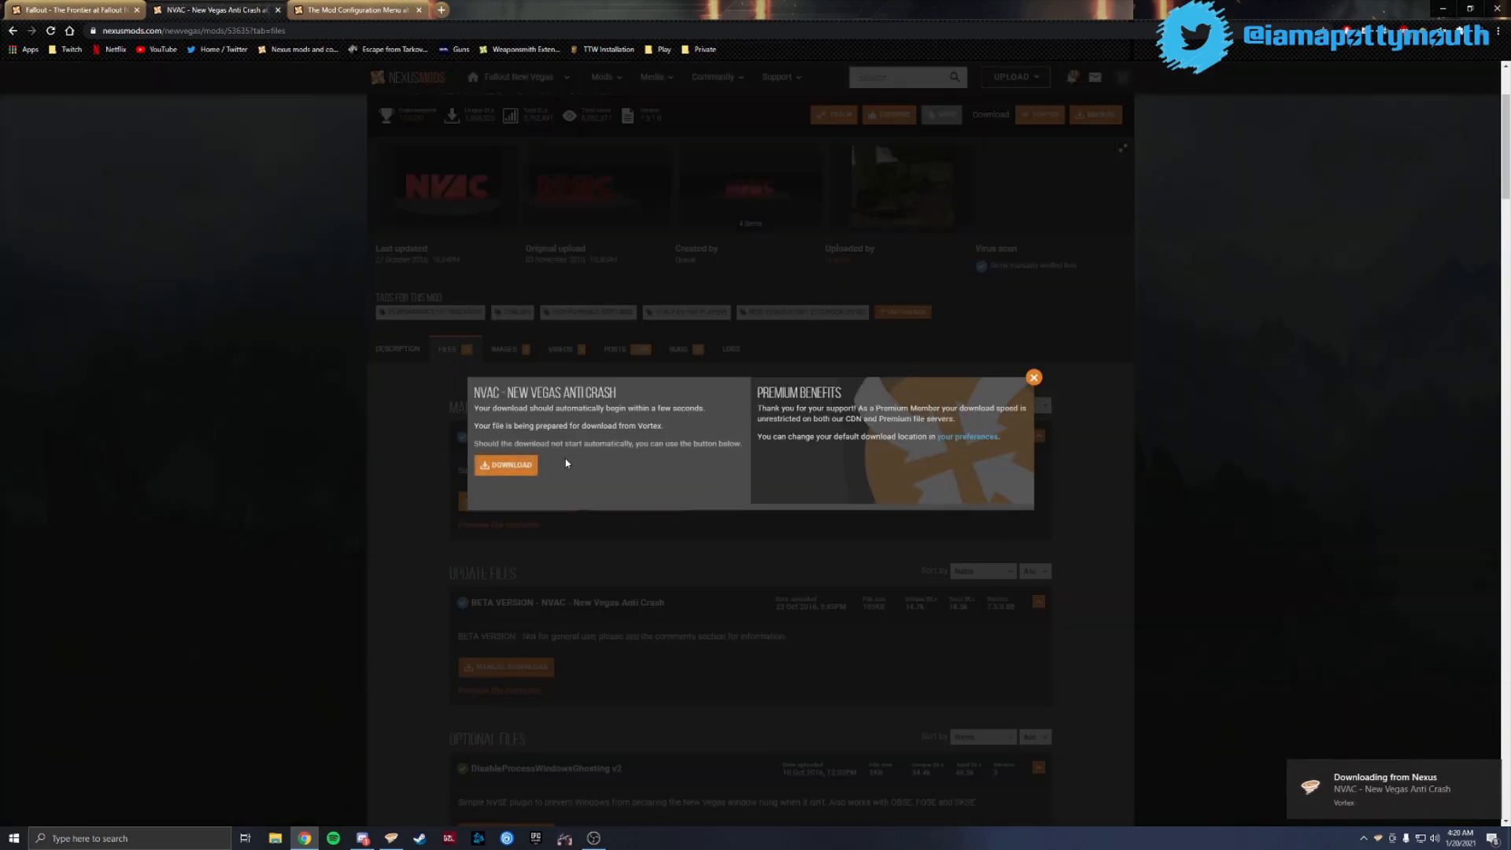
click(1034, 377)
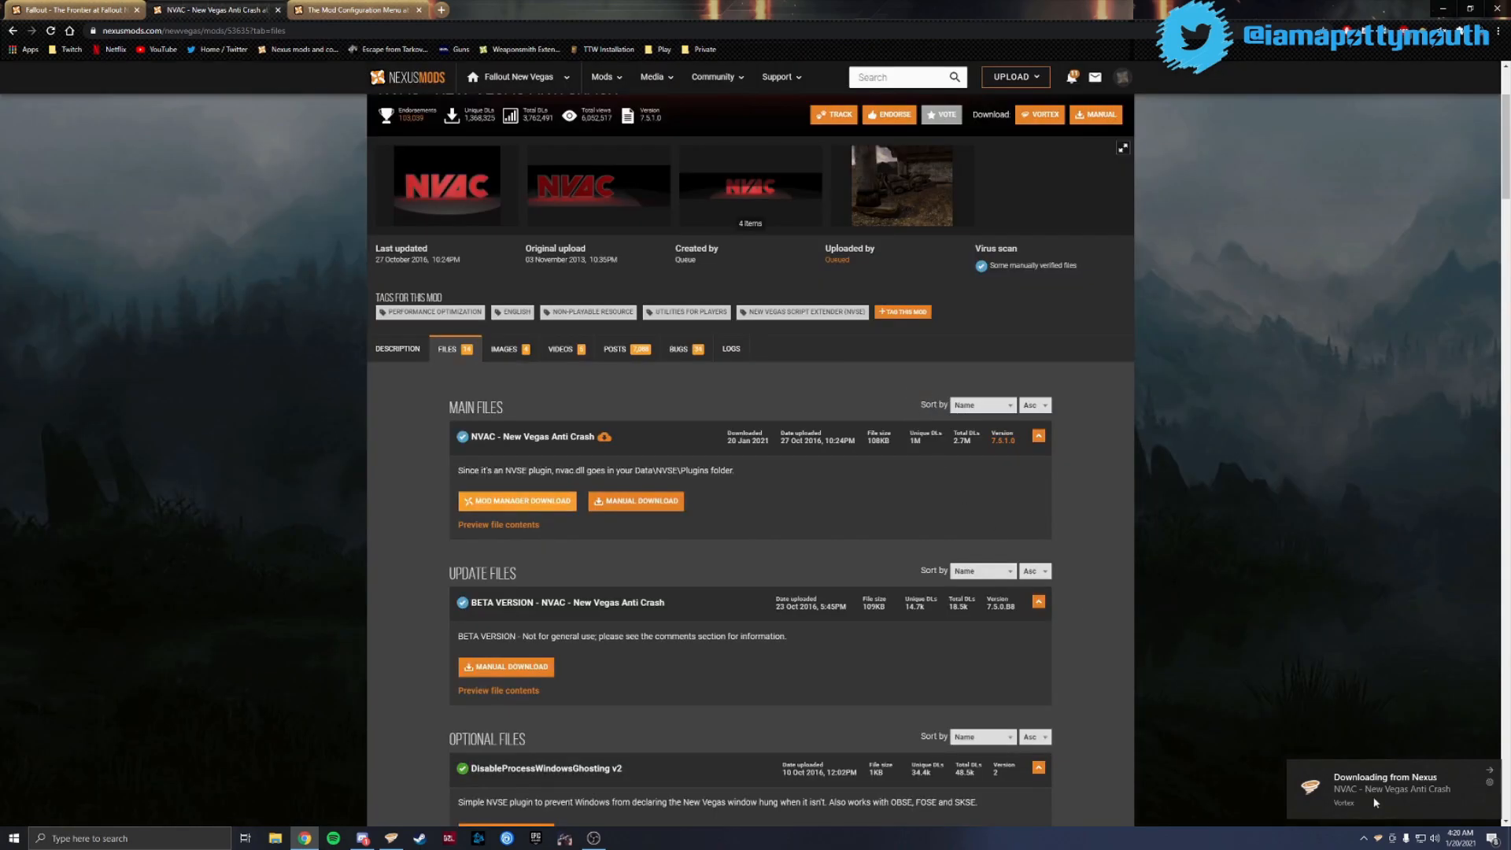
Close the NVAC page and download The Mod Configuration Menu main file through the mod manager
click(278, 9)
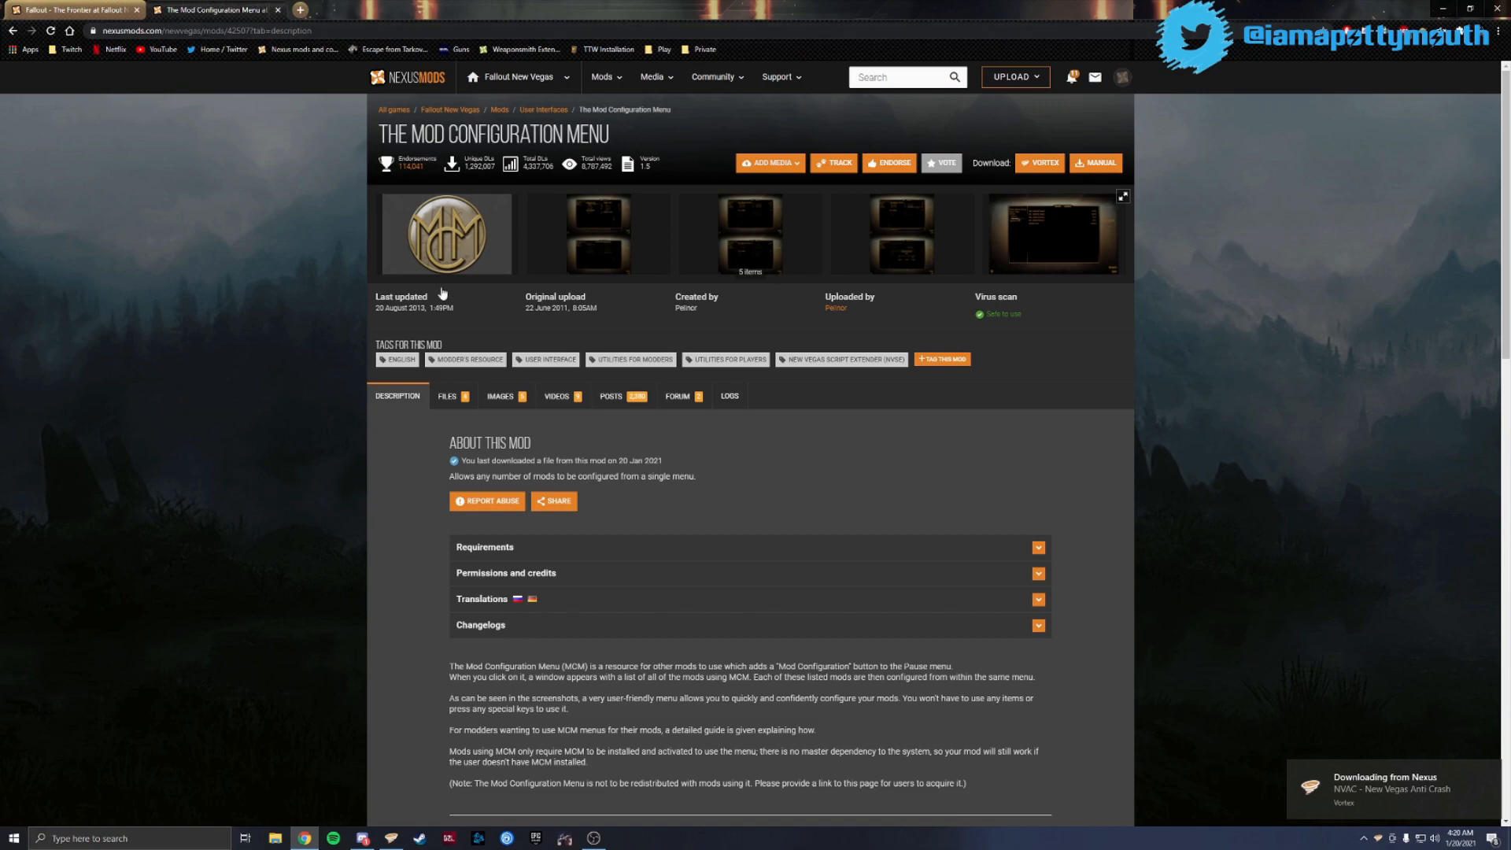
click(448, 395)
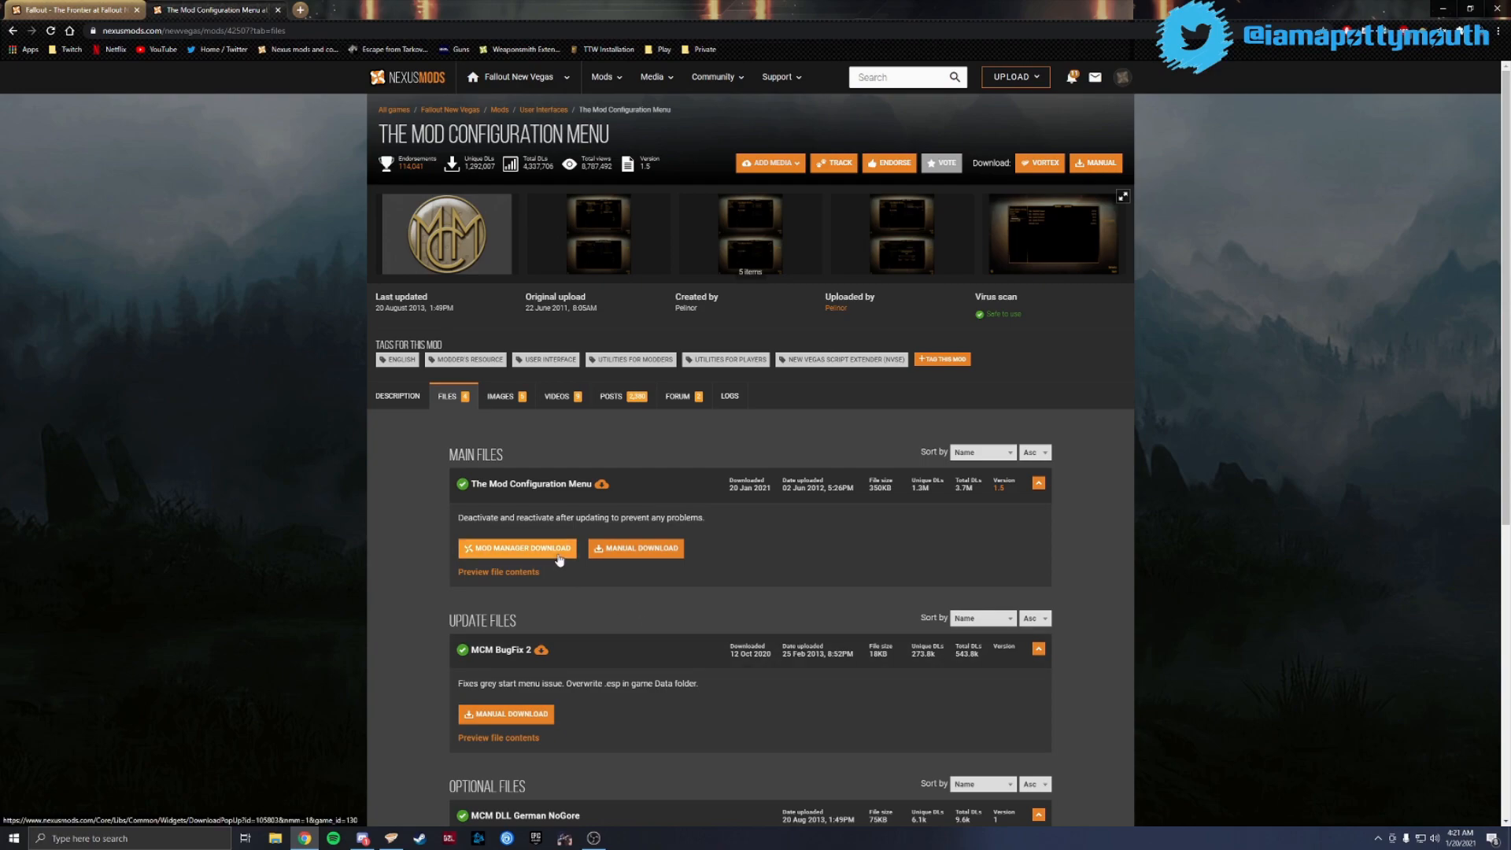
click(502, 556)
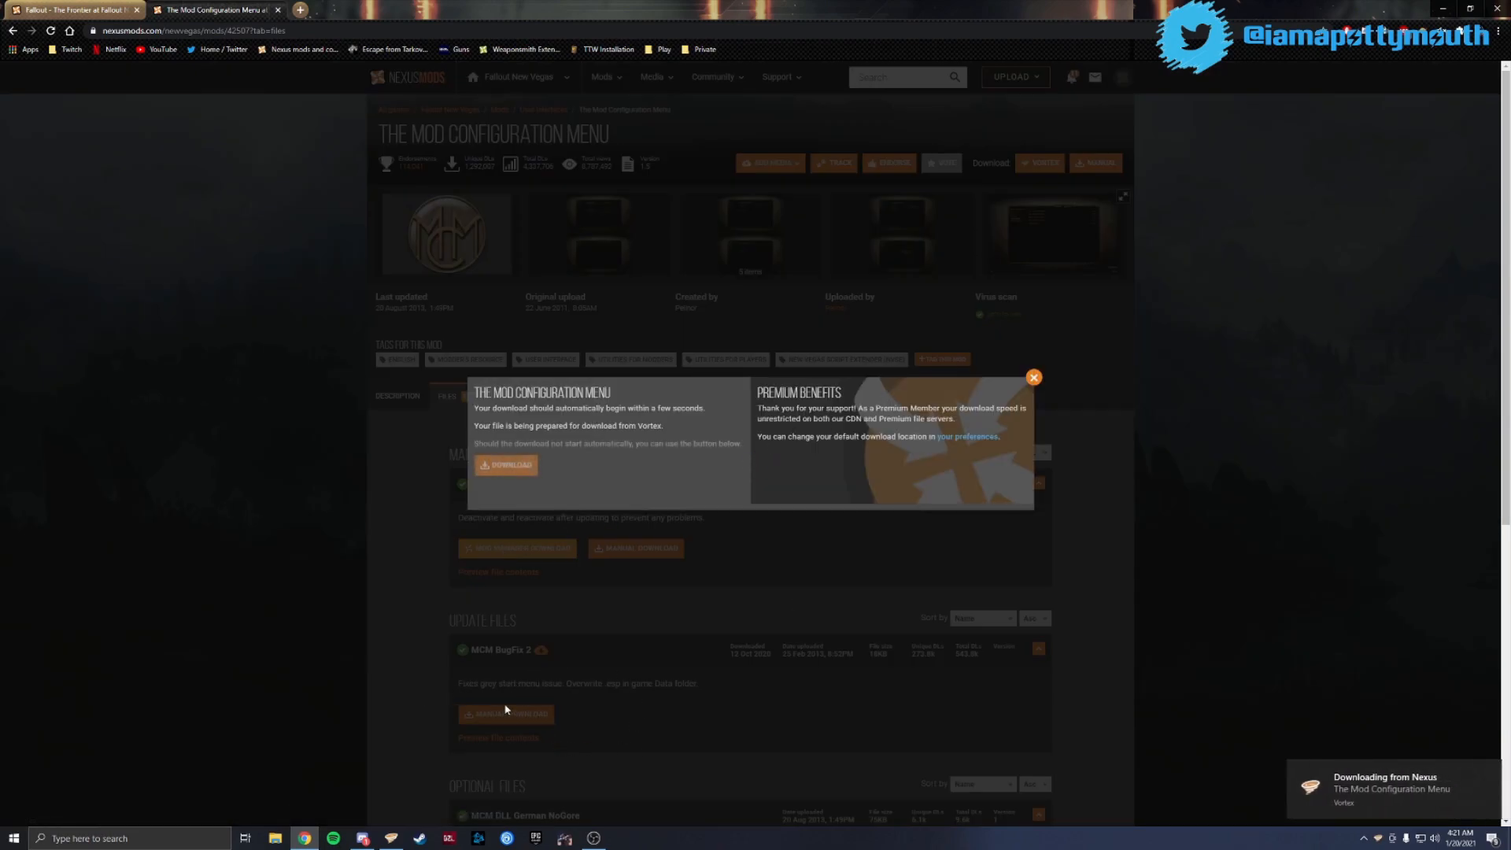
click(1033, 378)
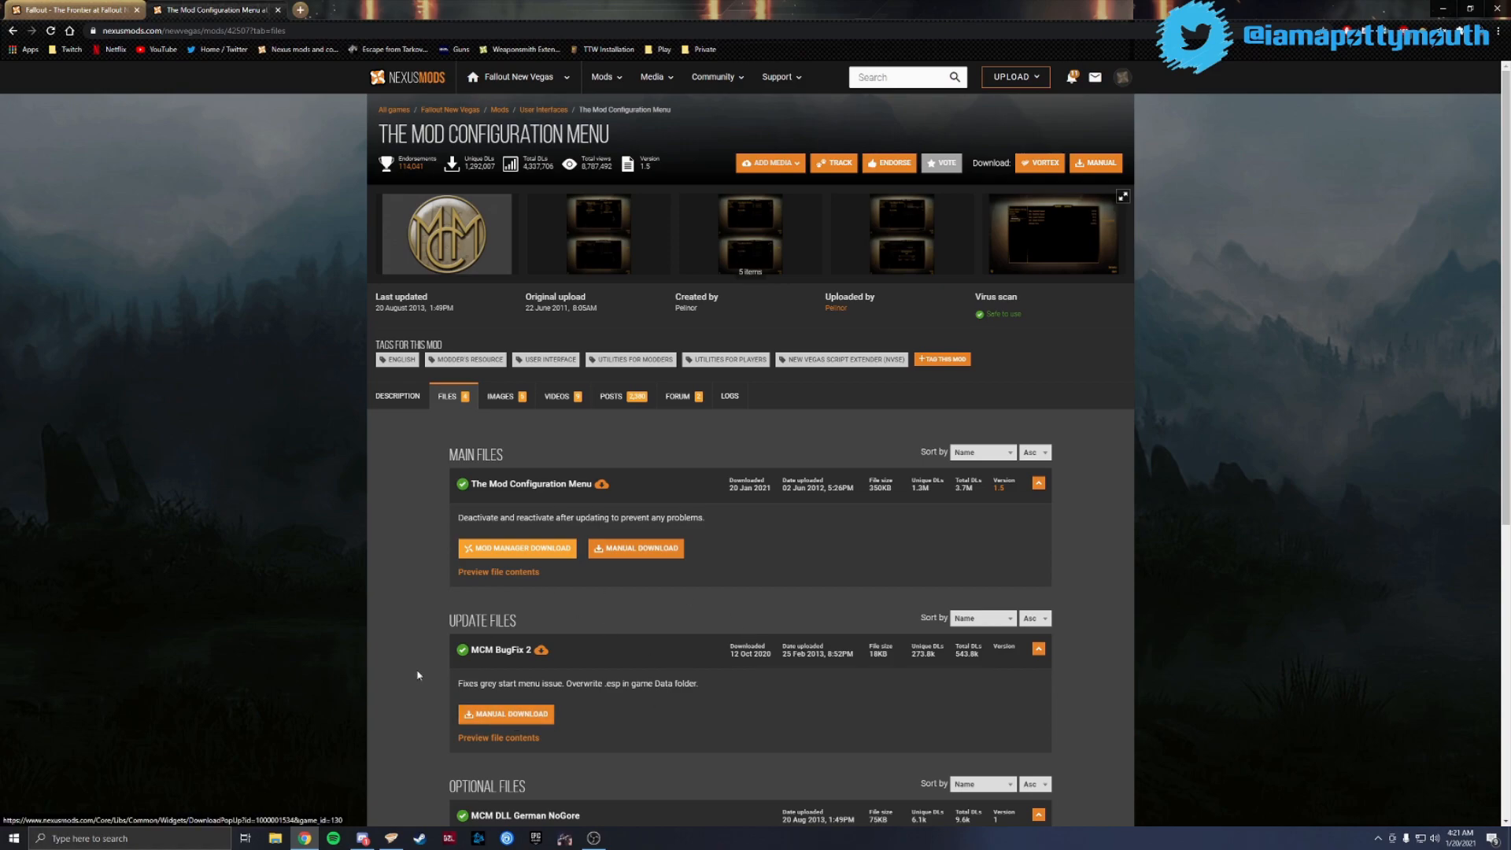
Download the MCM BugFix 2 update file manually and dismiss the download prompt and the browser's download bar
click(587, 235)
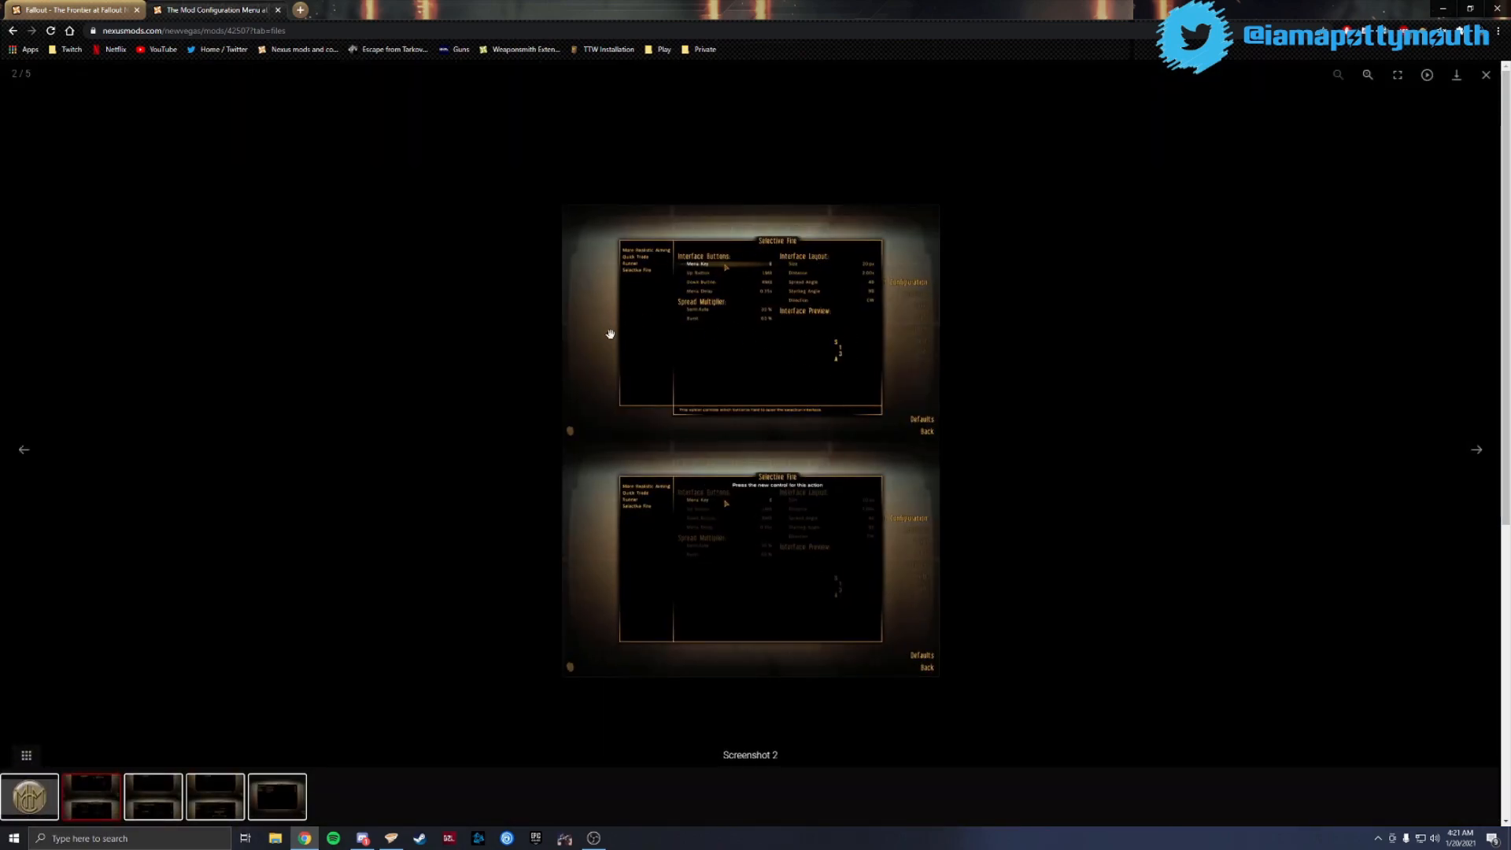
click(1274, 259)
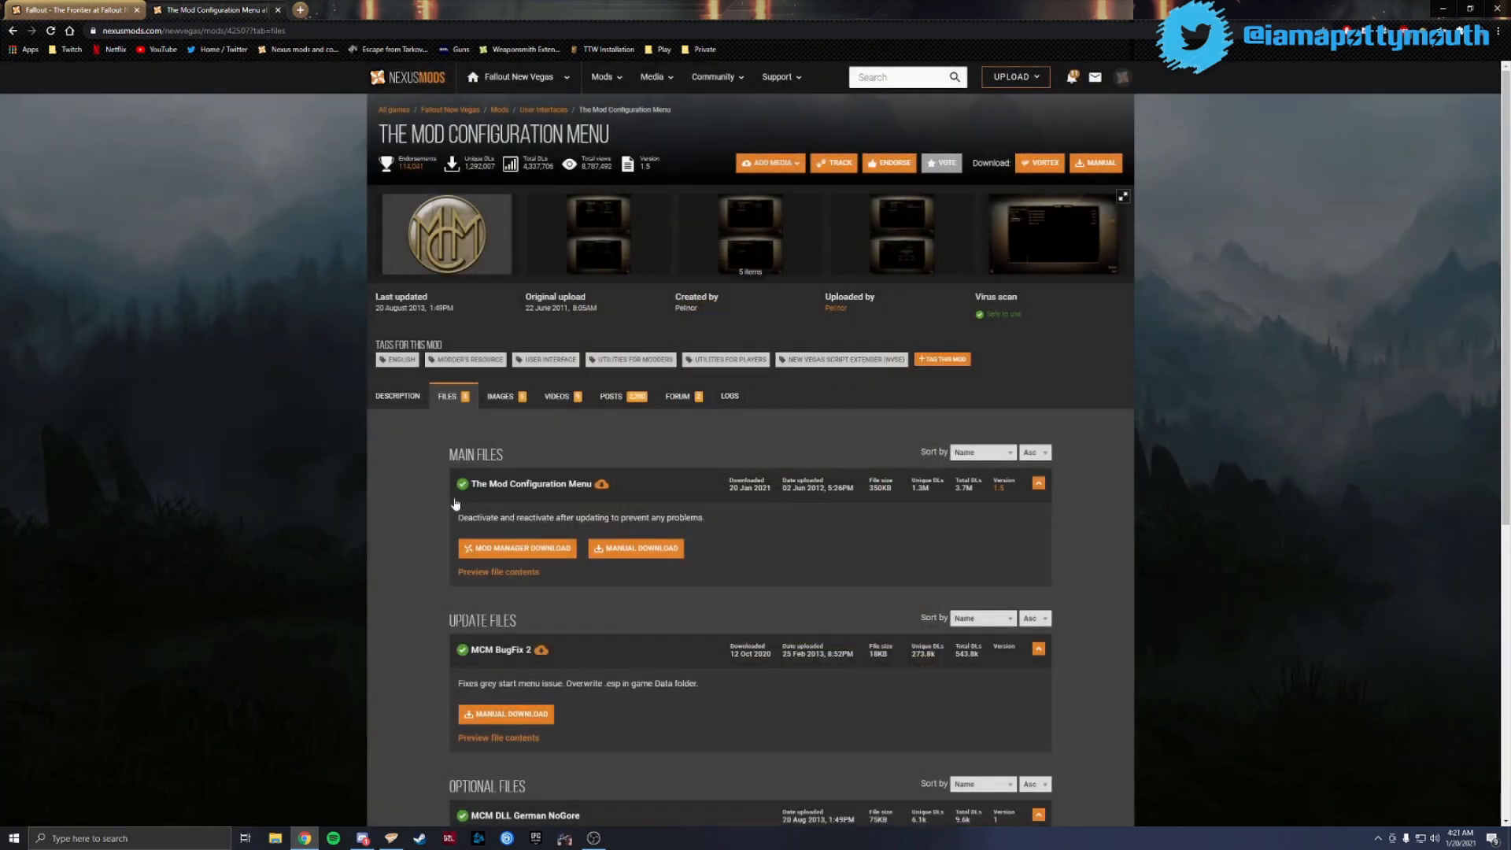
click(538, 717)
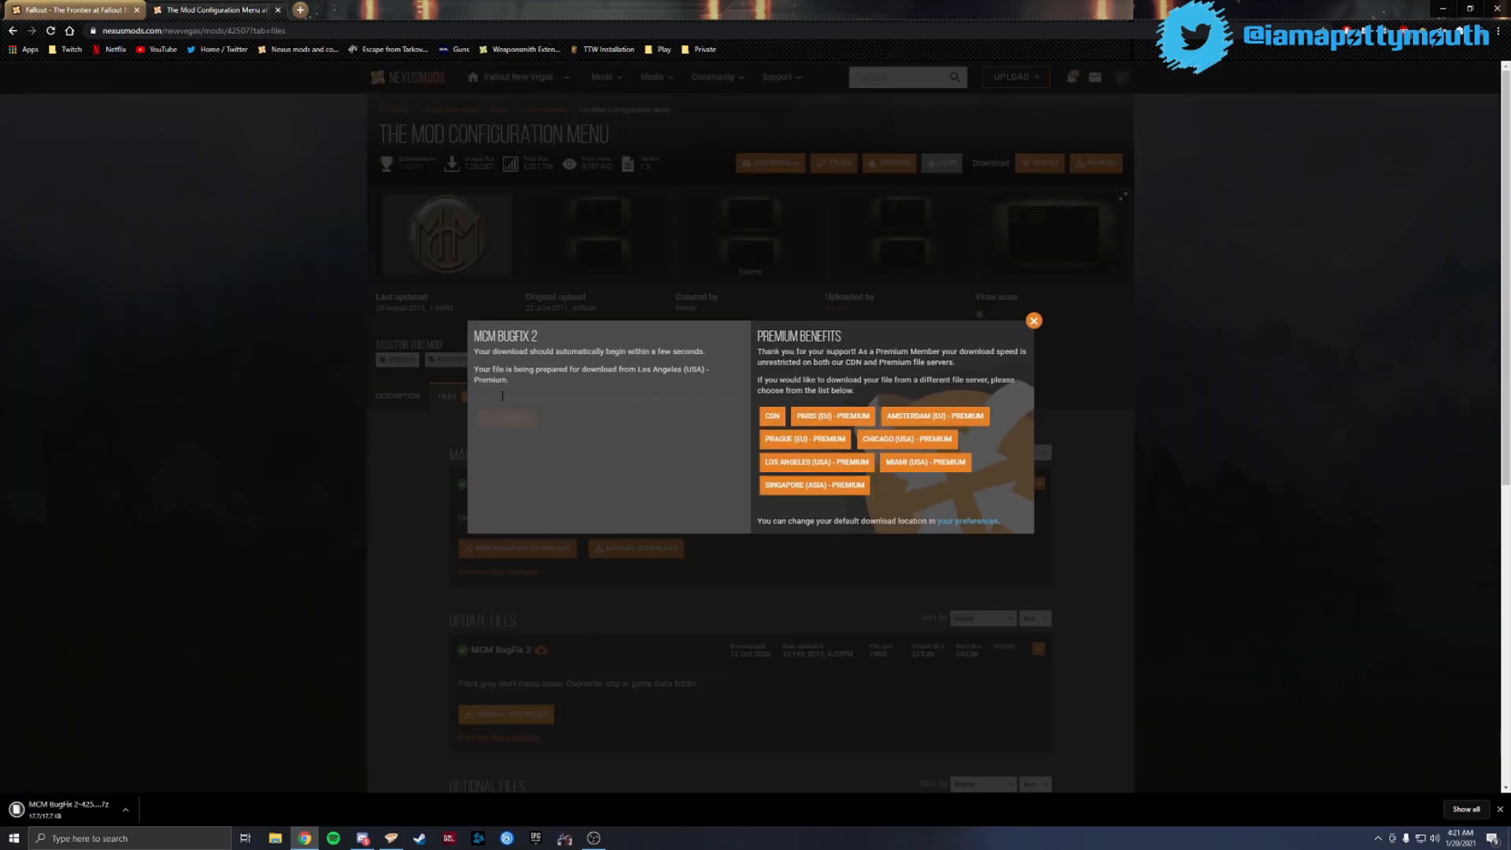
click(1035, 322)
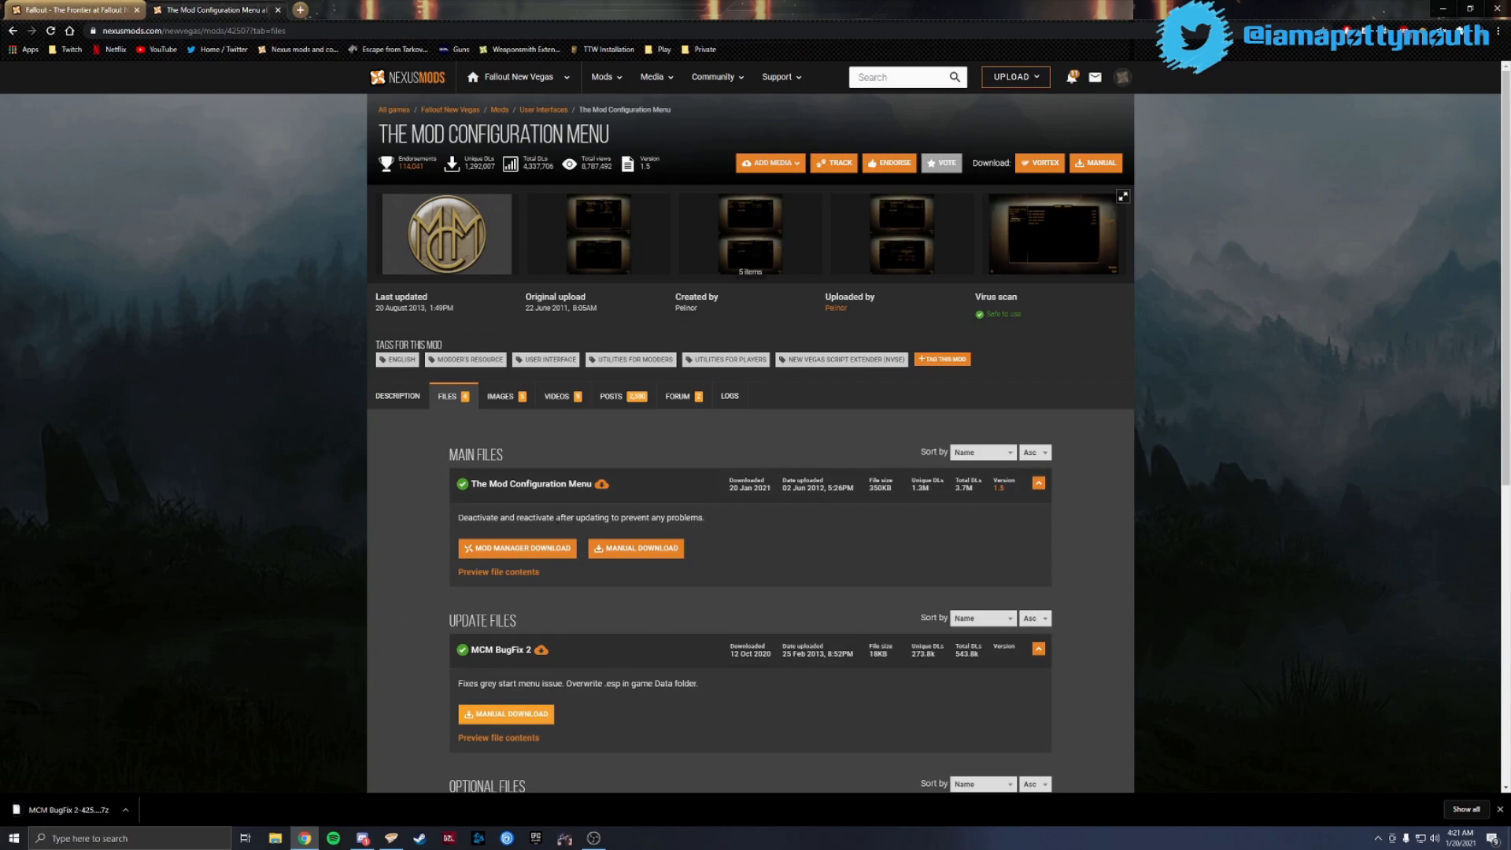
click(1500, 809)
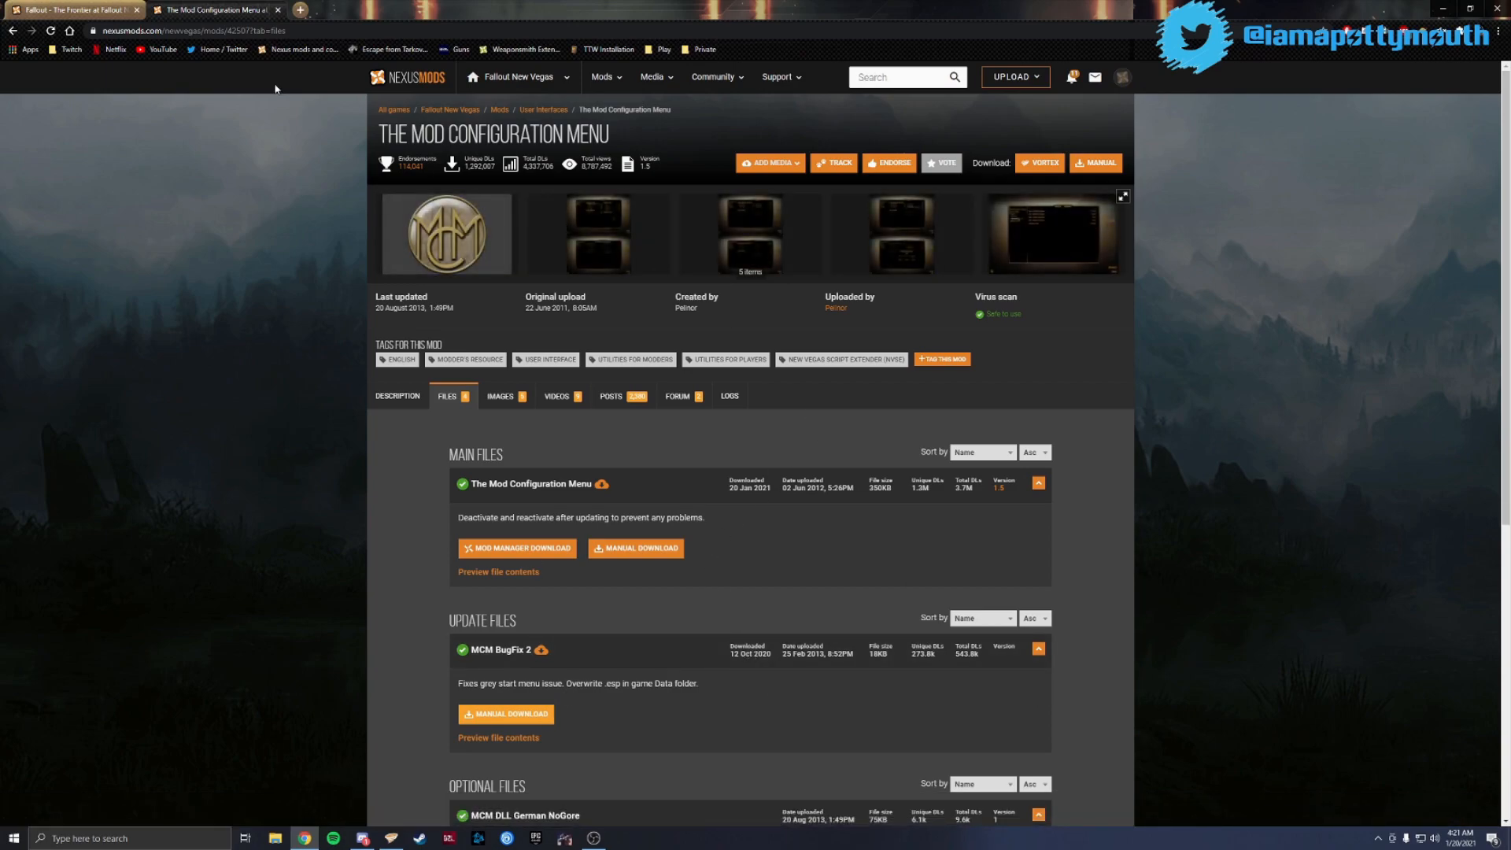
Close The Mod Configuration Menu page, review the Requirements list of Fallout - The Frontier and collapse it
click(278, 9)
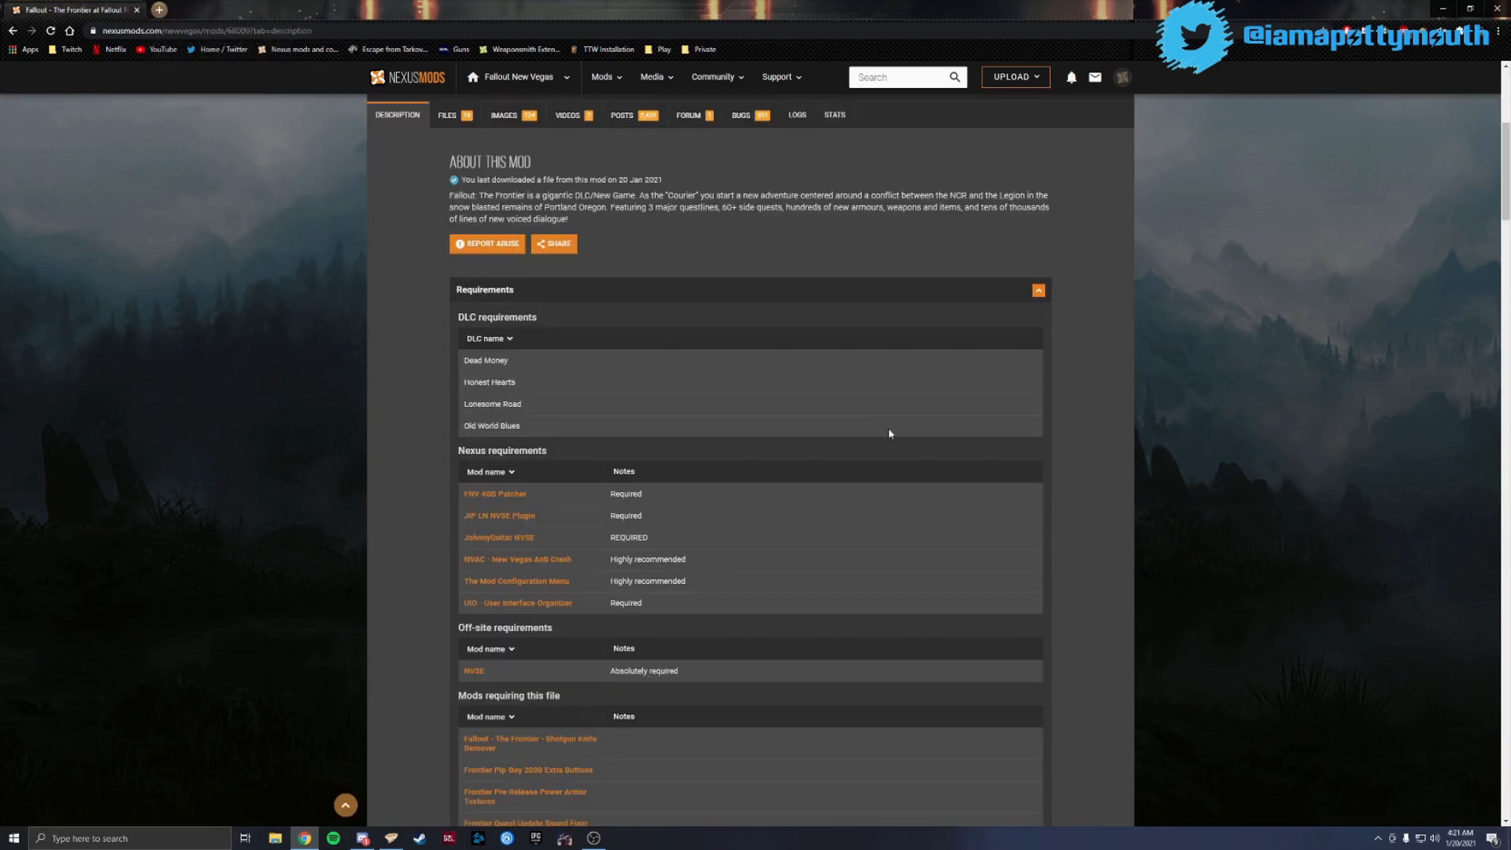
scroll(695, 387, down, 2)
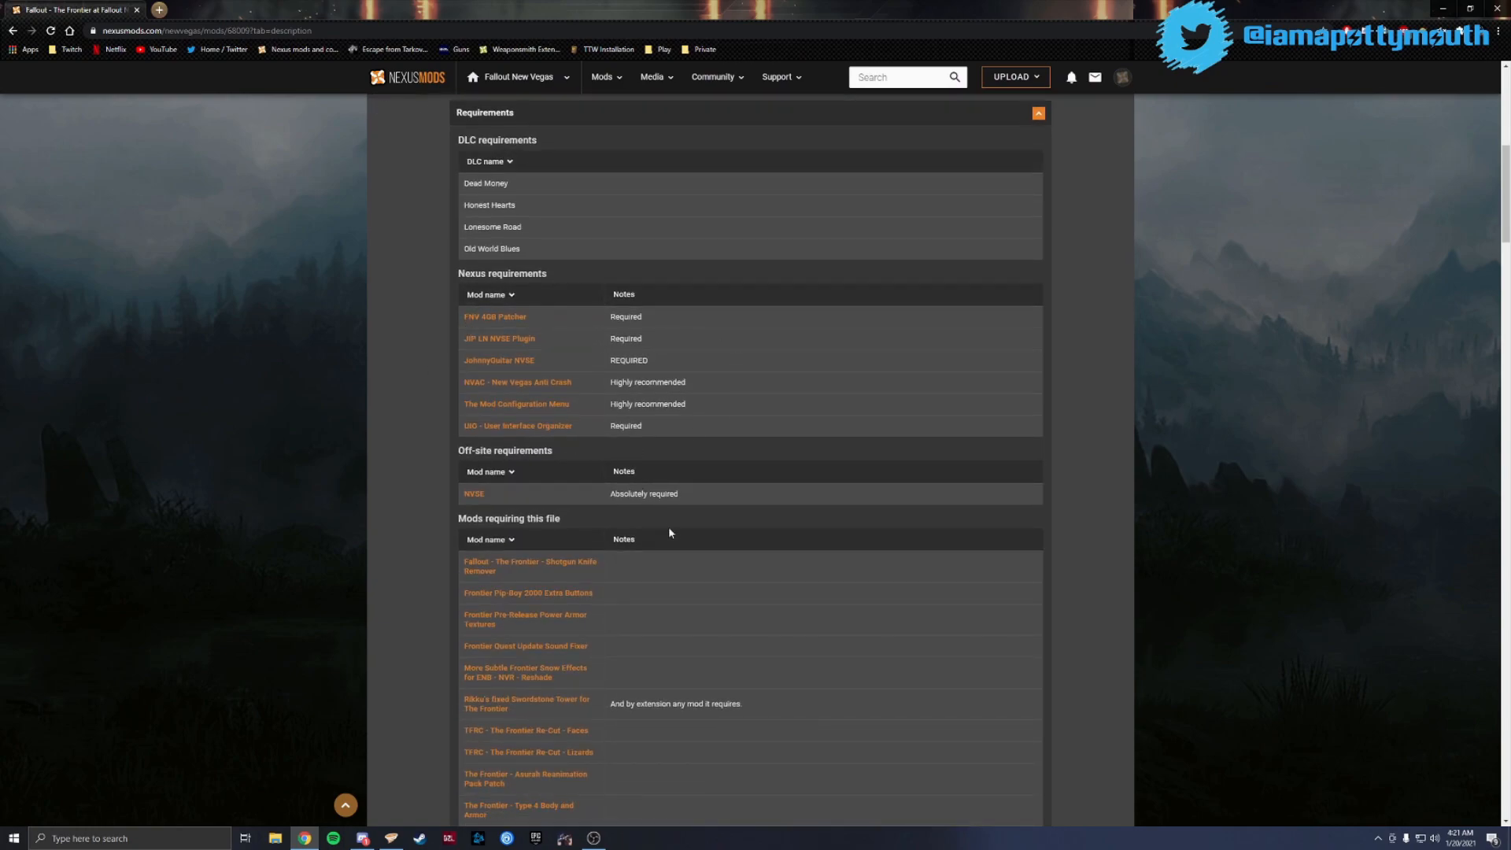
scroll(582, 400, up, 4)
click(988, 408)
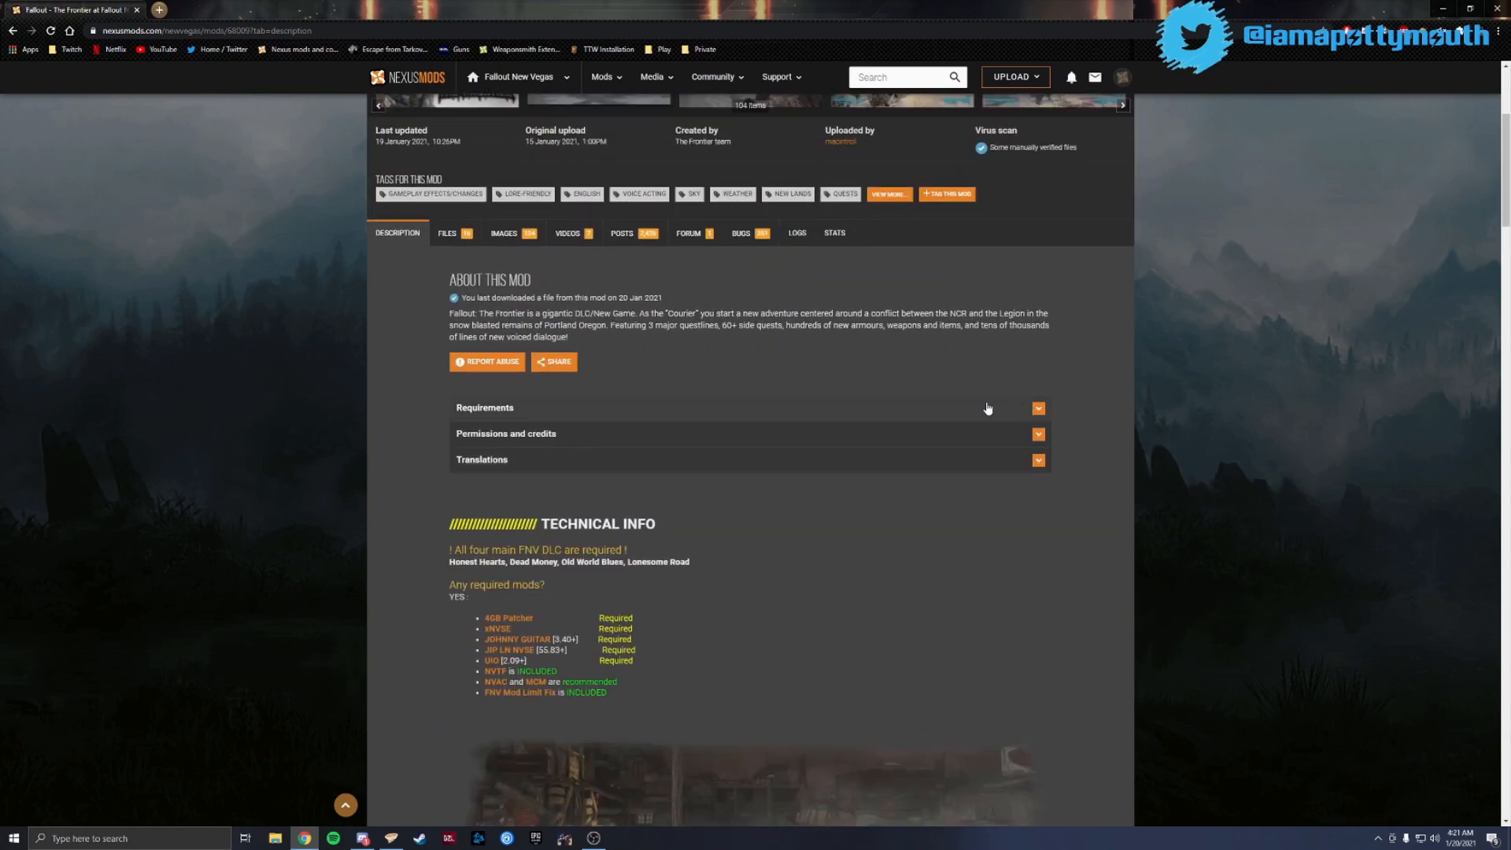
Expand the Permissions and credits section of Fallout - The Frontier and examine the core team file credits
click(508, 435)
scroll(508, 437, down, 3)
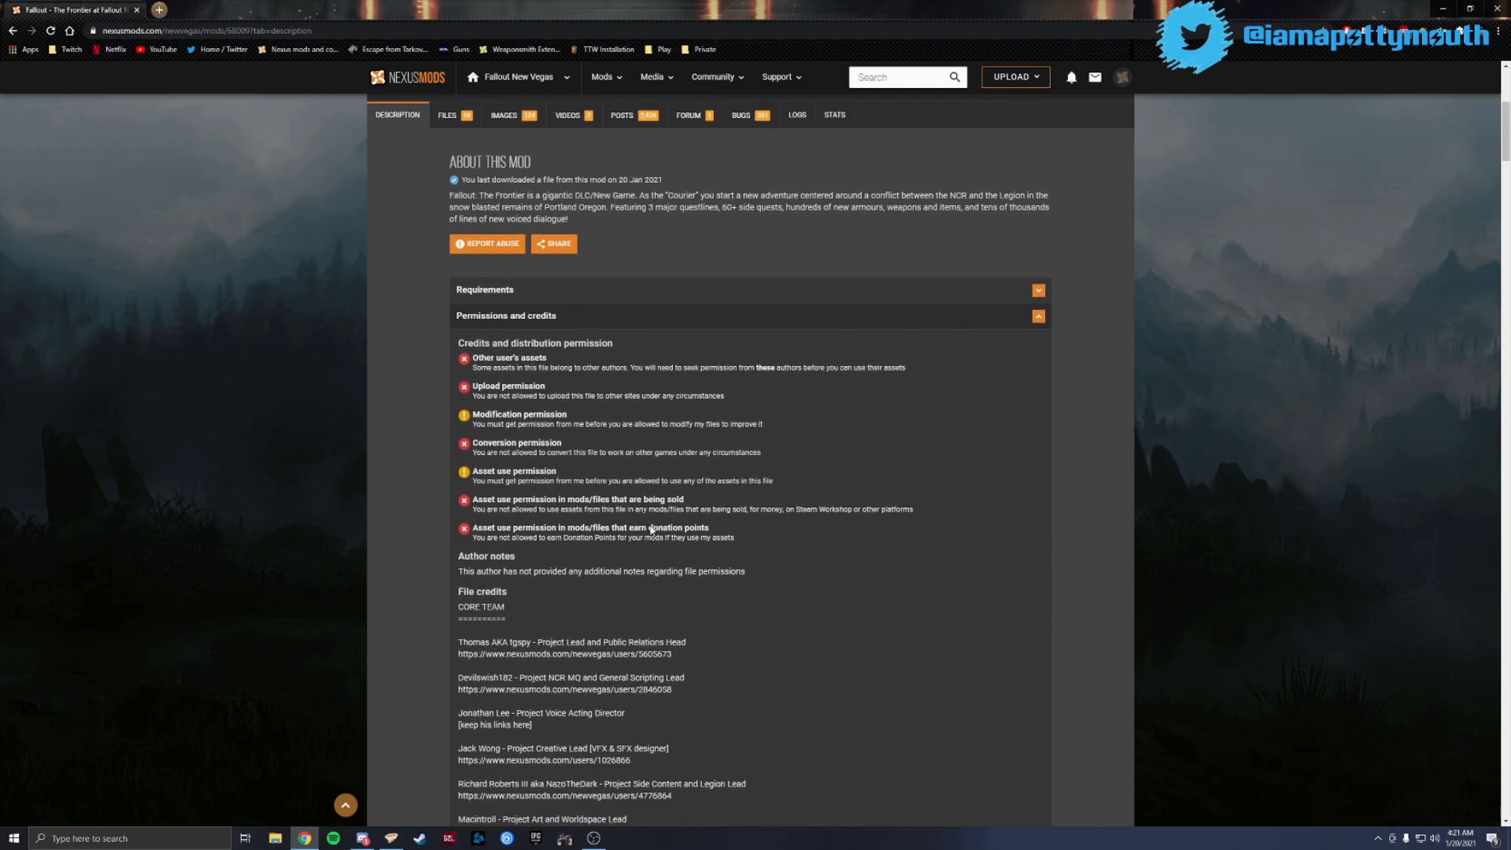
scroll(649, 524, down, 4)
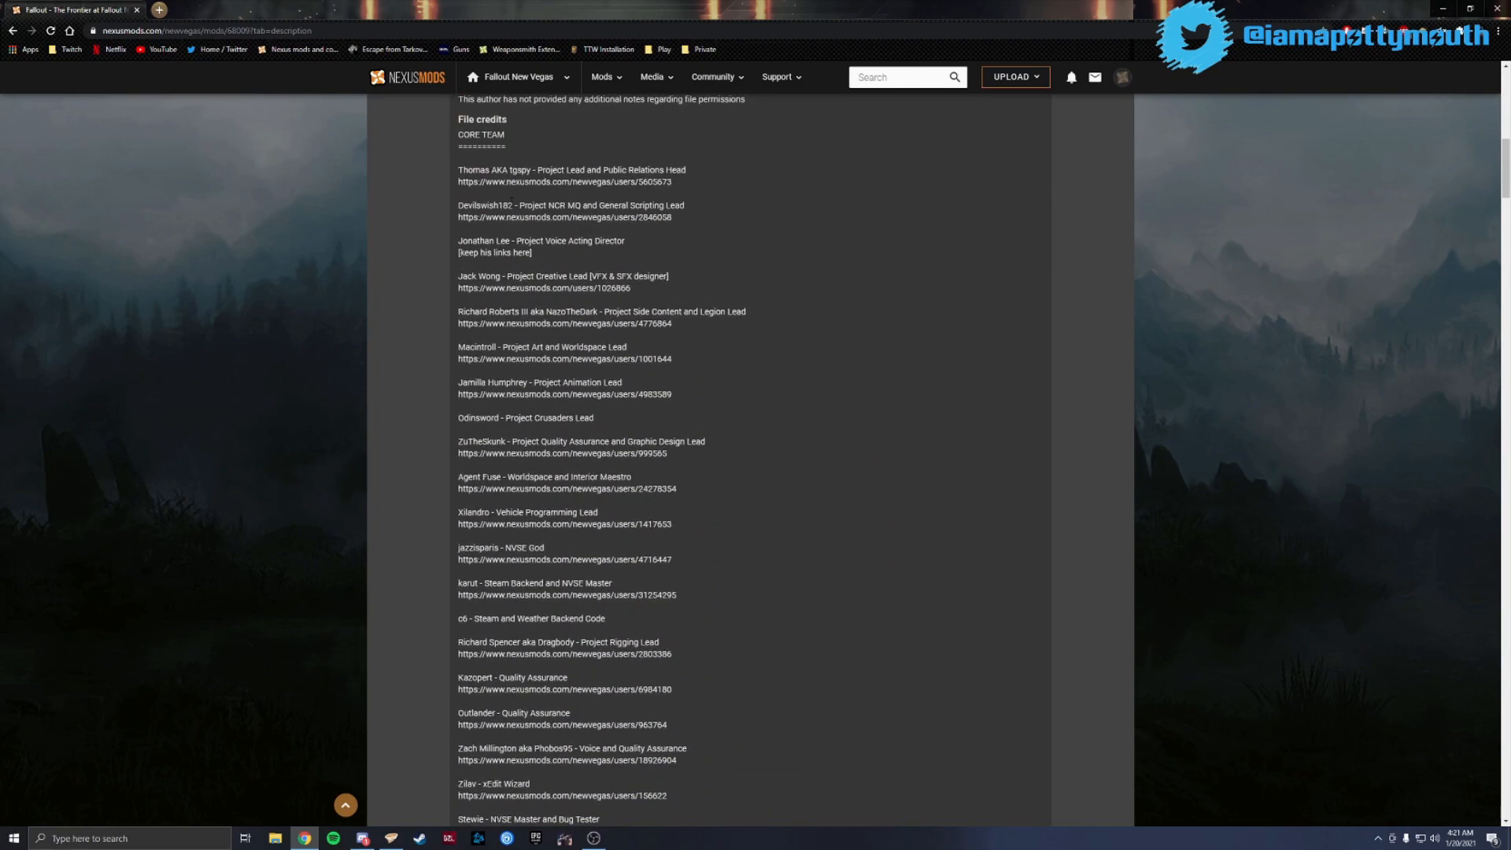
scroll(531, 537, down, 4)
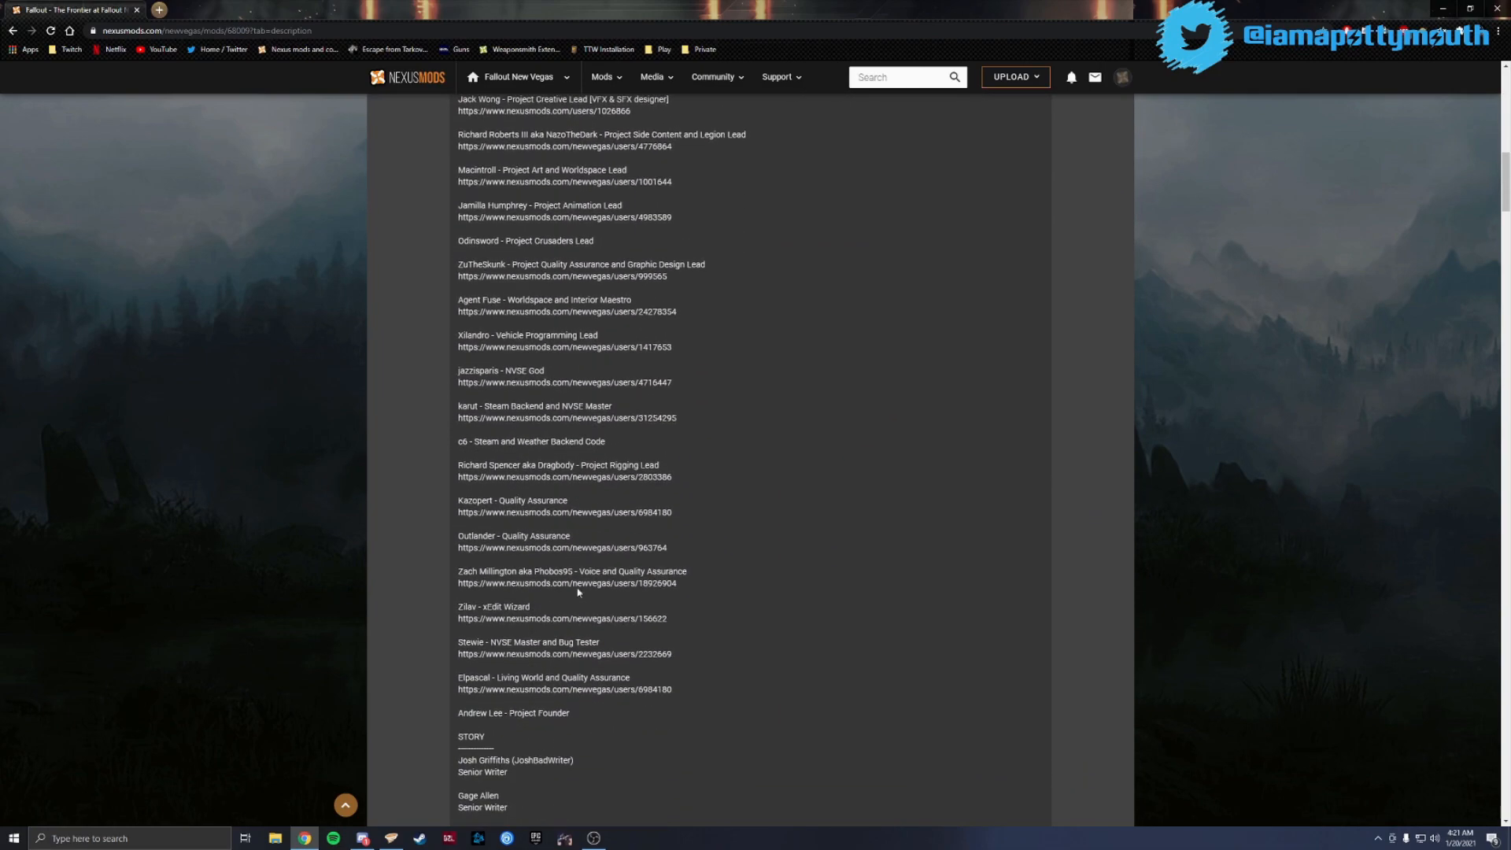
scroll(585, 611, down, 1)
scroll(584, 611, up, 5)
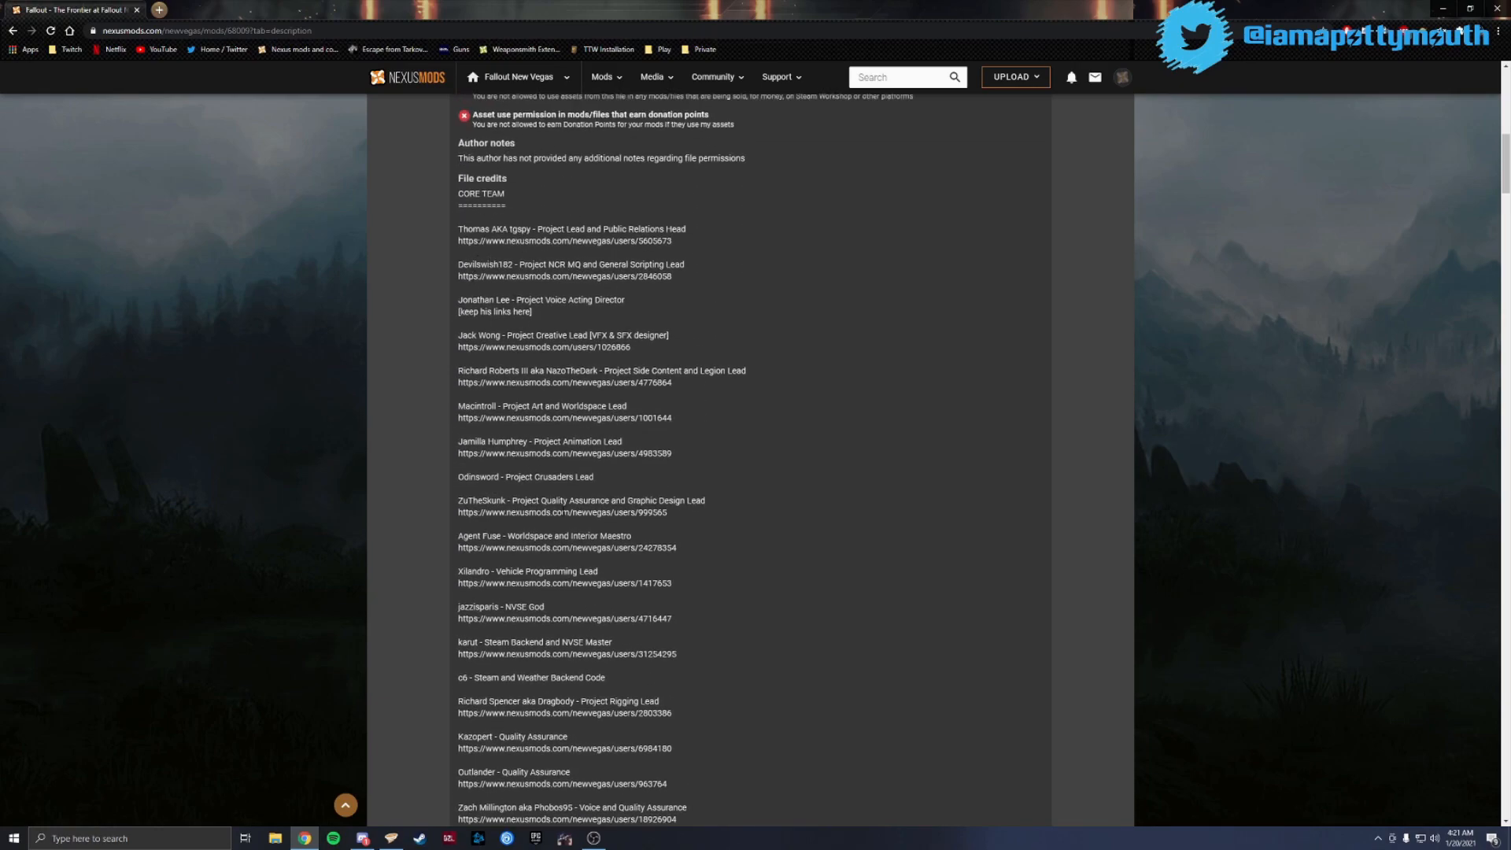
Examine the story writers and editor in the file credits and compare them with the core team list
scroll(568, 536, down, 5)
drag(464, 506, 599, 645)
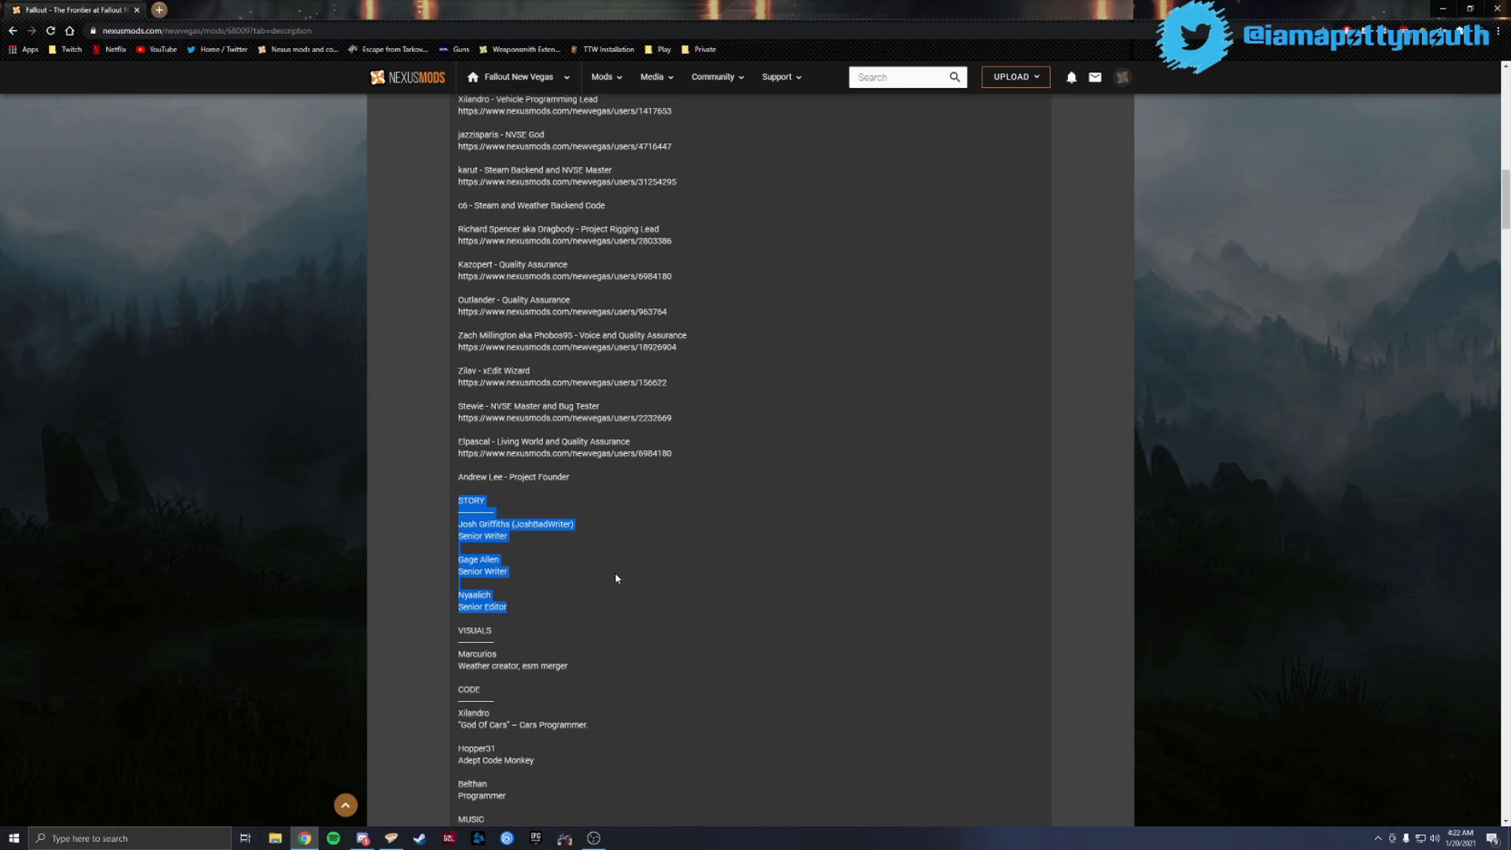
click(528, 529)
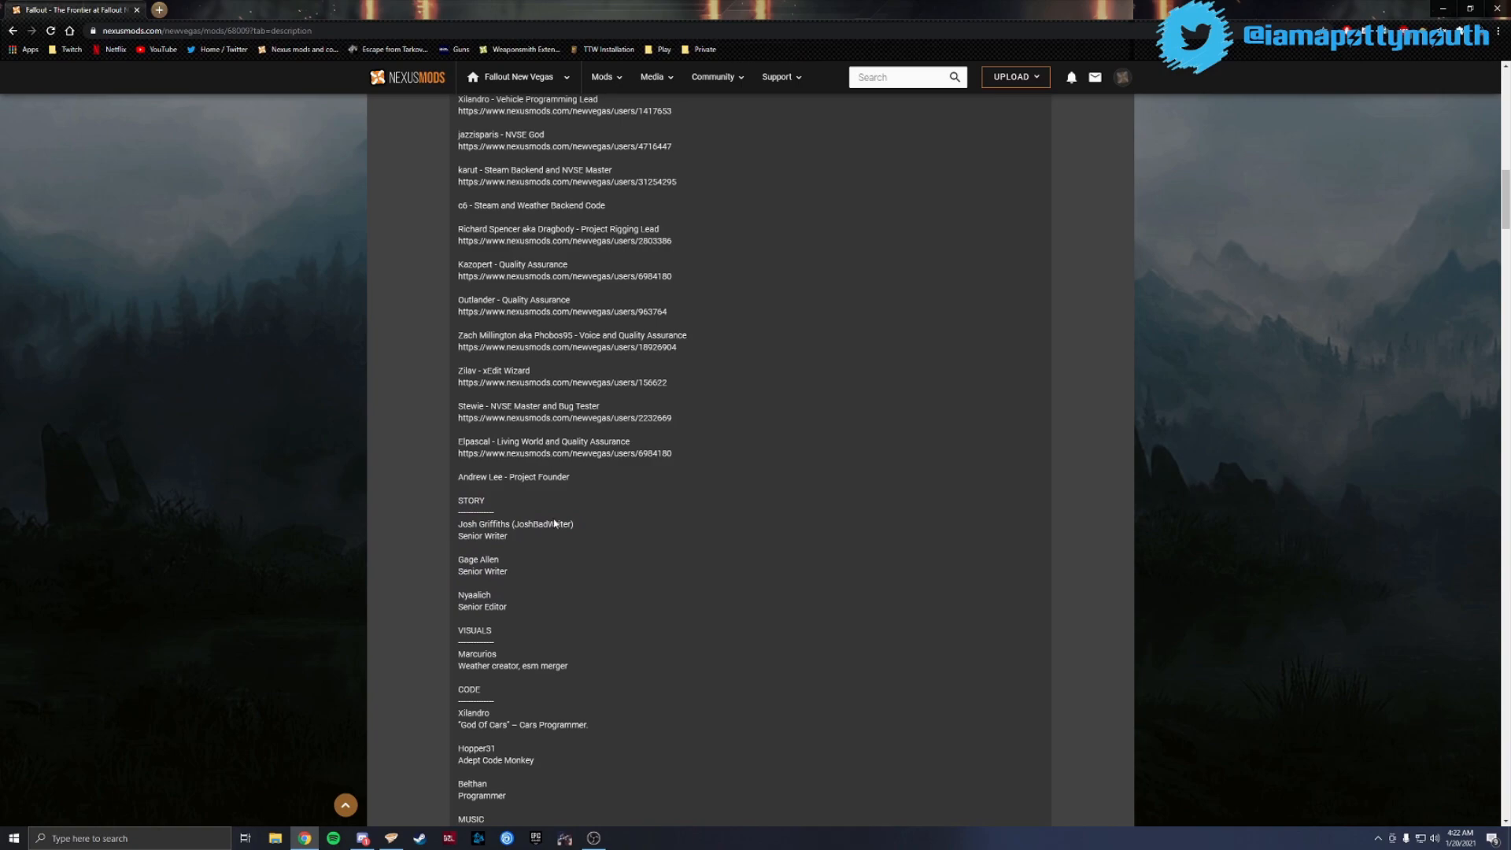
triple_click(468, 524)
drag(458, 559, 492, 597)
drag(458, 595, 508, 601)
scroll(555, 545, up, 7)
scroll(594, 607, up, 4)
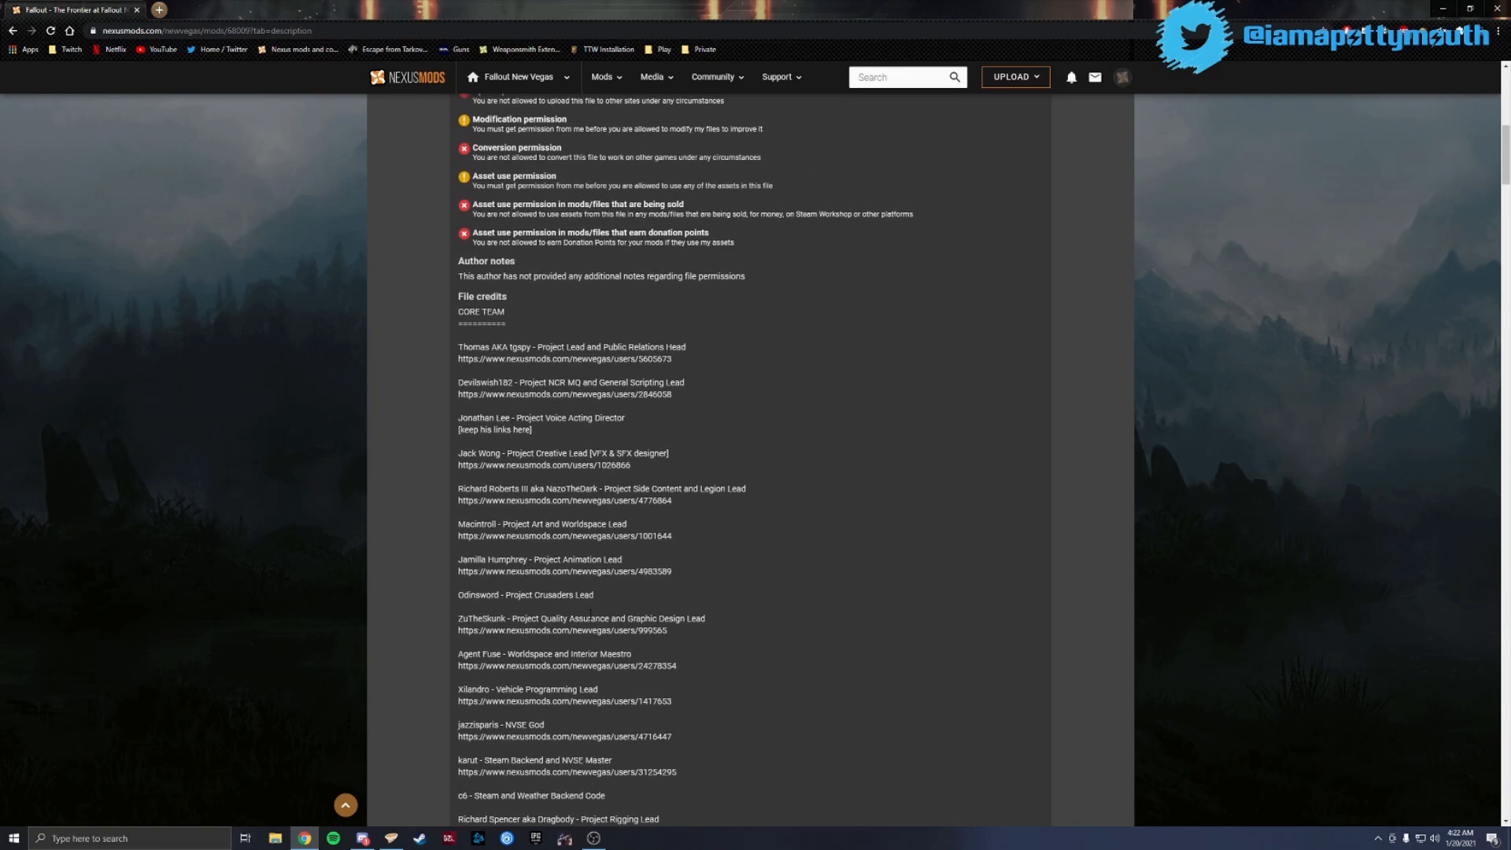
scroll(627, 703, down, 8)
scroll(627, 703, down, 10)
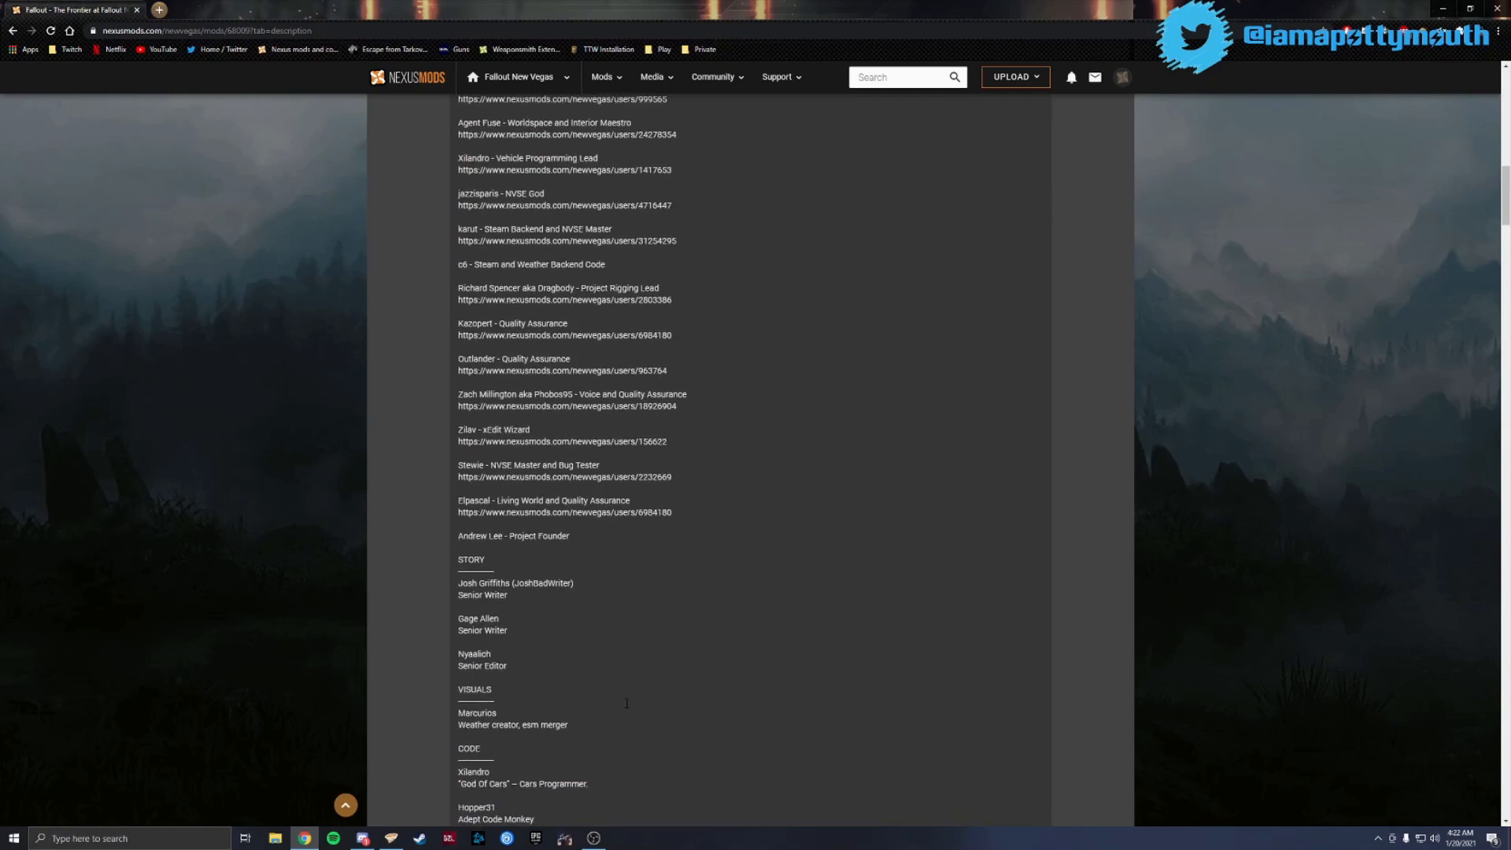
scroll(627, 696, up, 12)
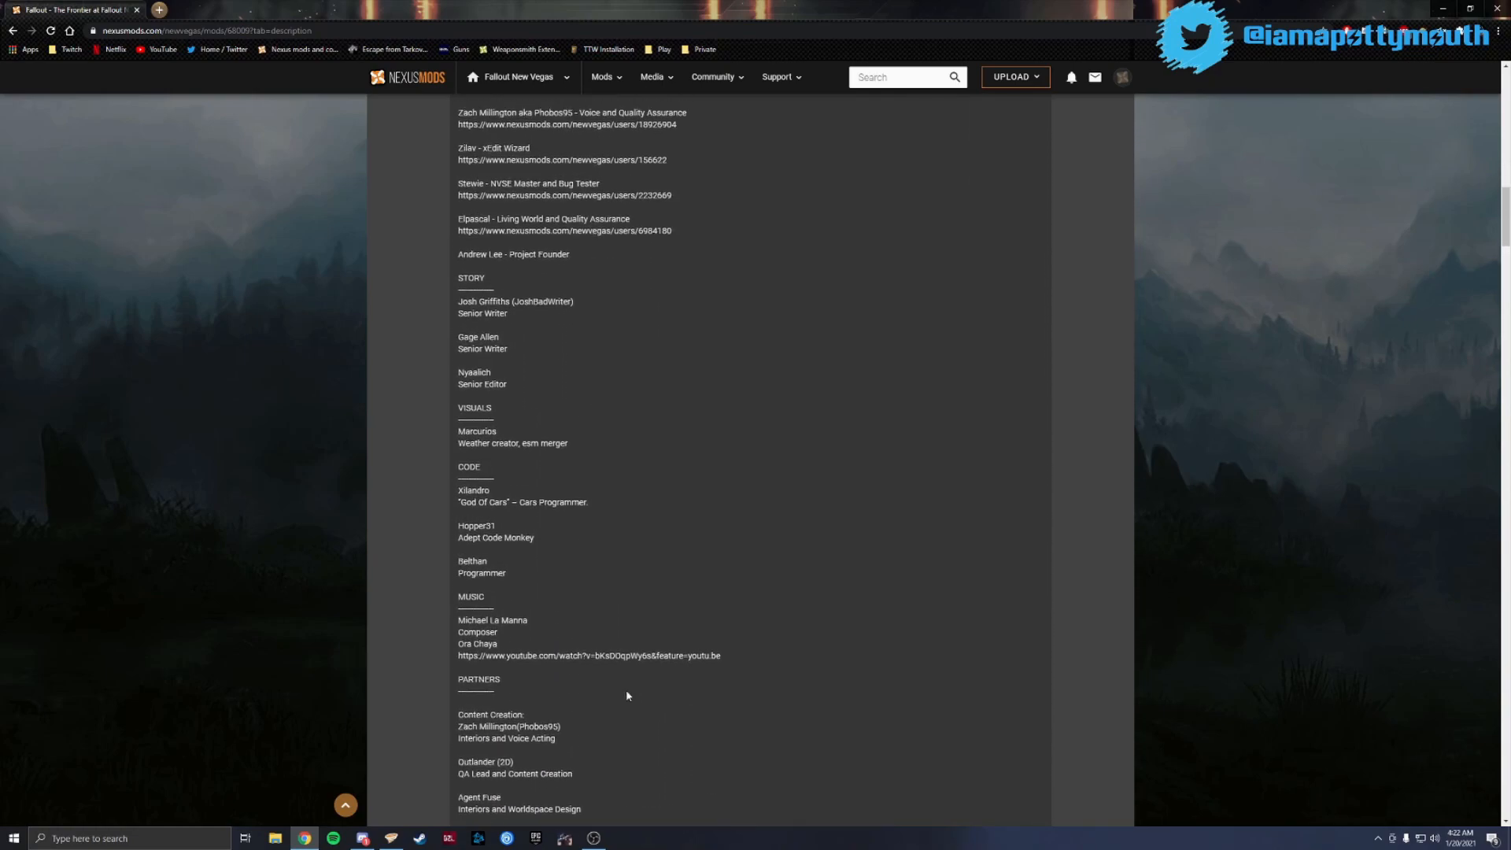
scroll(627, 695, up, 5)
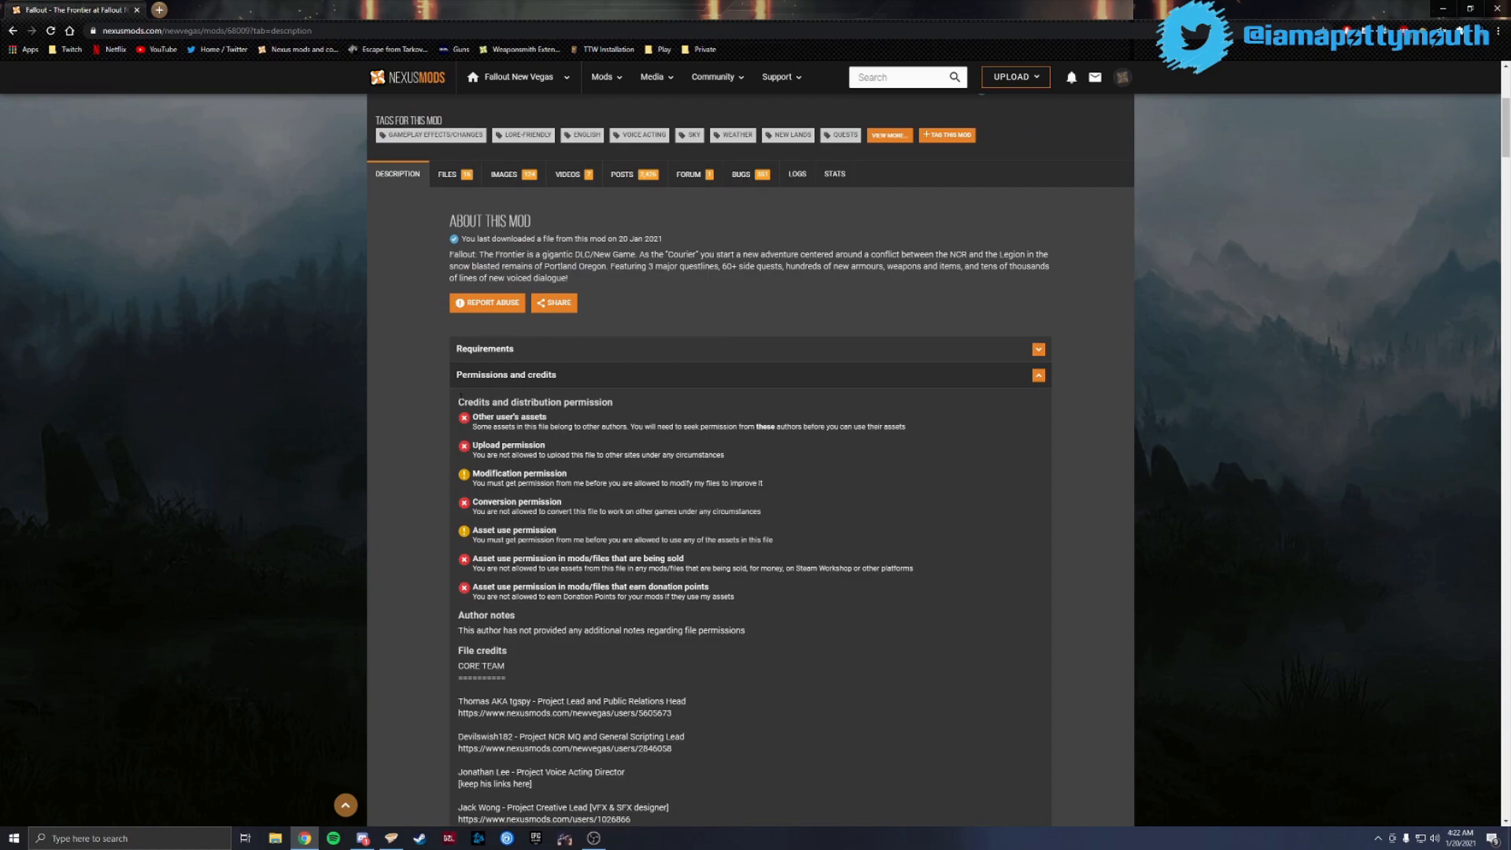
Examine the Credits and distribution permission list, including the modification, conversion and sold-mods asset use permissions
drag(458, 398, 798, 590)
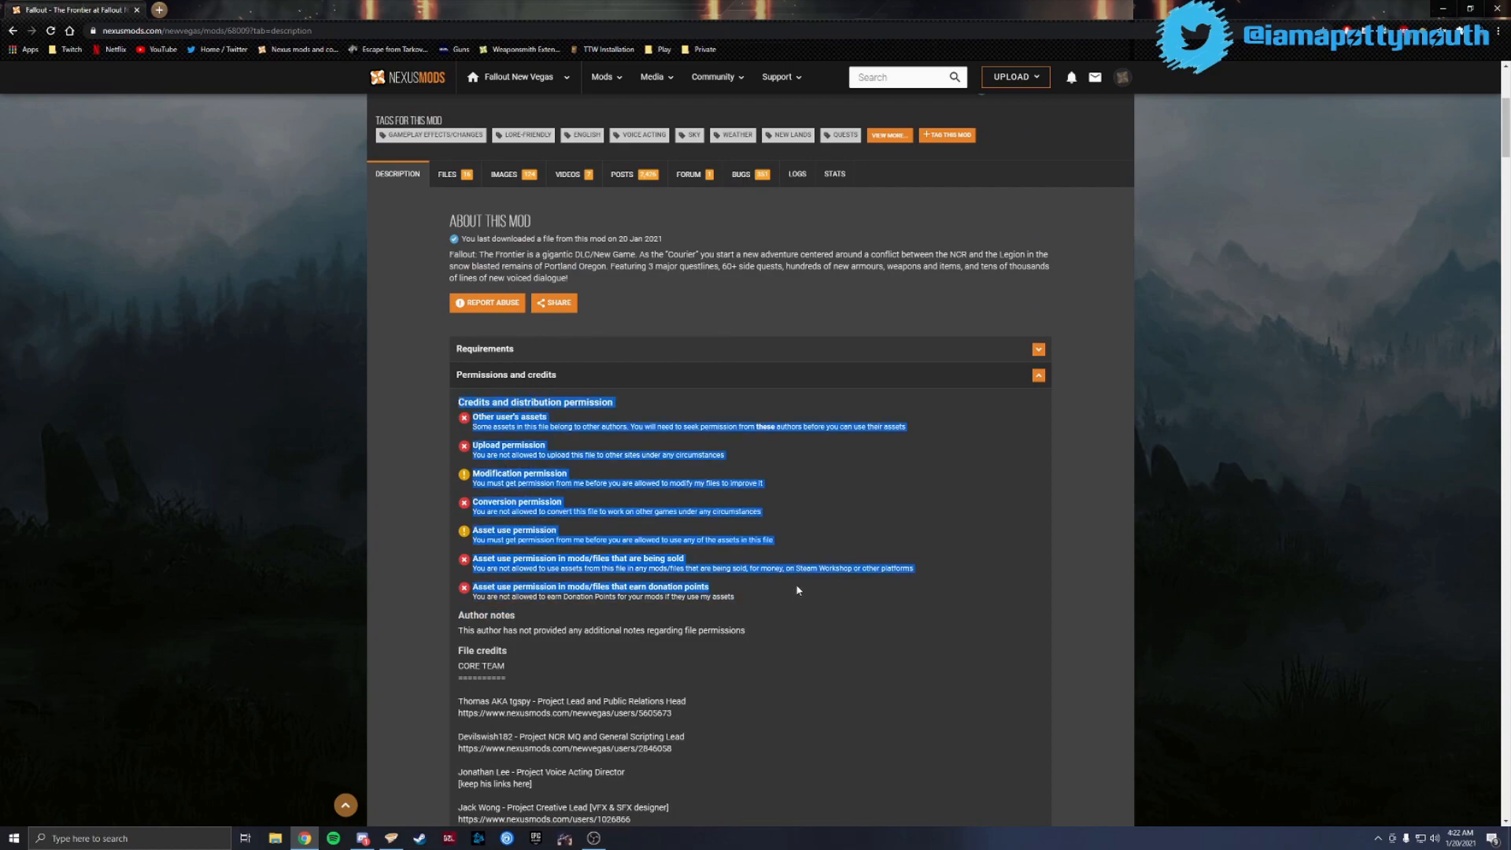
click(832, 625)
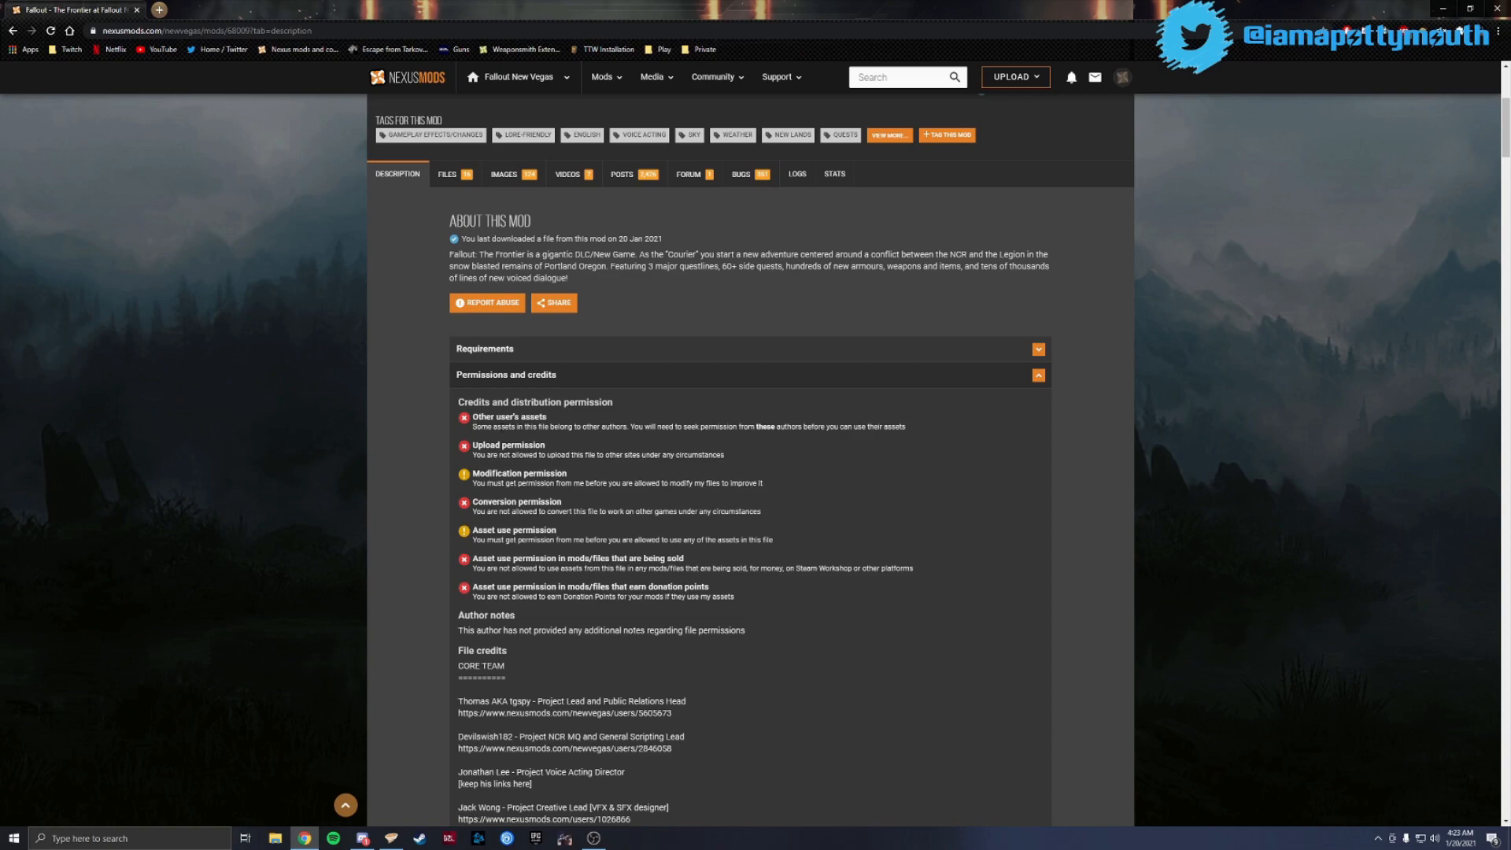
drag(480, 474, 647, 481)
click(621, 479)
drag(472, 501, 760, 513)
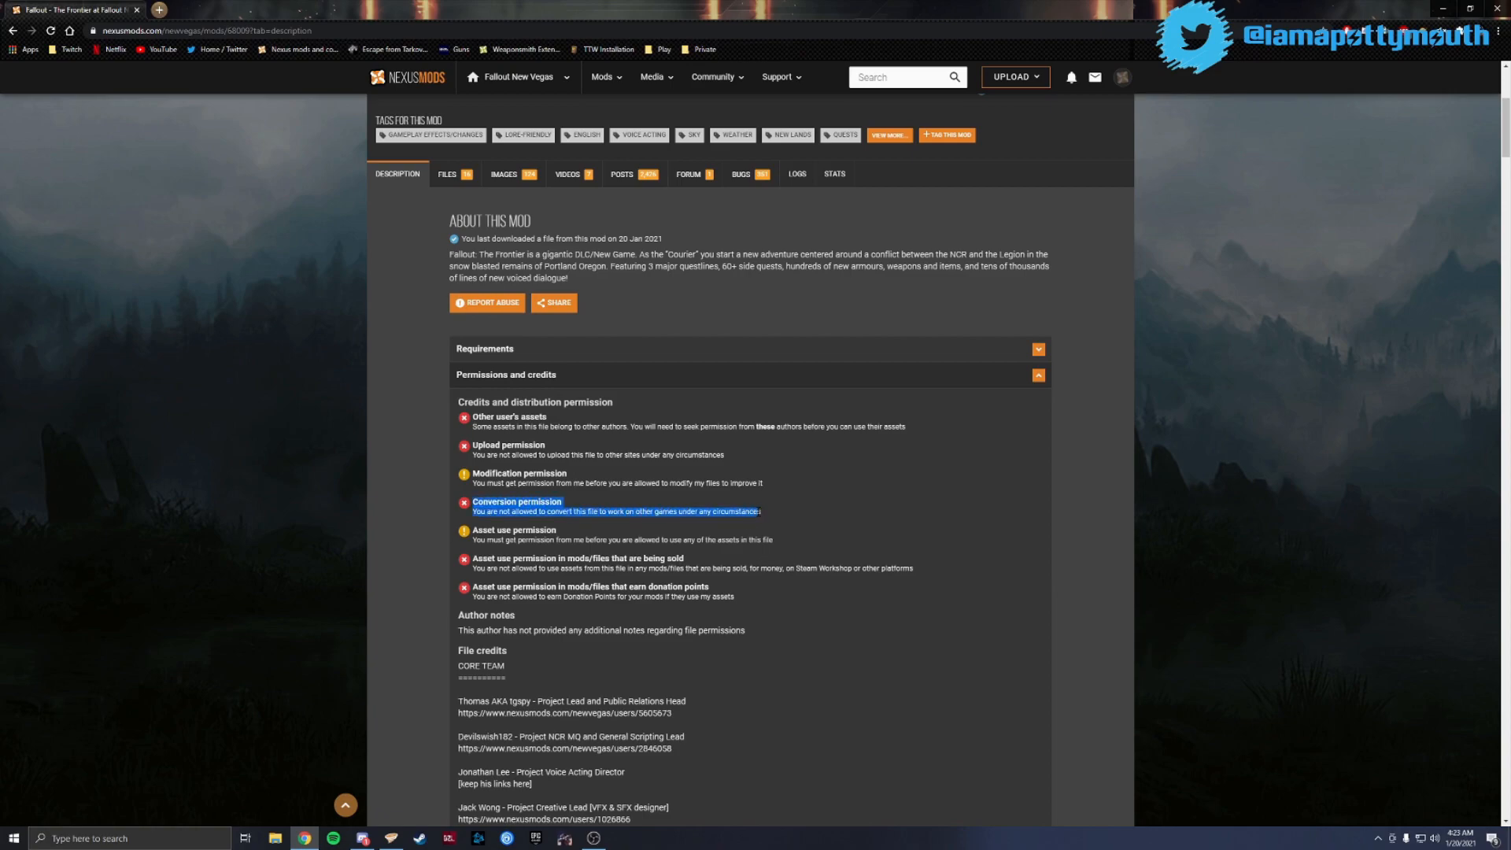
click(589, 510)
scroll(540, 516, down, 2)
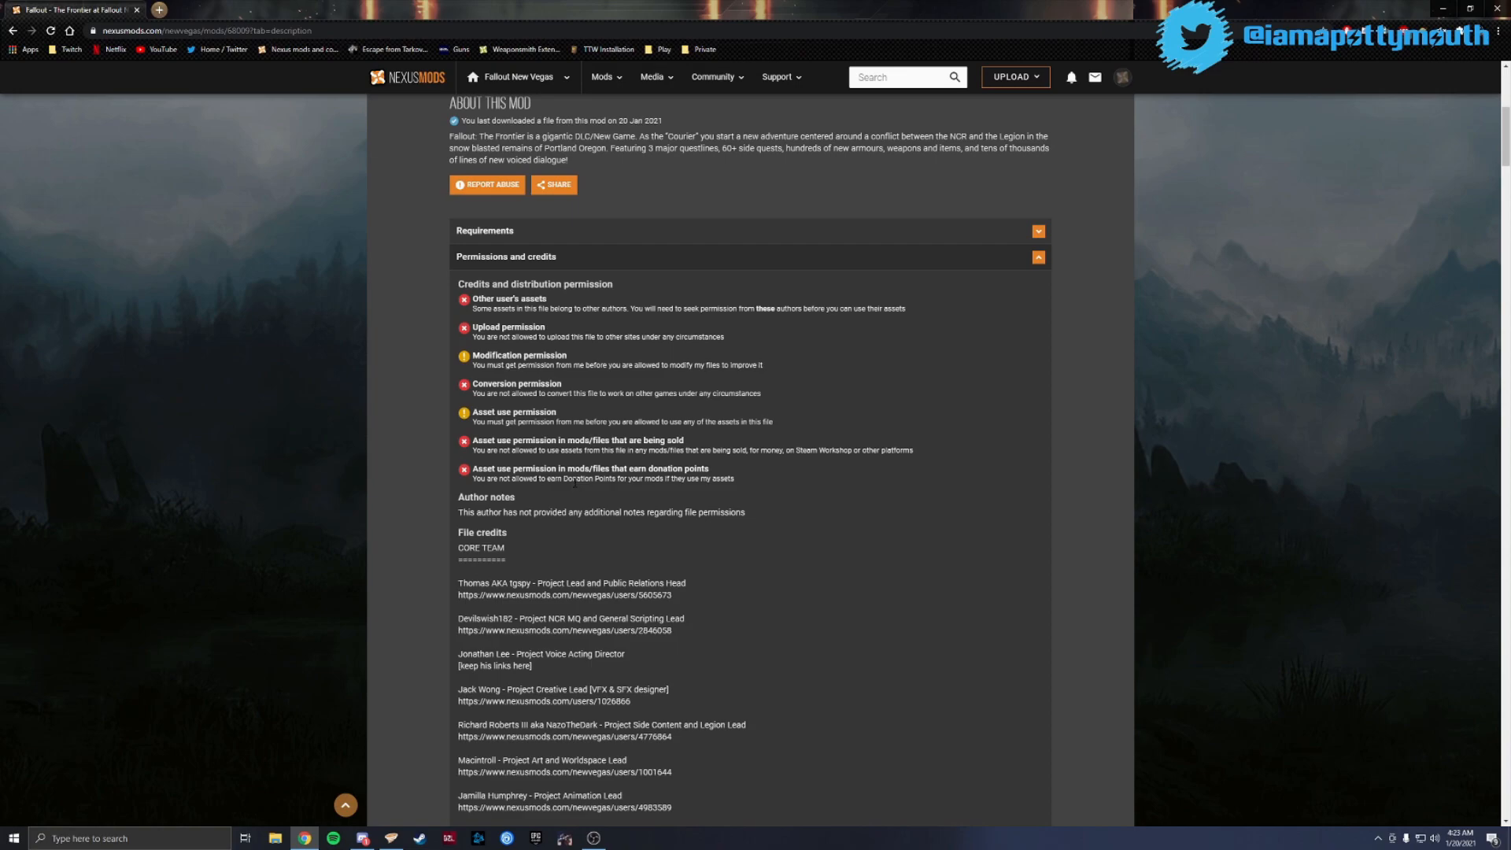
drag(472, 440, 904, 463)
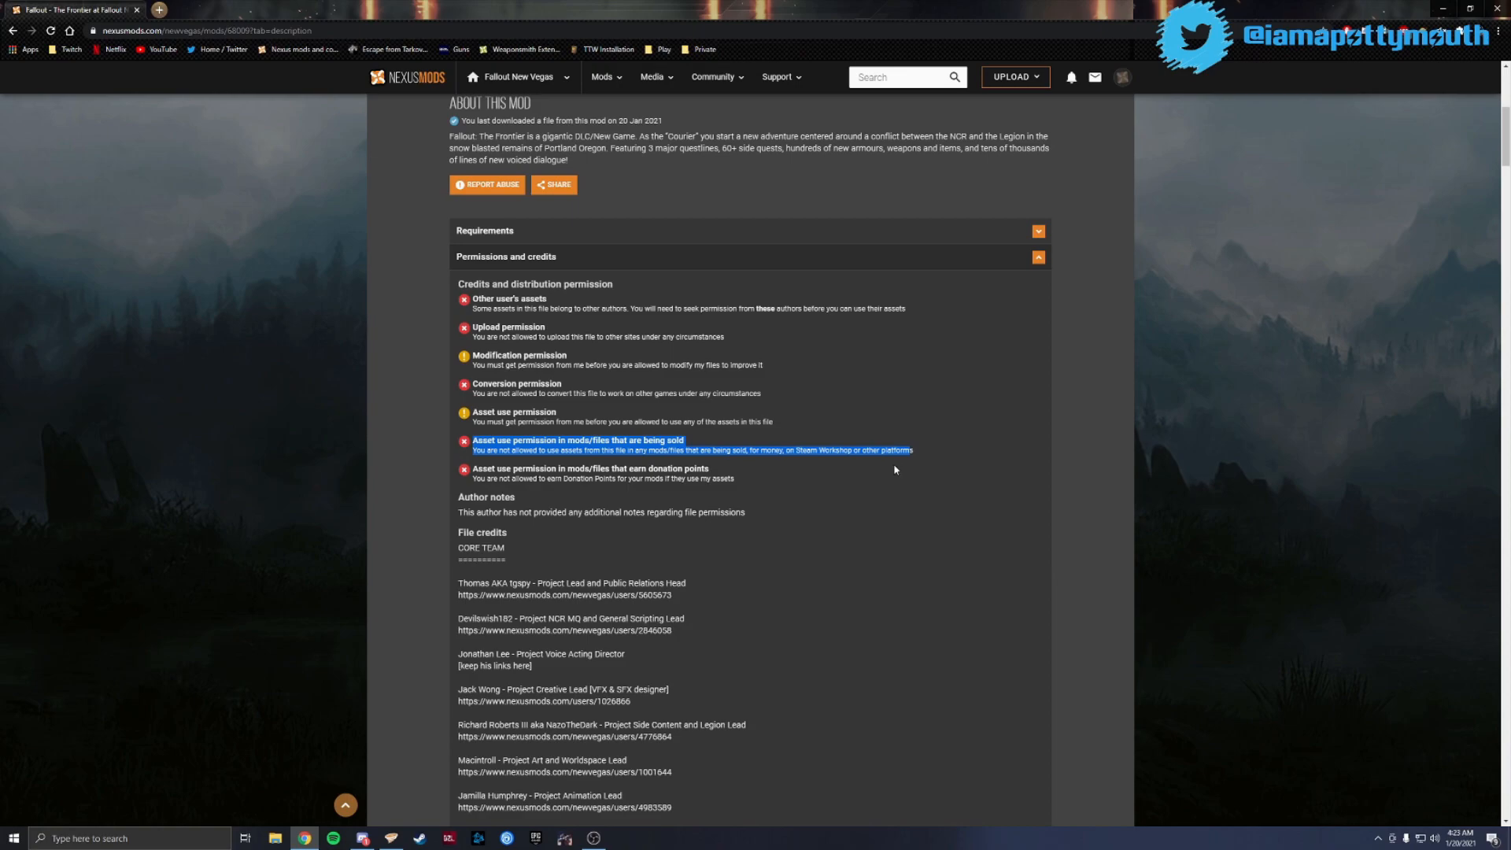
click(832, 475)
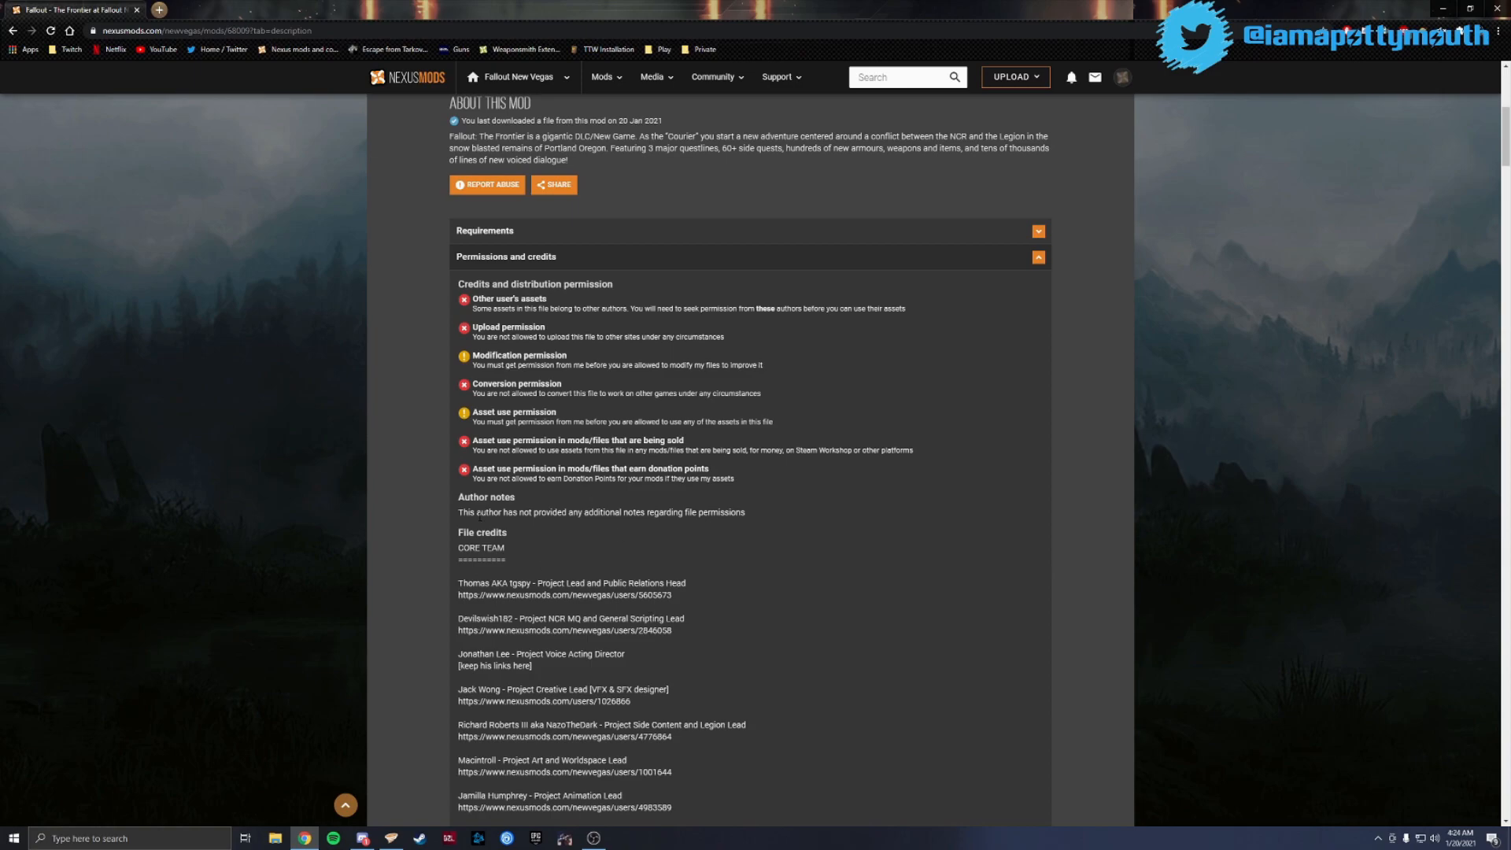
Skim the remaining file credits down to the texture artists and collapse the Permissions and credits section
scroll(680, 532, down, 15)
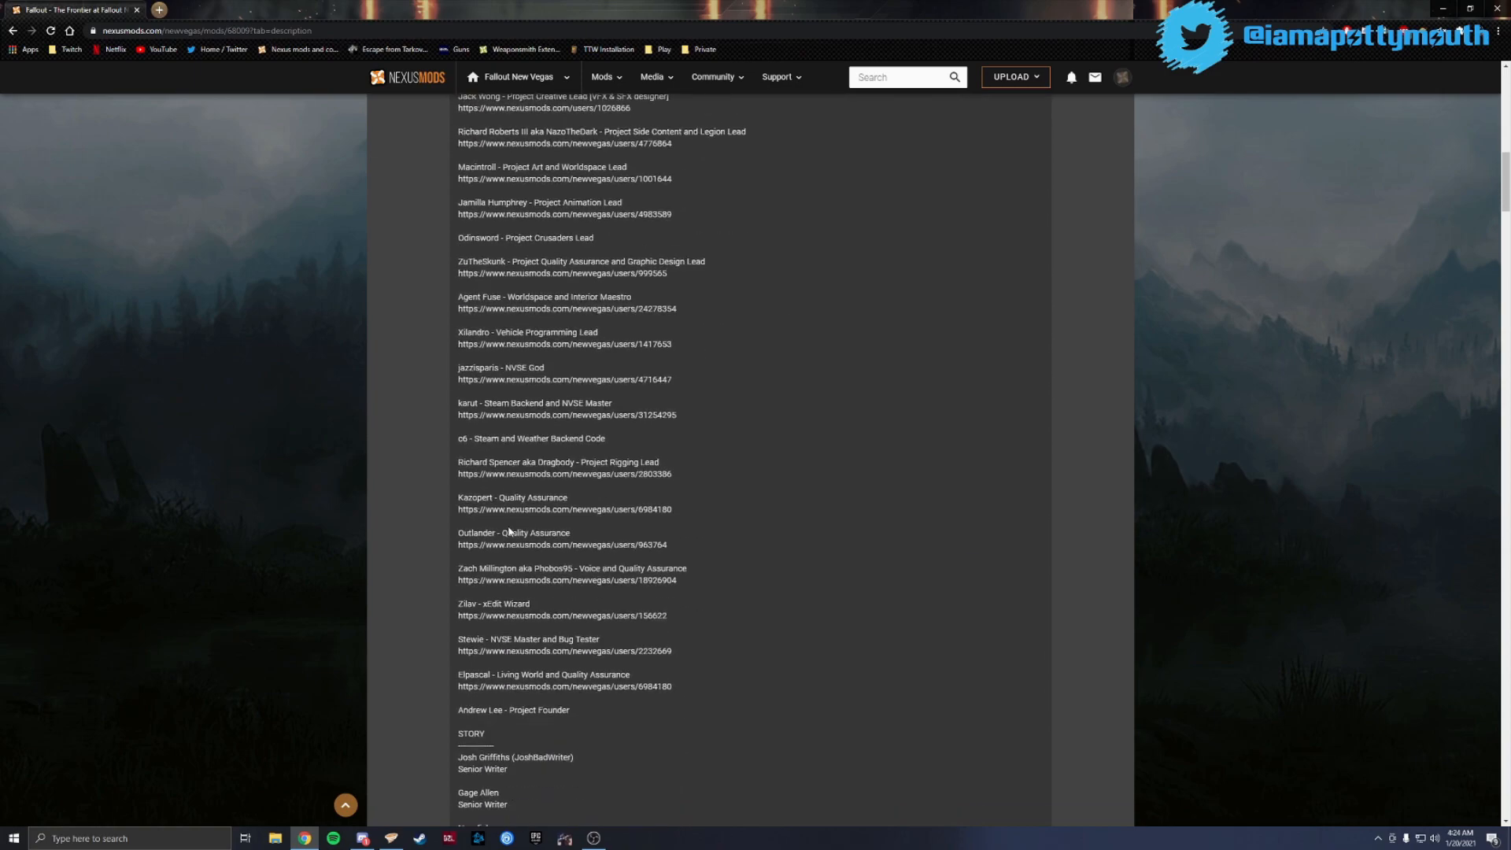
scroll(510, 527, down, 15)
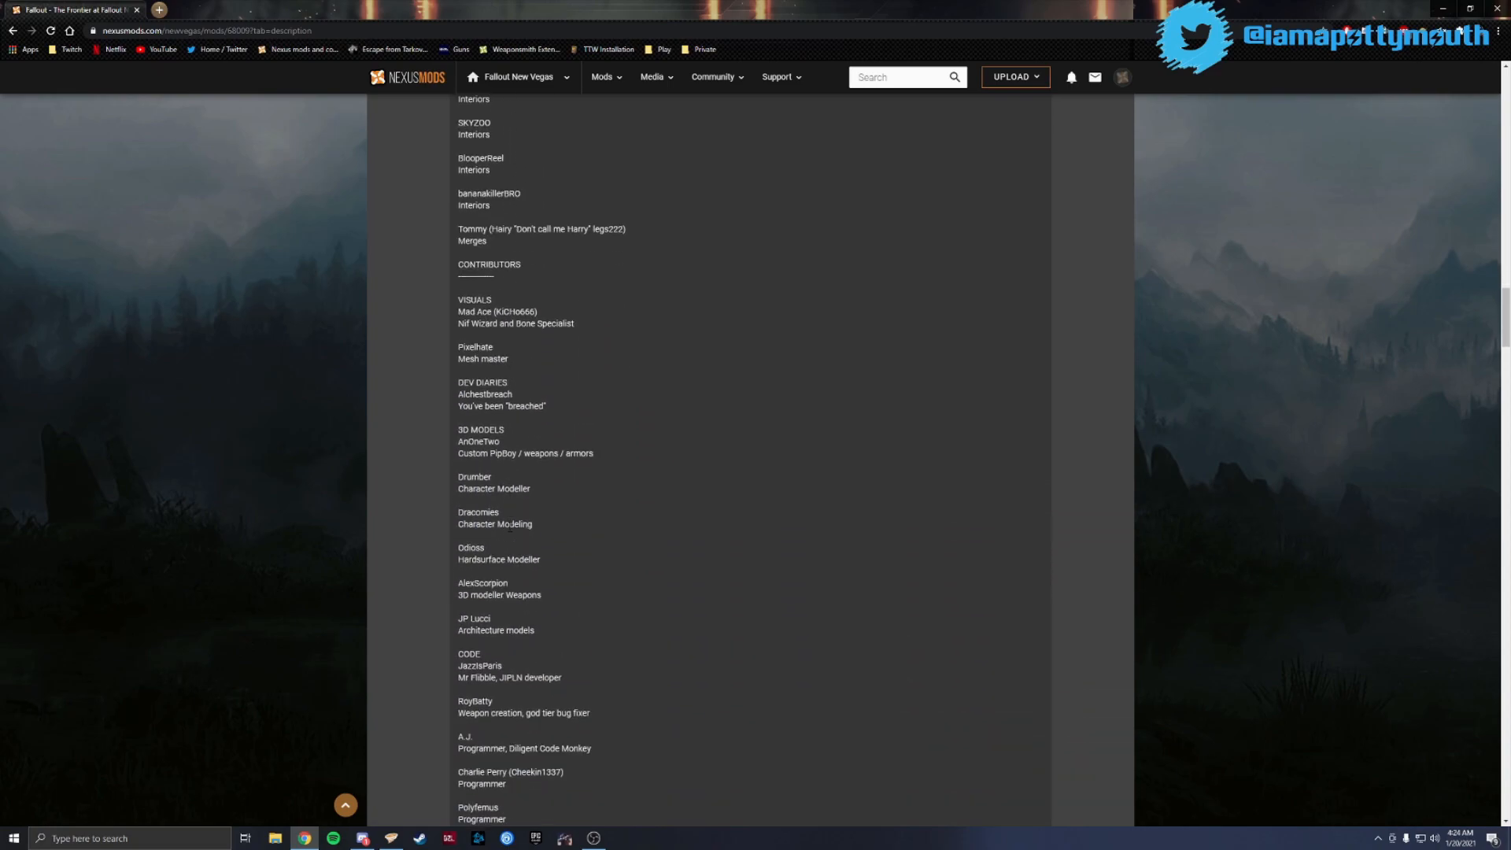
scroll(510, 526, down, 15)
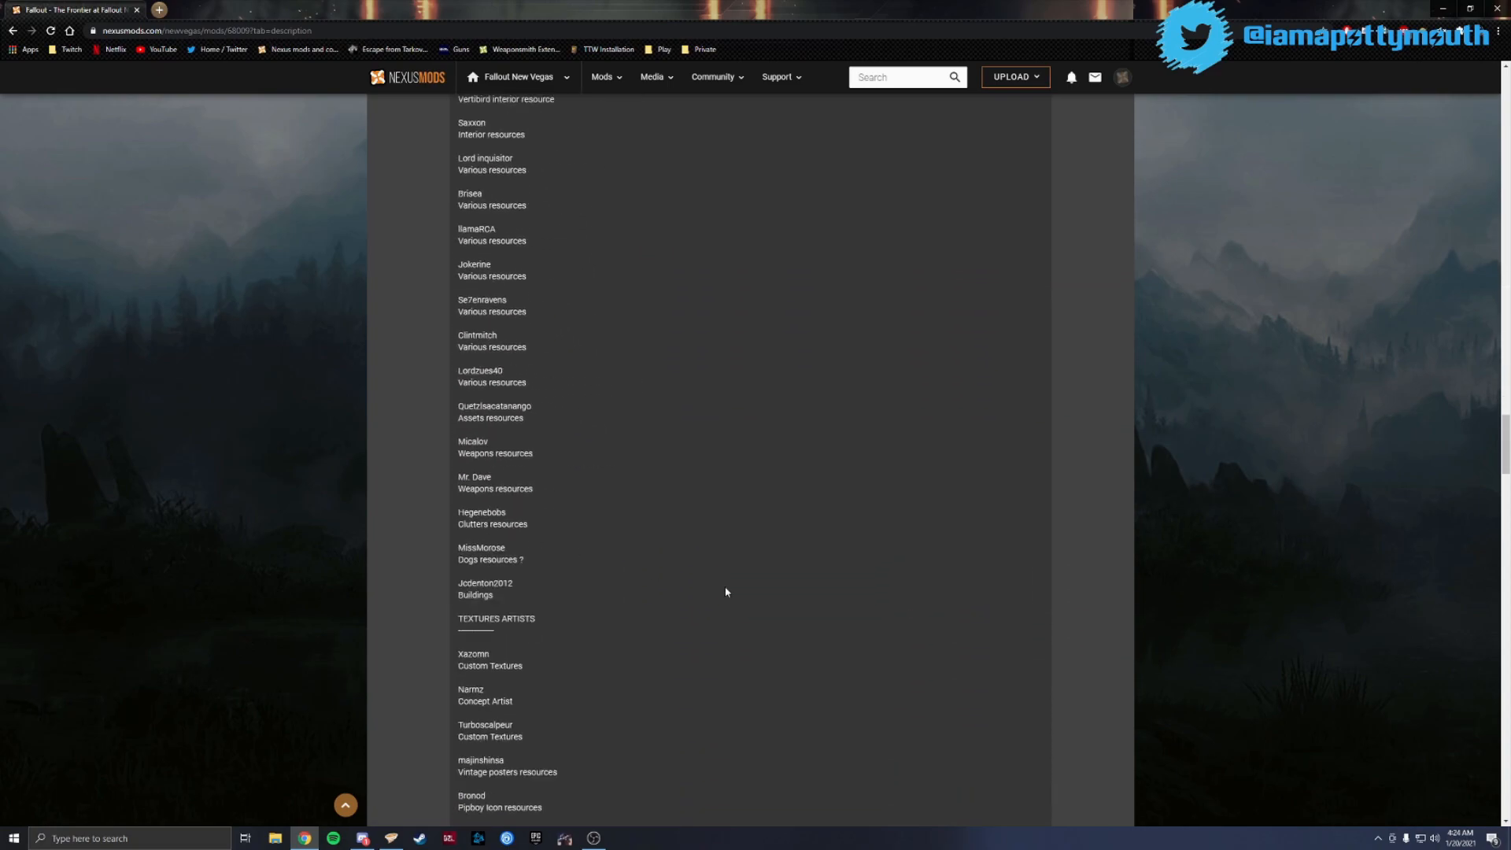
scroll(1025, 587, down, 7)
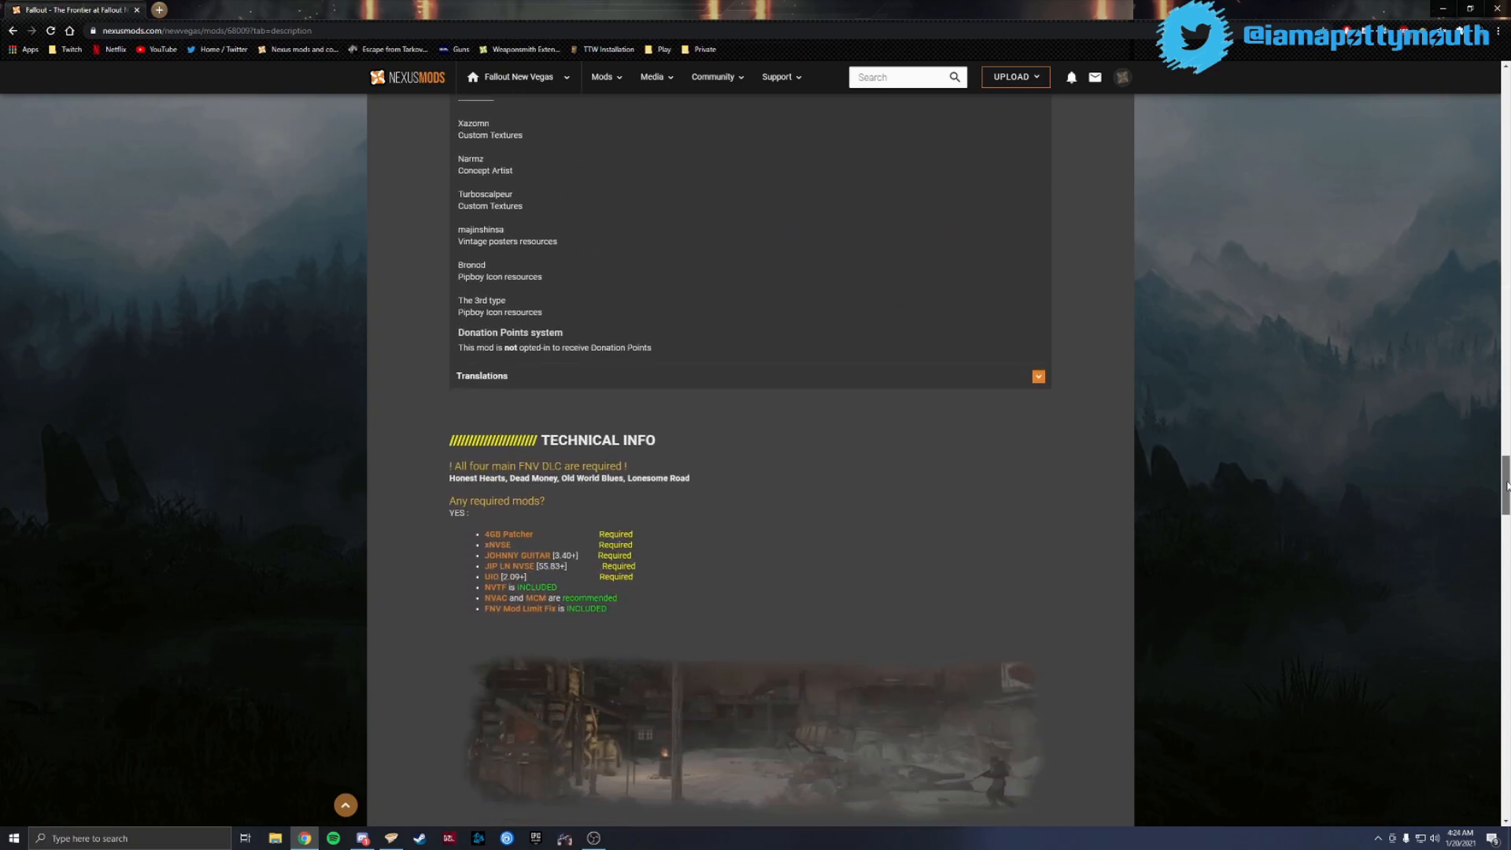
scroll(1423, 195, up, 10)
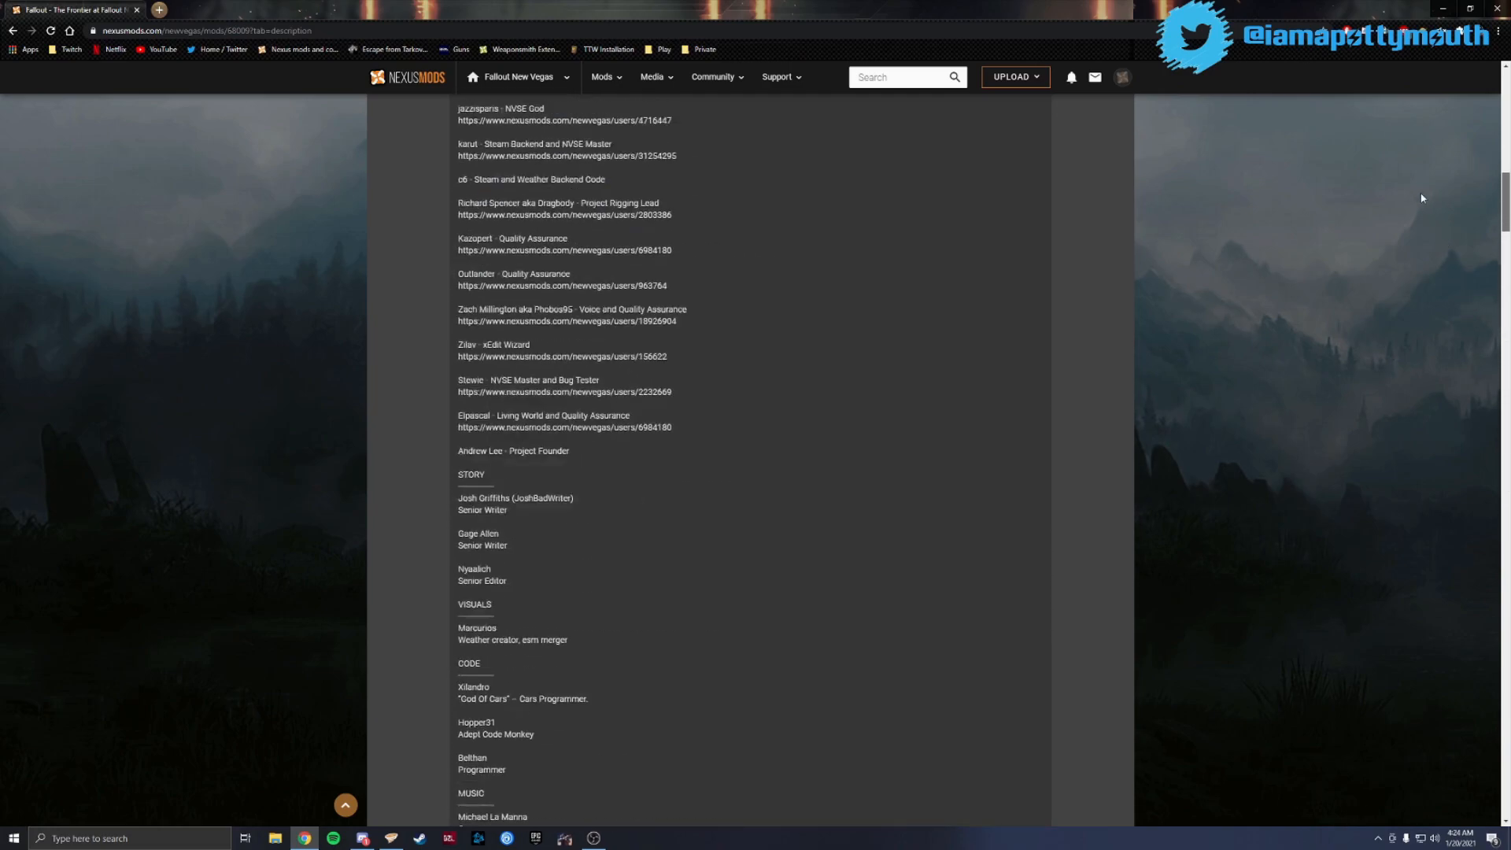
scroll(1399, 152, up, 10)
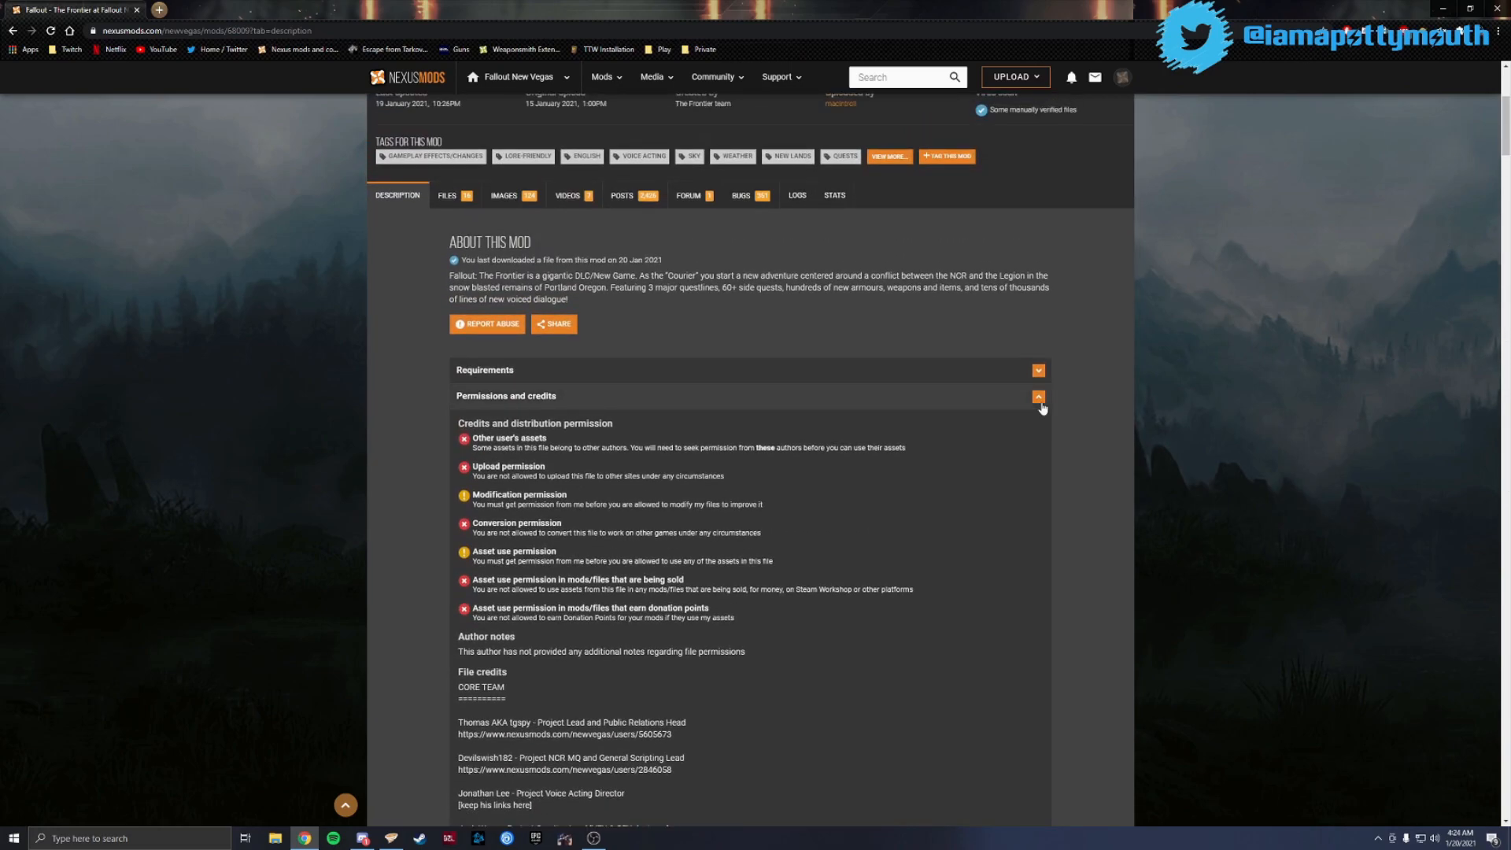
click(1039, 396)
Check the Translations section, collapse it and review the required DLC line under Technical Info
click(582, 423)
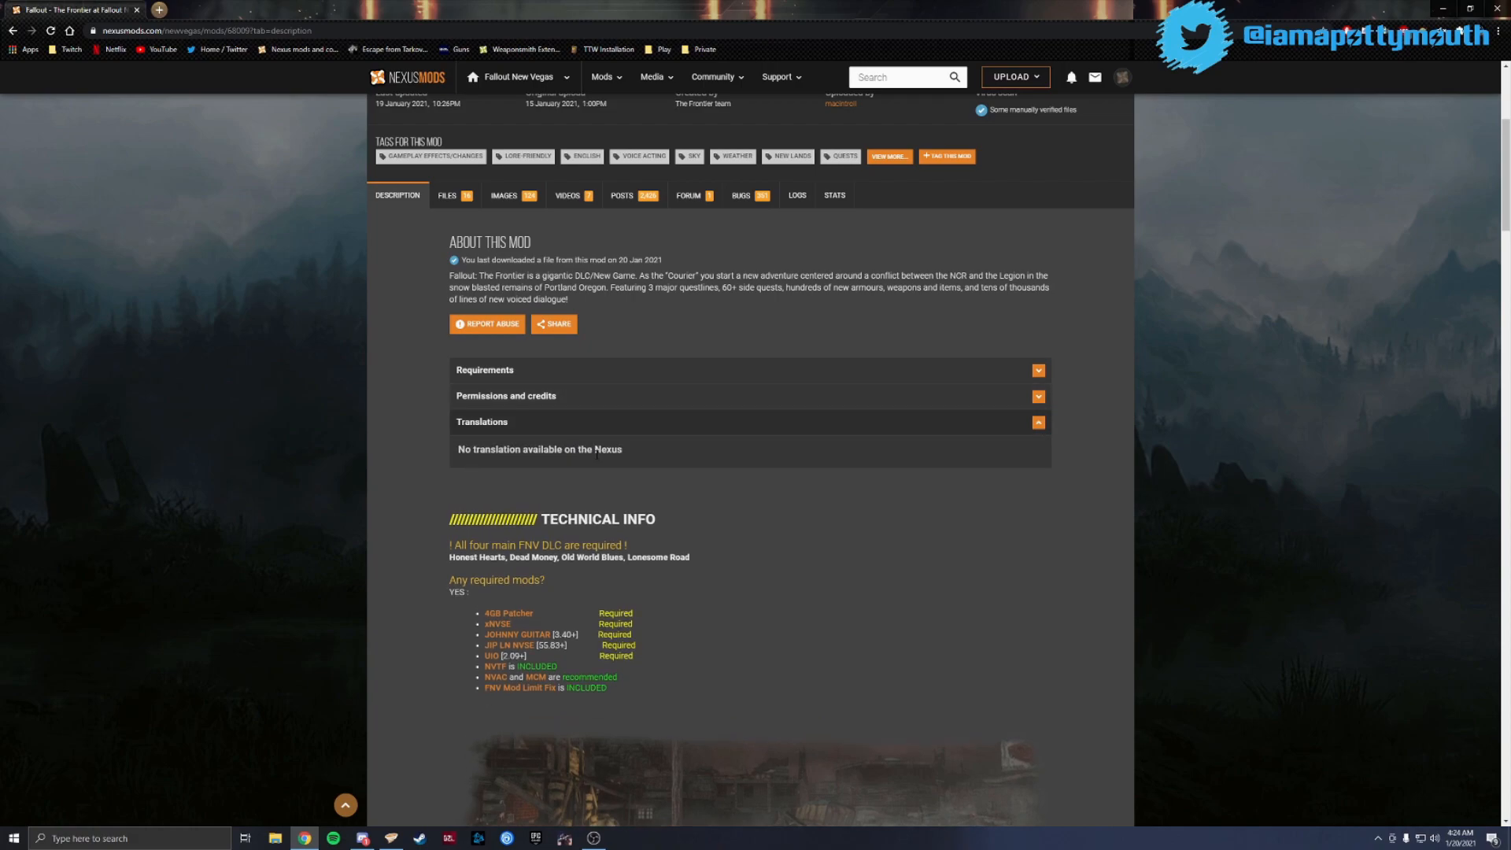
click(620, 431)
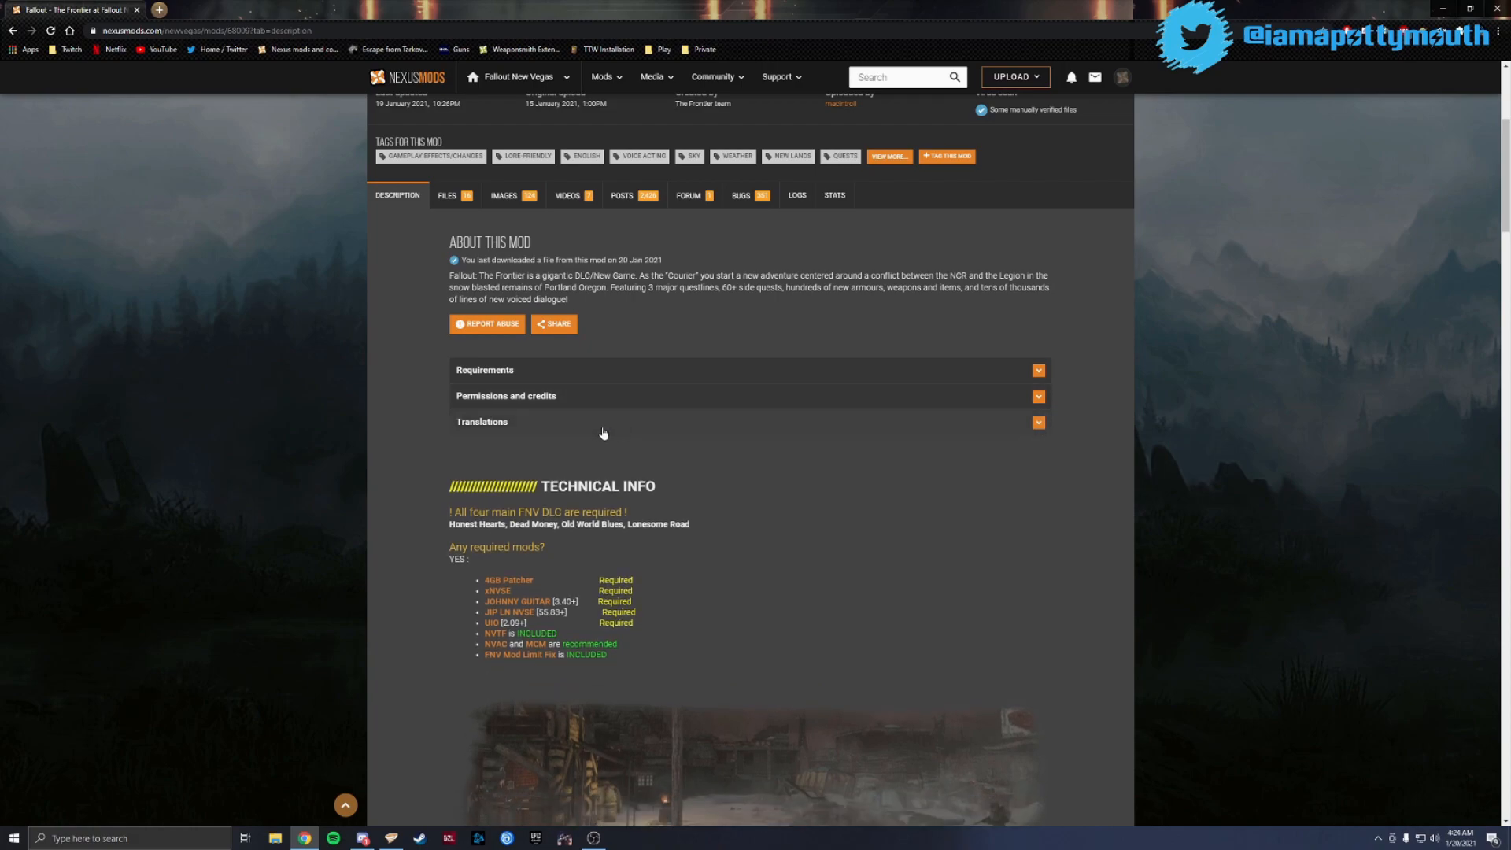
scroll(591, 424, down, 1)
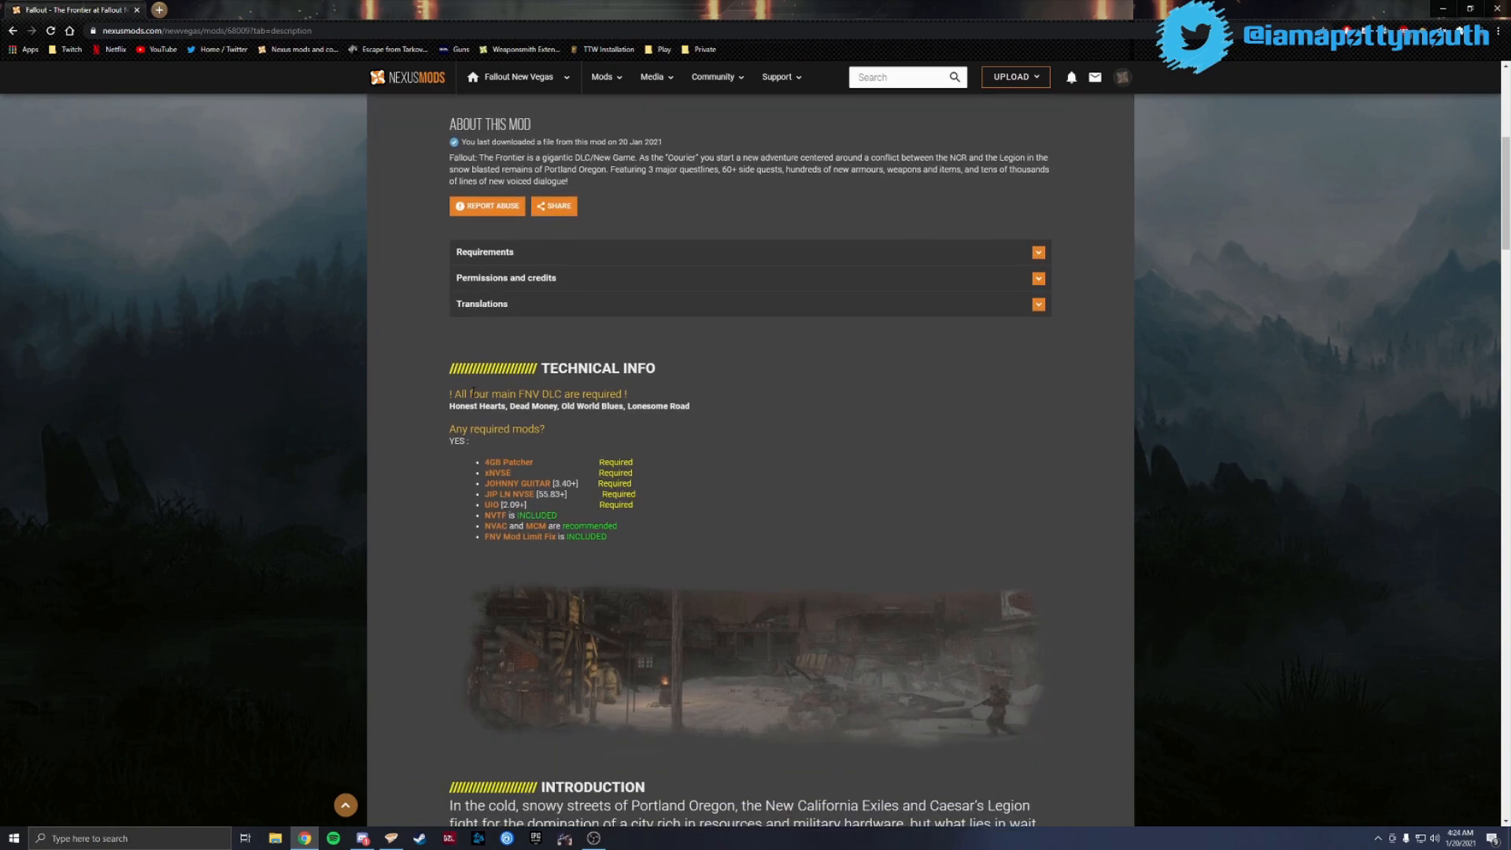
drag(445, 396, 630, 396)
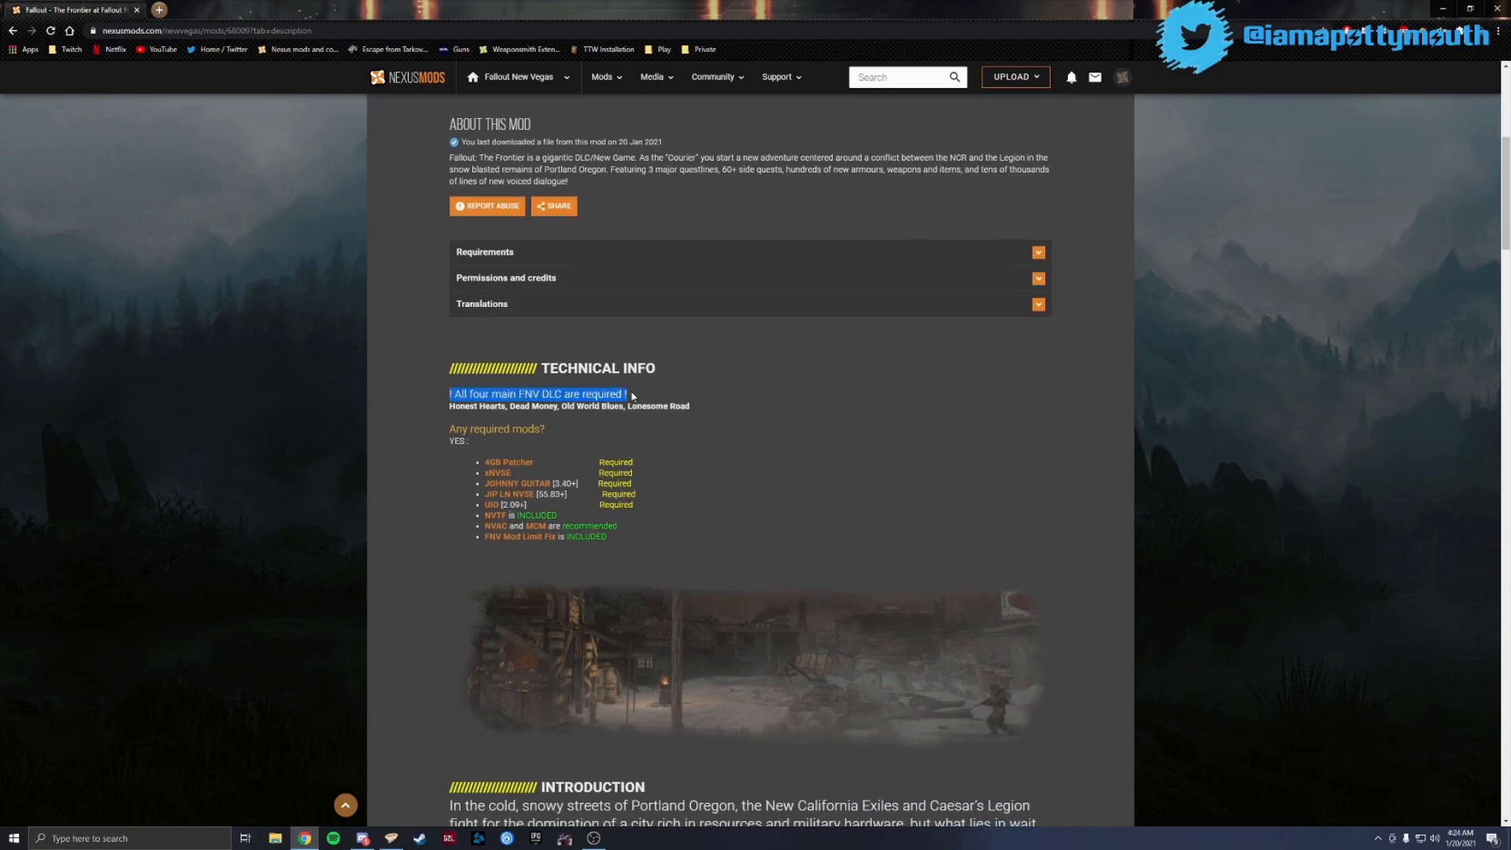
click(488, 418)
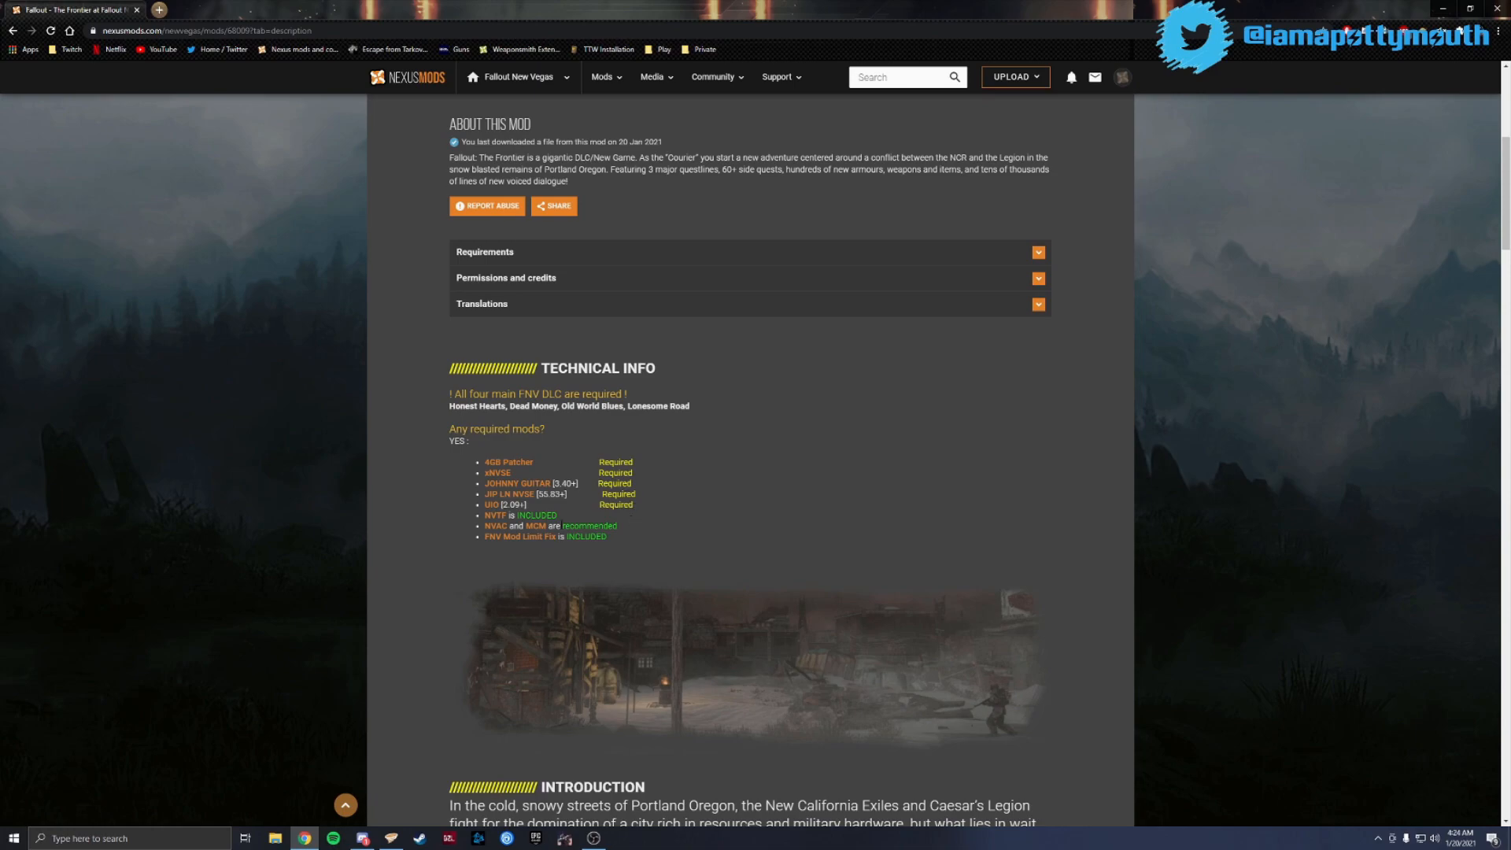
Open the NVTF - New Vegas Tick Fix page in a new tab, view it and close it
right_click(502, 525)
click(543, 532)
click(275, 7)
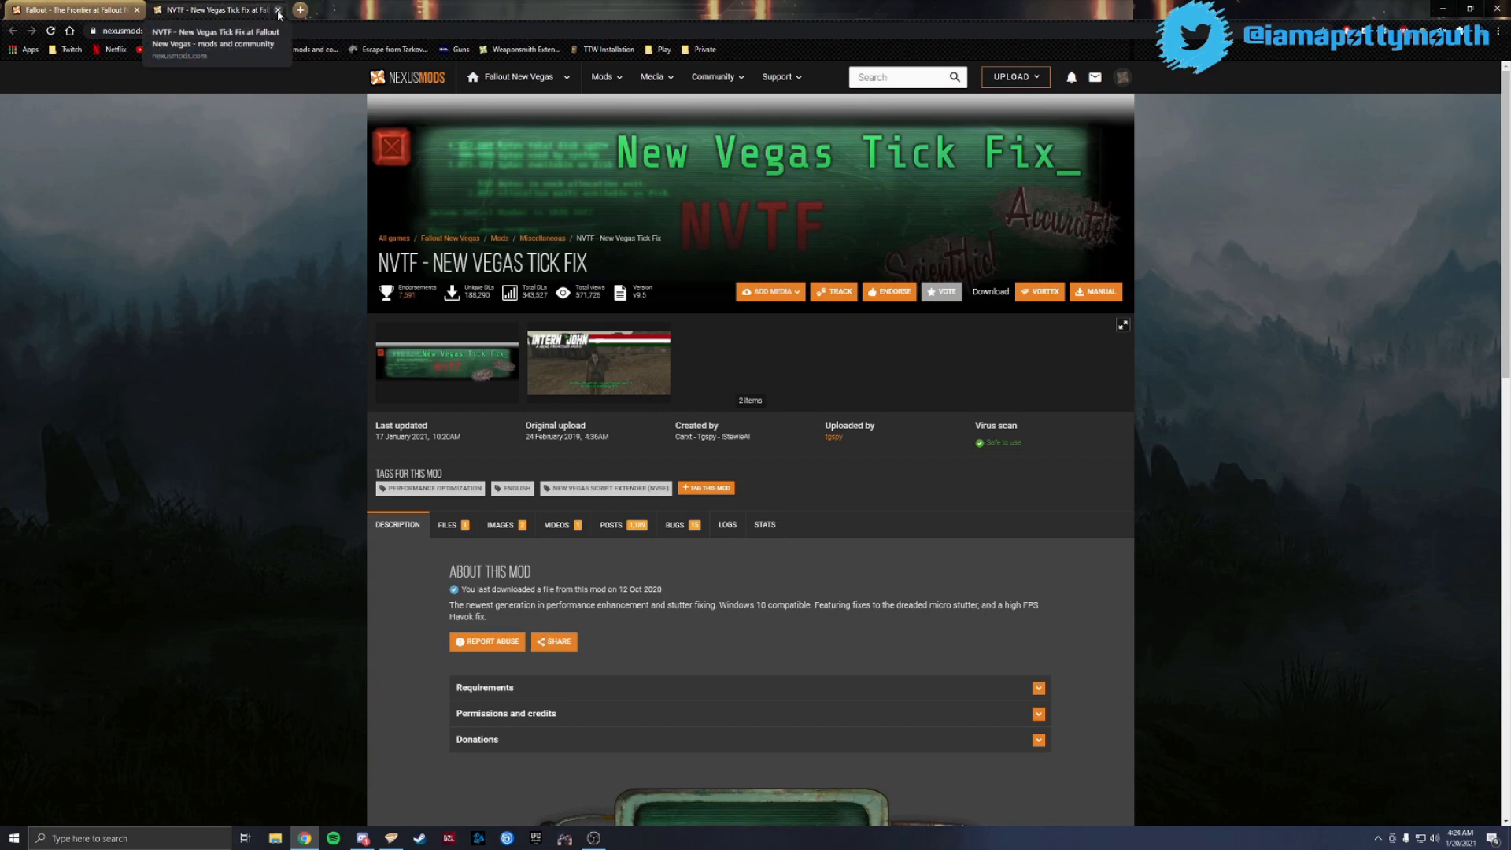
click(278, 10)
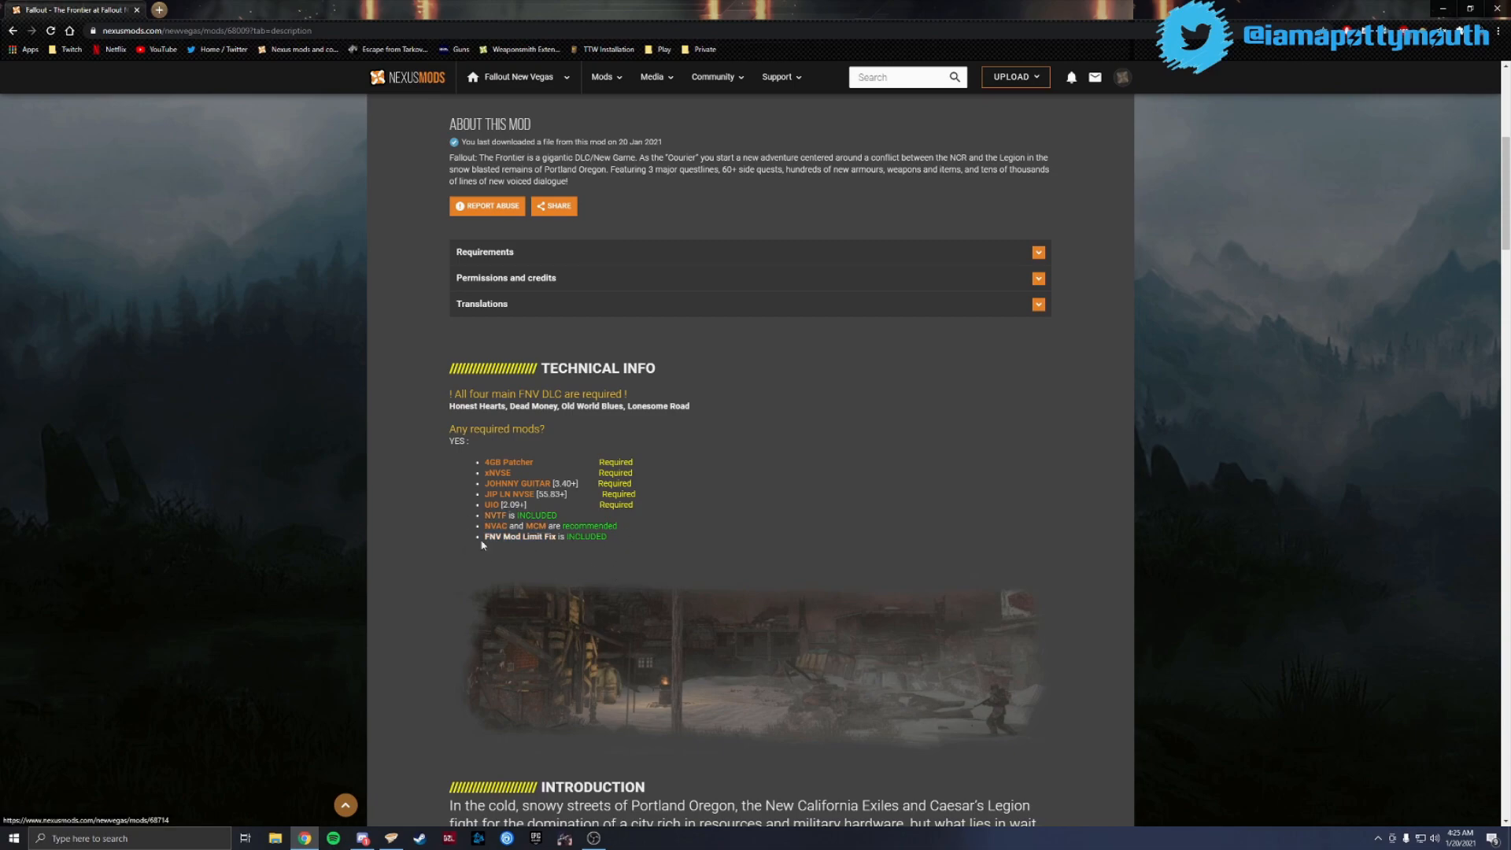
Read the Introduction section of Fallout - The Frontier, including the development period and the drivable vehicles
scroll(658, 488, down, 2)
scroll(657, 489, down, 5)
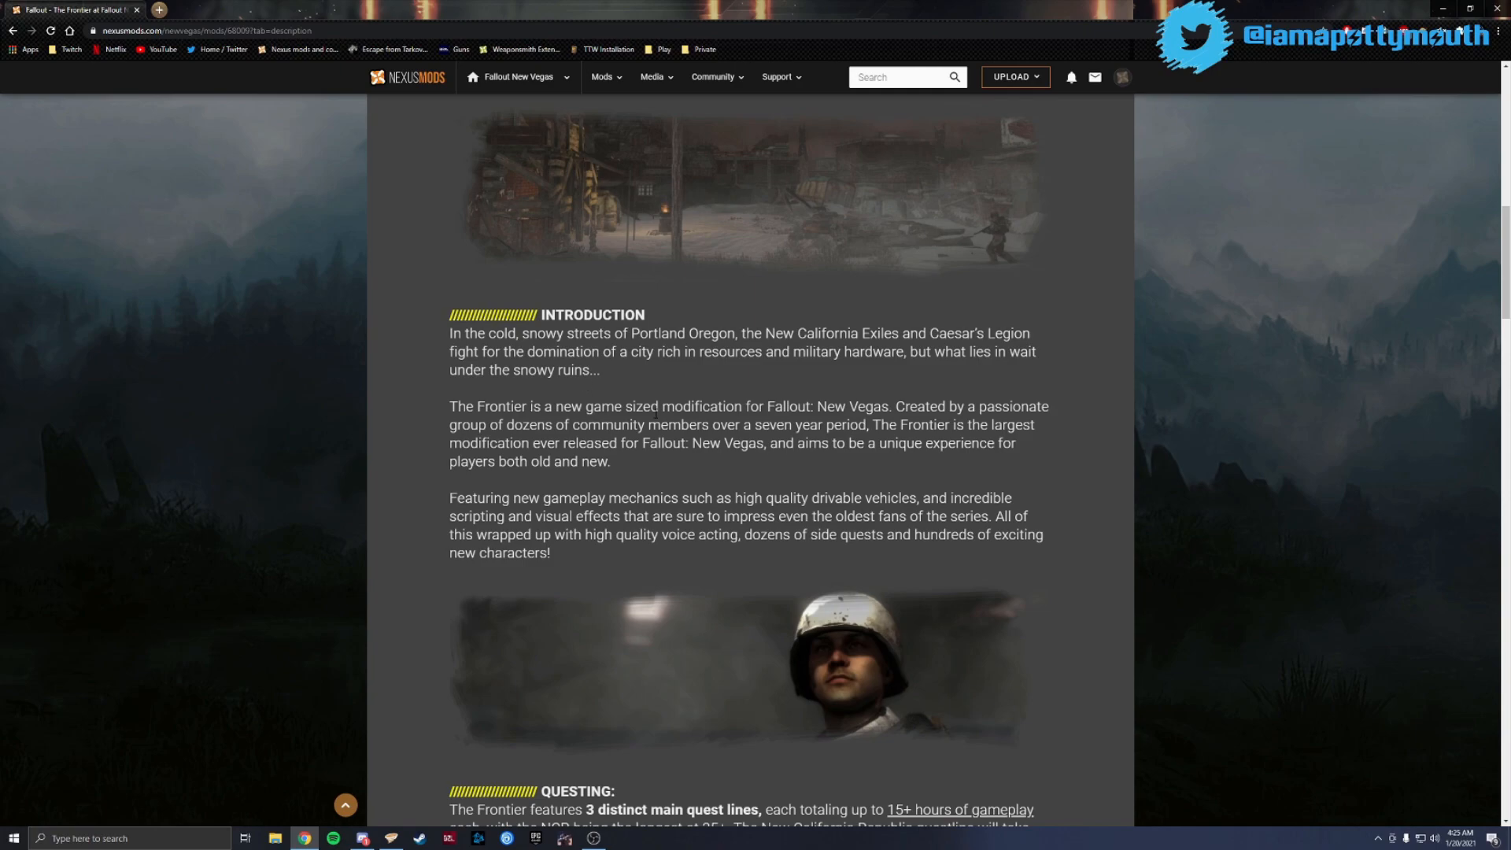
drag(753, 424, 869, 425)
click(905, 415)
scroll(826, 339, down, 2)
drag(807, 321, 923, 321)
click(979, 294)
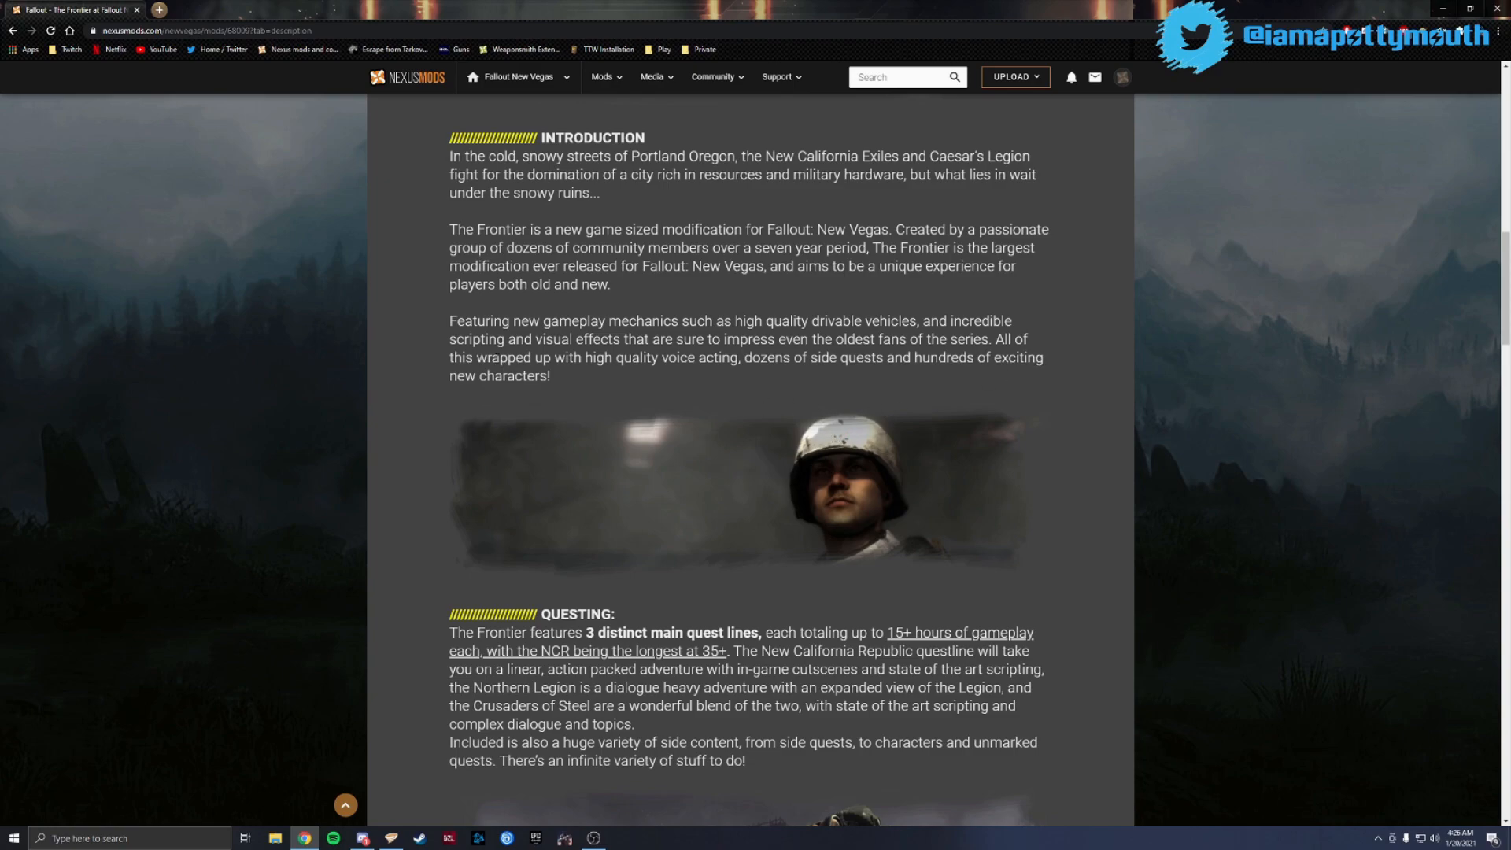
Skim the Questing, Gameplay and Environment sections of the mod description down to General Info
scroll(833, 361, down, 8)
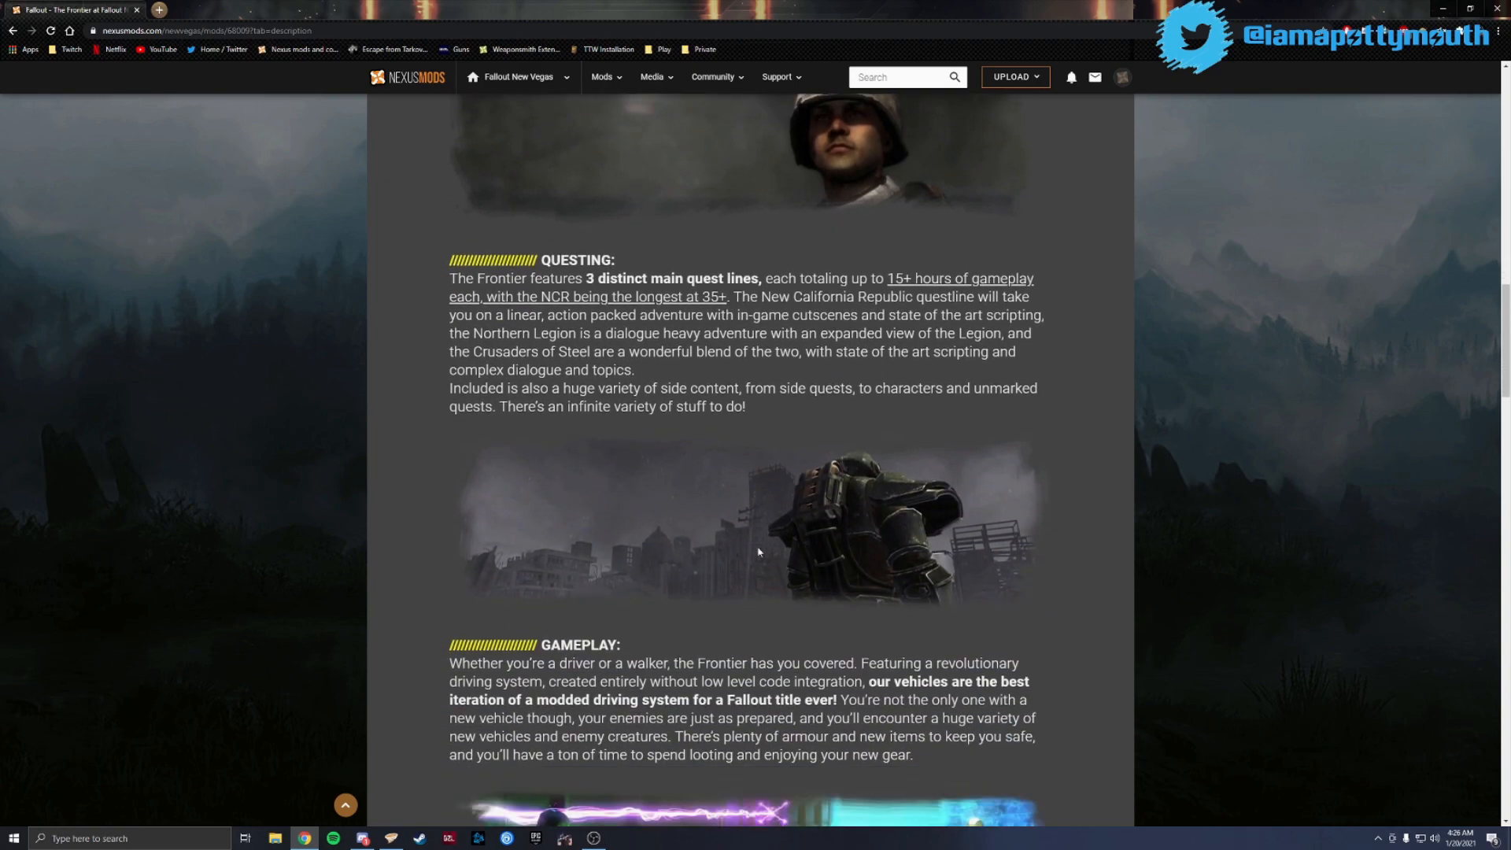
scroll(845, 472, down, 7)
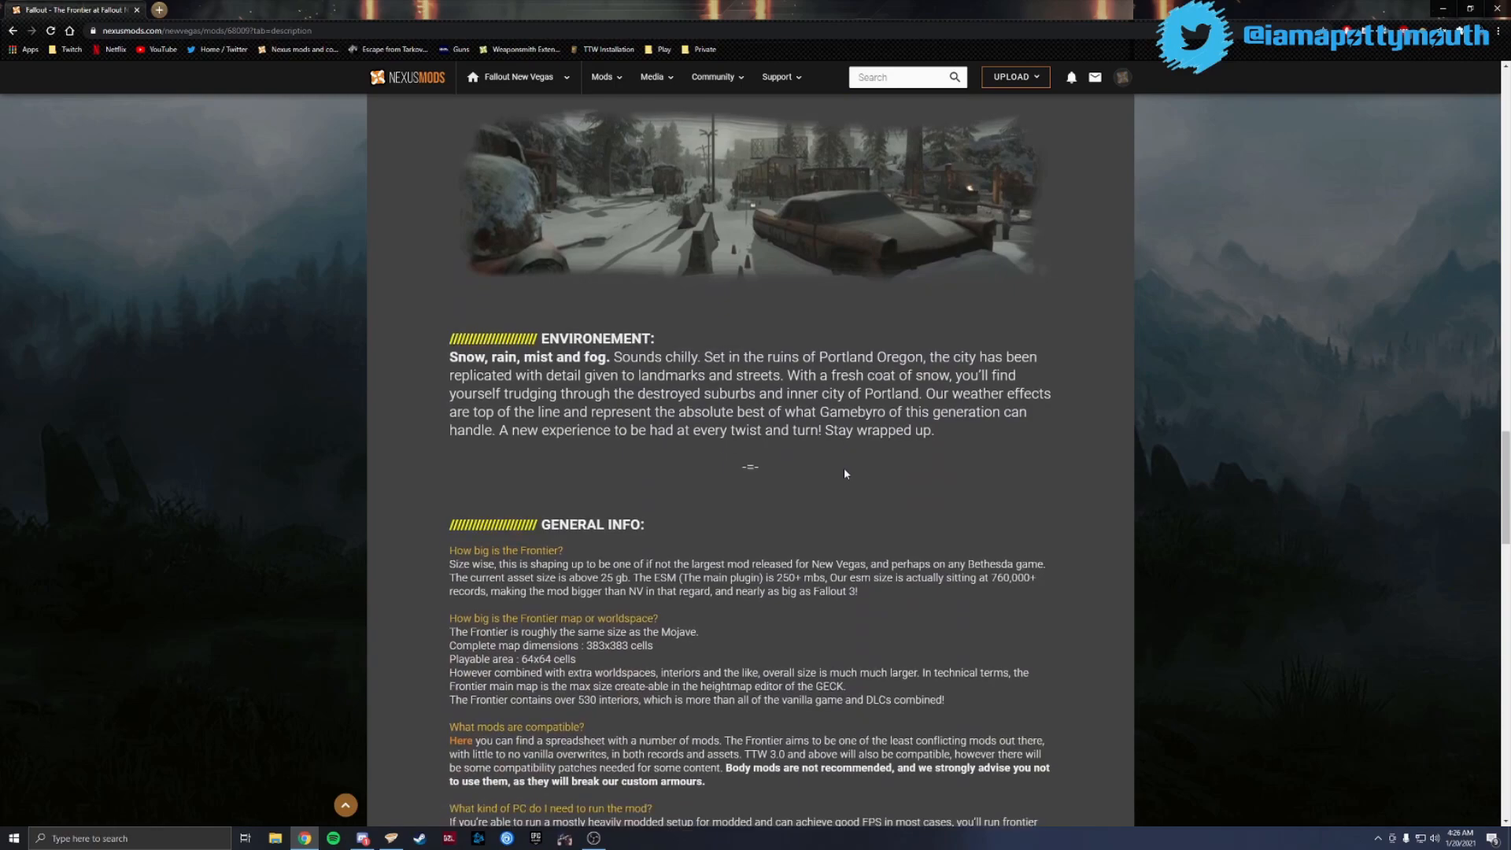
scroll(786, 537, down, 2)
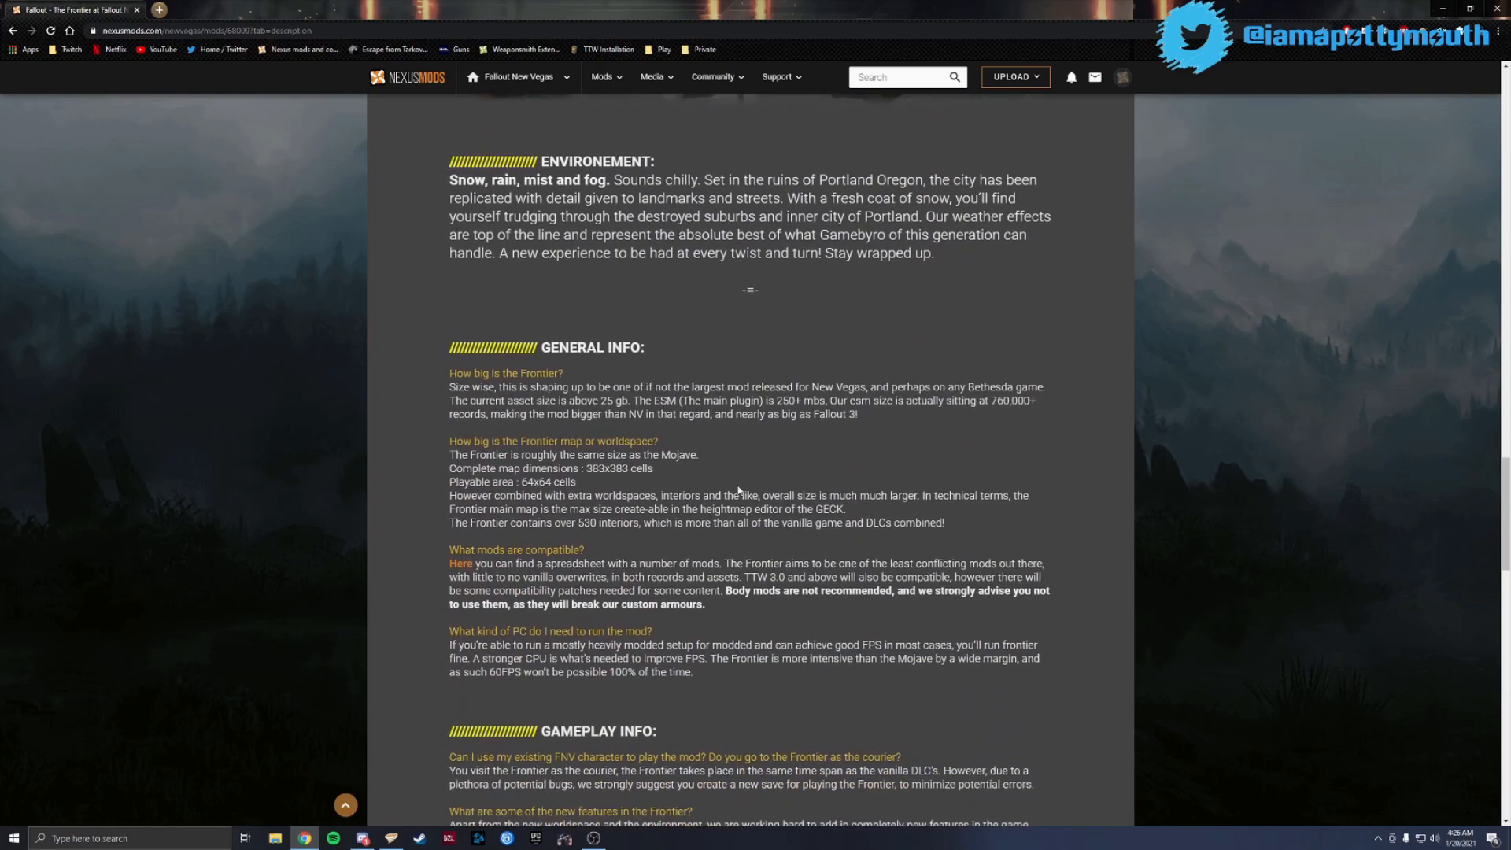
scroll(707, 461, up, 1)
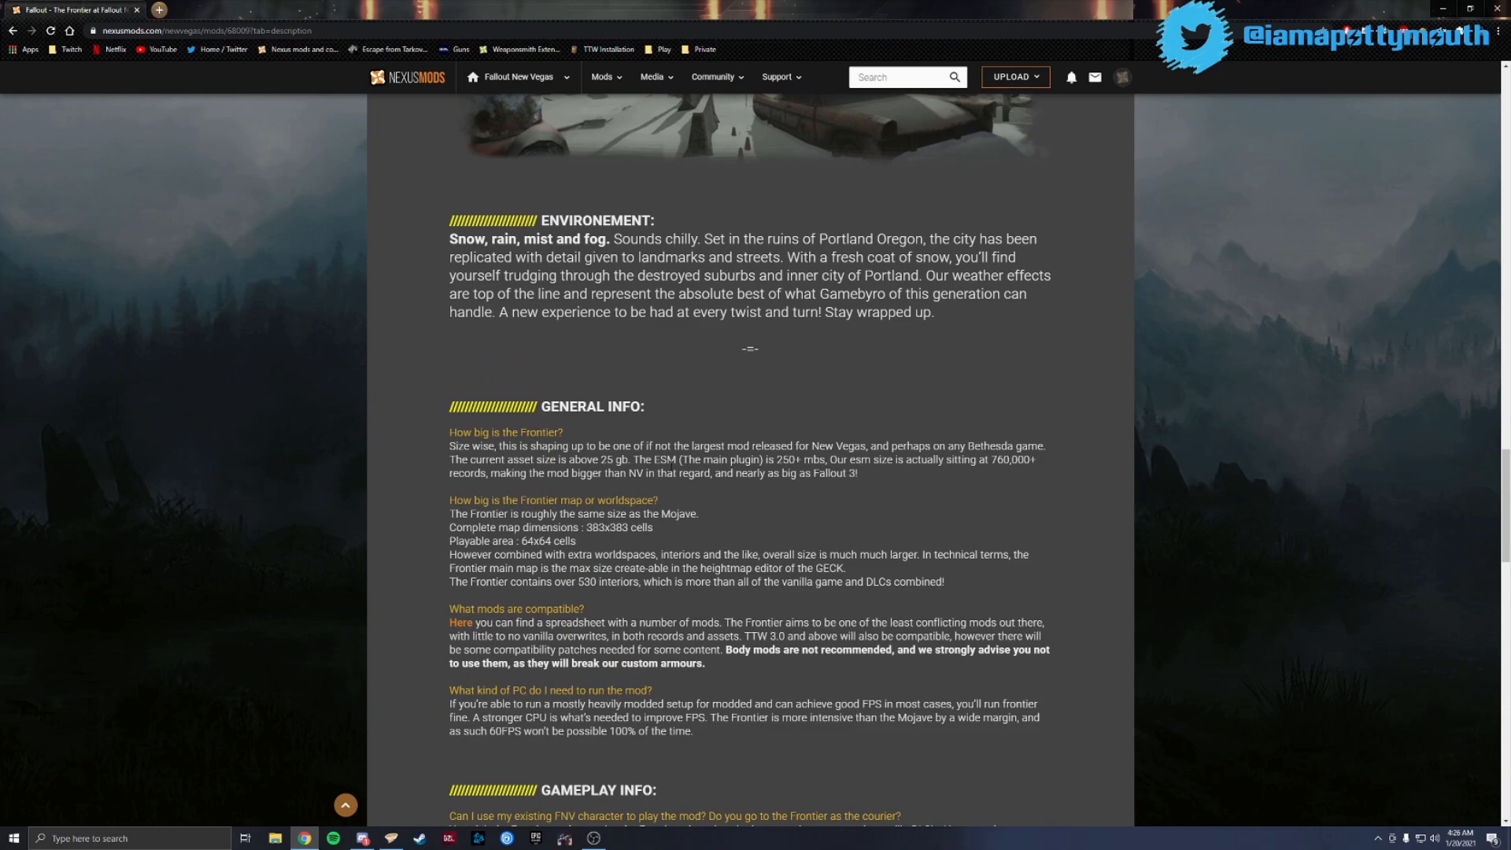
scroll(672, 469, down, 2)
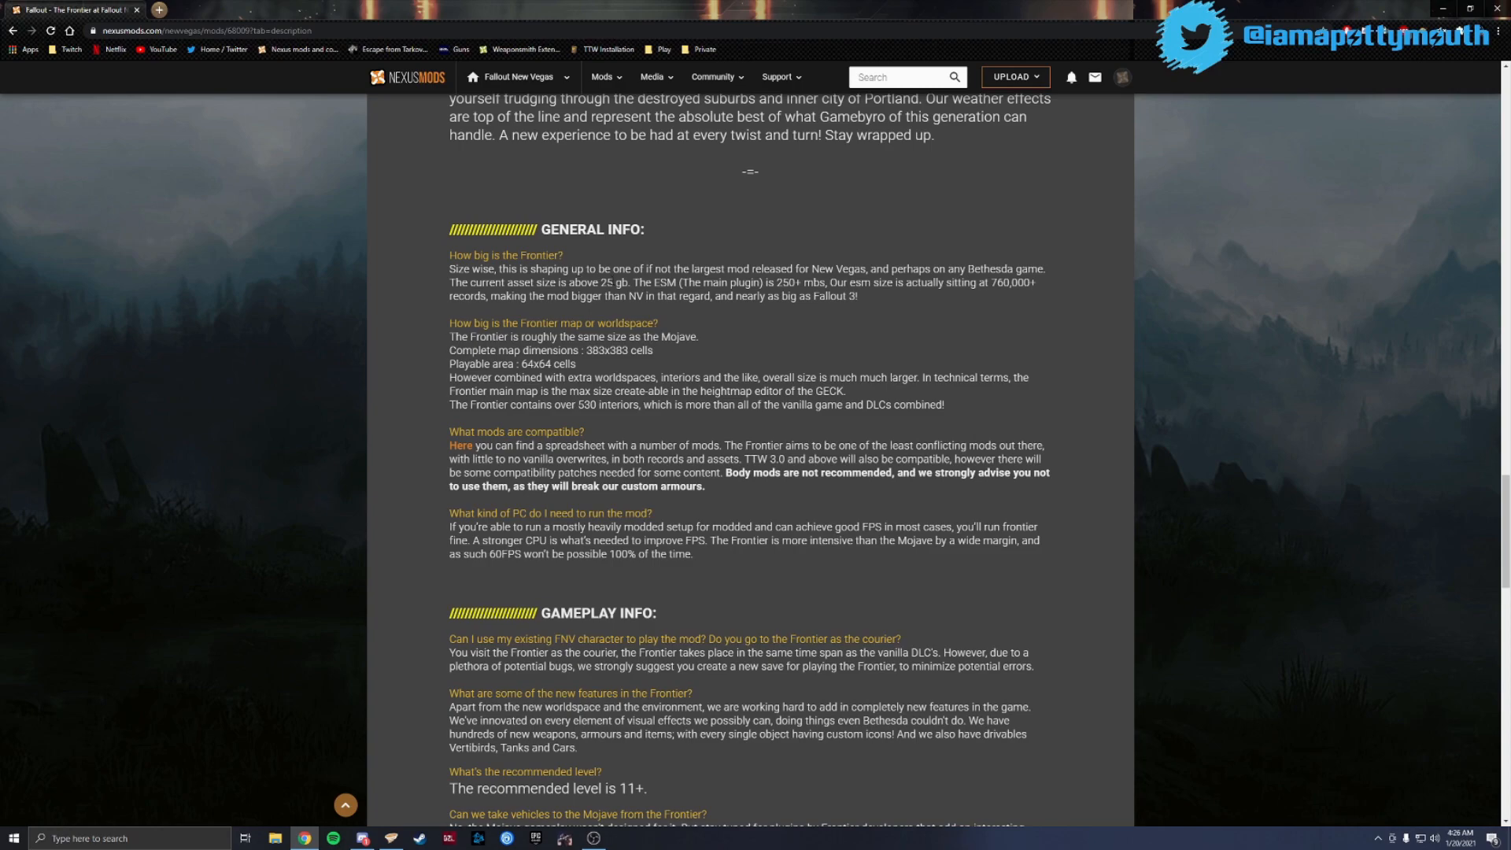
Examine the General Info answers on the mod's asset and ESM size and the PC needed to run it
drag(602, 282, 633, 283)
click(763, 340)
drag(655, 282, 826, 284)
click(847, 330)
drag(458, 513, 654, 514)
click(655, 515)
Read the Gameplay Info answers on using existing characters, the recommended level, and taking vehicles and companions between the Mojave and the Frontier
scroll(559, 544, down, 1)
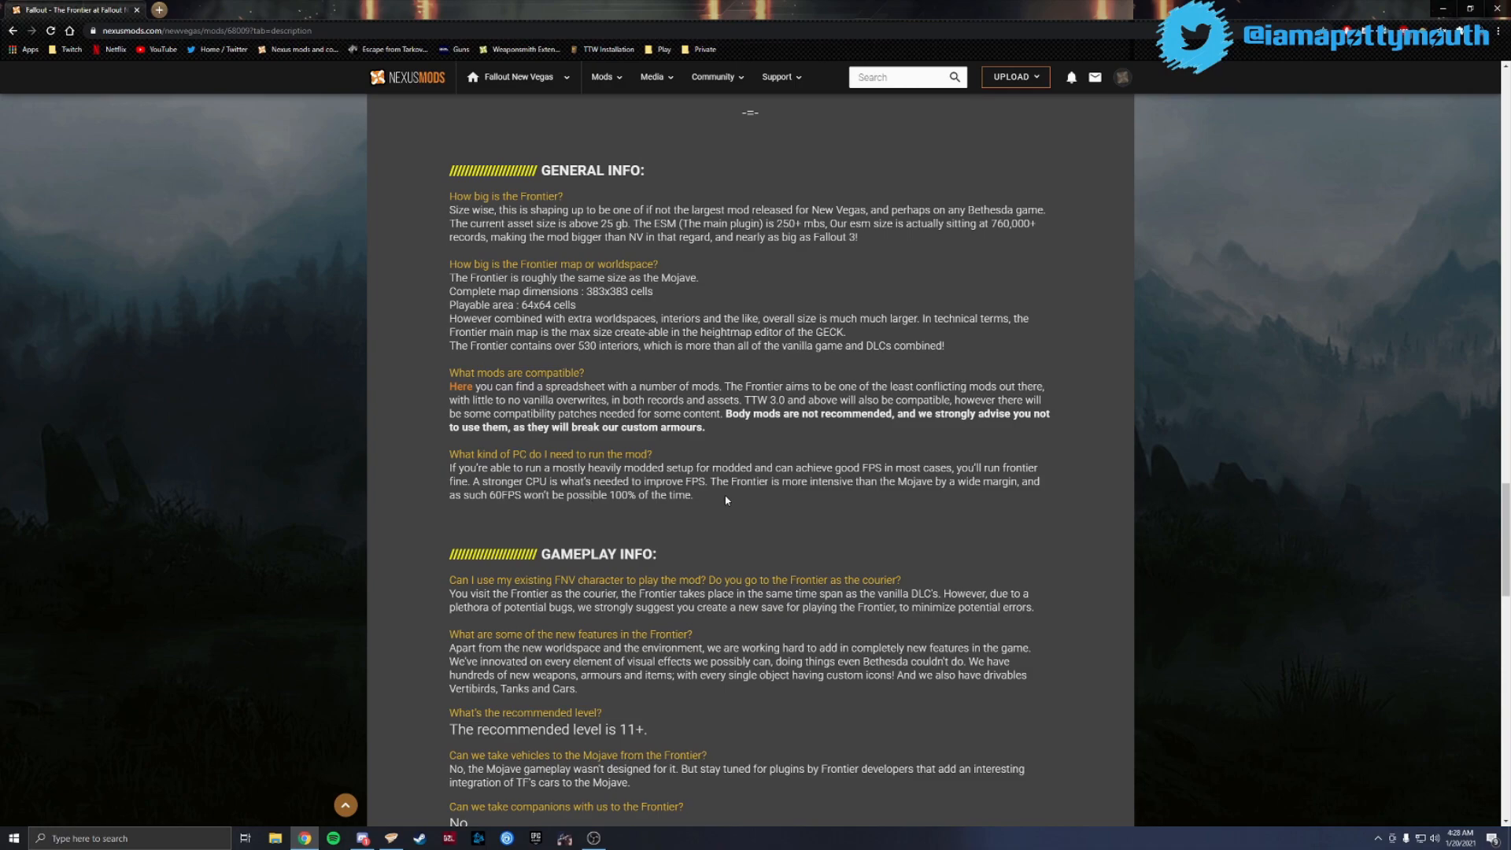
scroll(738, 527, down, 3)
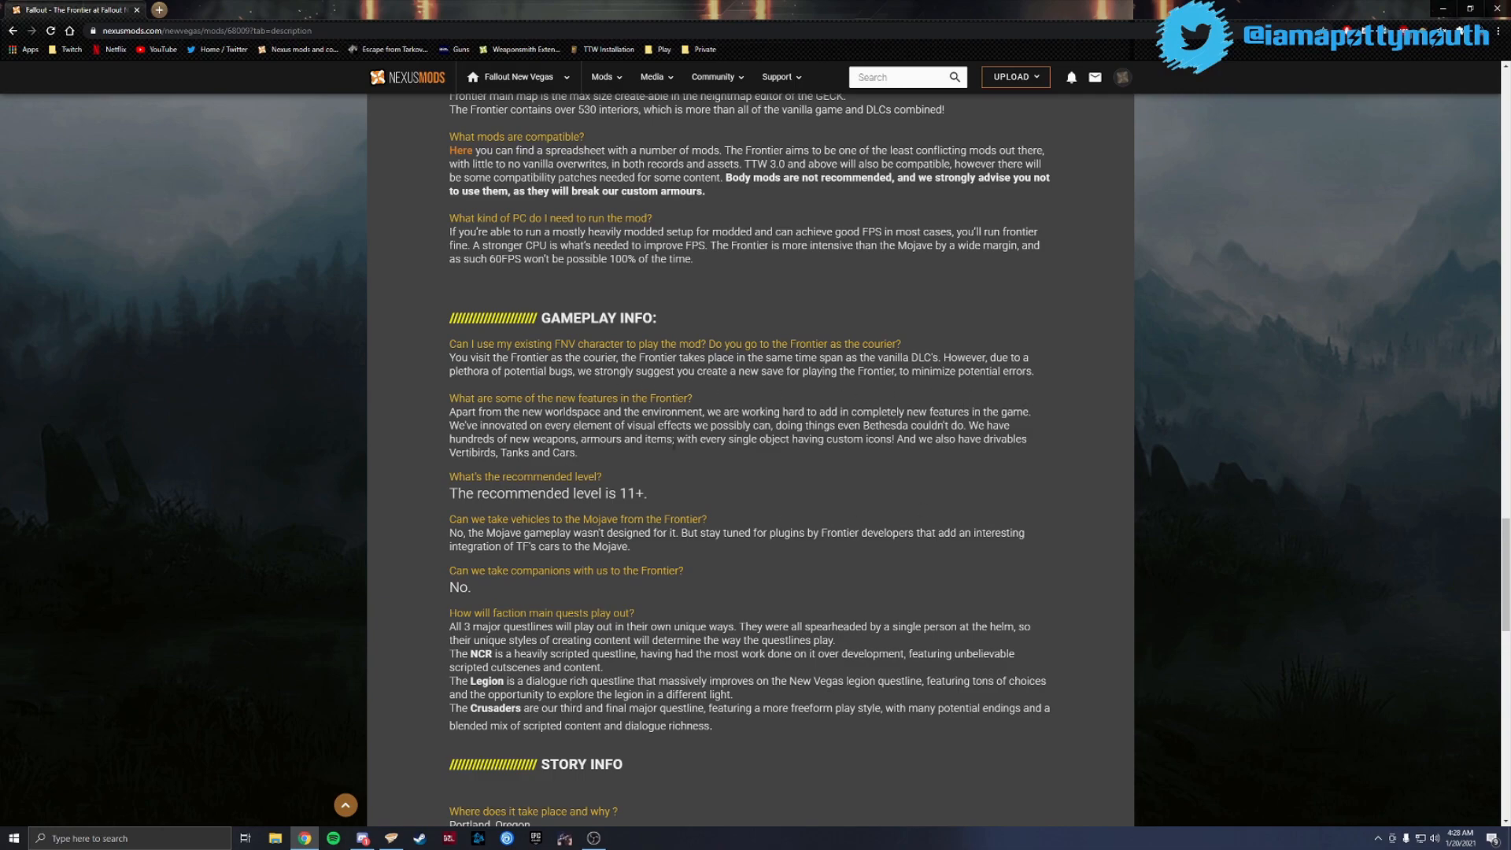
scroll(531, 465, down, 2)
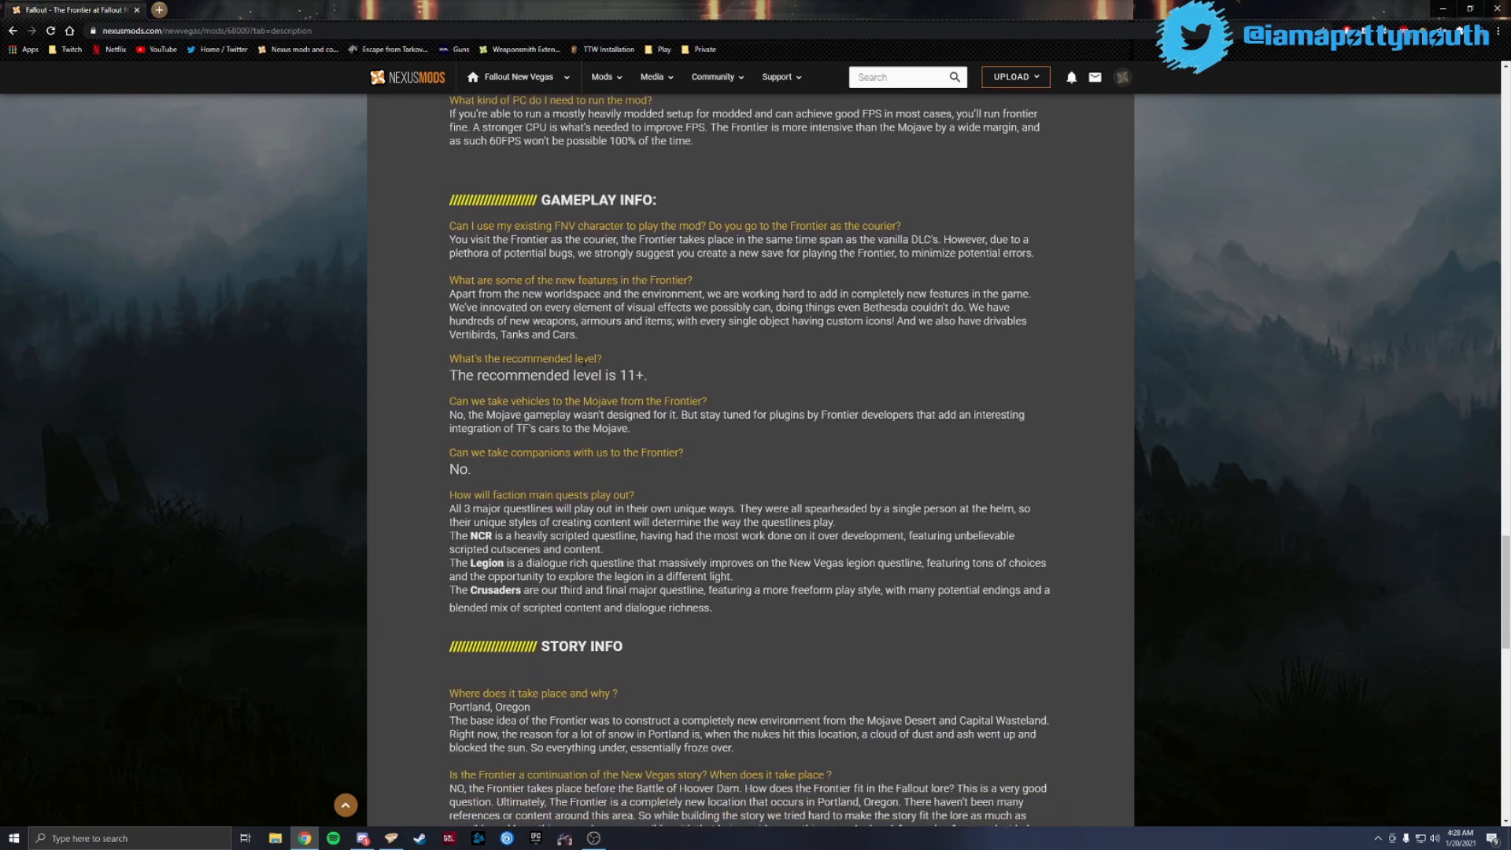
click(672, 381)
triple_click(691, 379)
click(673, 367)
drag(513, 415, 807, 417)
click(841, 439)
scroll(573, 477, down, 8)
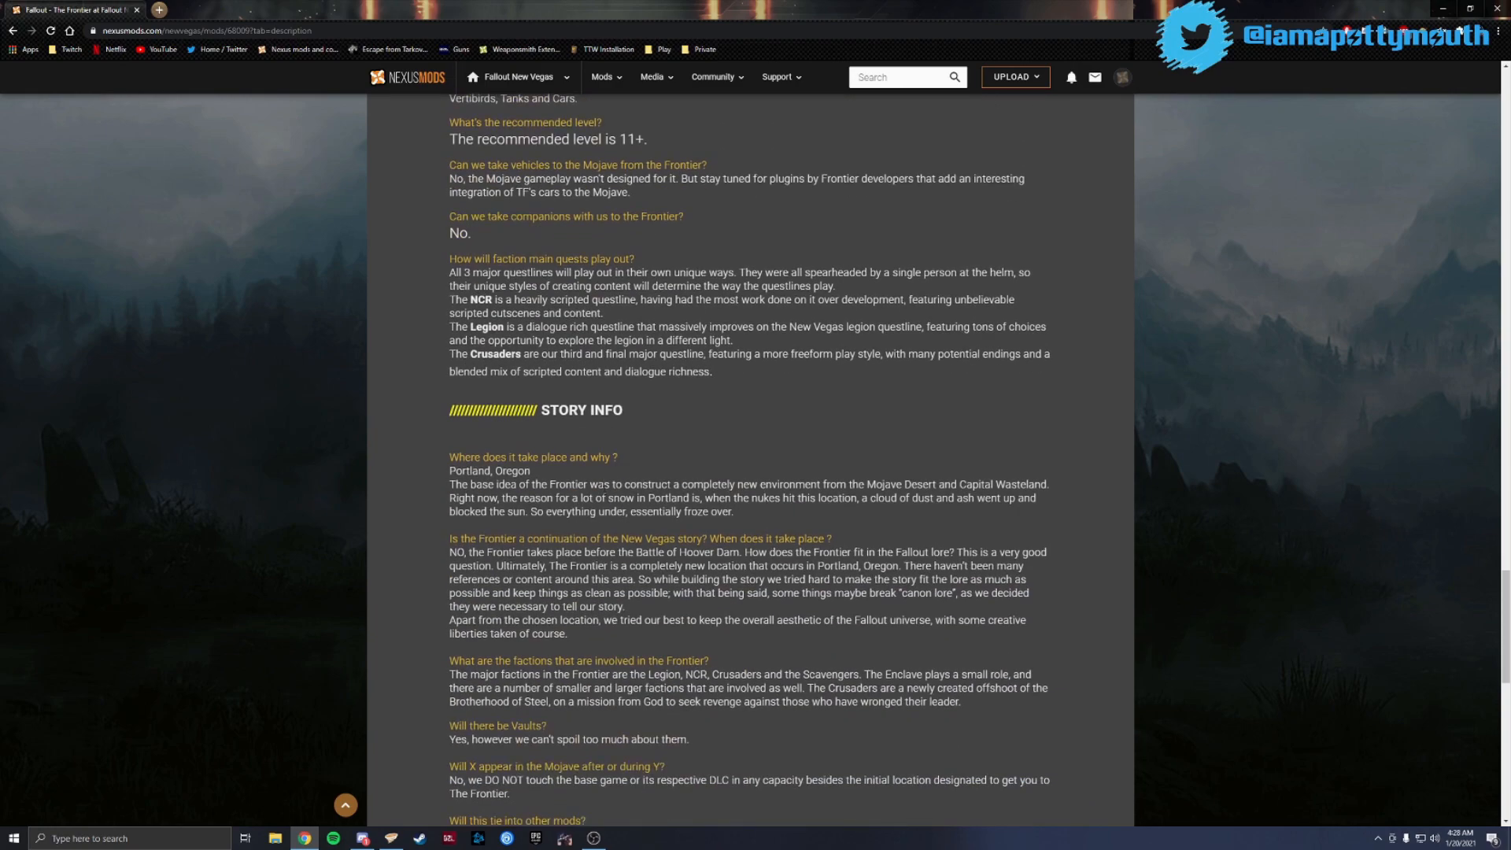
Skim the Story Info and Customization sections, including the mods to use or avoid and the optional NVR file, and return to the page header
scroll(750, 459, down, 2)
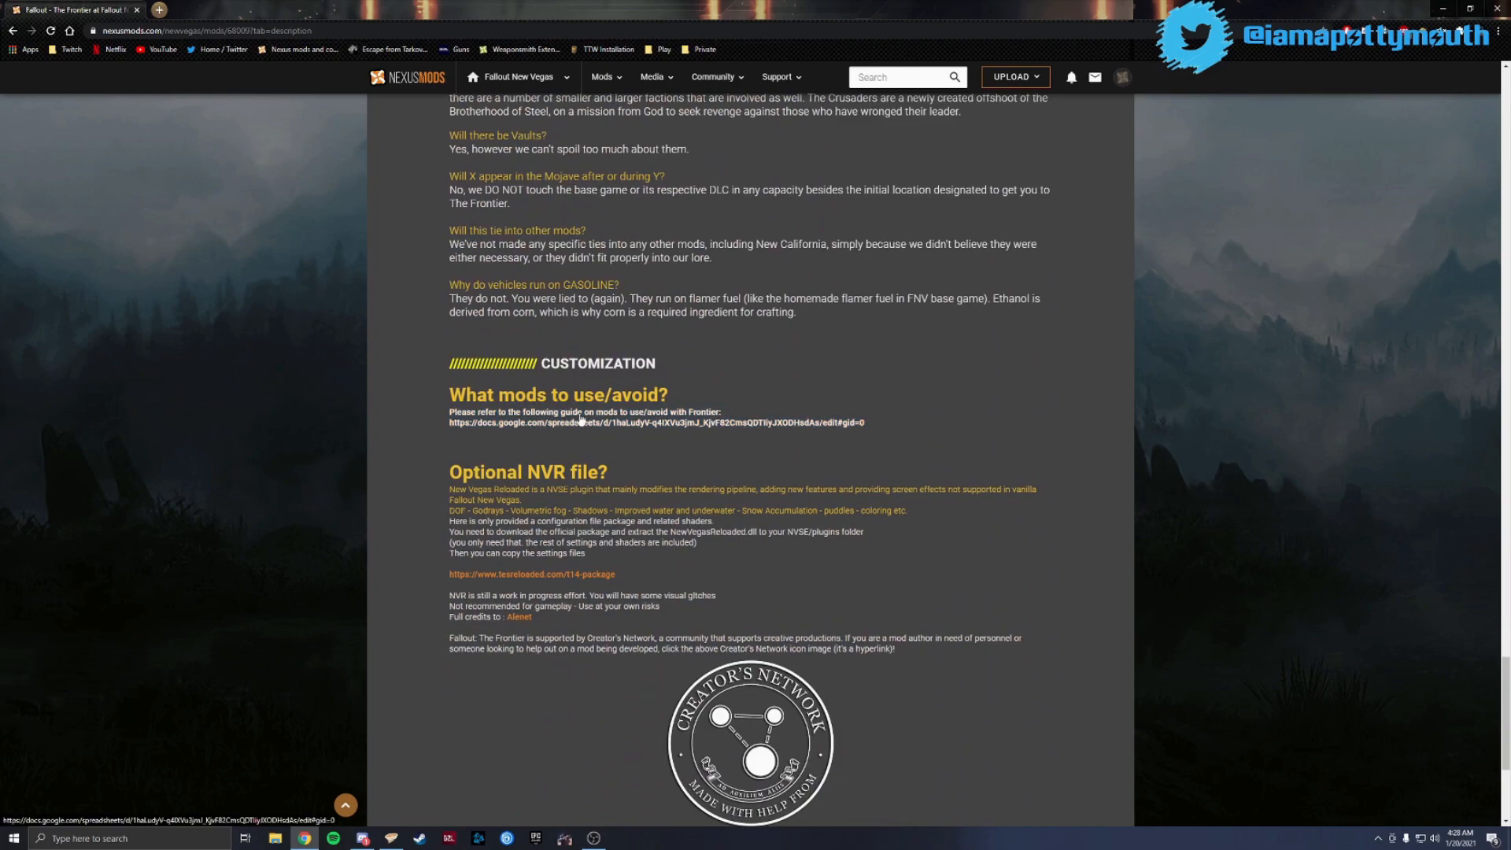
scroll(732, 432, down, 1)
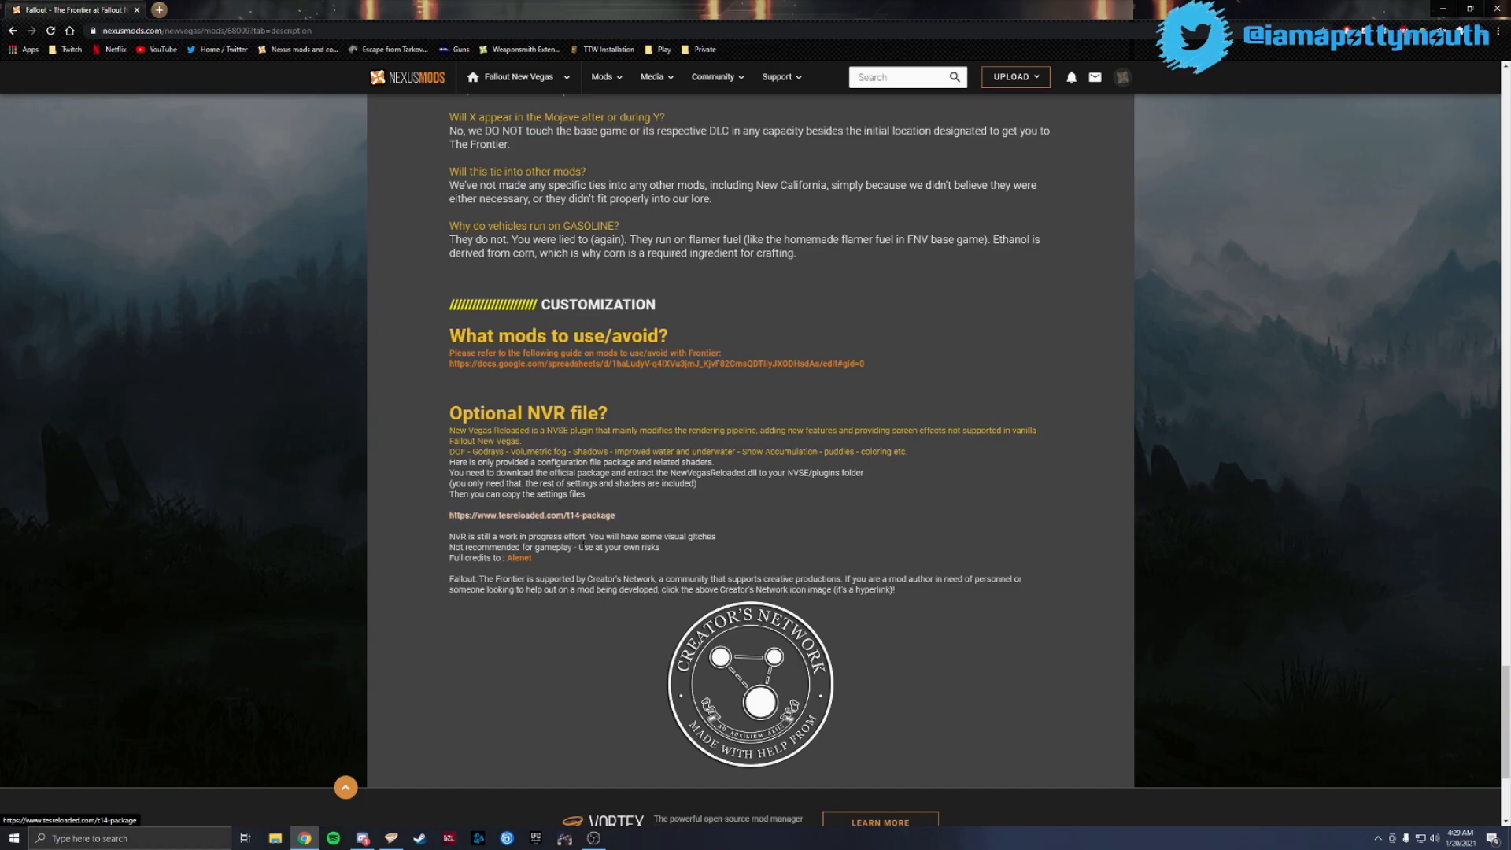
scroll(685, 561, down, 1)
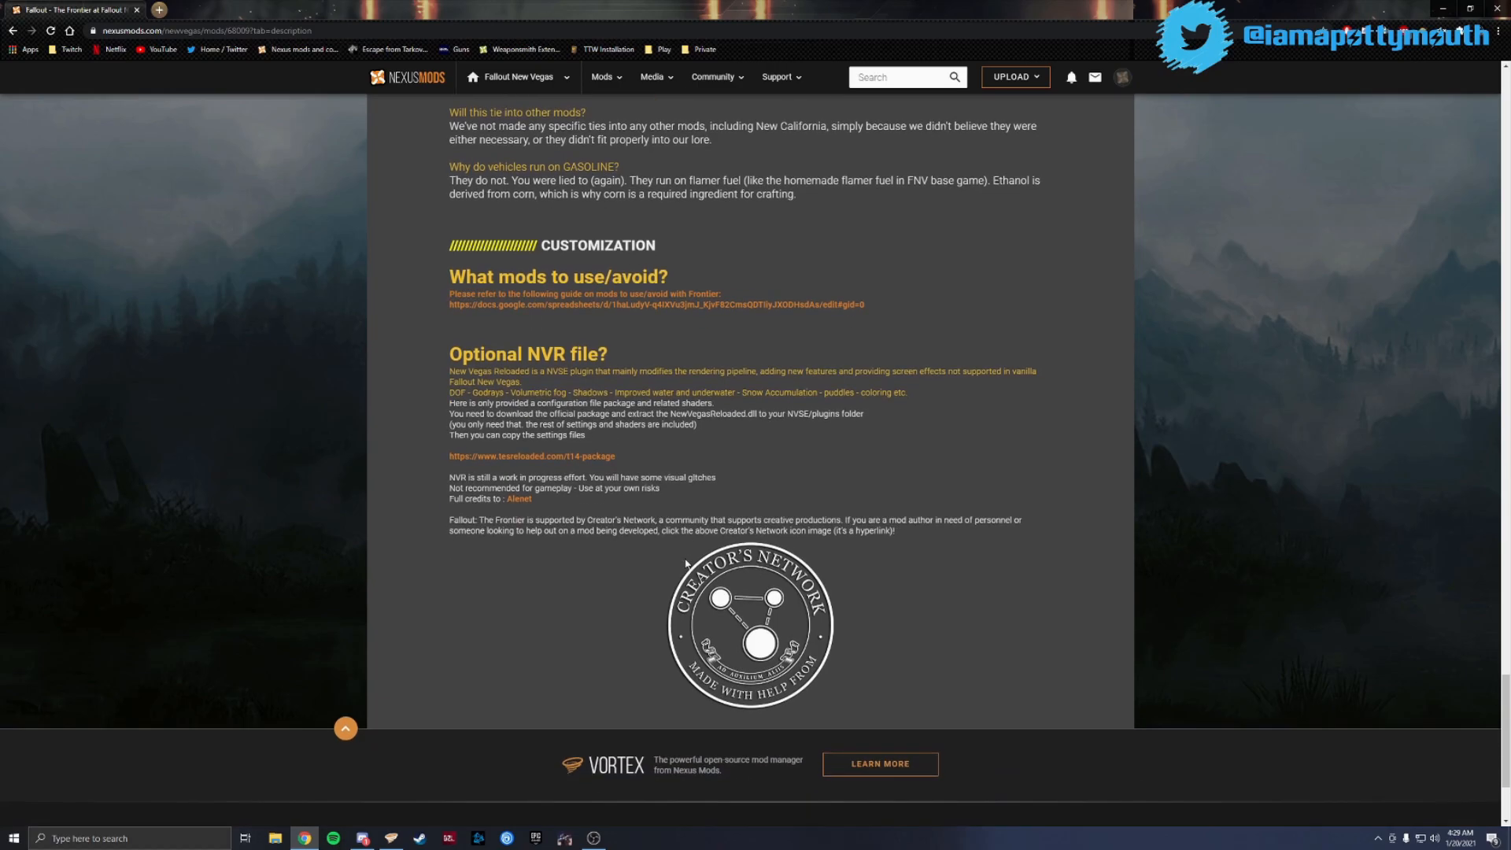
scroll(686, 562, up, 9)
scroll(686, 562, up, 20)
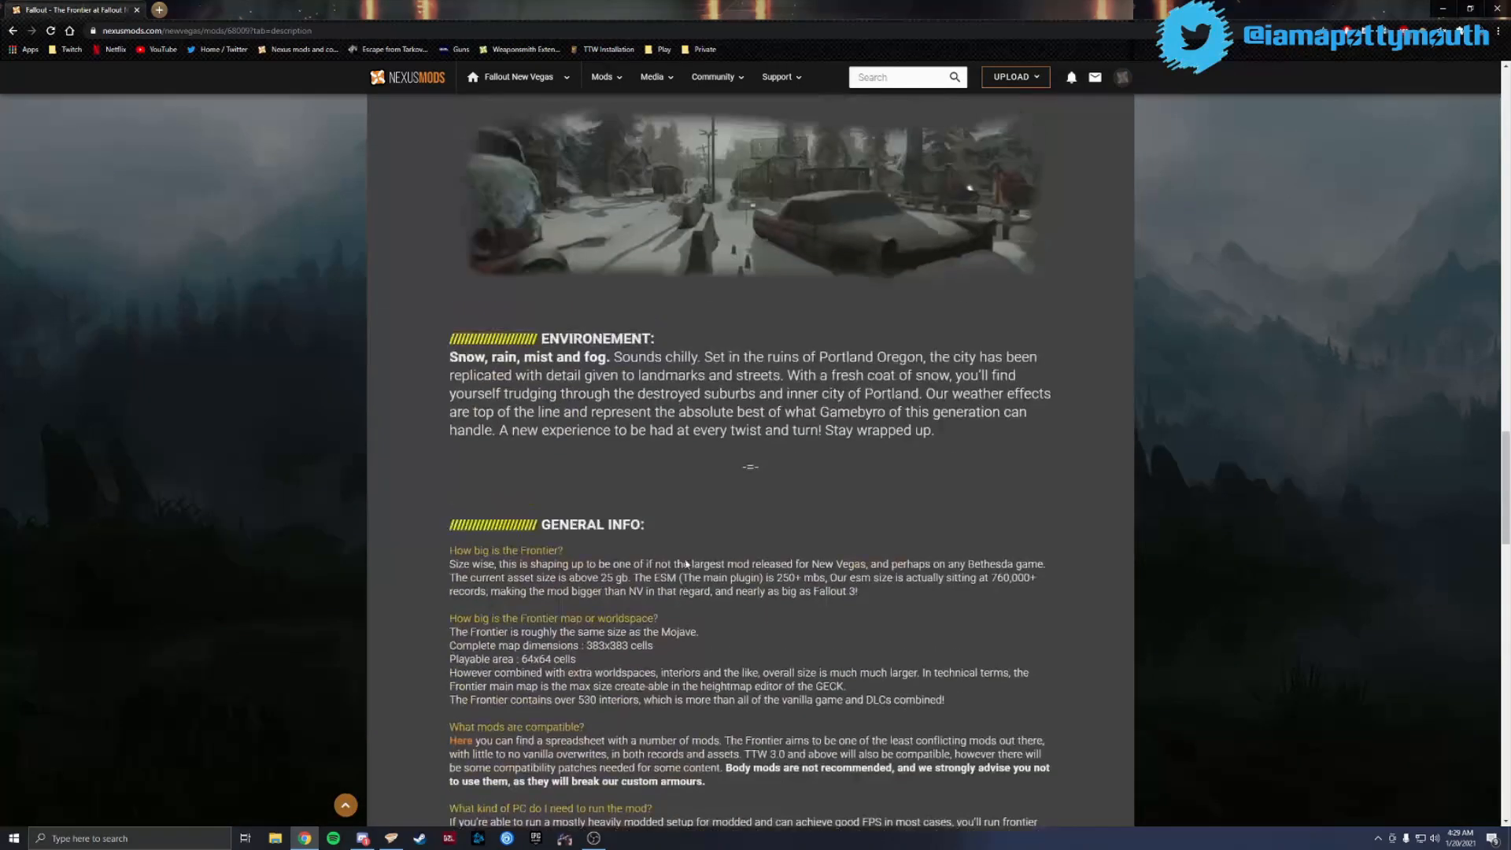
scroll(685, 561, up, 1)
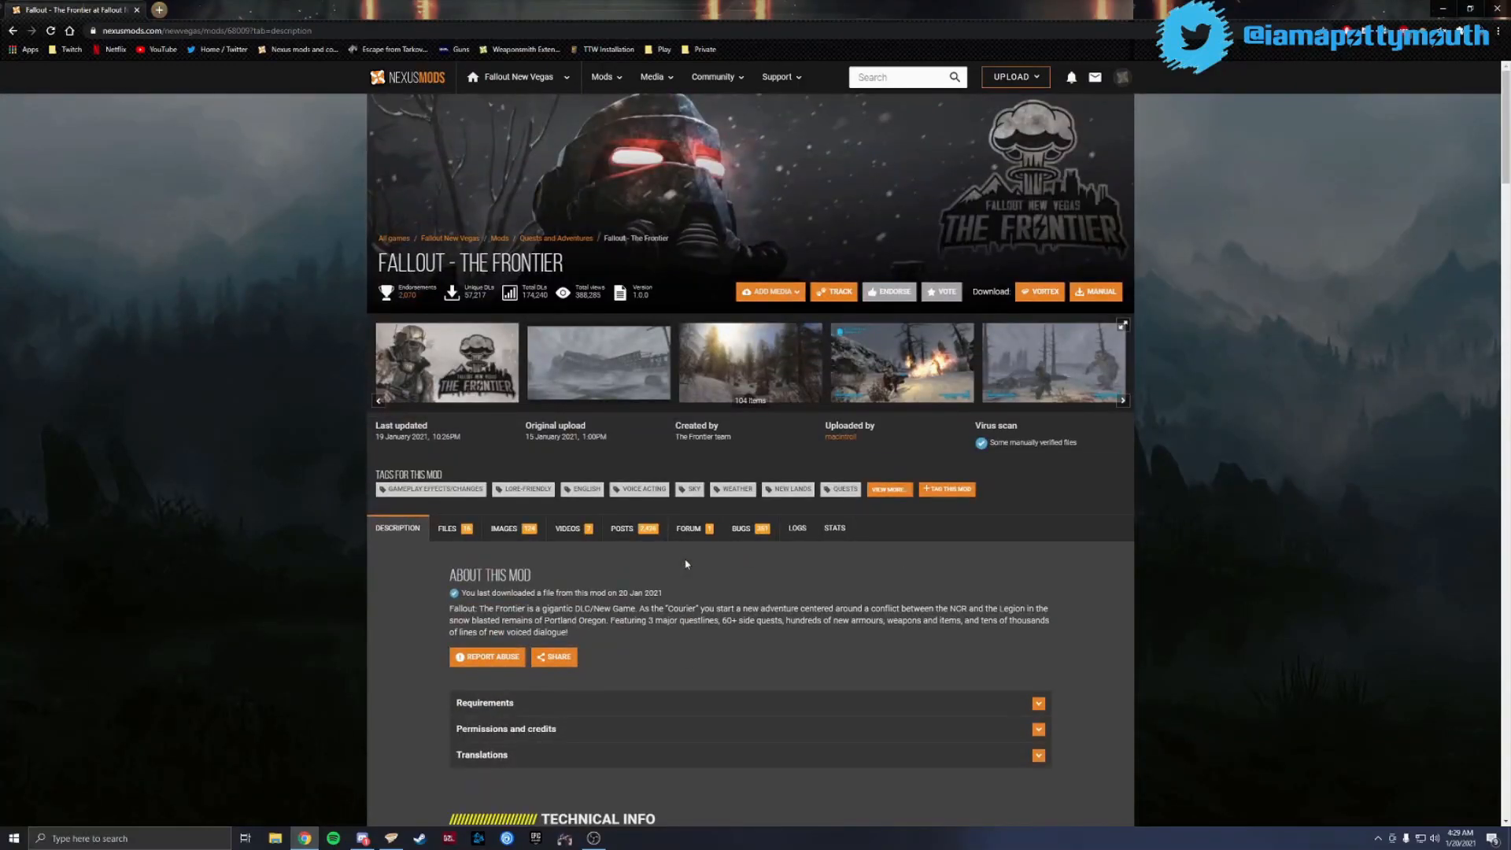
Close the Frontier mod page, switch to Vortex, and open the Downloads folder in File Explorer
click(137, 11)
click(392, 842)
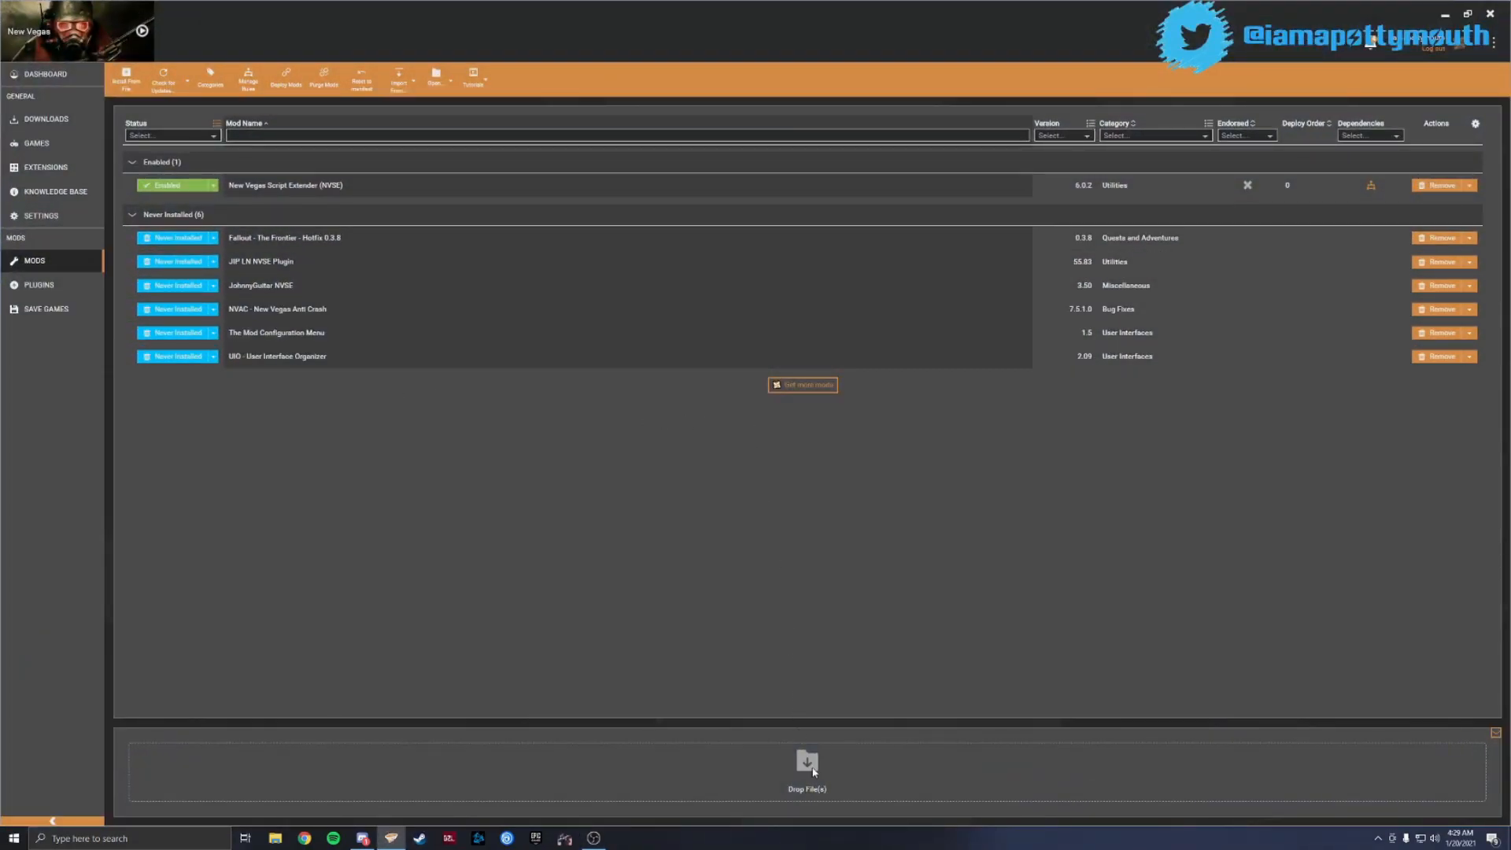
click(275, 838)
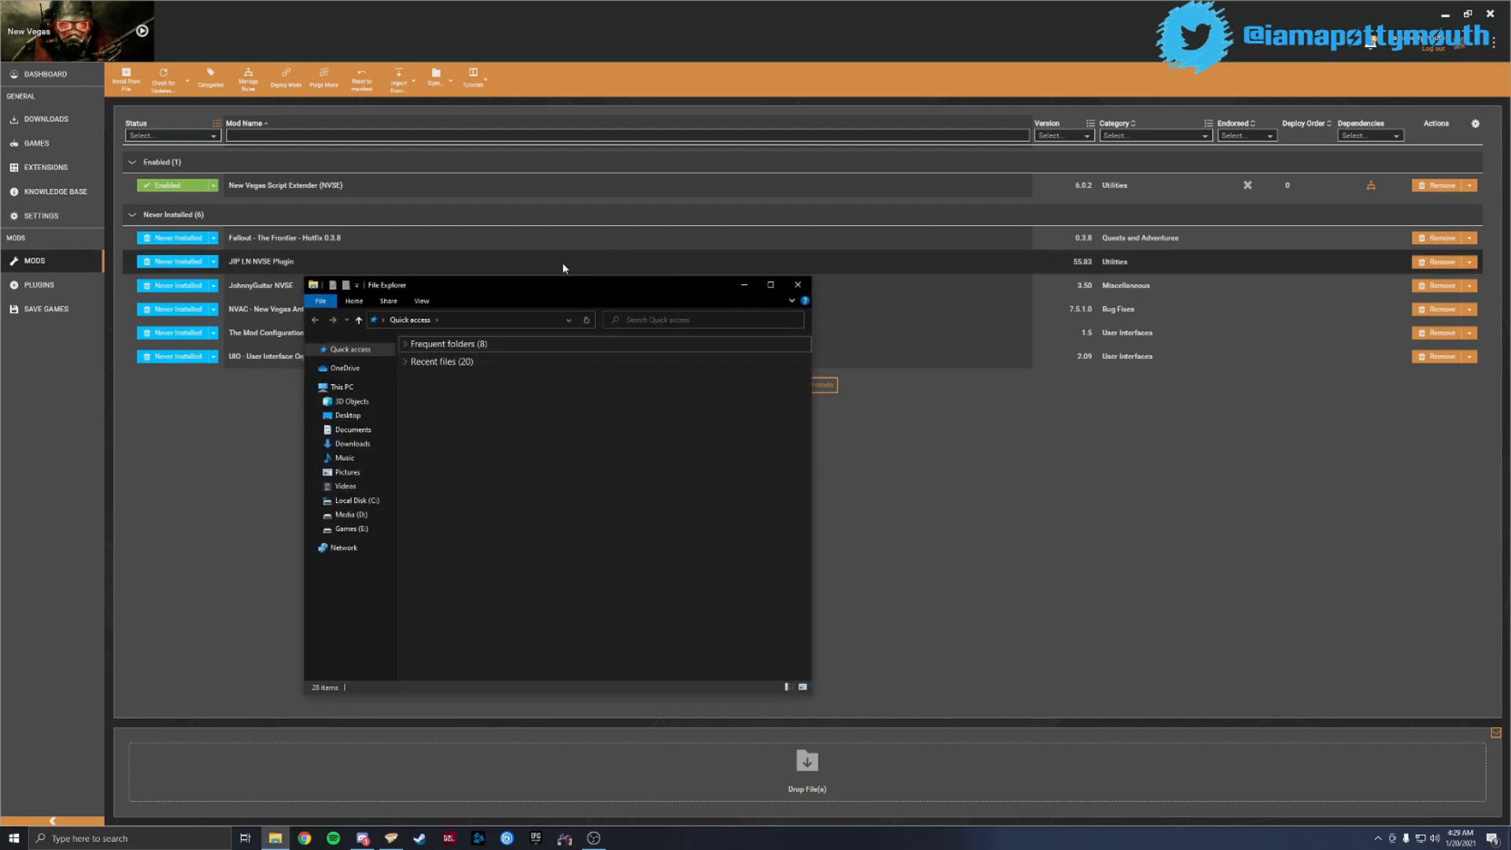
click(353, 444)
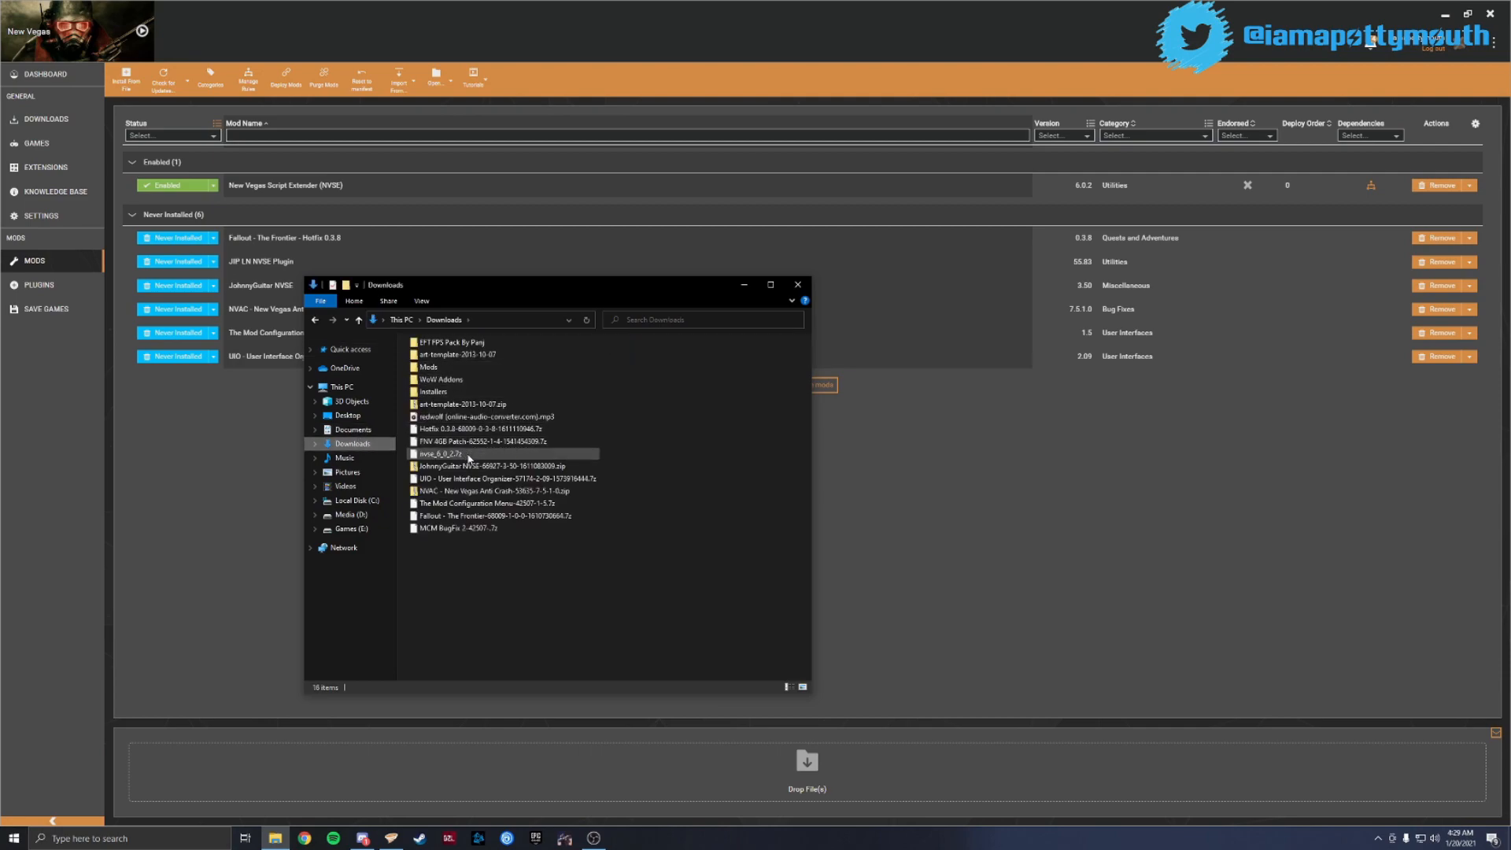
Move the Hotfix 0.3.8, FNV 4GB Patch, JohnnyGuitar NVSE, UIO, NVAC and Mod Configuration Menu archives into the Mods folder
click(470, 466)
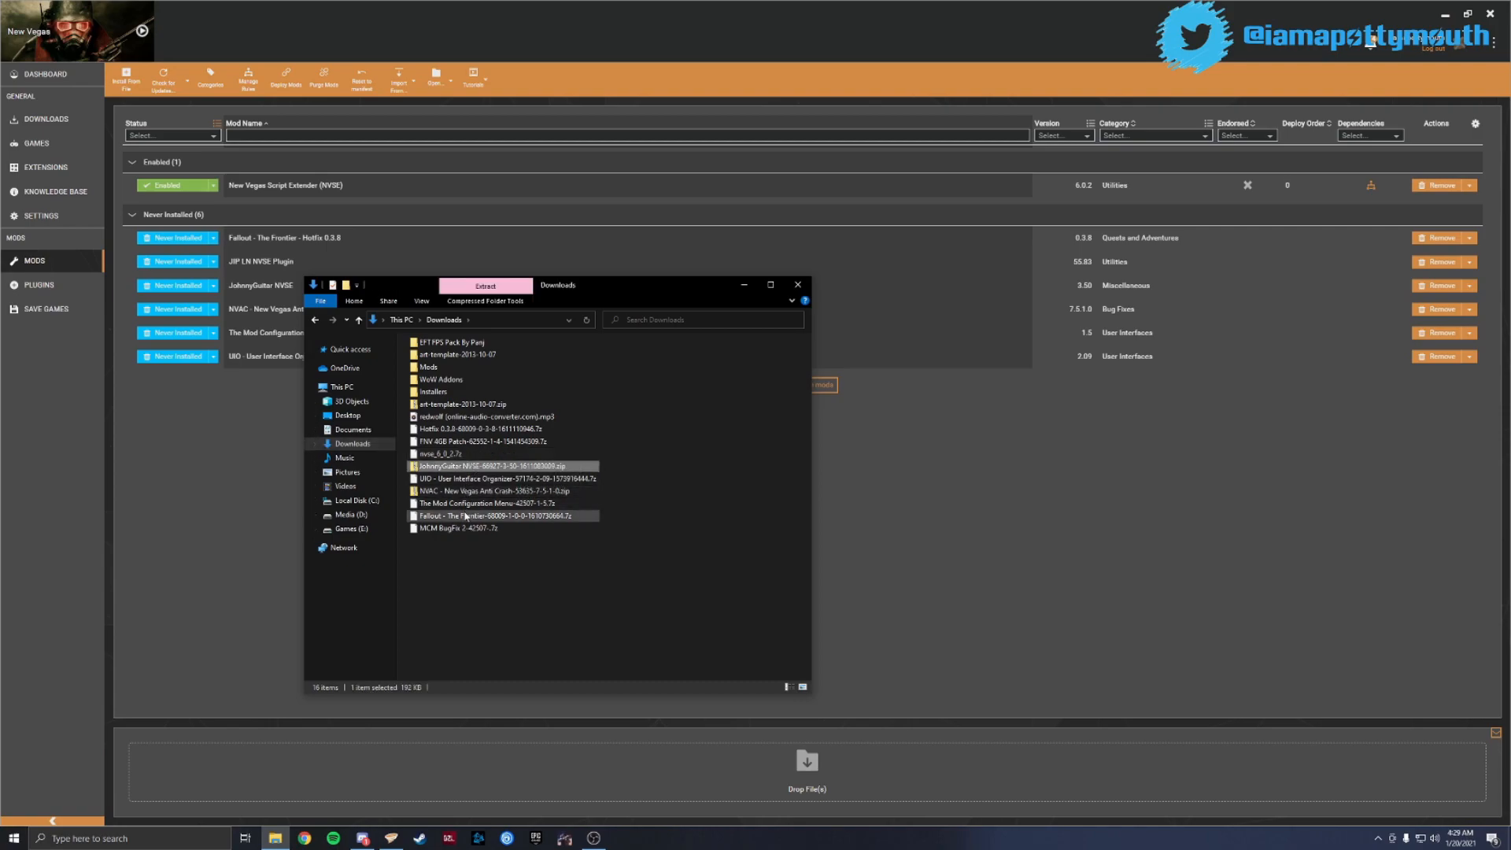
shift+click(472, 503)
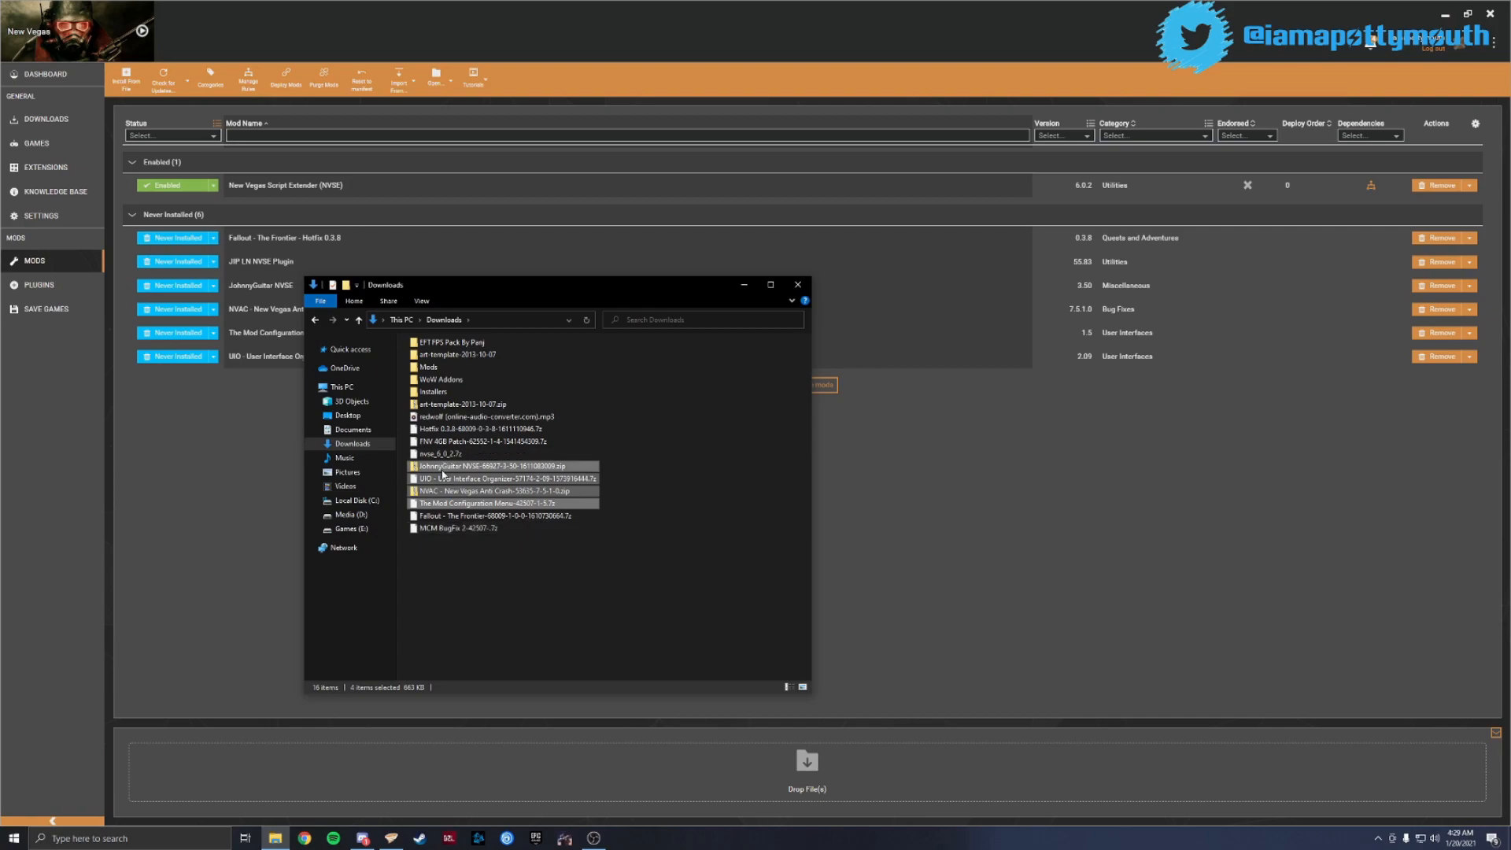
ctrl+click(451, 443)
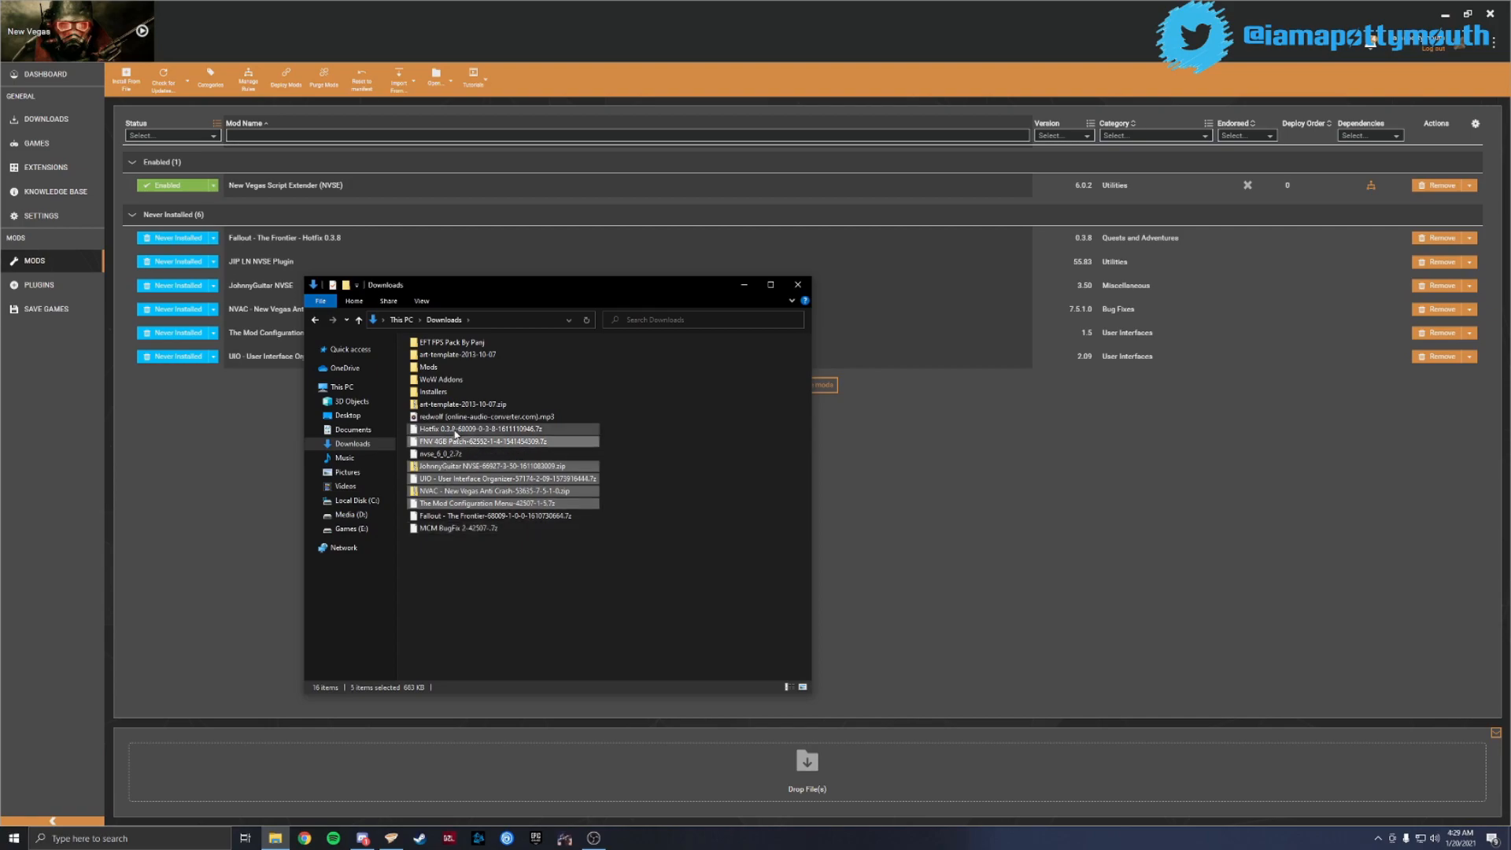
ctrl+click(456, 430)
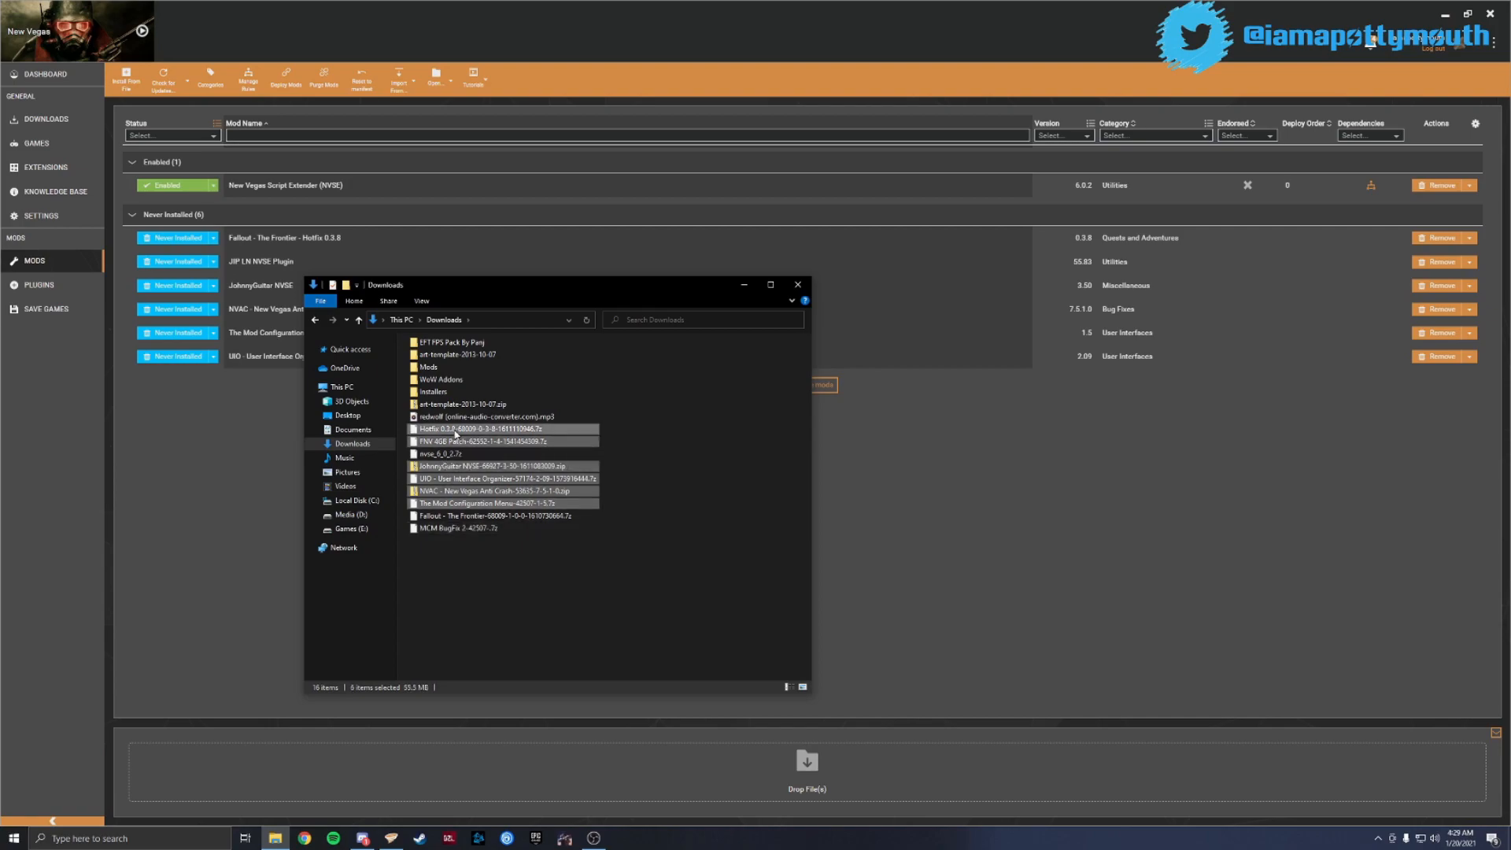
drag(456, 431, 468, 366)
Create a folder named FNV inside the Mods folder
click(441, 371)
double_click(441, 370)
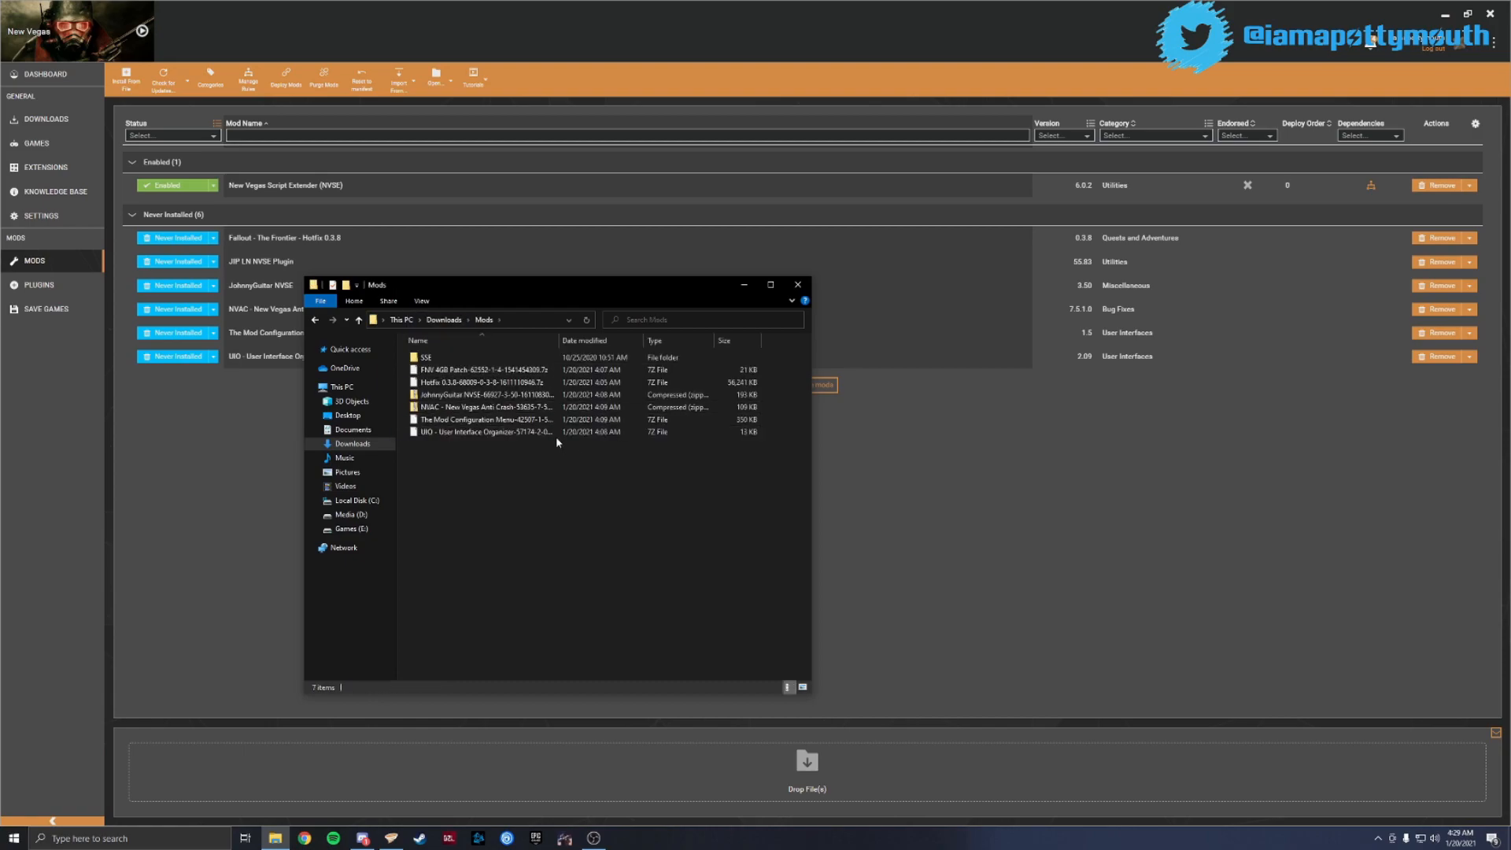
right_click(479, 483)
mouse_move(550, 627)
click(630, 628)
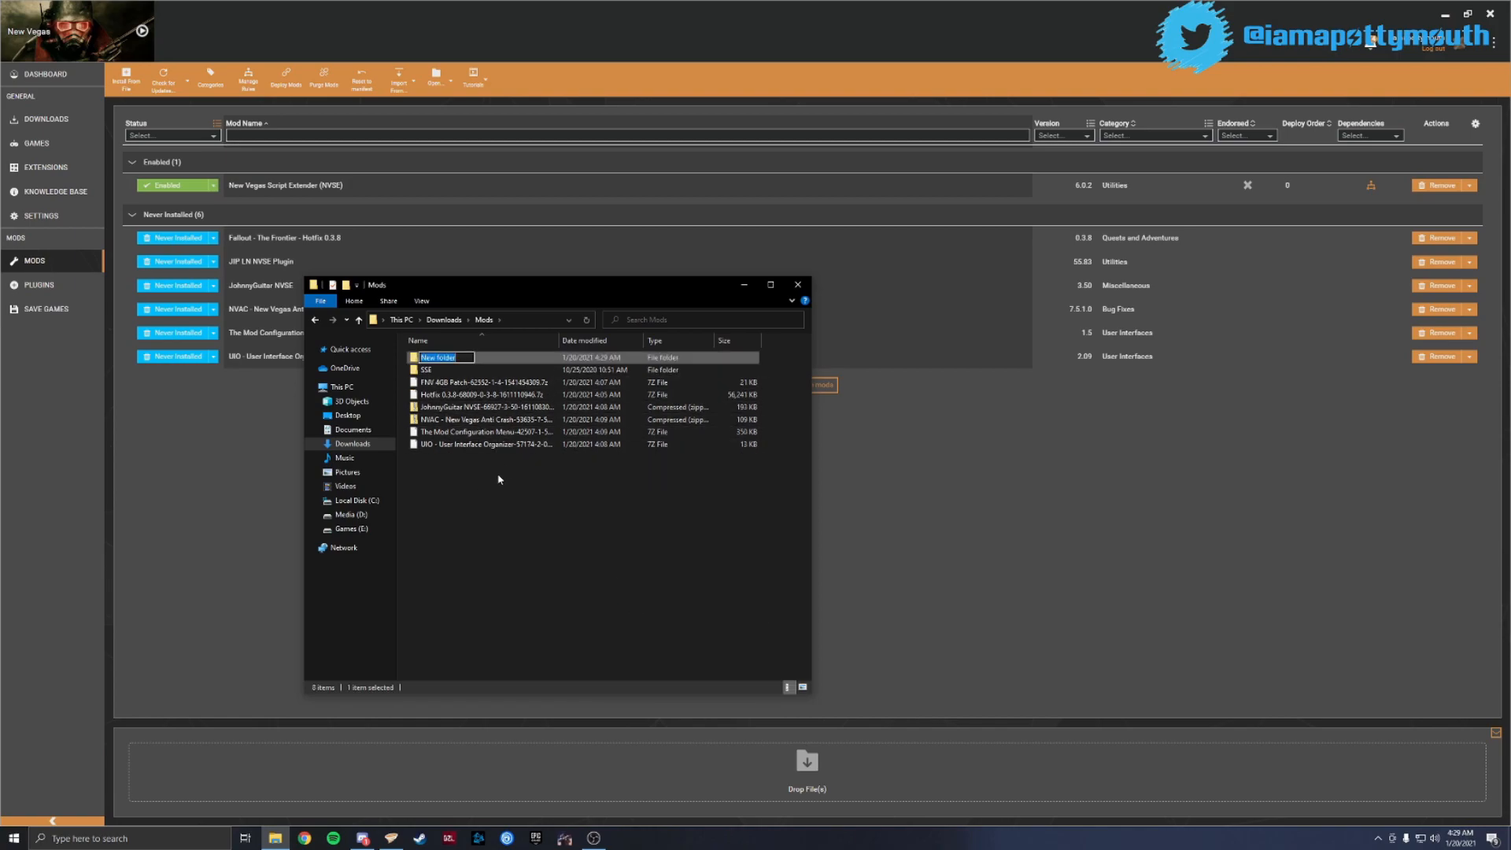
text(FNV)
key(Return)
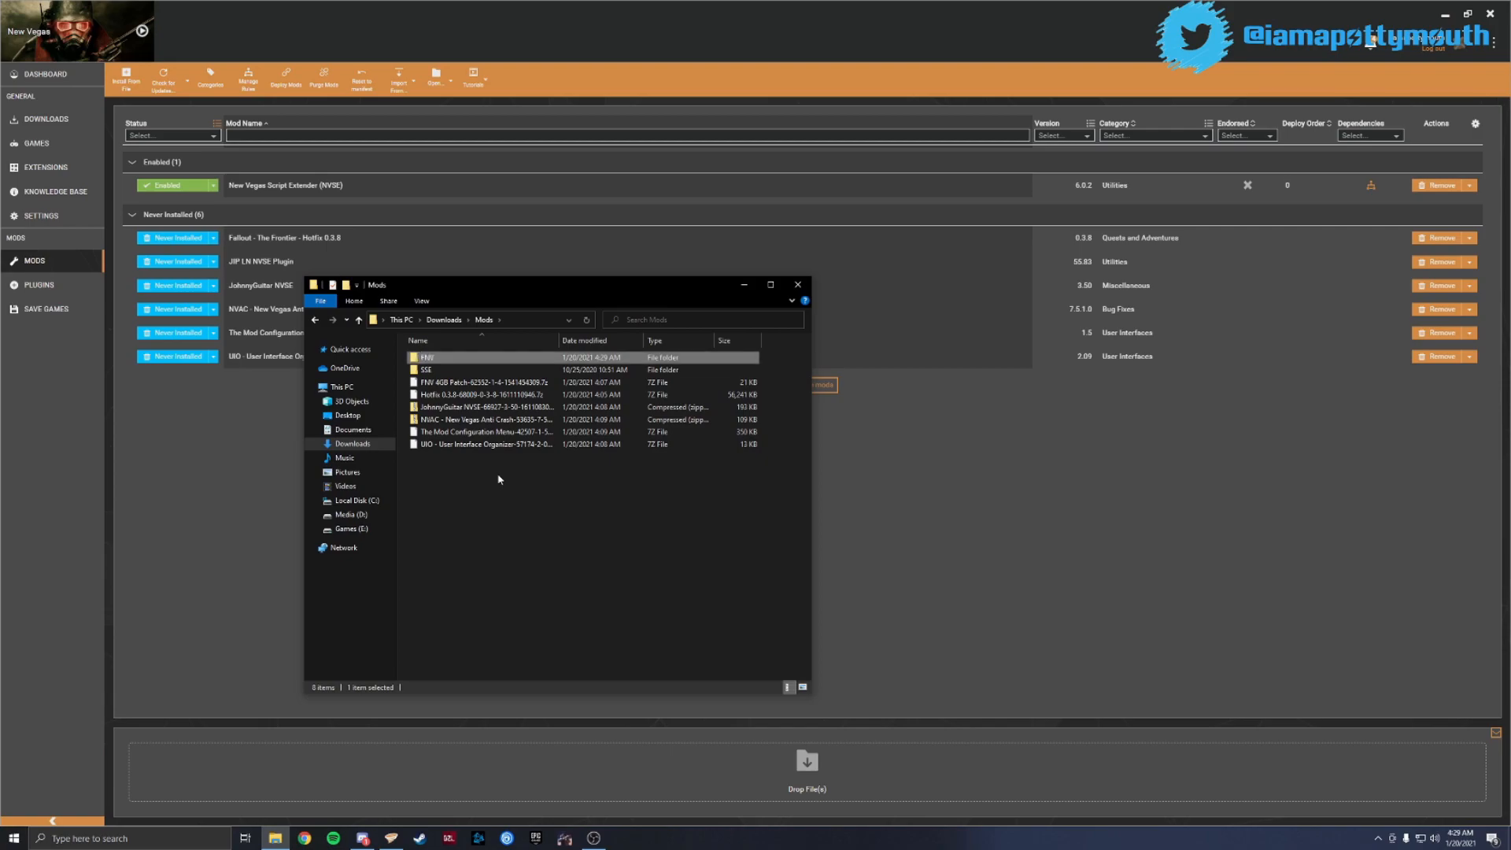
Move all six loose mod archives in the Mods folder into the FNV folder
click(487, 386)
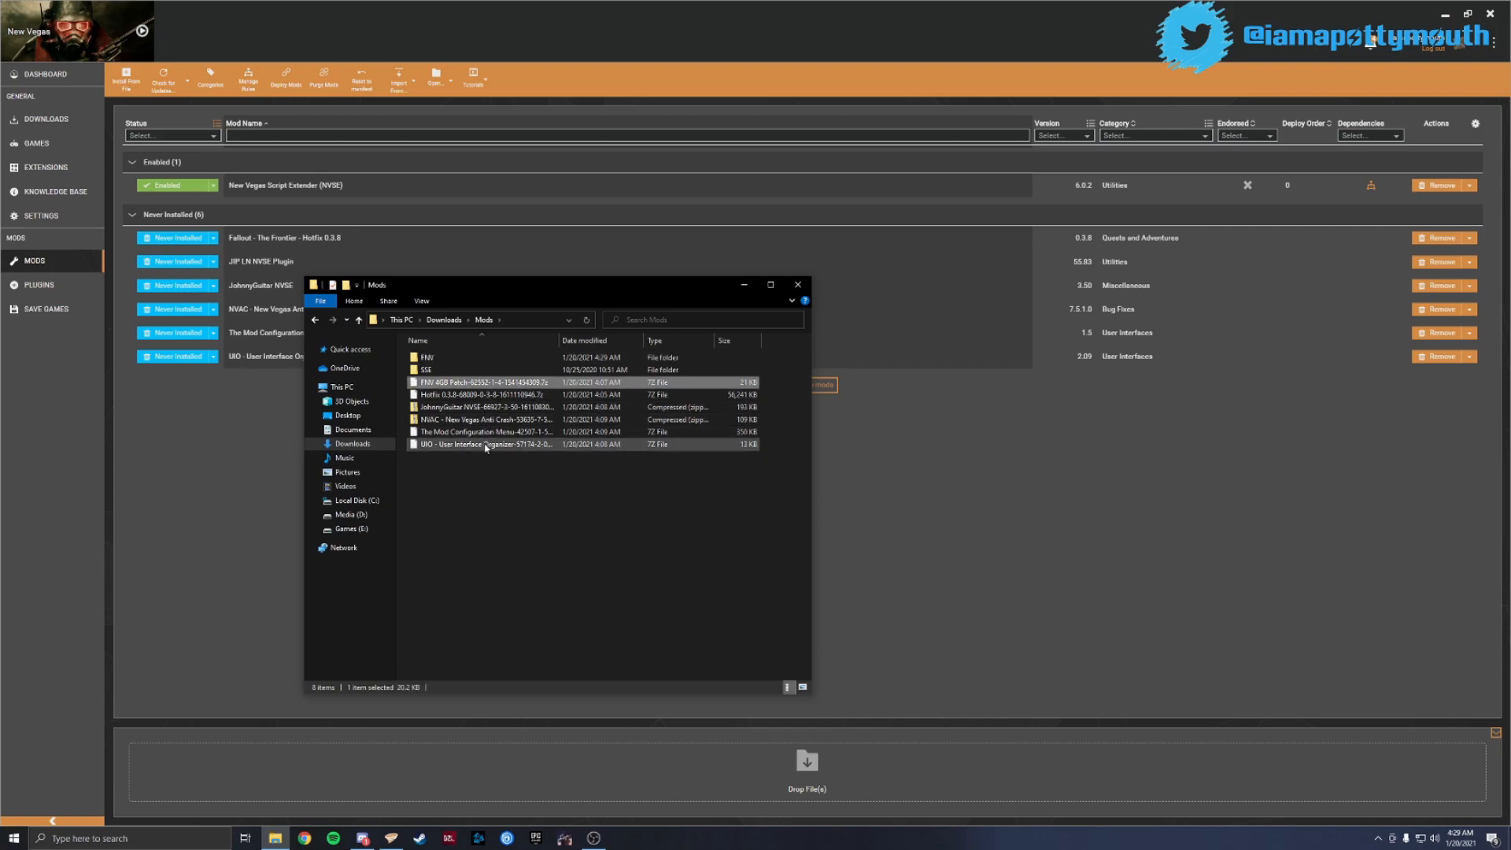
shift+click(485, 445)
drag(486, 446, 423, 360)
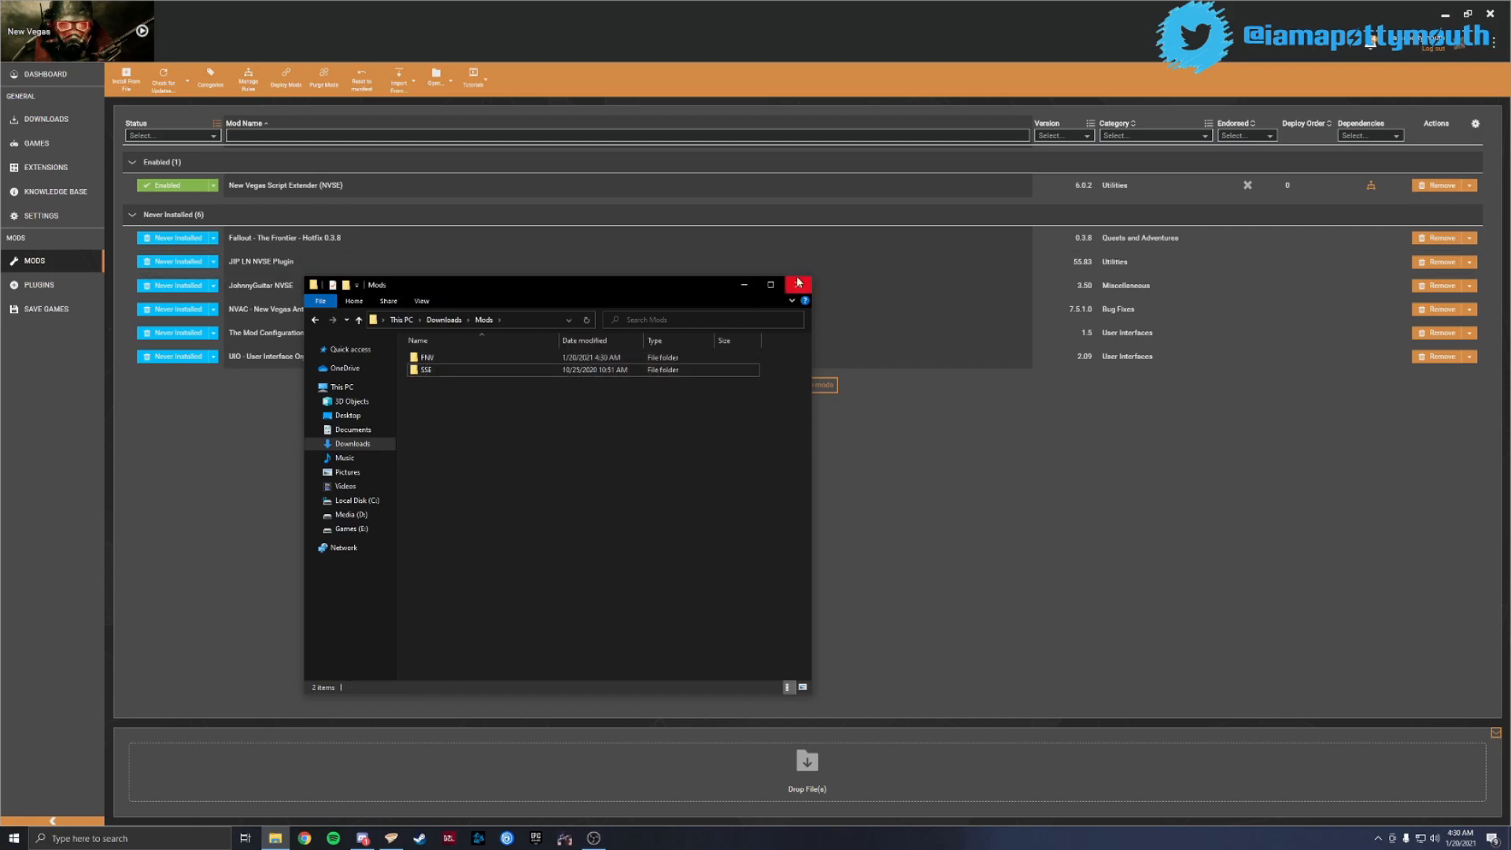
Move nvse_6_0_2.7z from Downloads into the FNV folder inside Mods
click(359, 319)
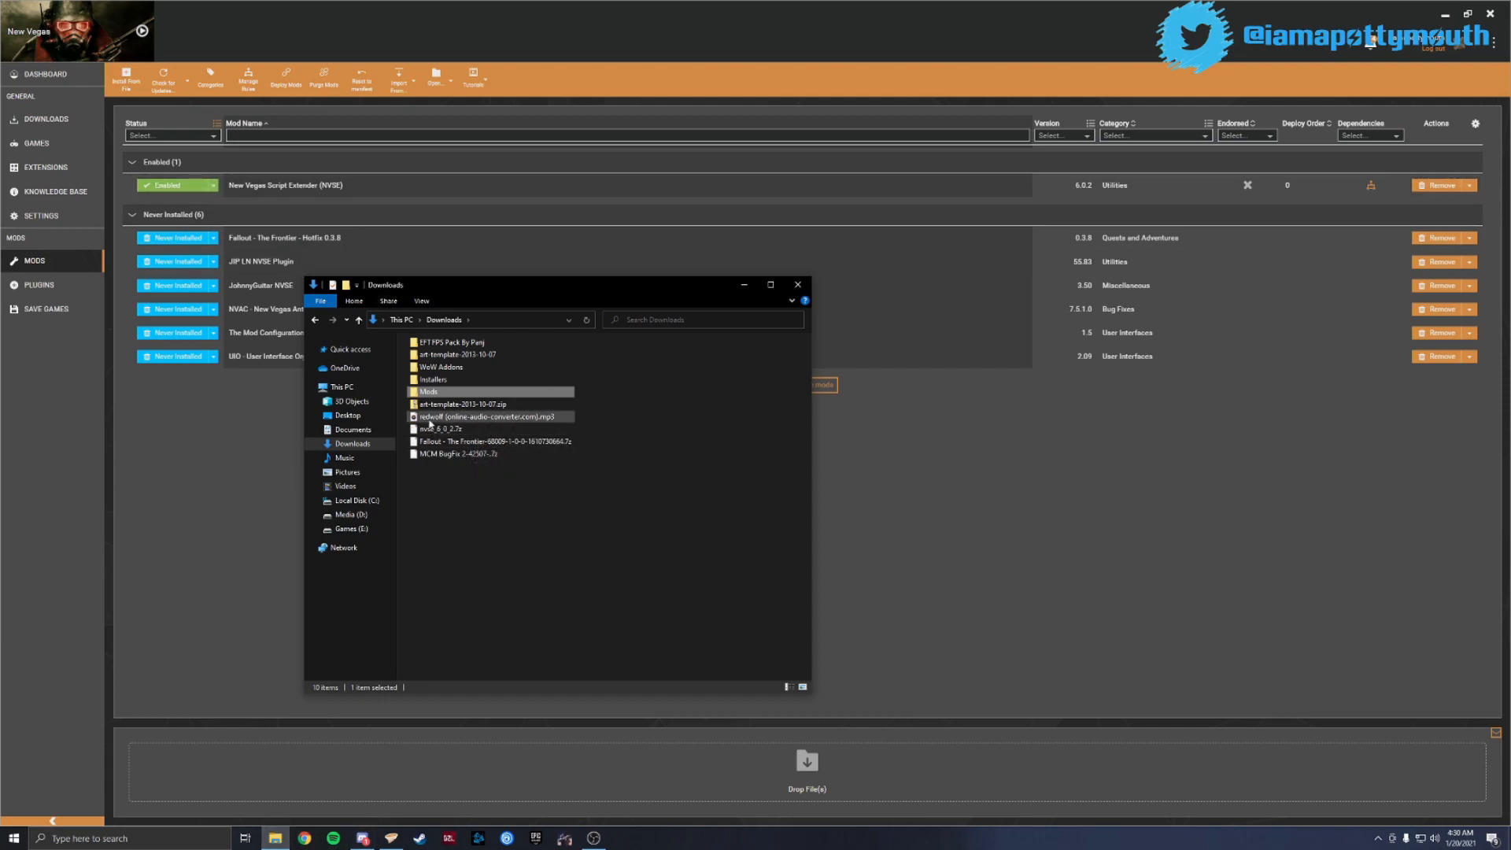
drag(443, 431, 458, 385)
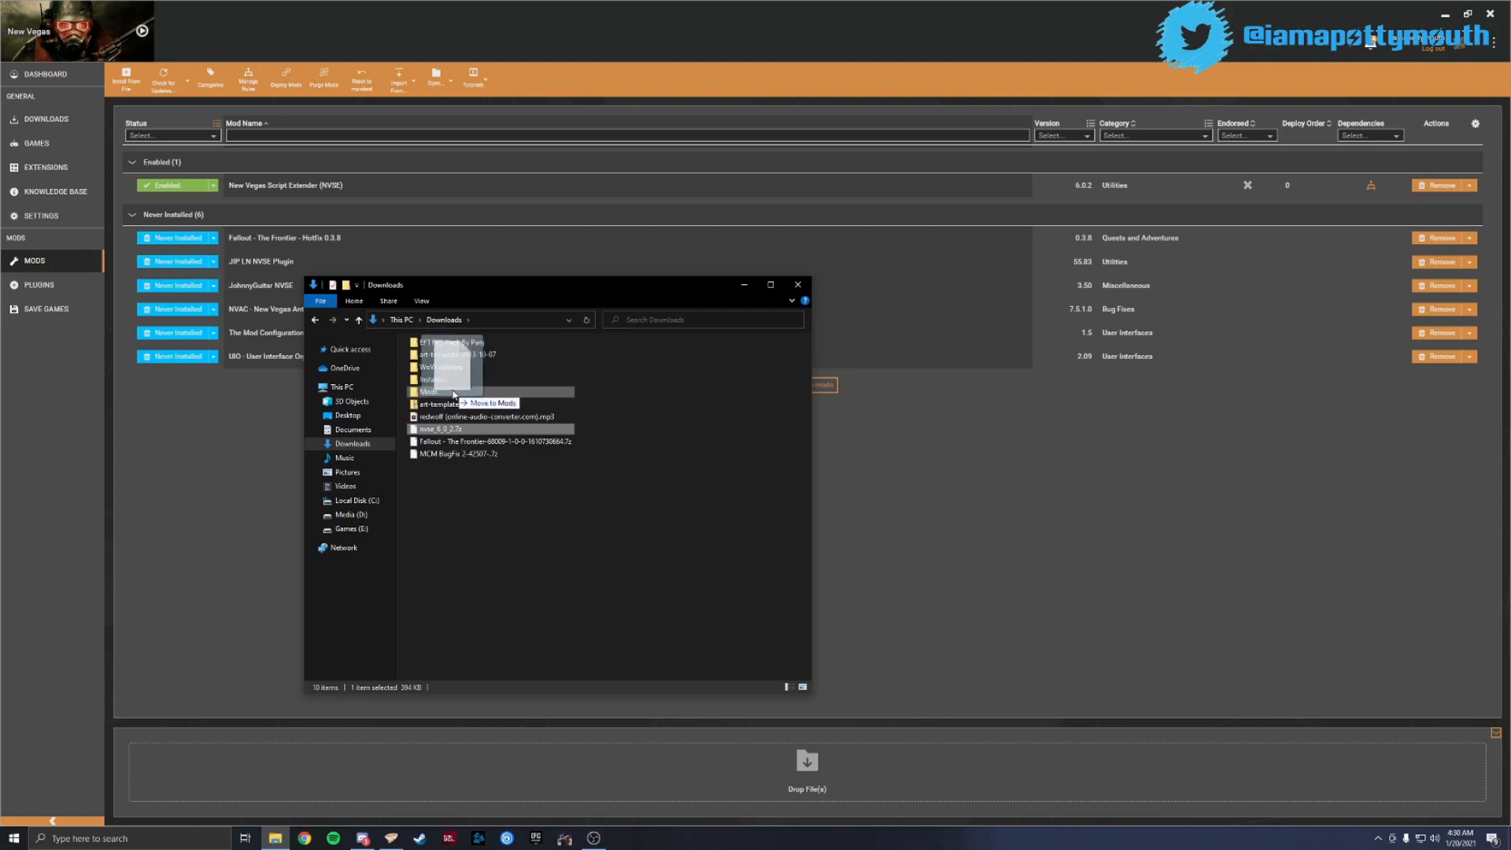
double_click(437, 391)
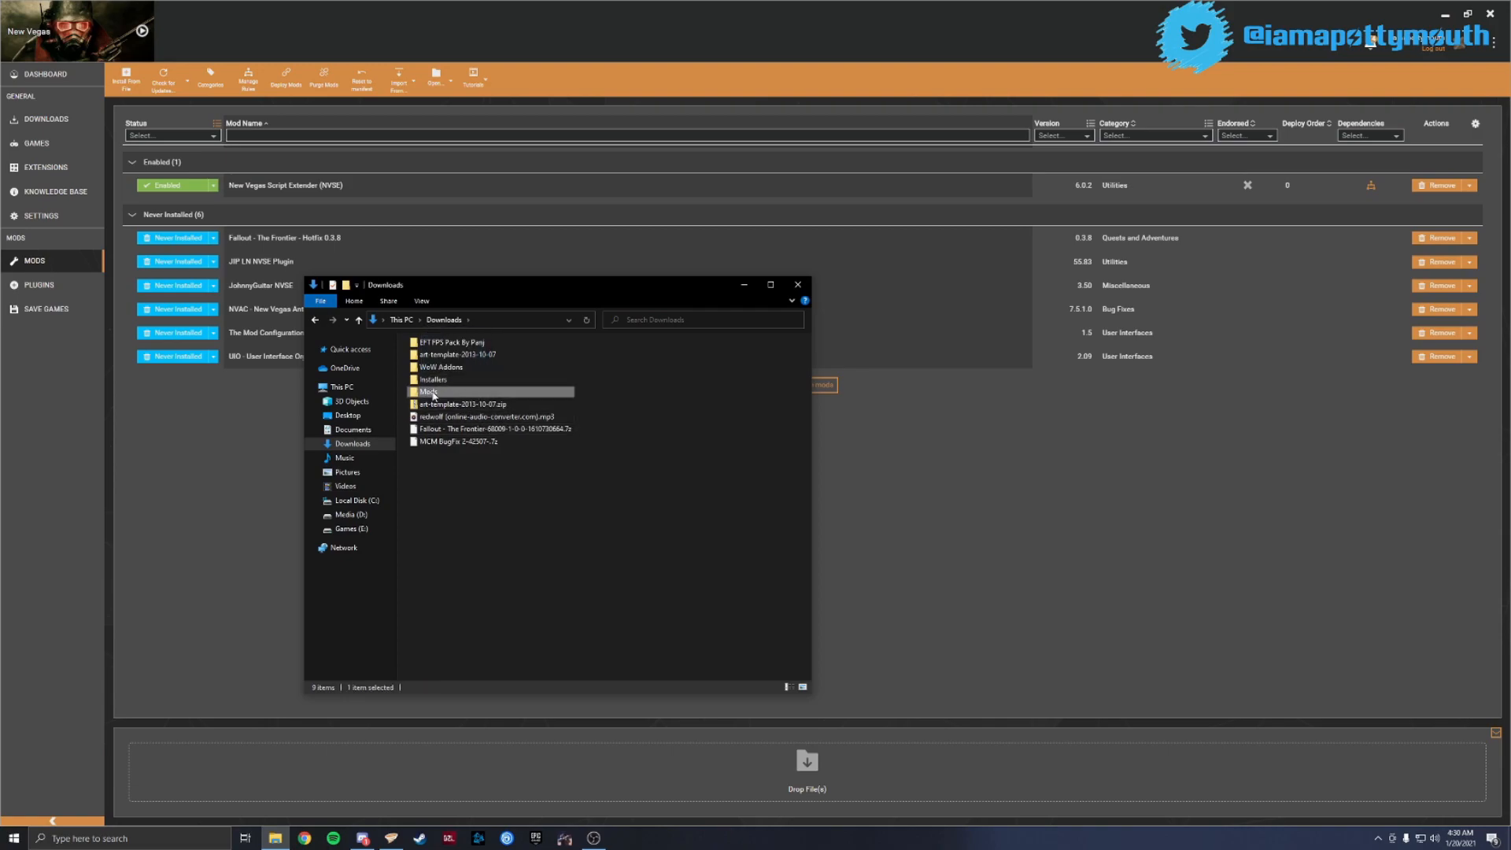
drag(441, 382, 431, 360)
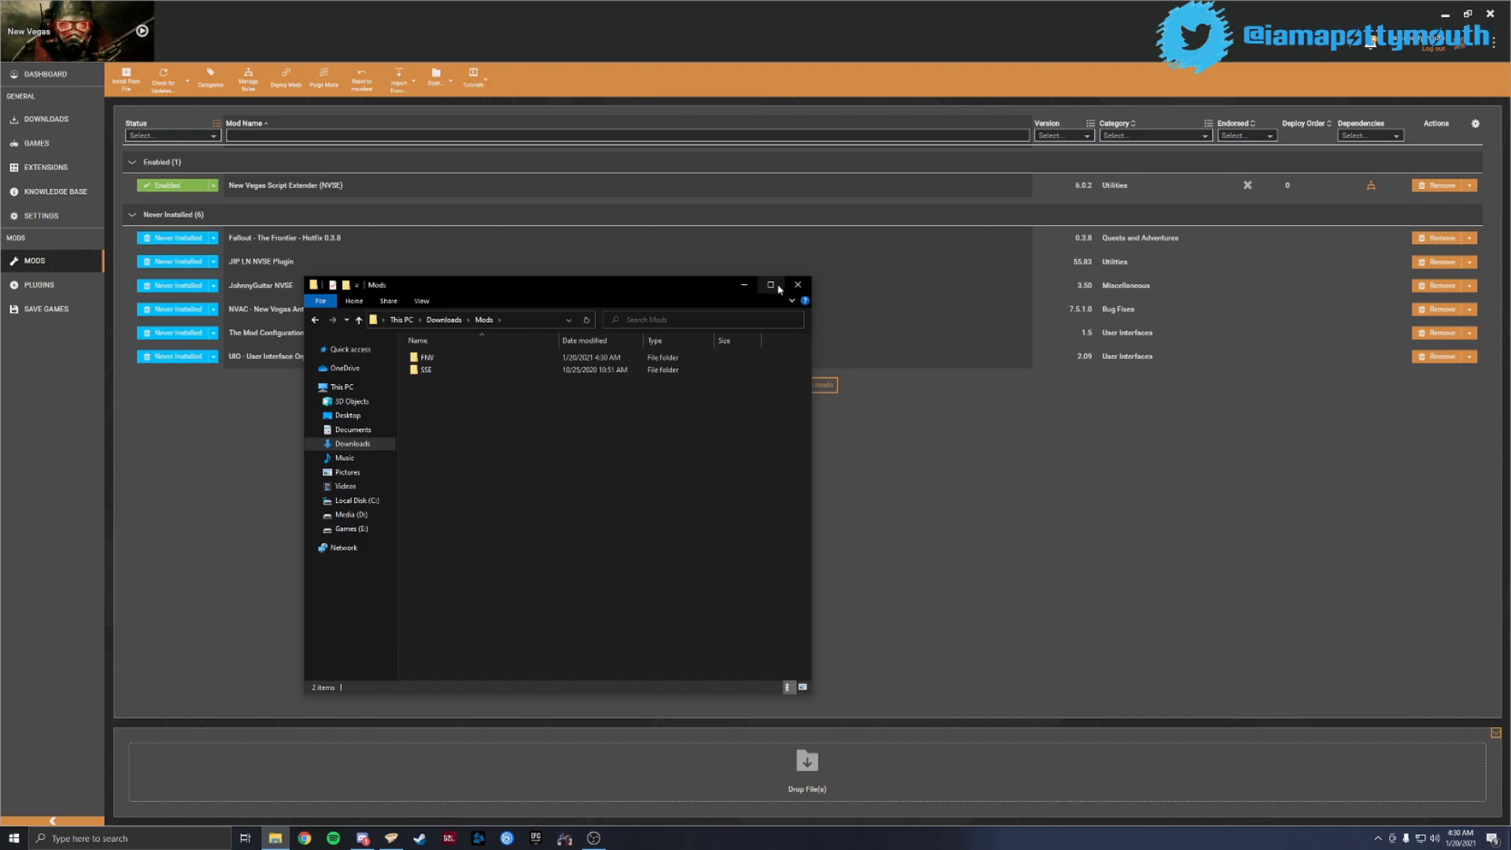
Import the Fallout - The Frontier and MCM BugFix 2 archives from Downloads into Vortex and close File Explorer
click(359, 320)
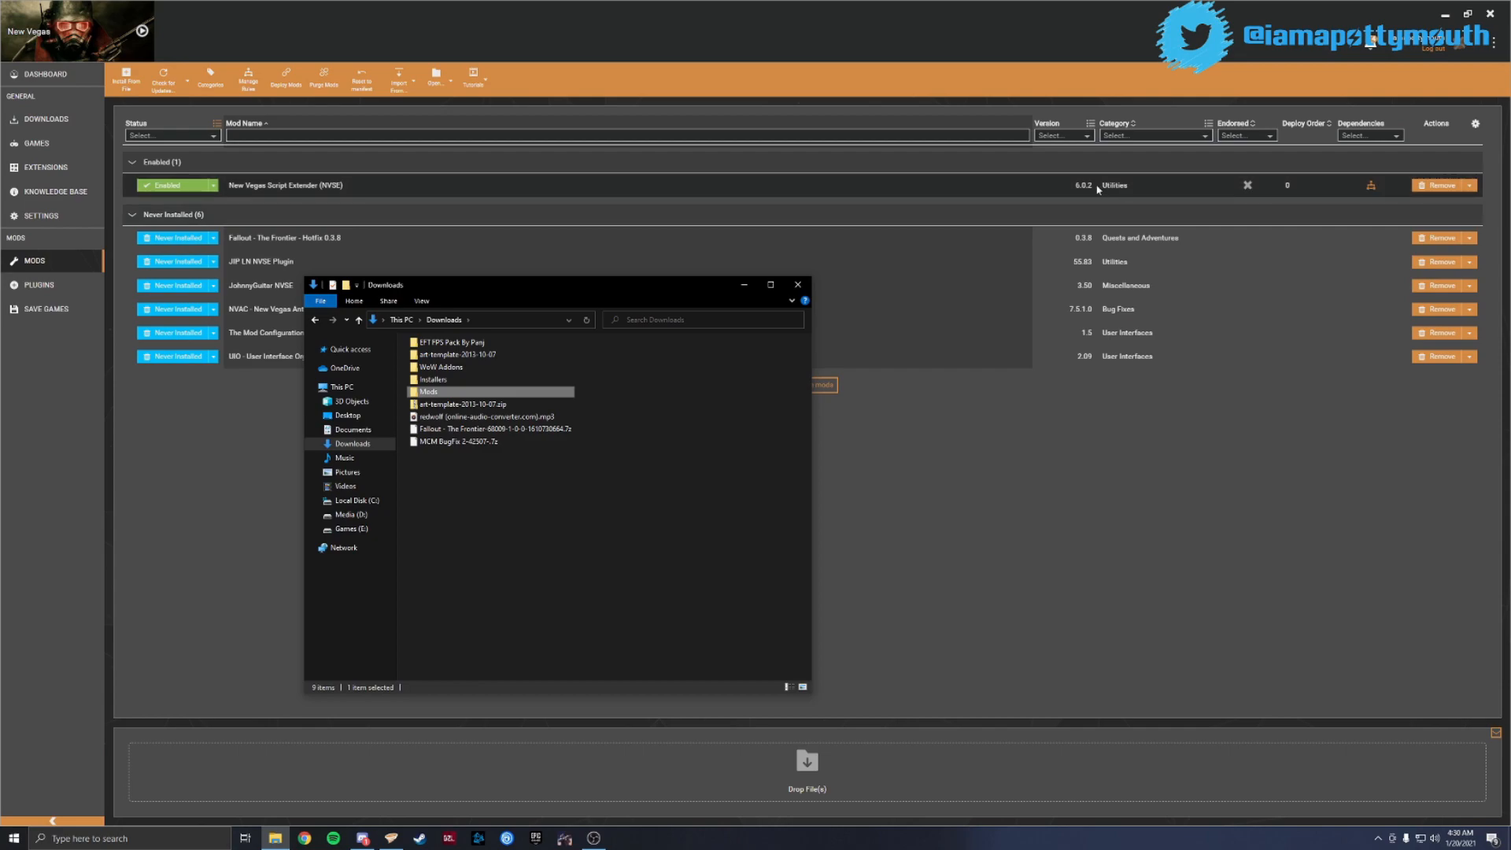
drag(615, 291, 683, 292)
click(641, 465)
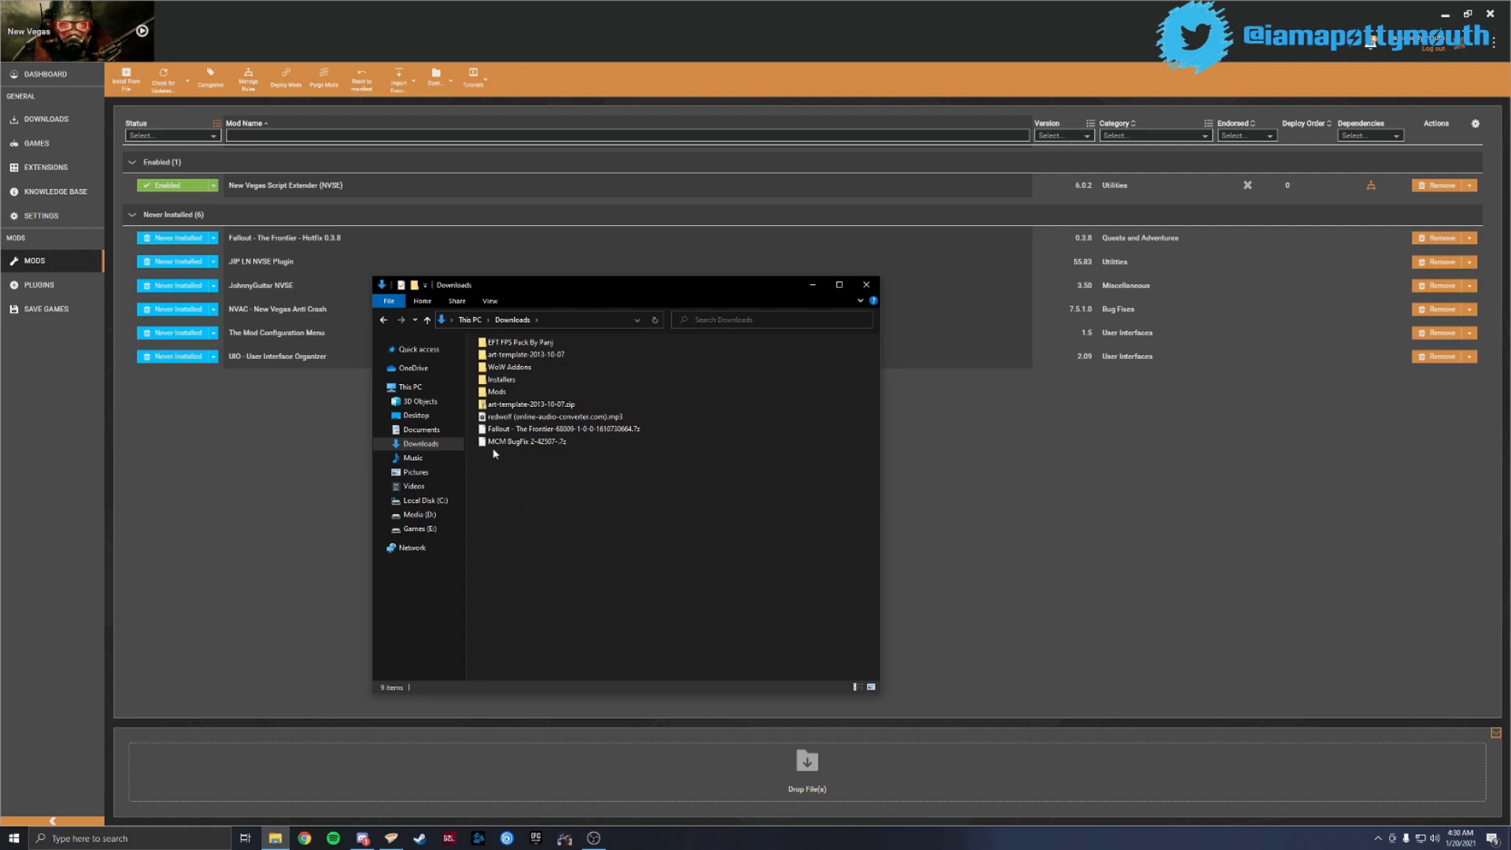
click(497, 447)
ctrl+click(495, 432)
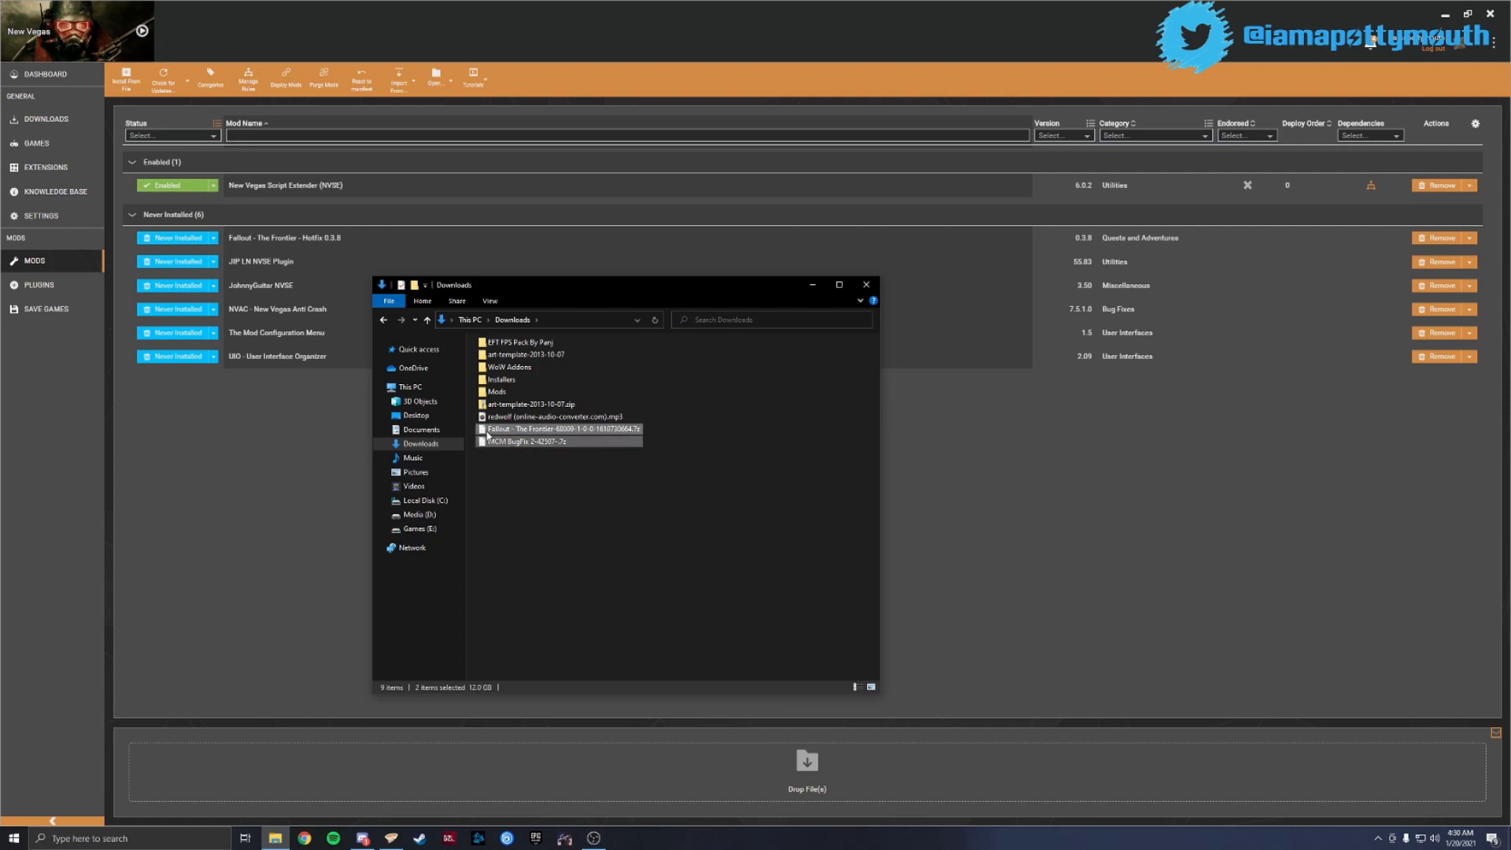
drag(598, 442, 804, 775)
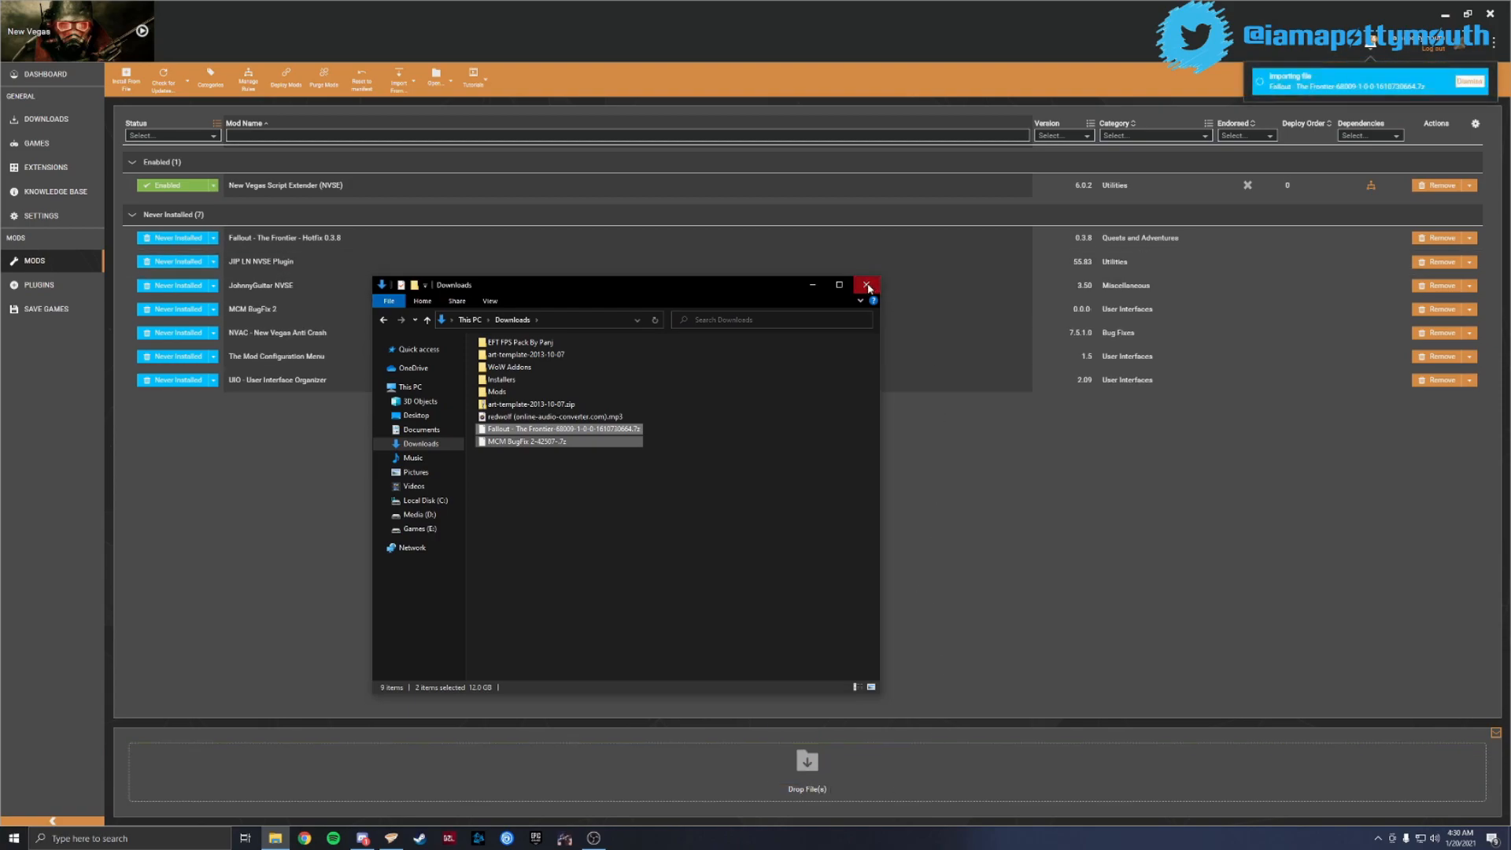
click(867, 284)
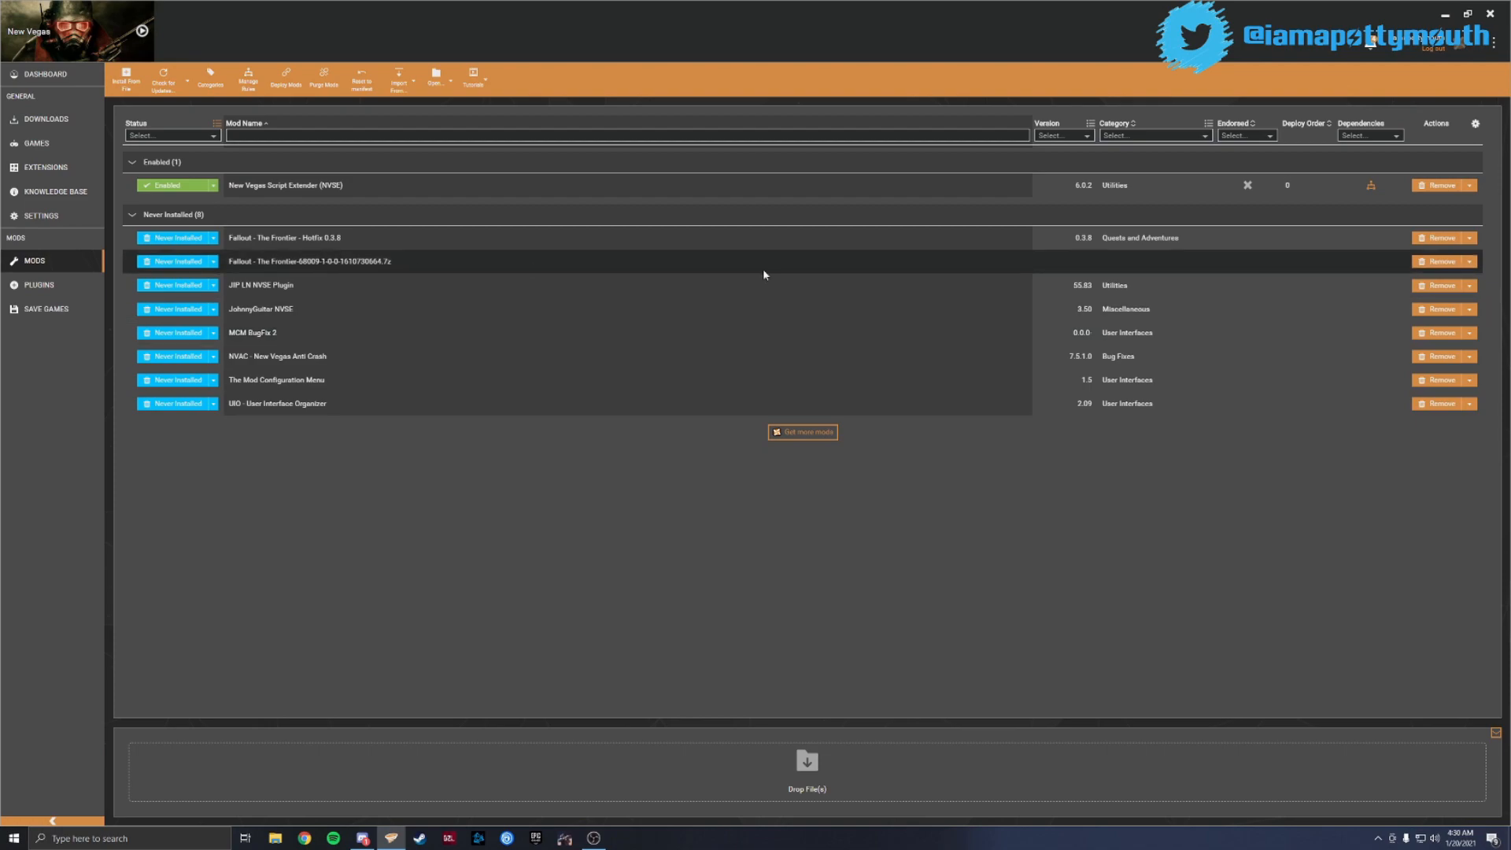
Guess the IDs of the MCM BugFix 2 and Fallout - The Frontier mod entries and dismiss the notification
right_click(291, 340)
click(336, 440)
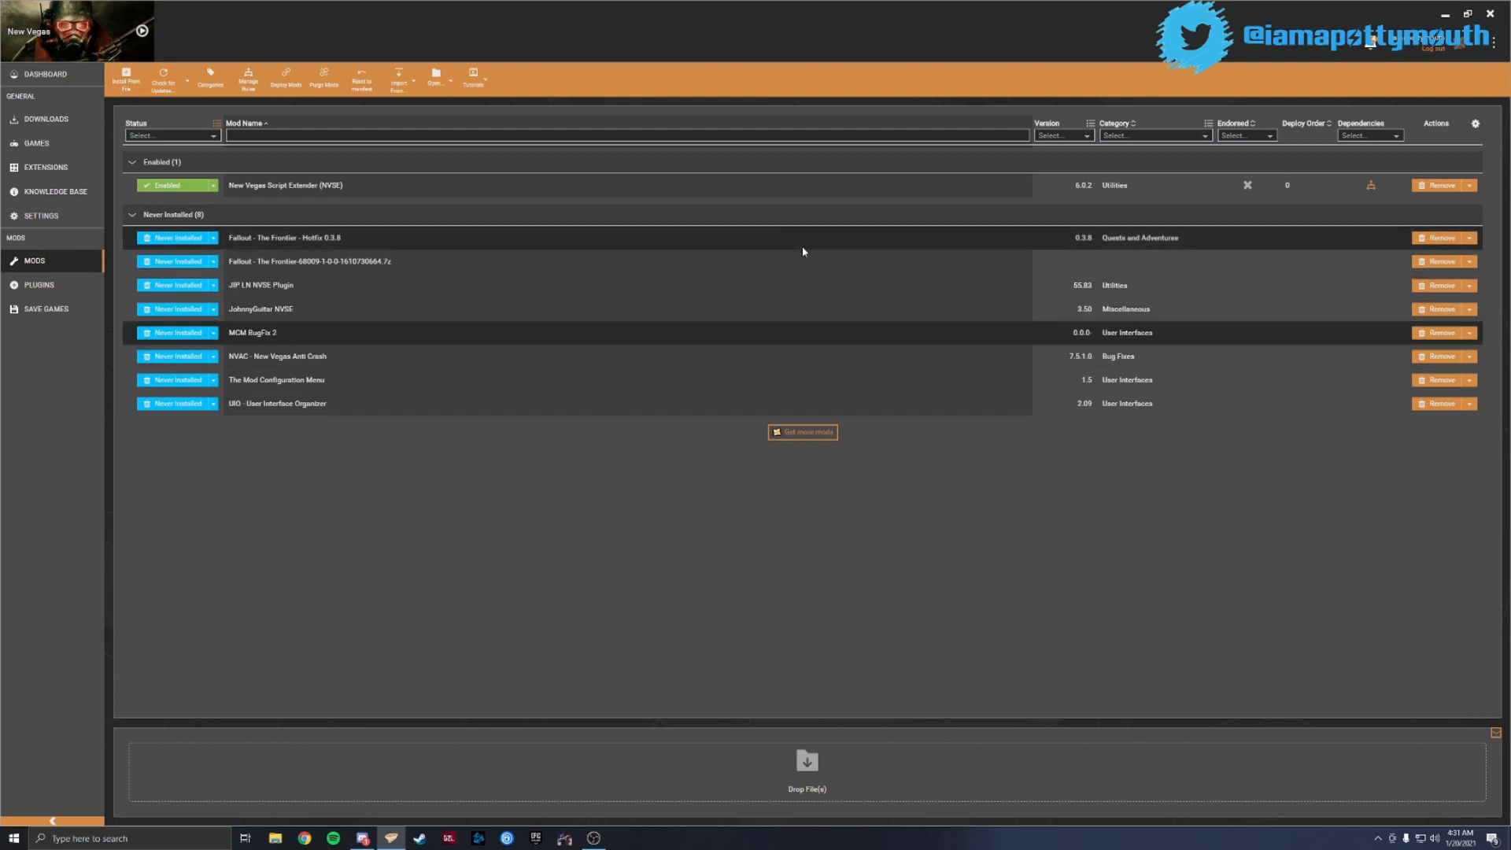
right_click(336, 262)
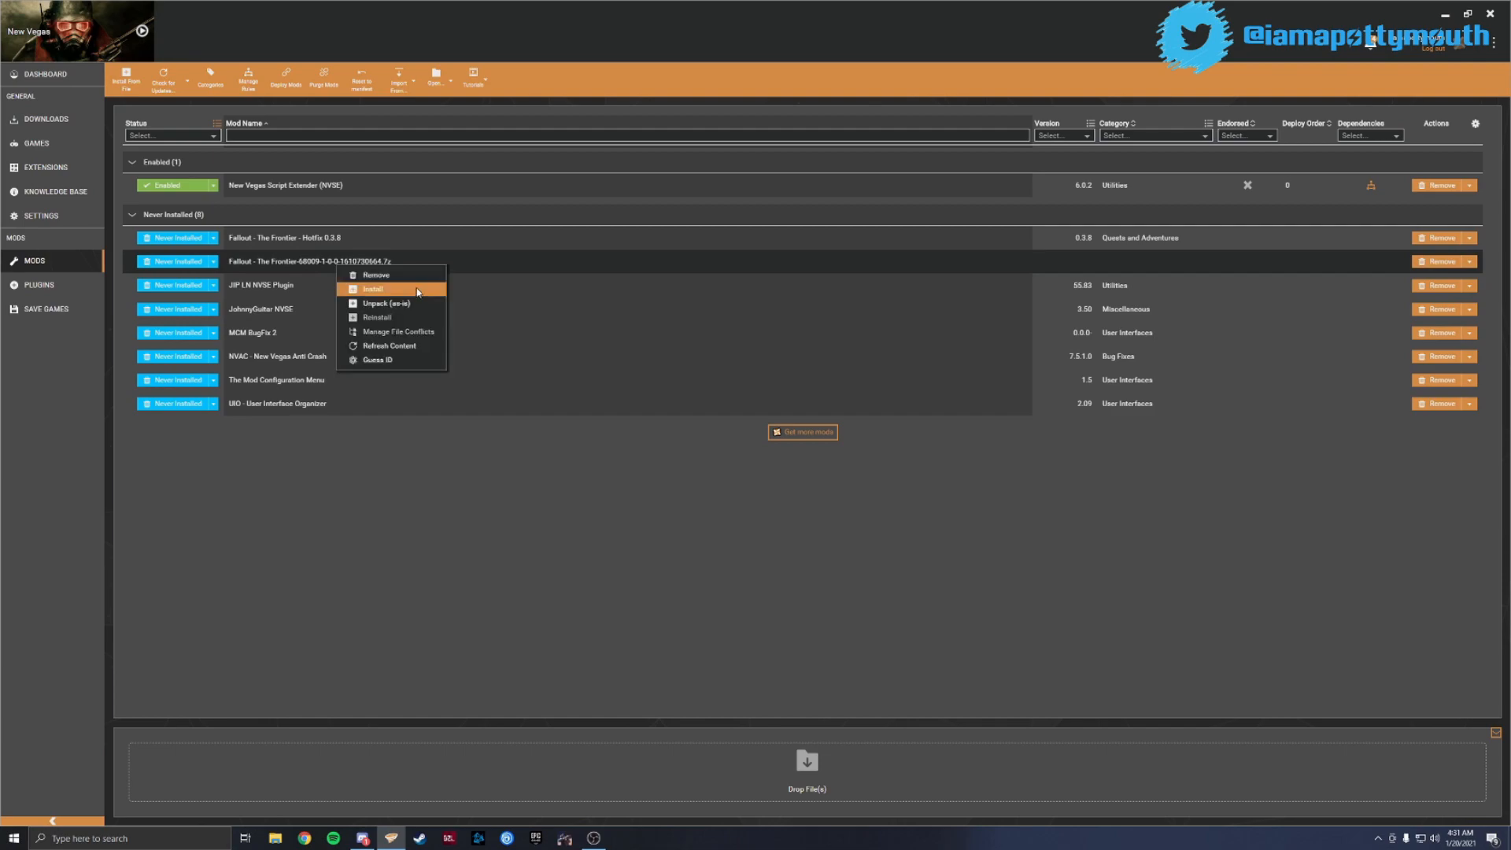
click(367, 360)
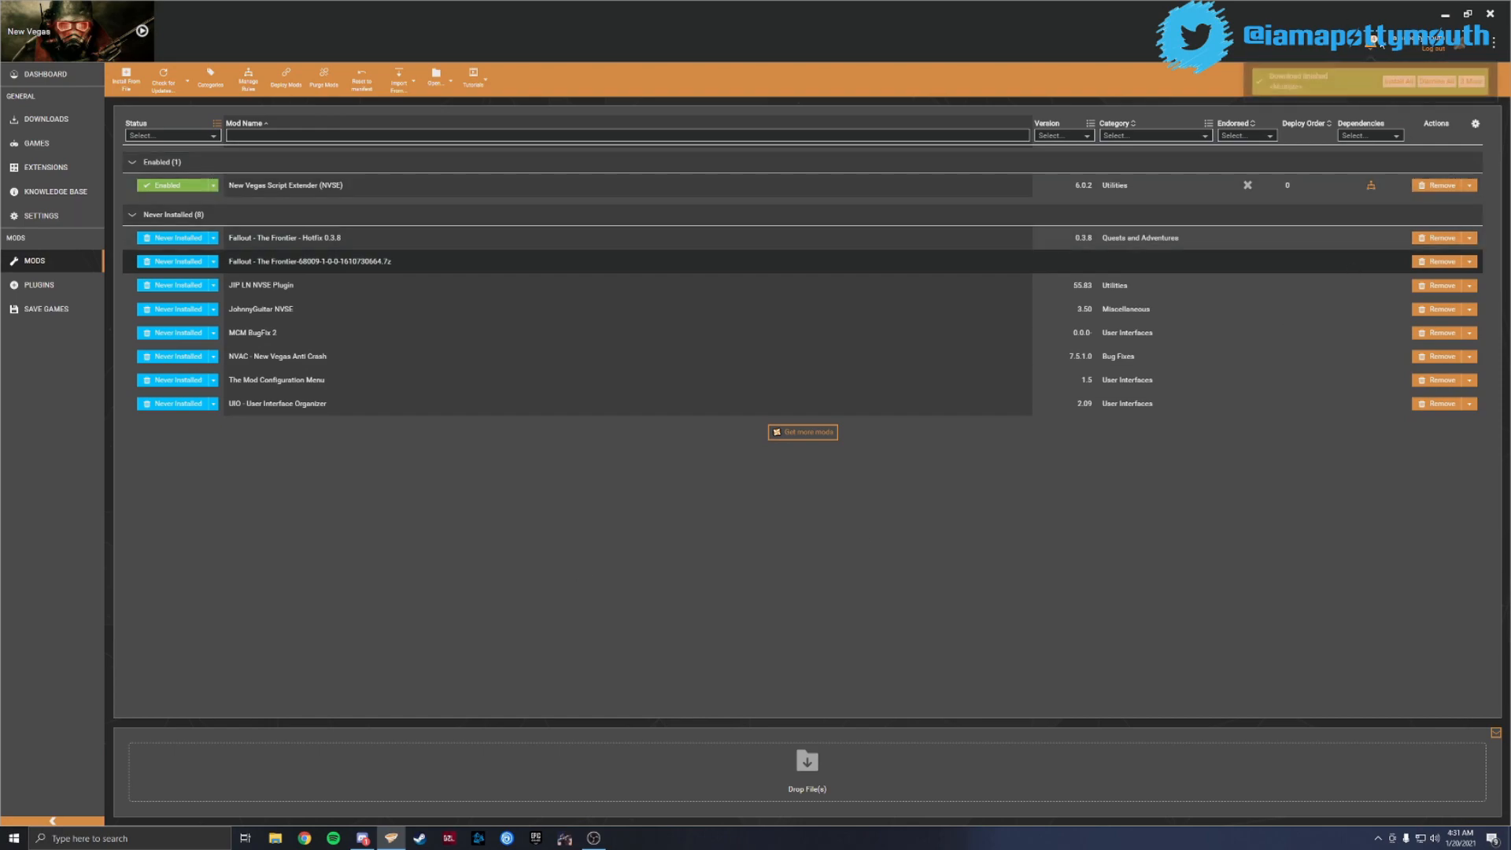
click(1436, 81)
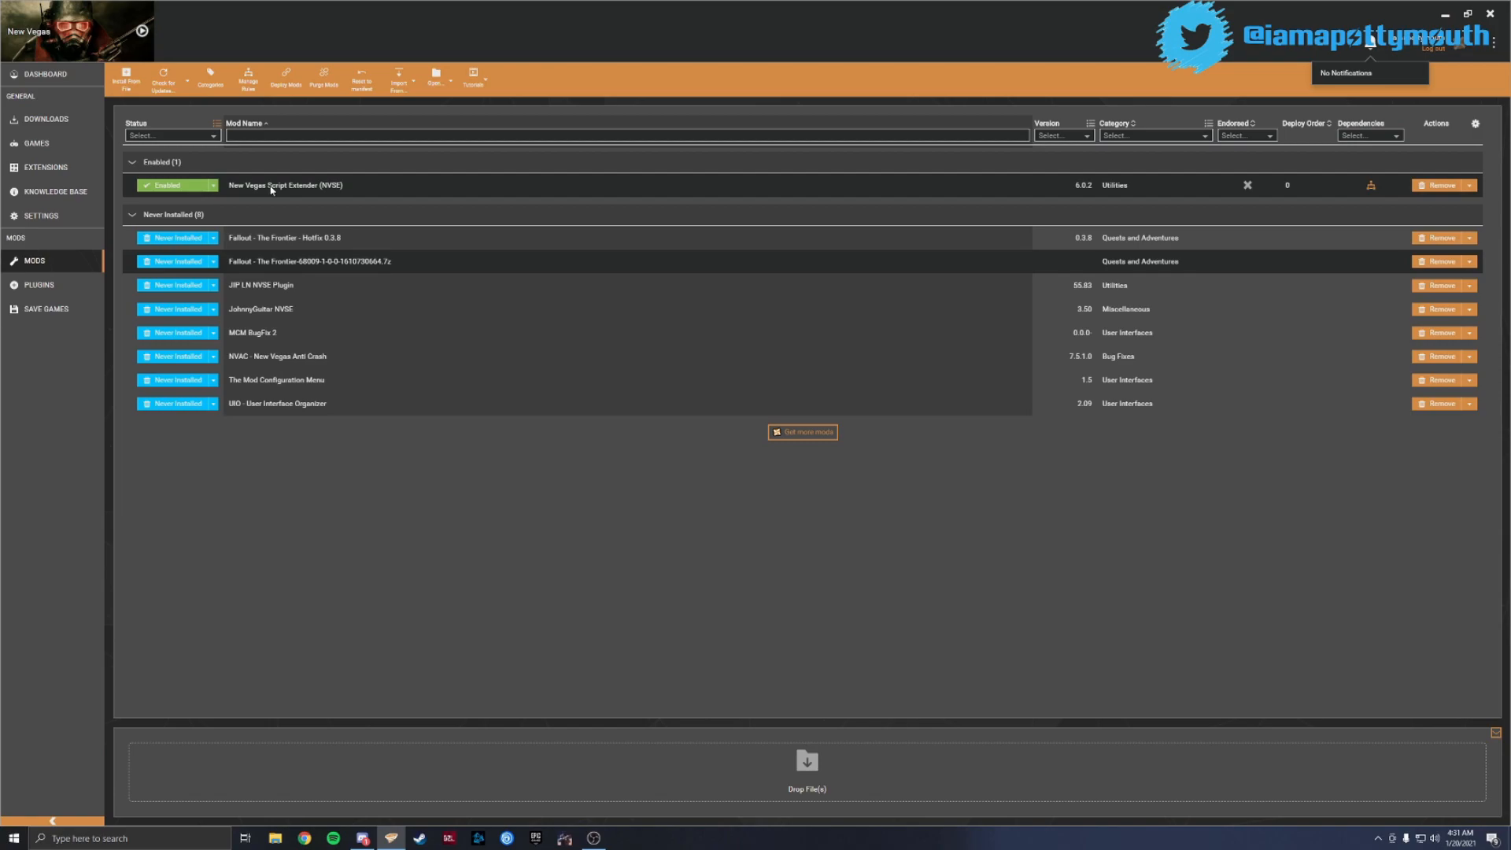
Open the Vortex dashboard to view the tools for Fallout: New Vegas
click(75, 78)
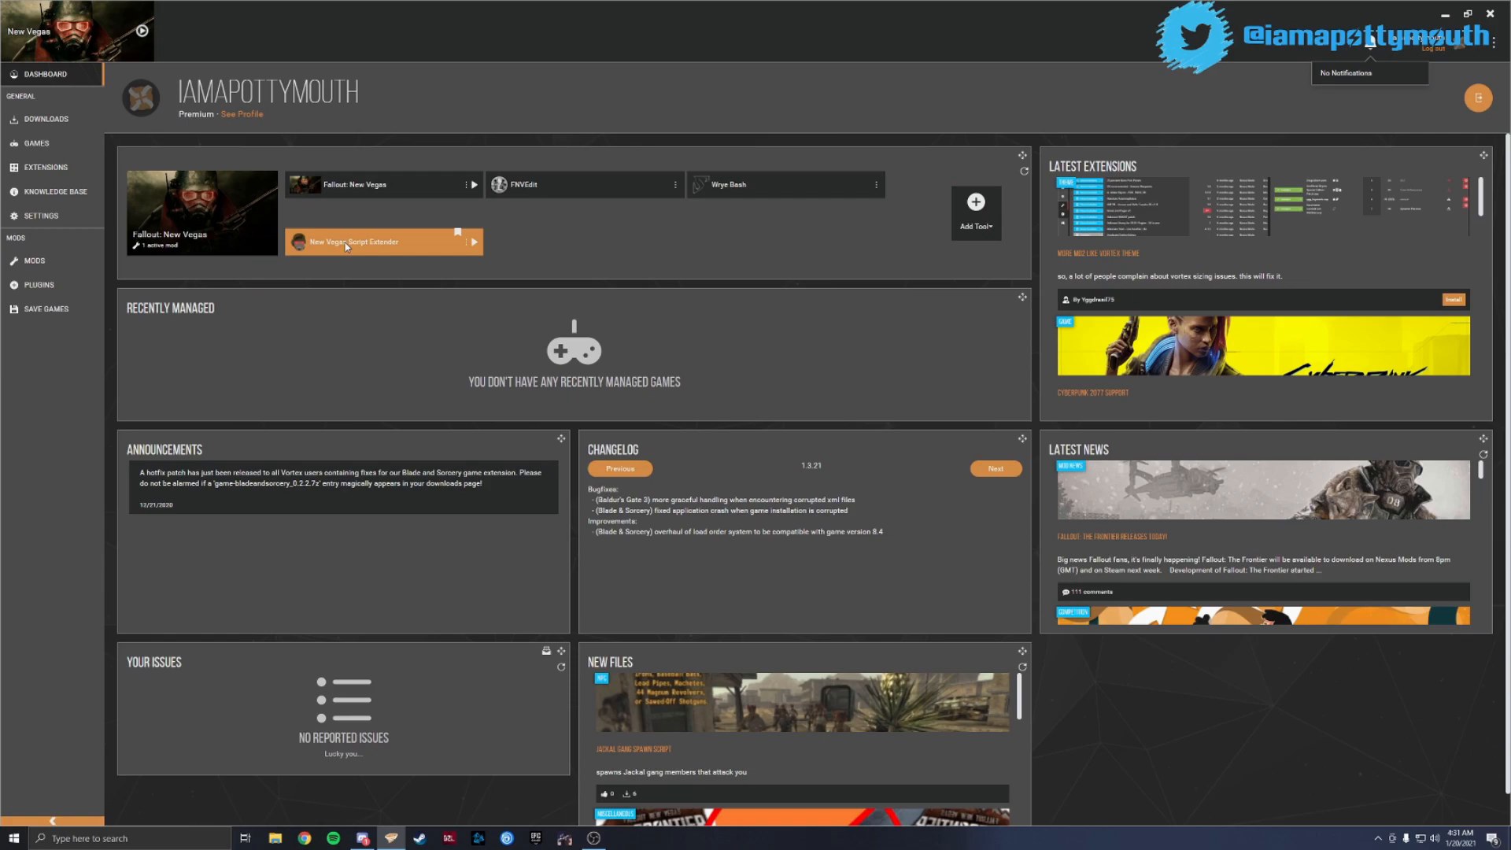
Try to launch the New Vegas Script Extender tool from the dashboard and read the error details
click(474, 239)
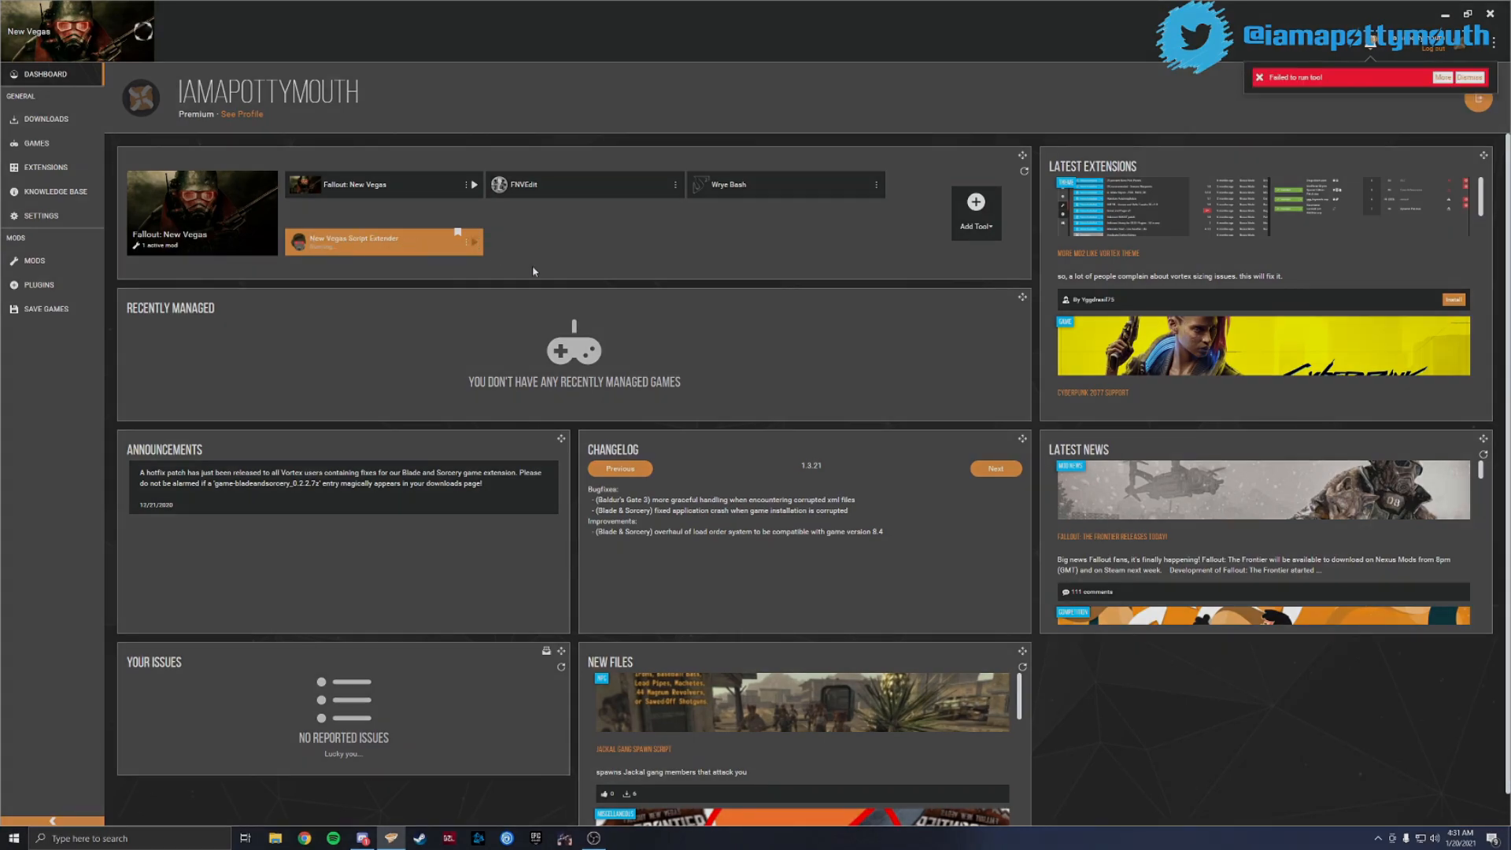
click(1443, 78)
click(561, 88)
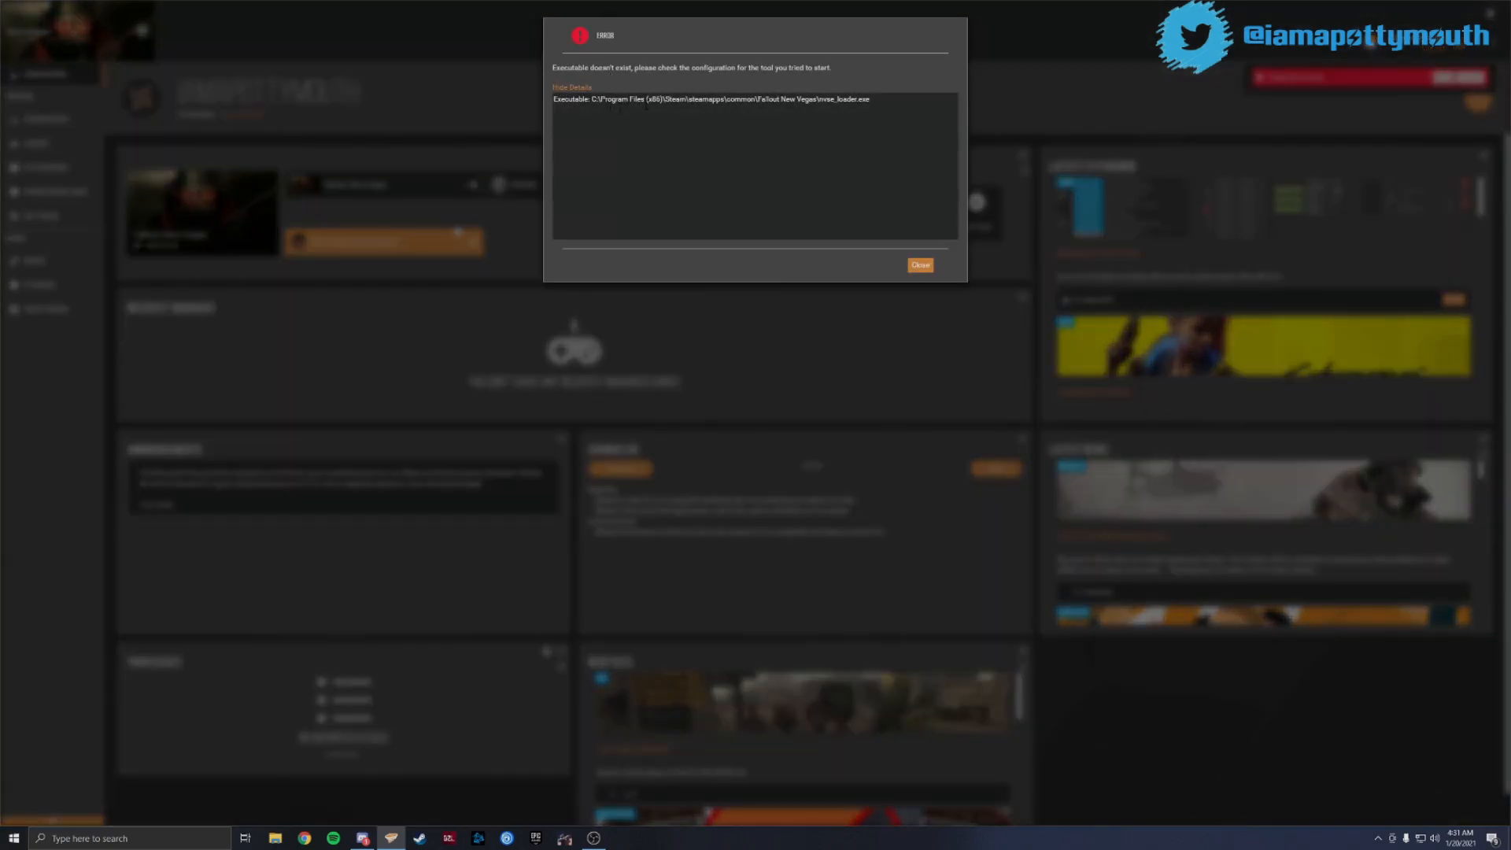
click(920, 265)
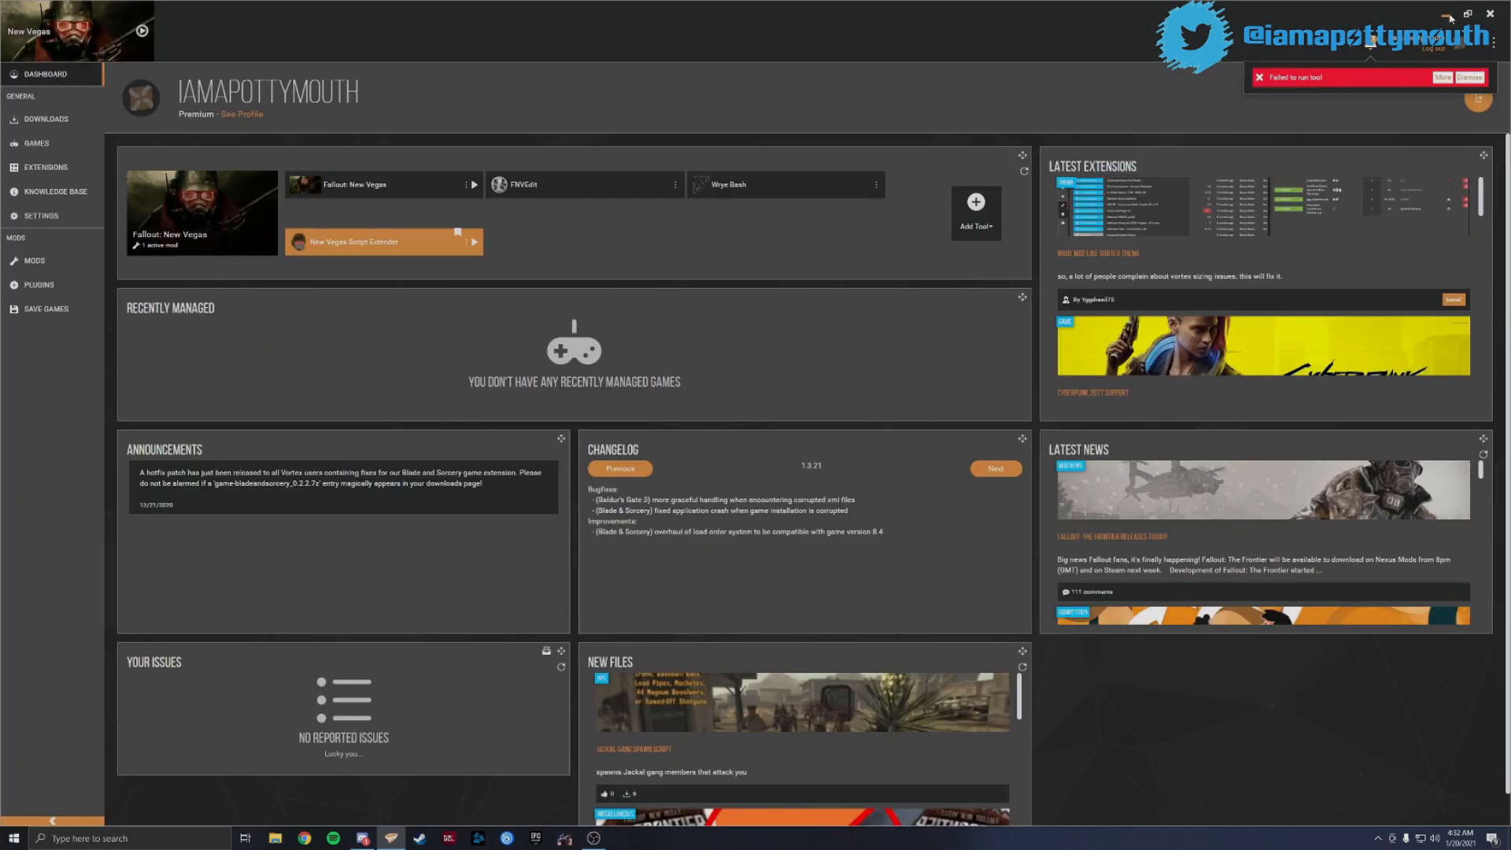
Check C:\Program Files (x86)\Steam\steamapps\common in File Explorer for the Fallout New Vegas folder and return to Vortex
click(1447, 15)
key(super+e)
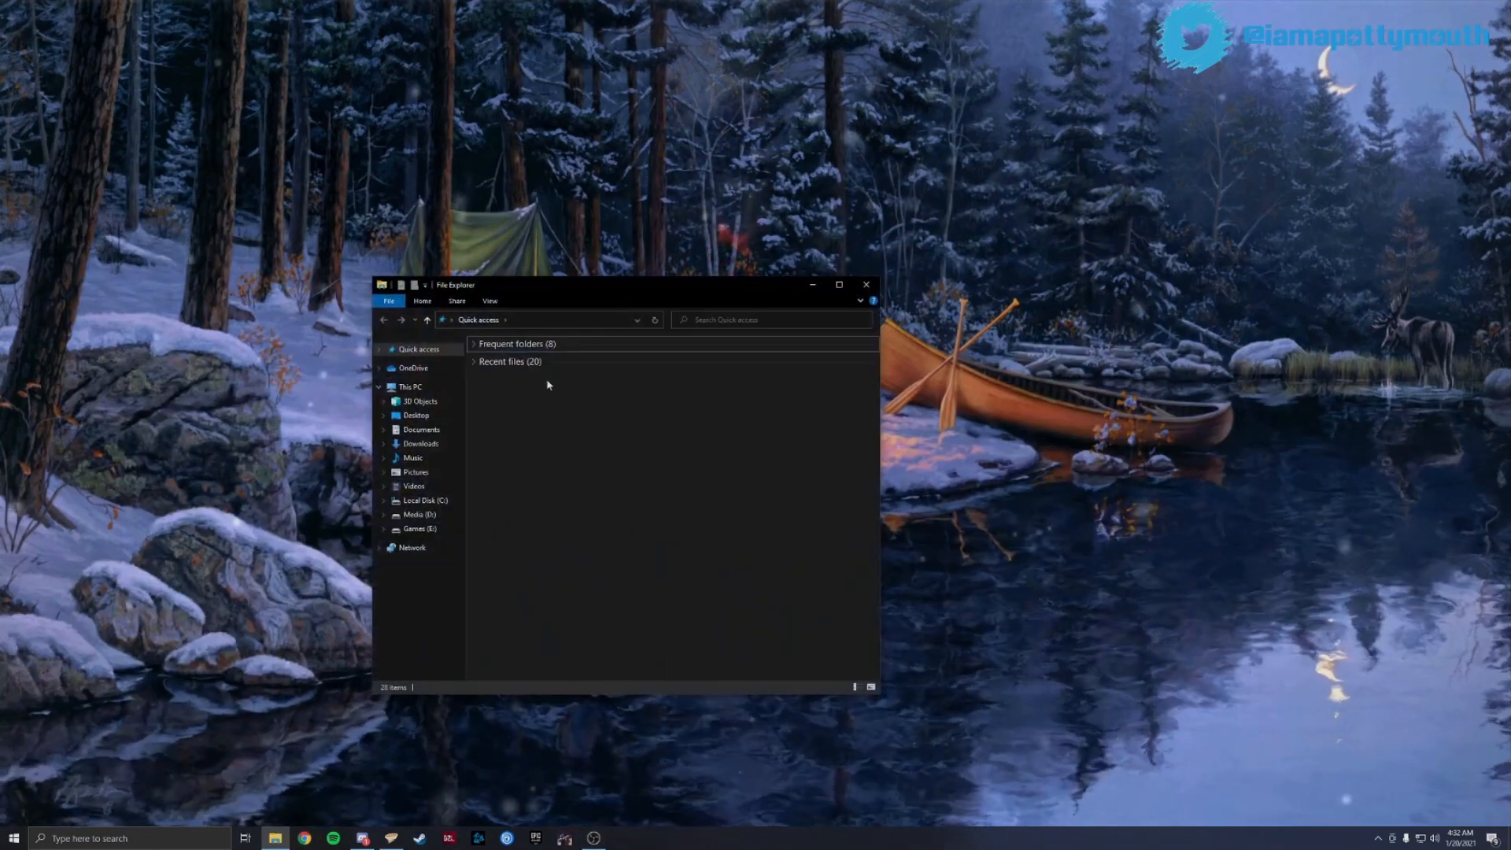
click(422, 502)
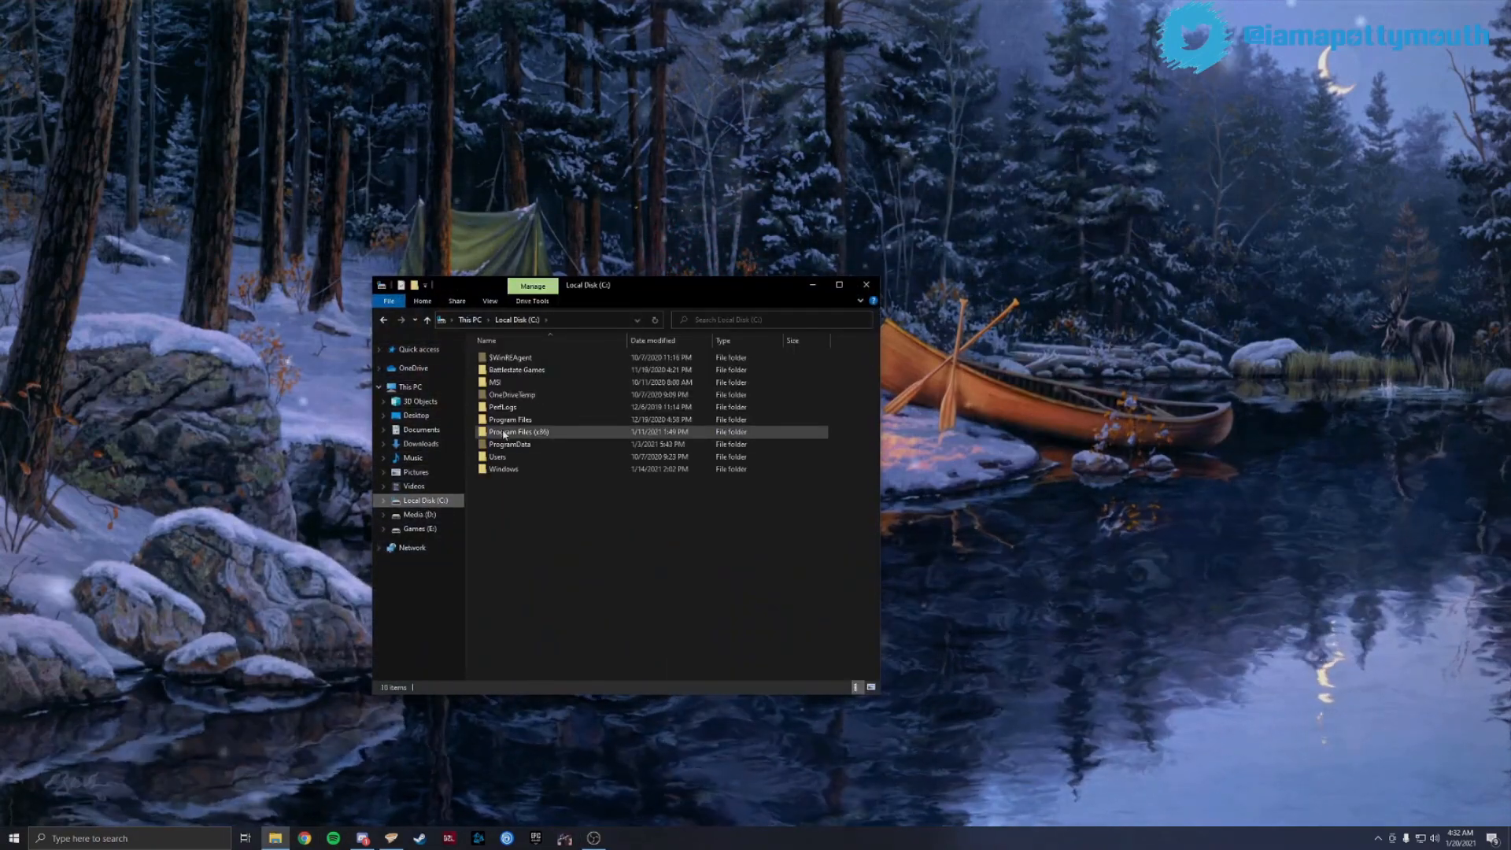
double_click(504, 434)
scroll(548, 511, down, 2)
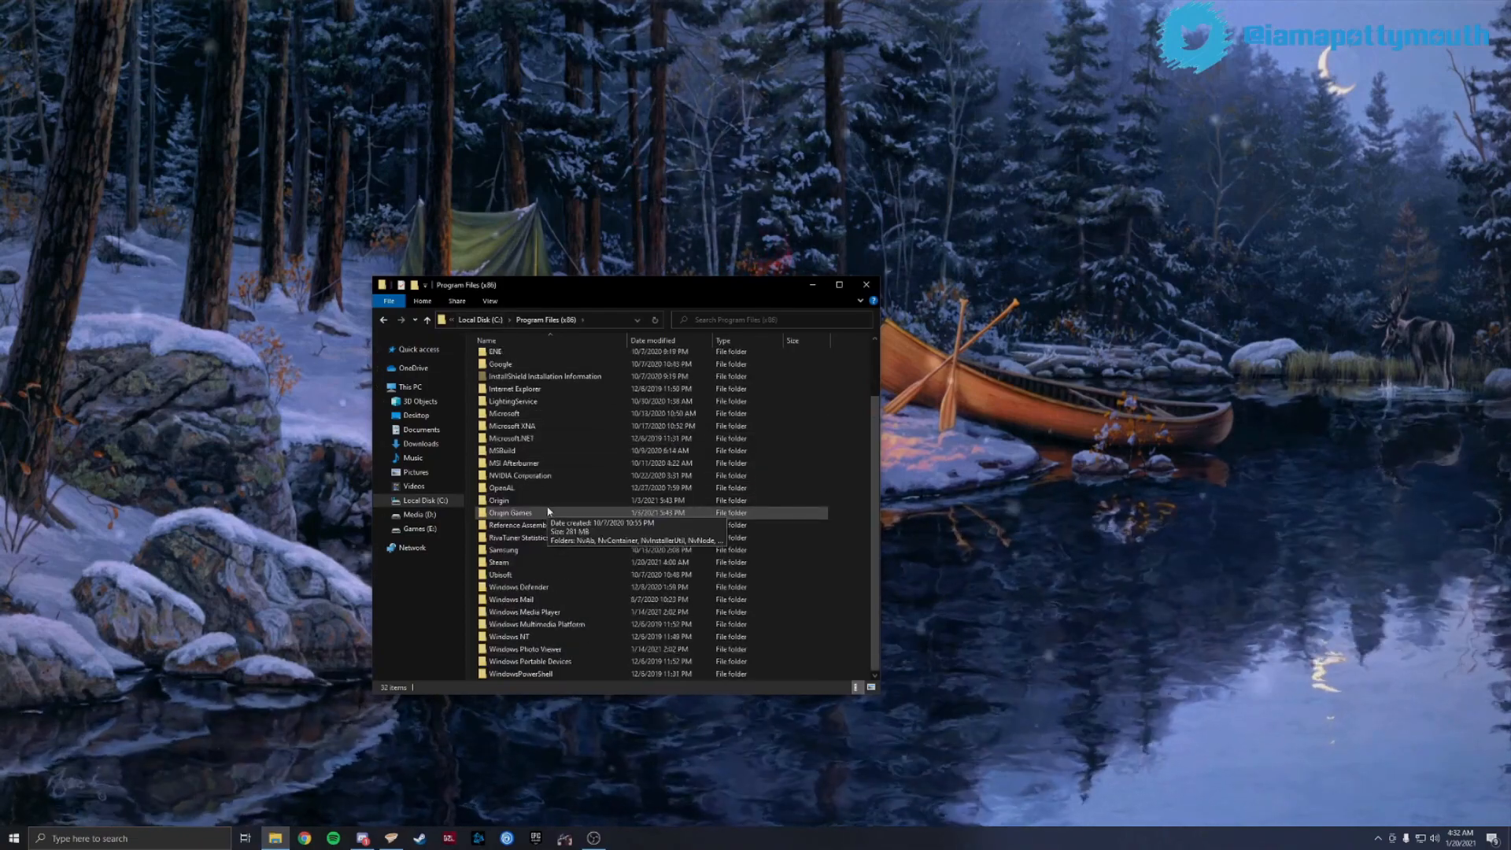
double_click(538, 561)
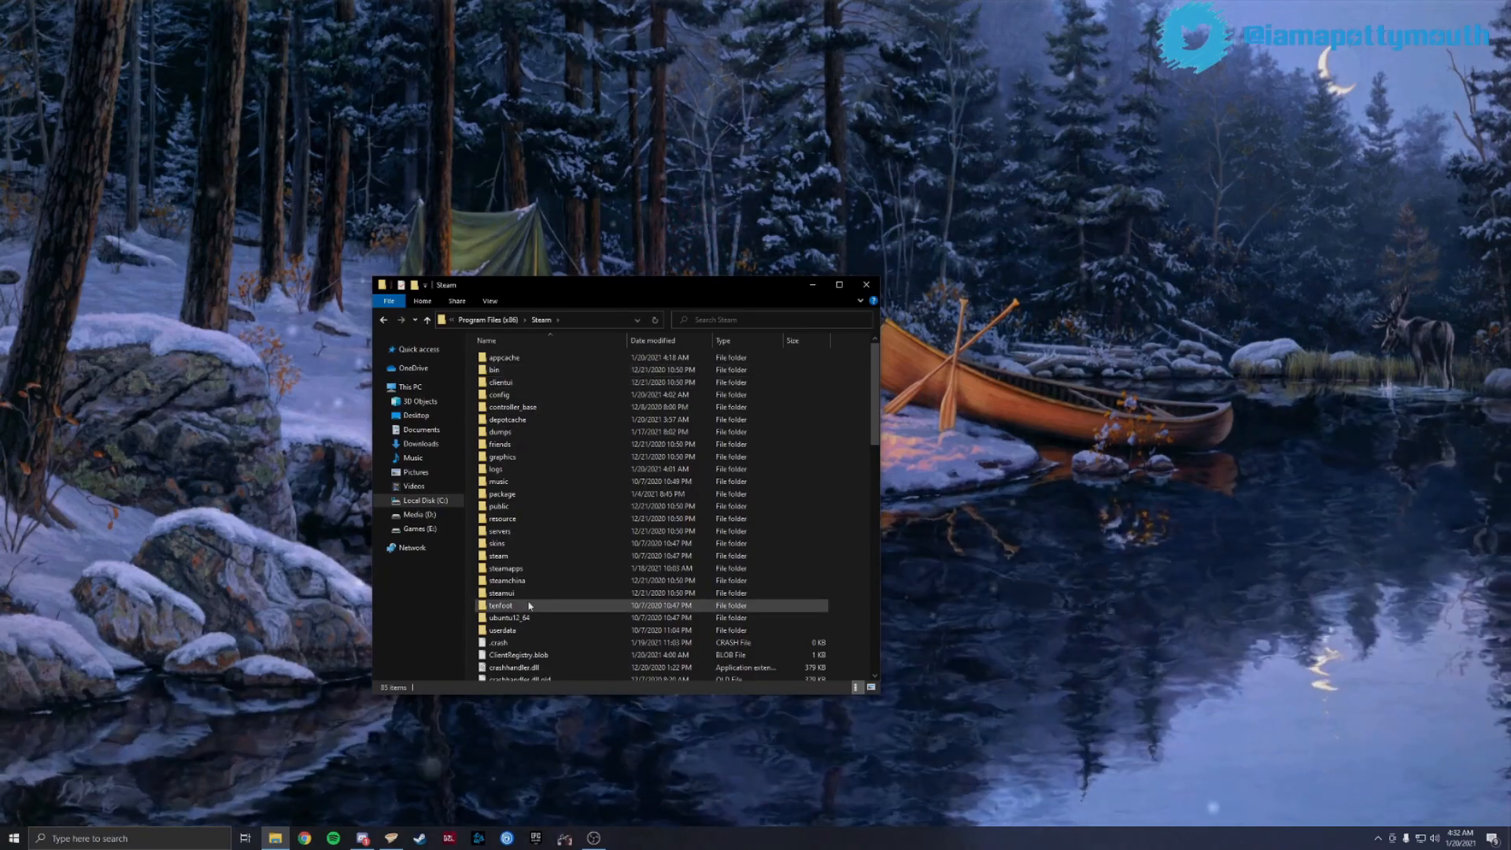
double_click(505, 568)
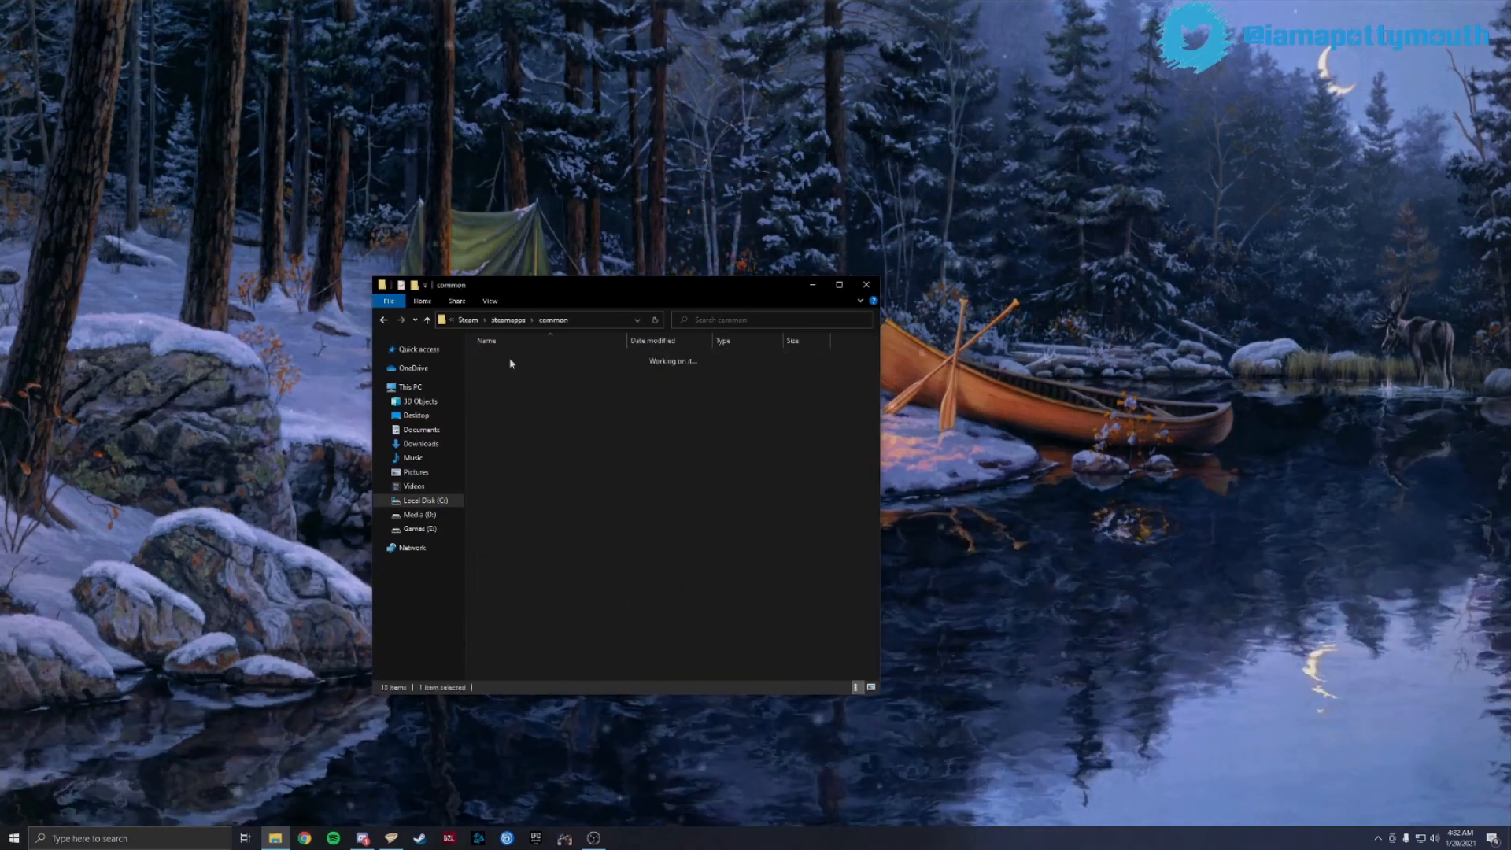
double_click(510, 358)
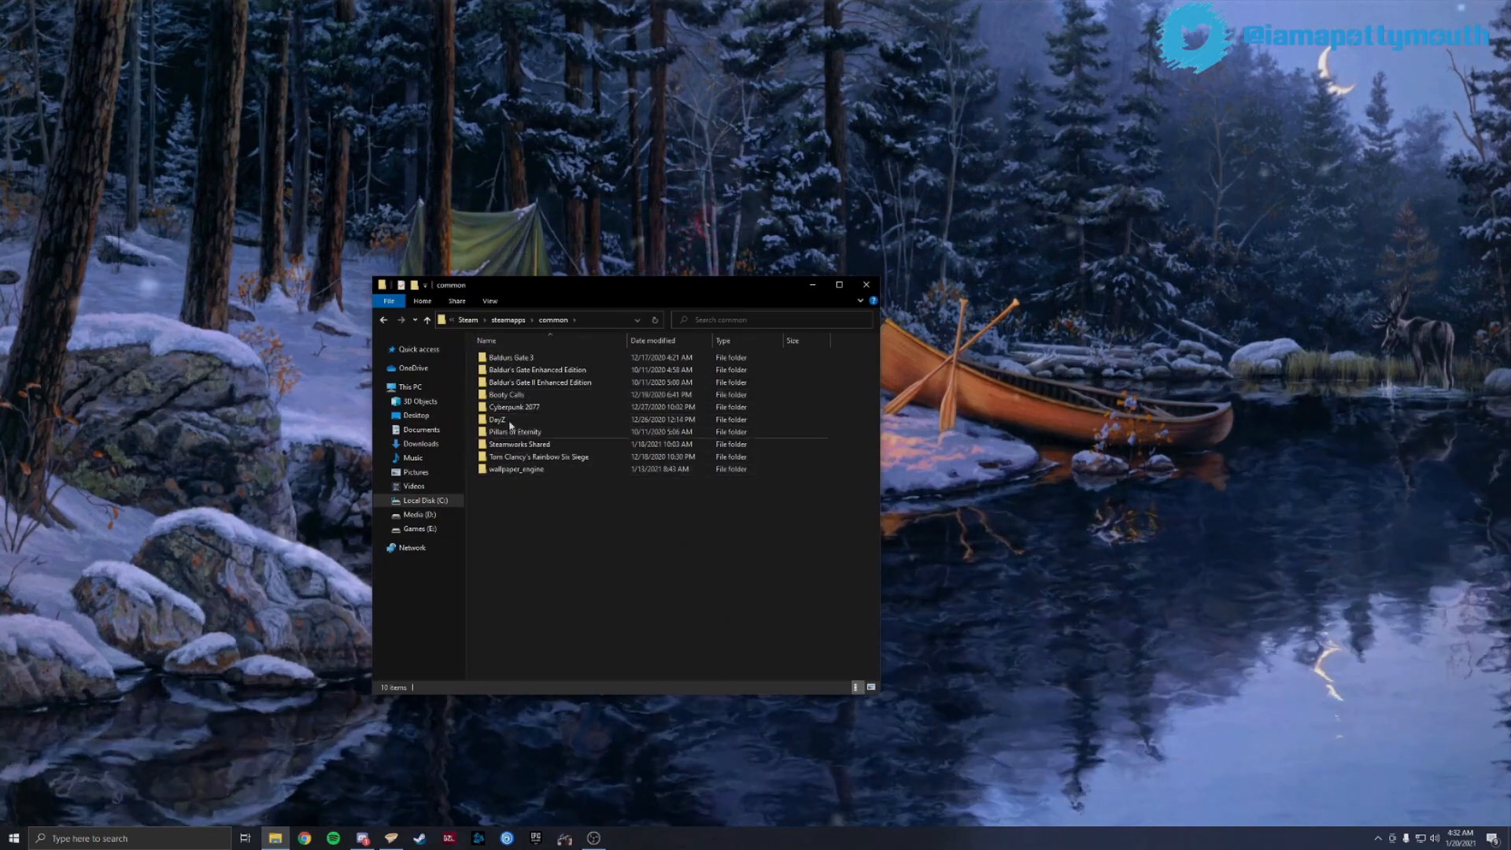
click(428, 319)
click(428, 319)
click(428, 320)
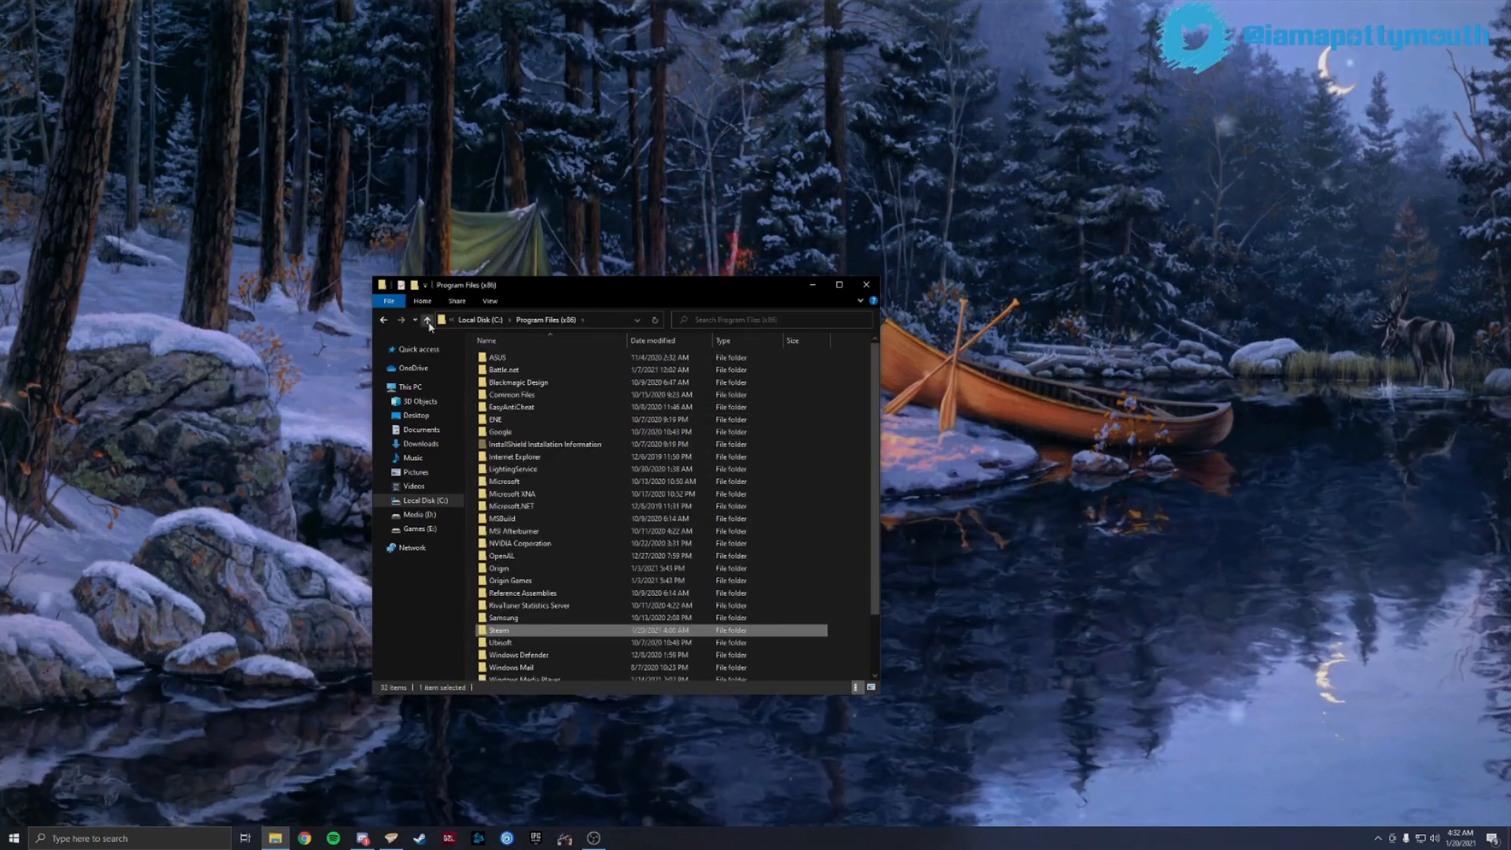
click(427, 319)
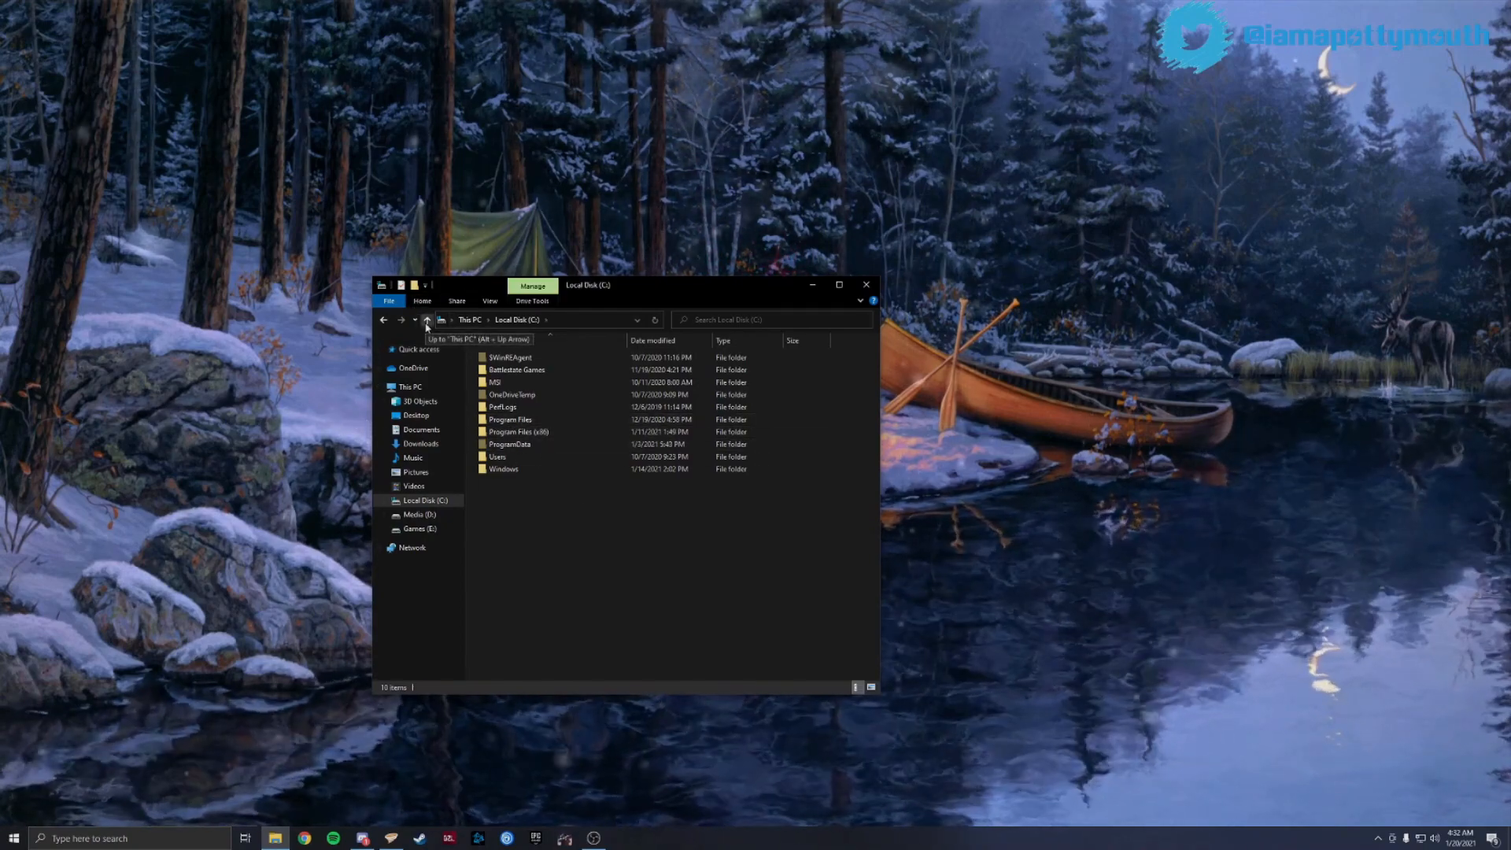
click(427, 320)
click(866, 284)
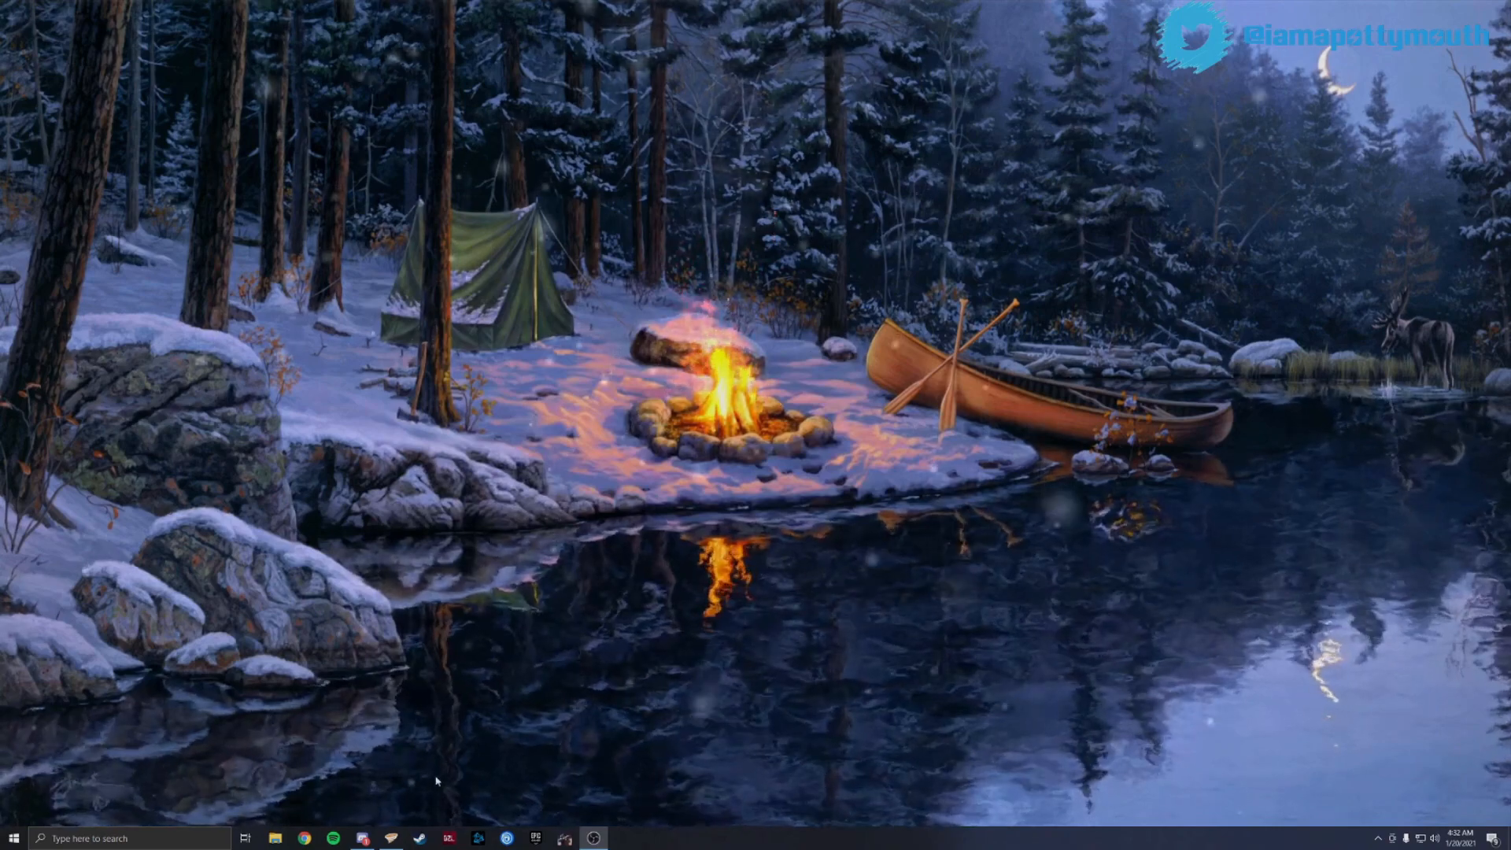
click(391, 838)
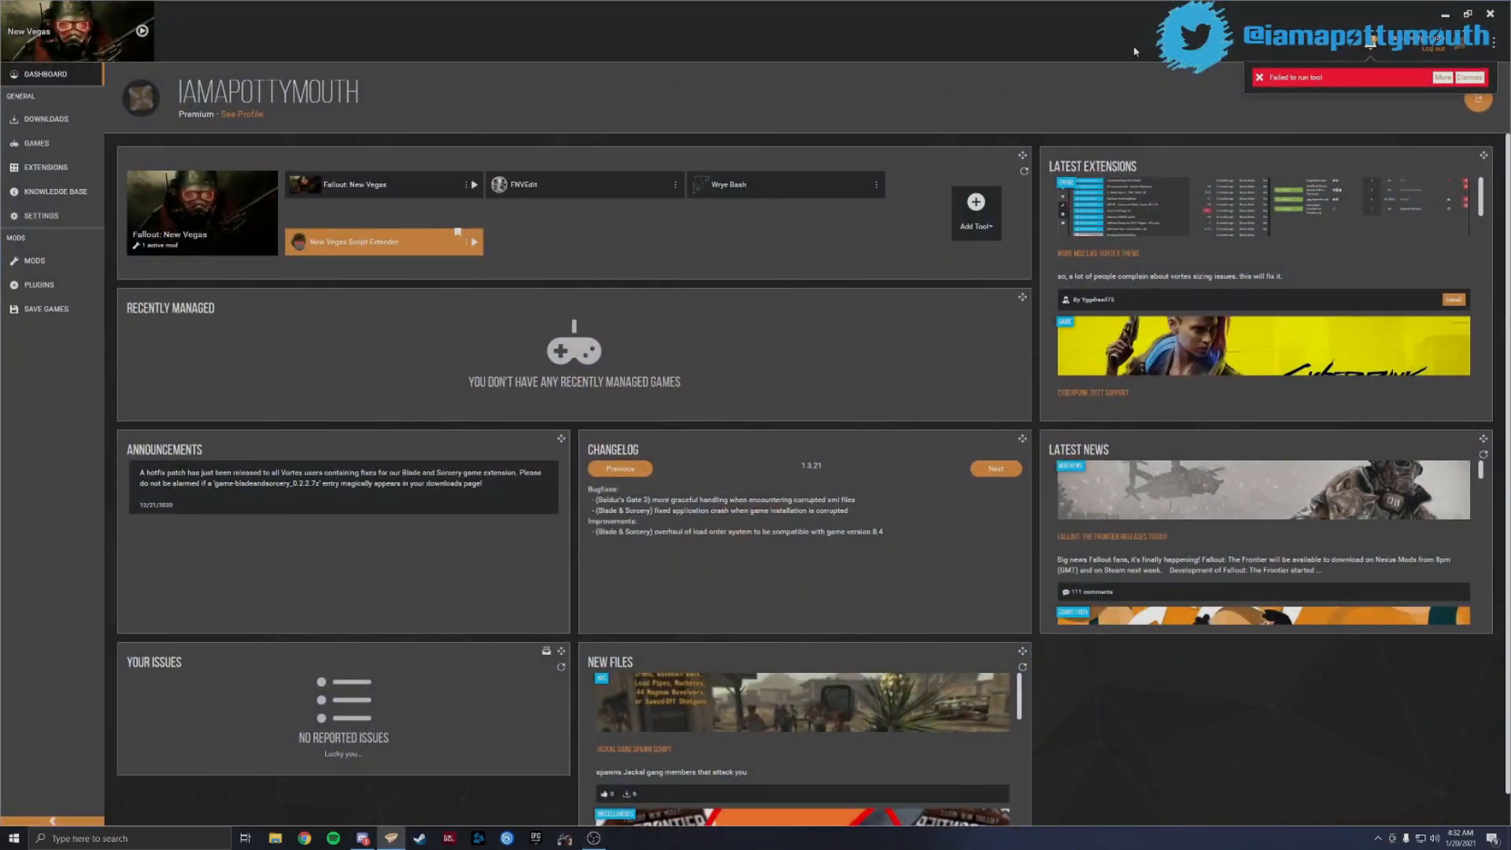
Dismiss the notification and look through the Mods, Vortex and Interface settings for a game path option
click(1454, 77)
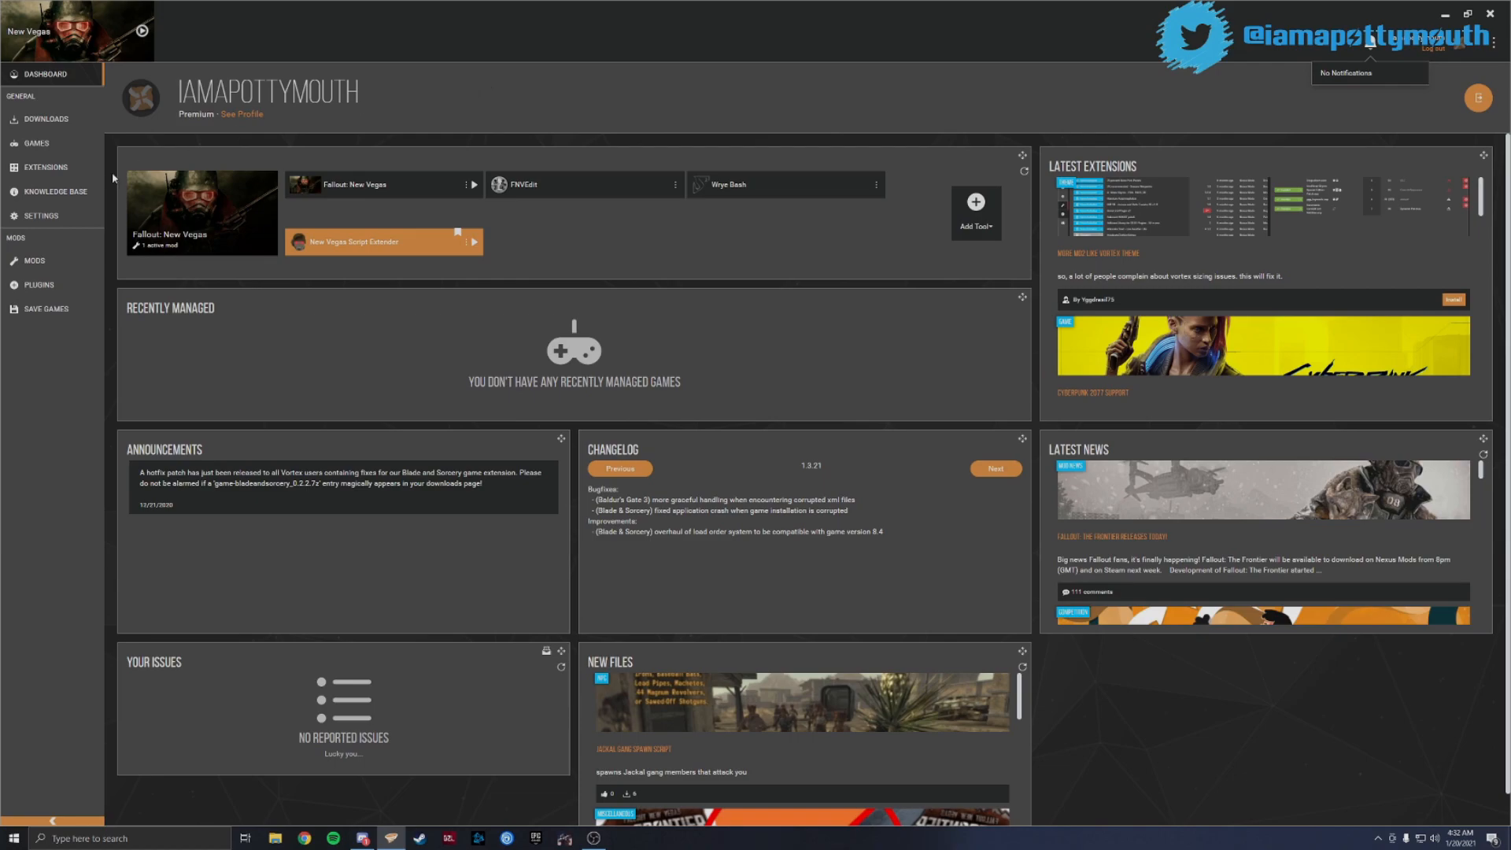
click(43, 216)
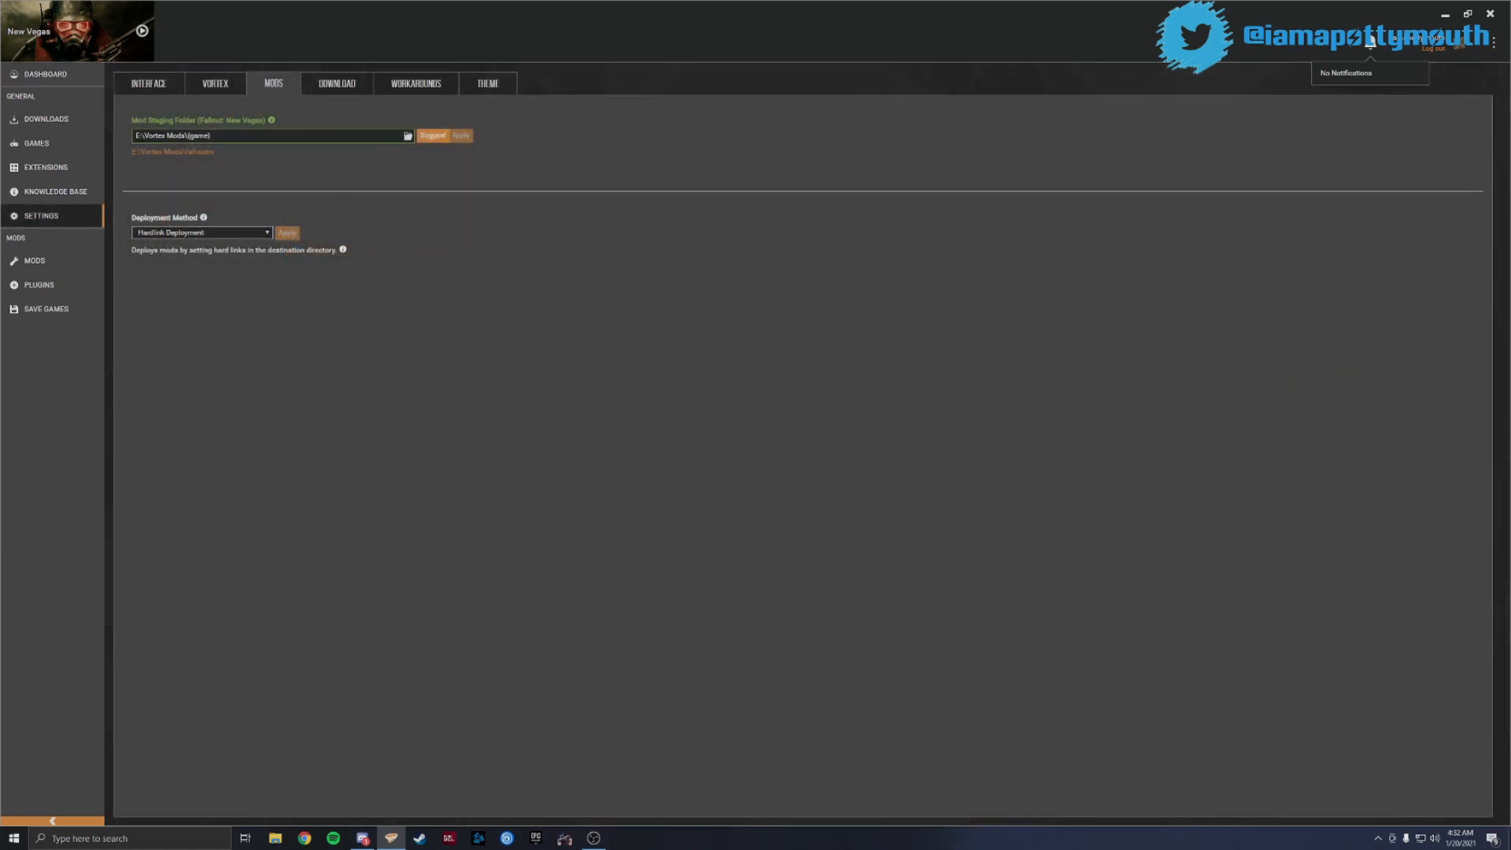
click(228, 87)
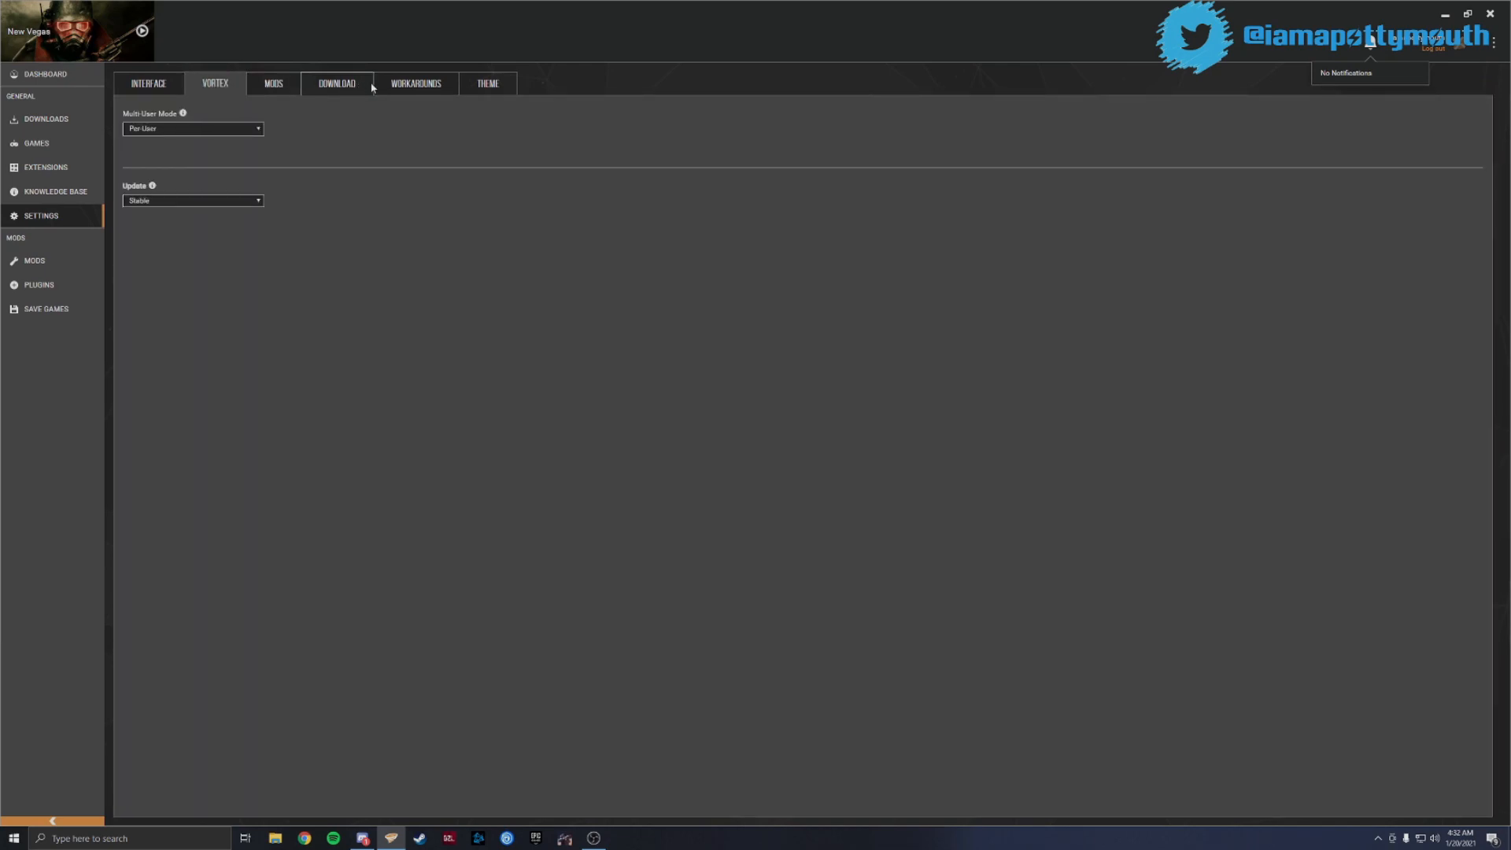
click(173, 80)
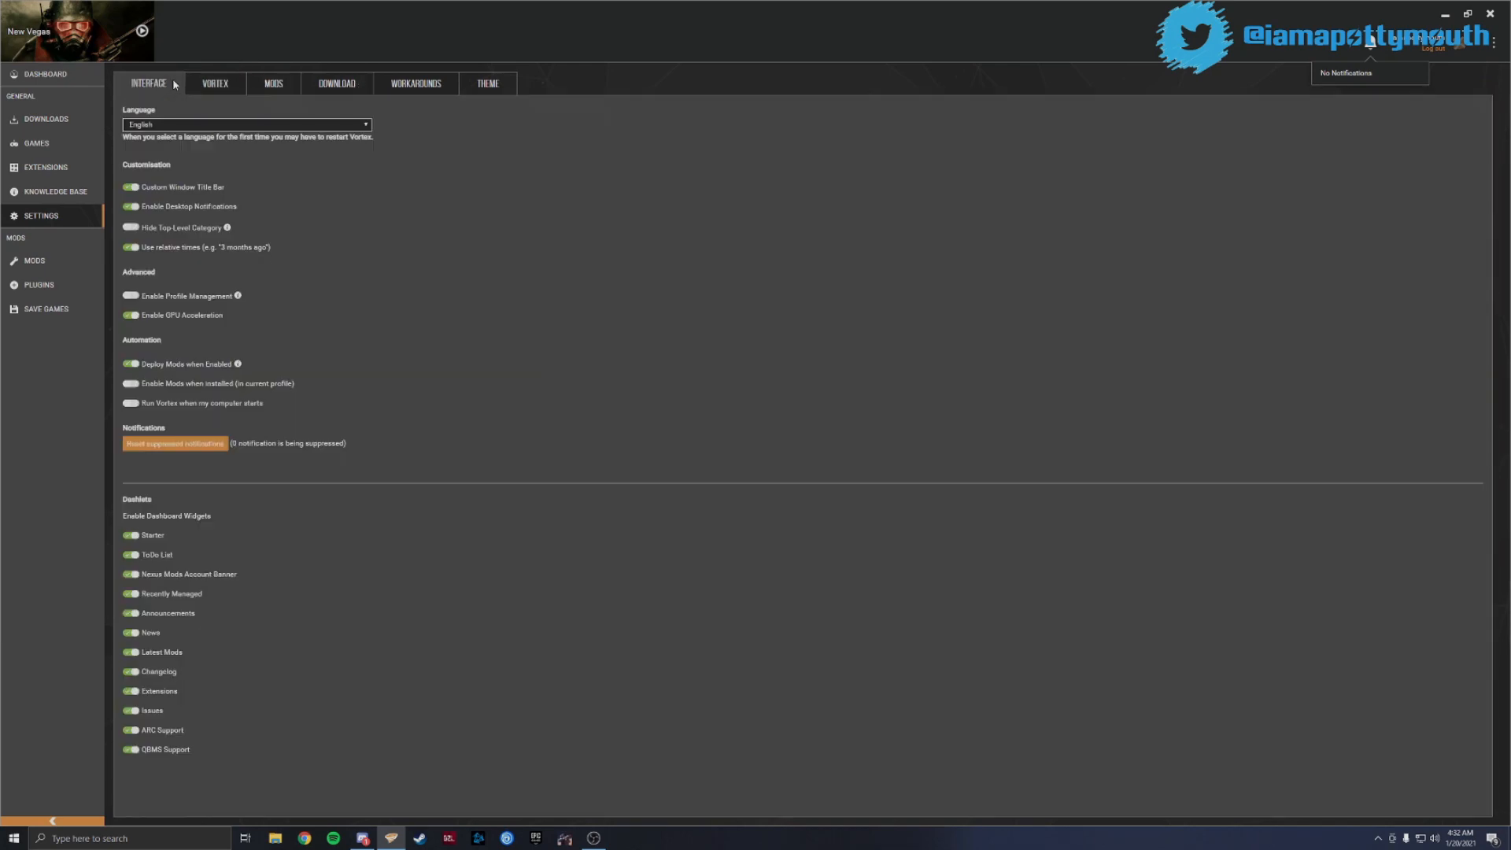
click(45, 76)
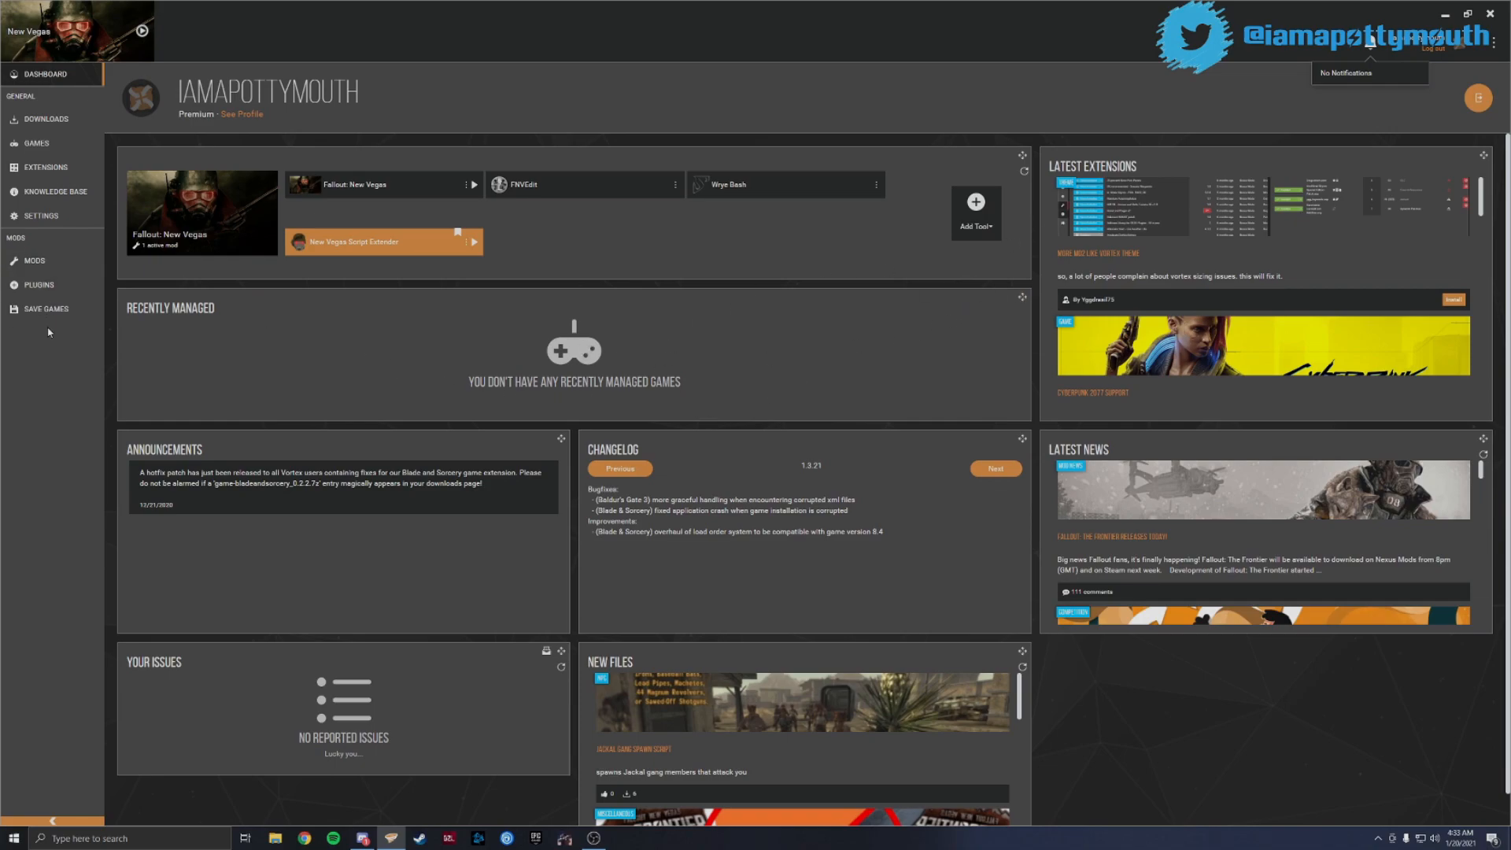
click(1494, 41)
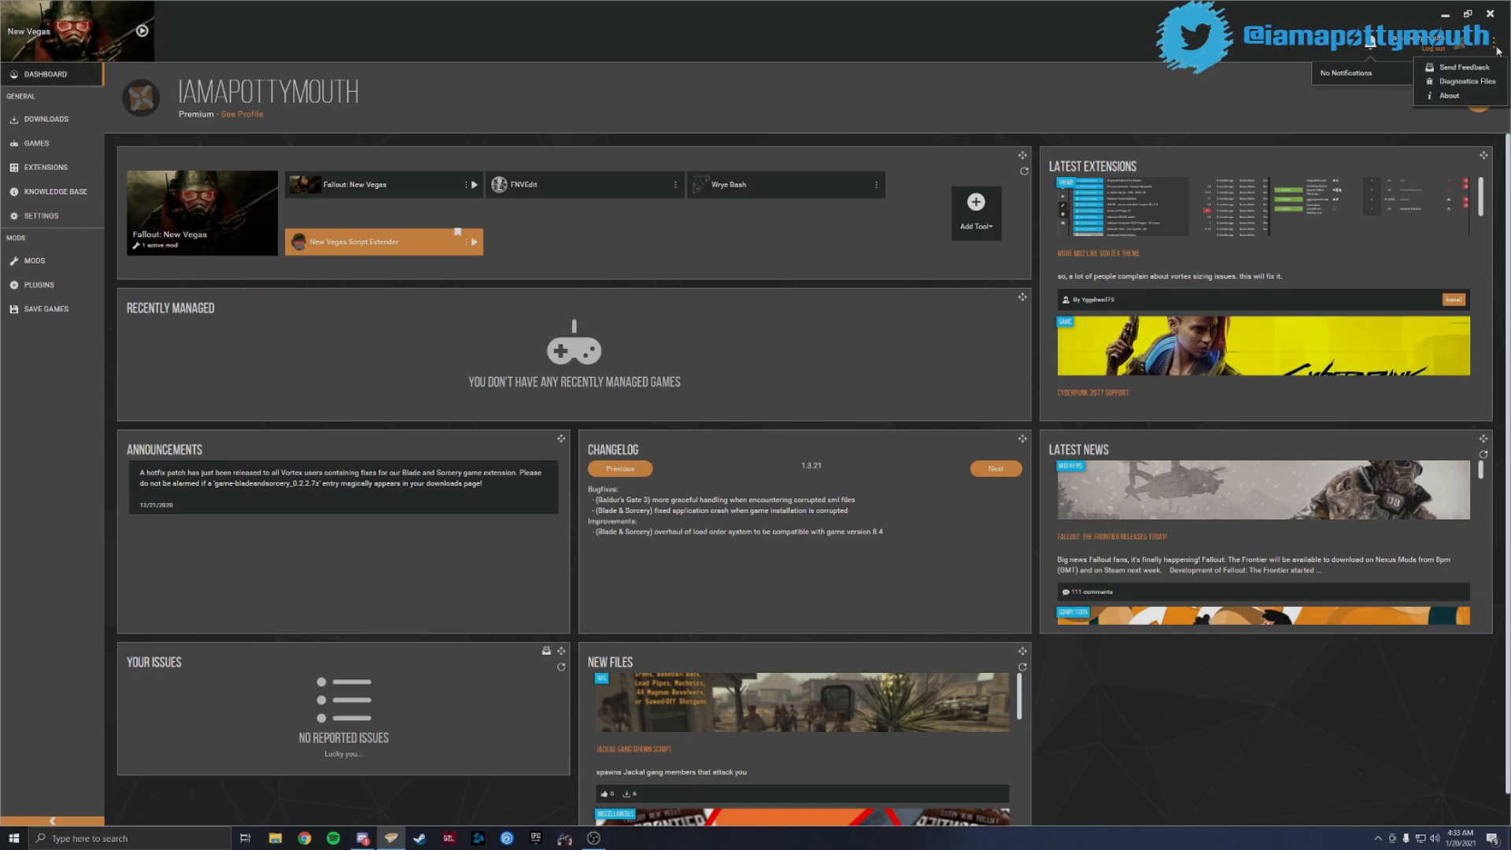
click(1494, 44)
Run New Vegas Script Extender again and examine the executable path given in the error details
click(1371, 44)
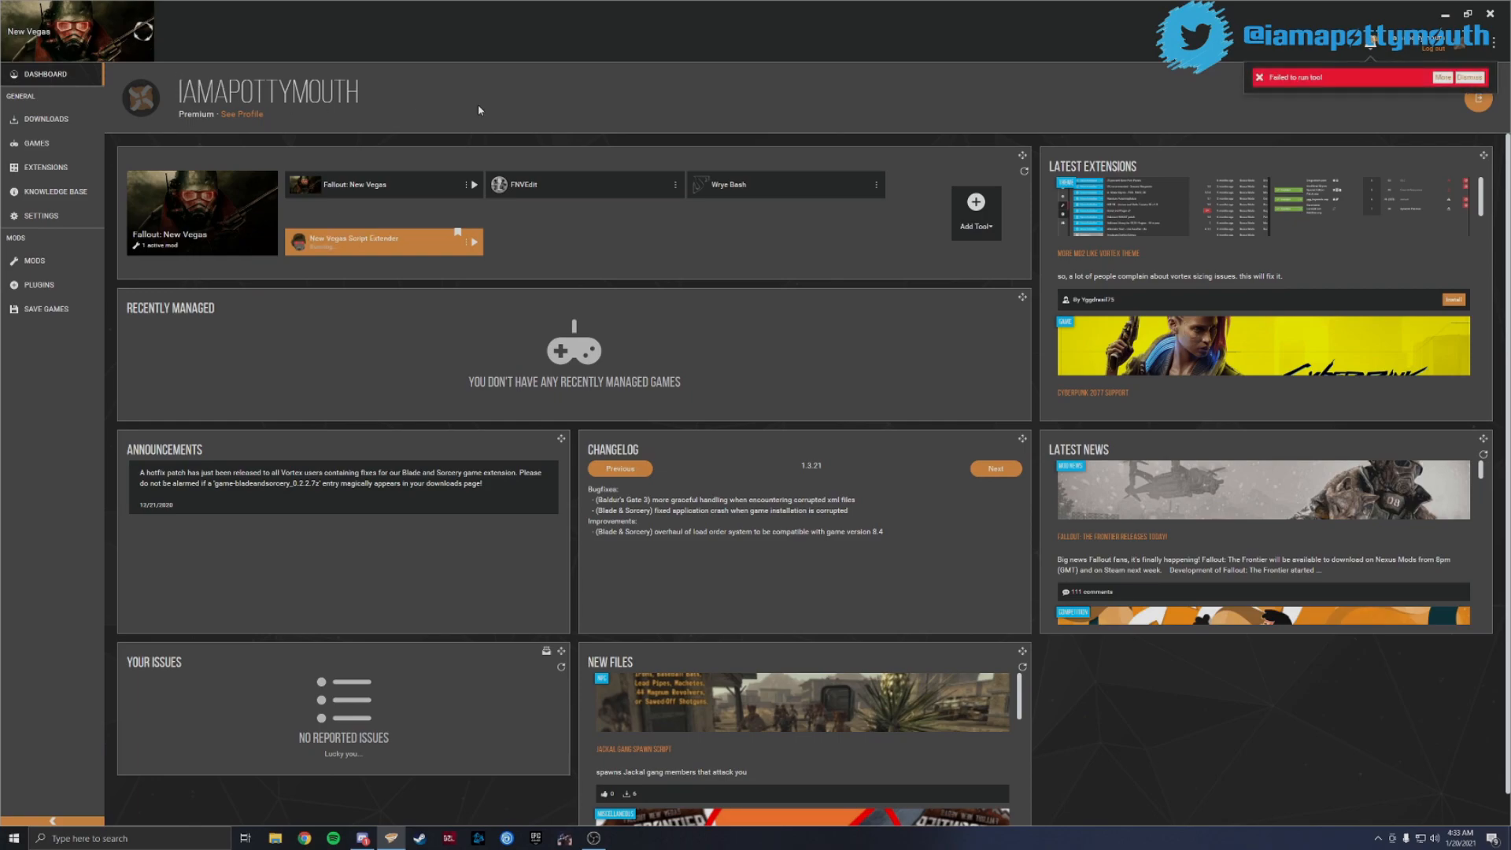
click(1444, 78)
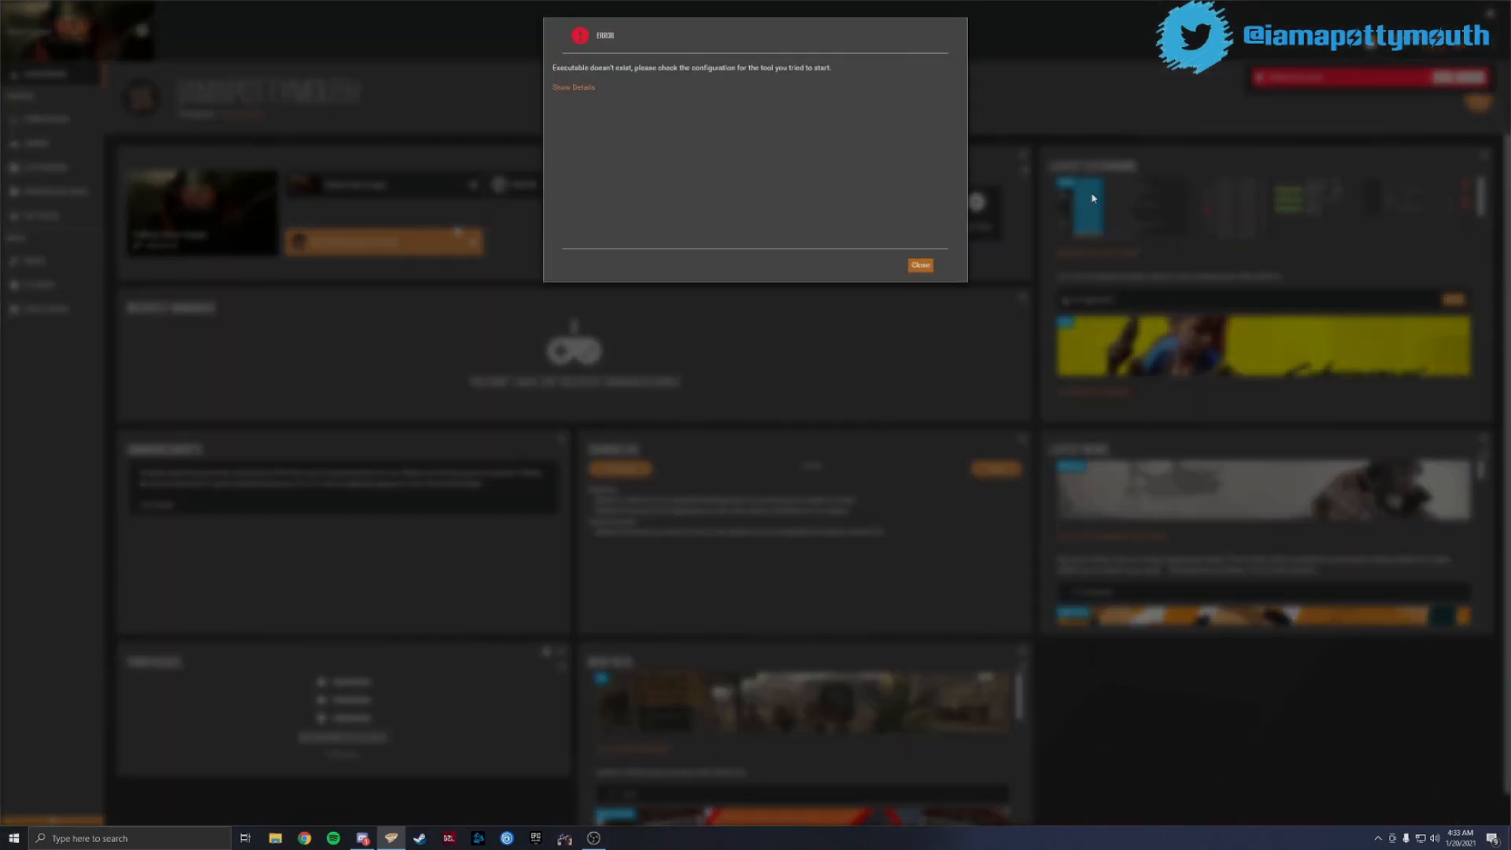
click(561, 88)
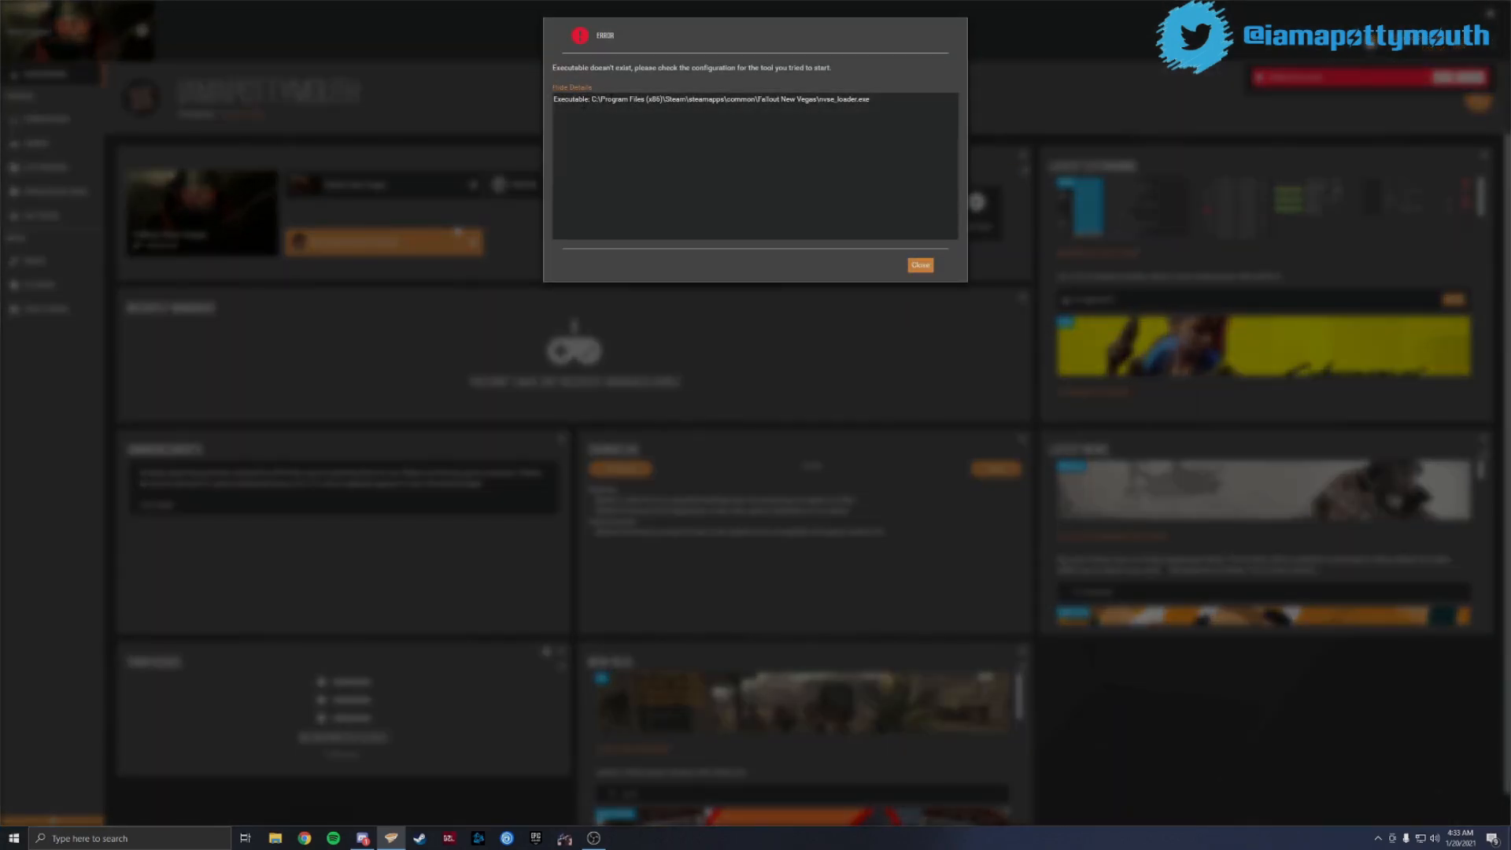
drag(591, 99, 915, 108)
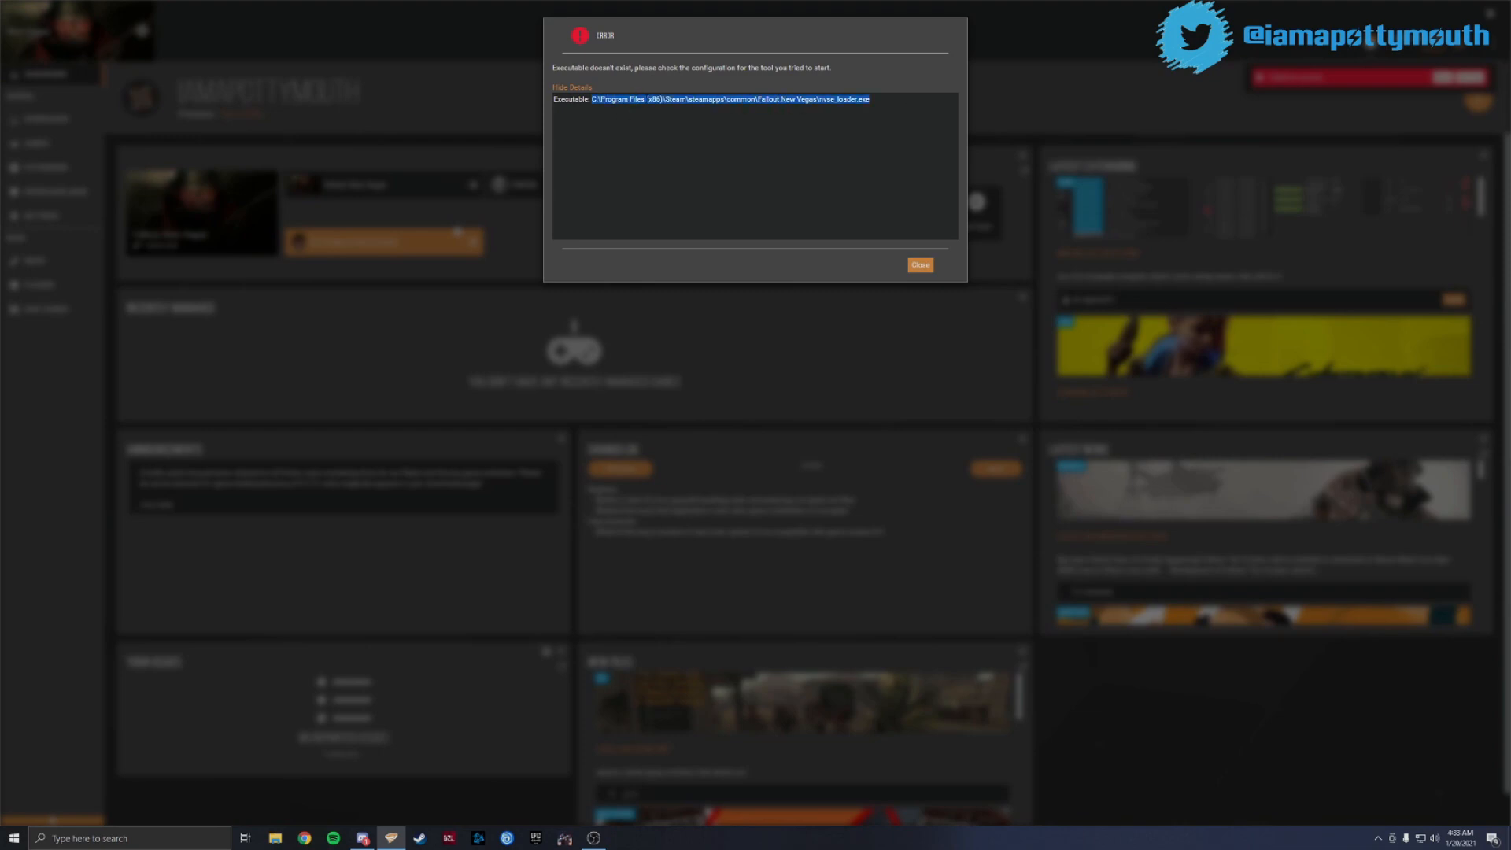
click(920, 264)
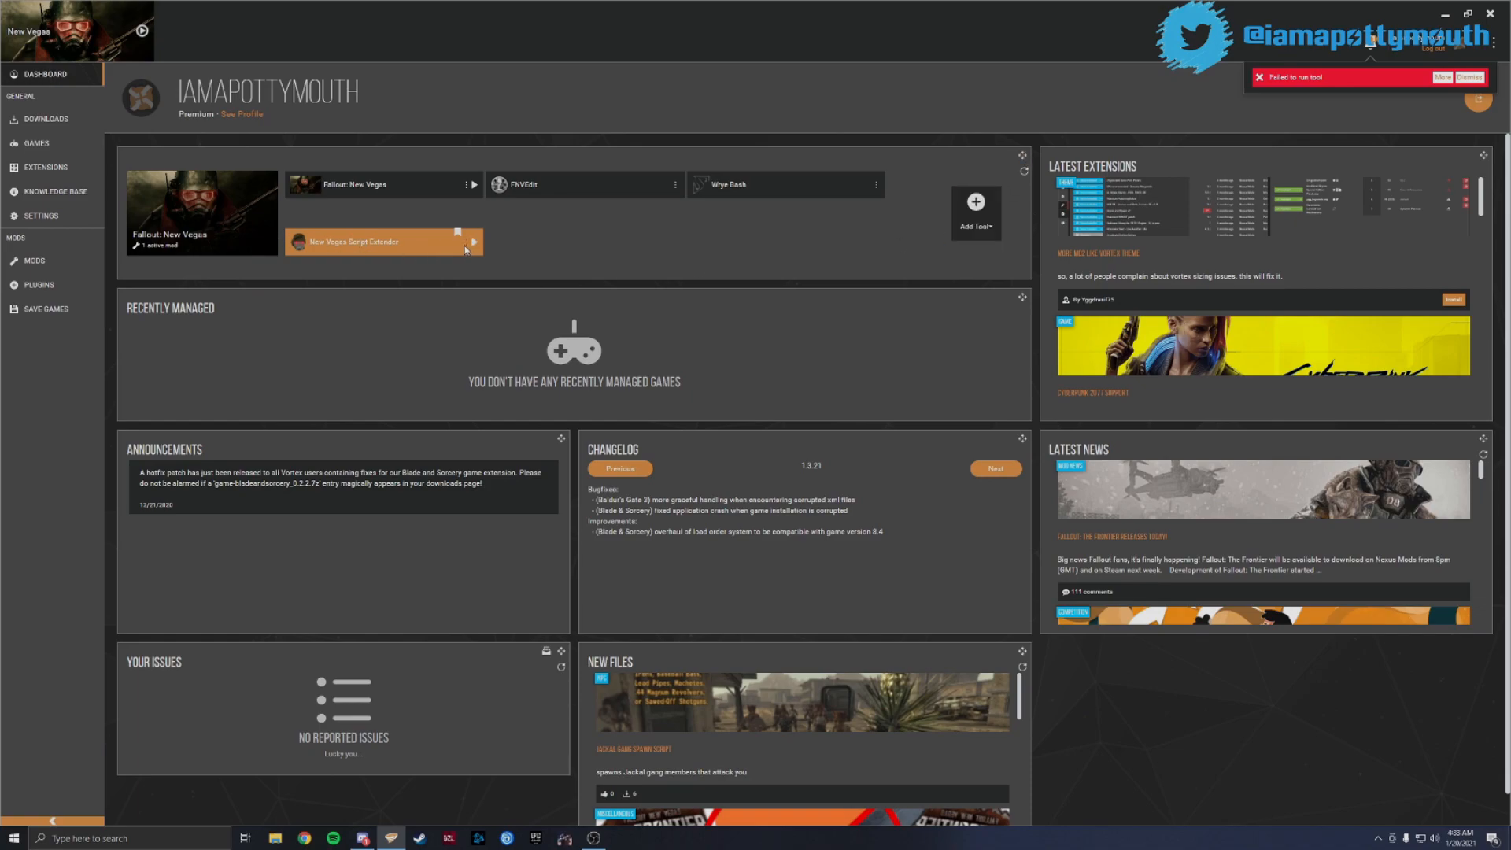
Set the New Vegas Script Extender tool's target to E:\SteamLibrary\steamapps\common\Fallout New Vegas\nvse_loader.exe and save it
right_click(465, 249)
right_click(465, 250)
click(456, 274)
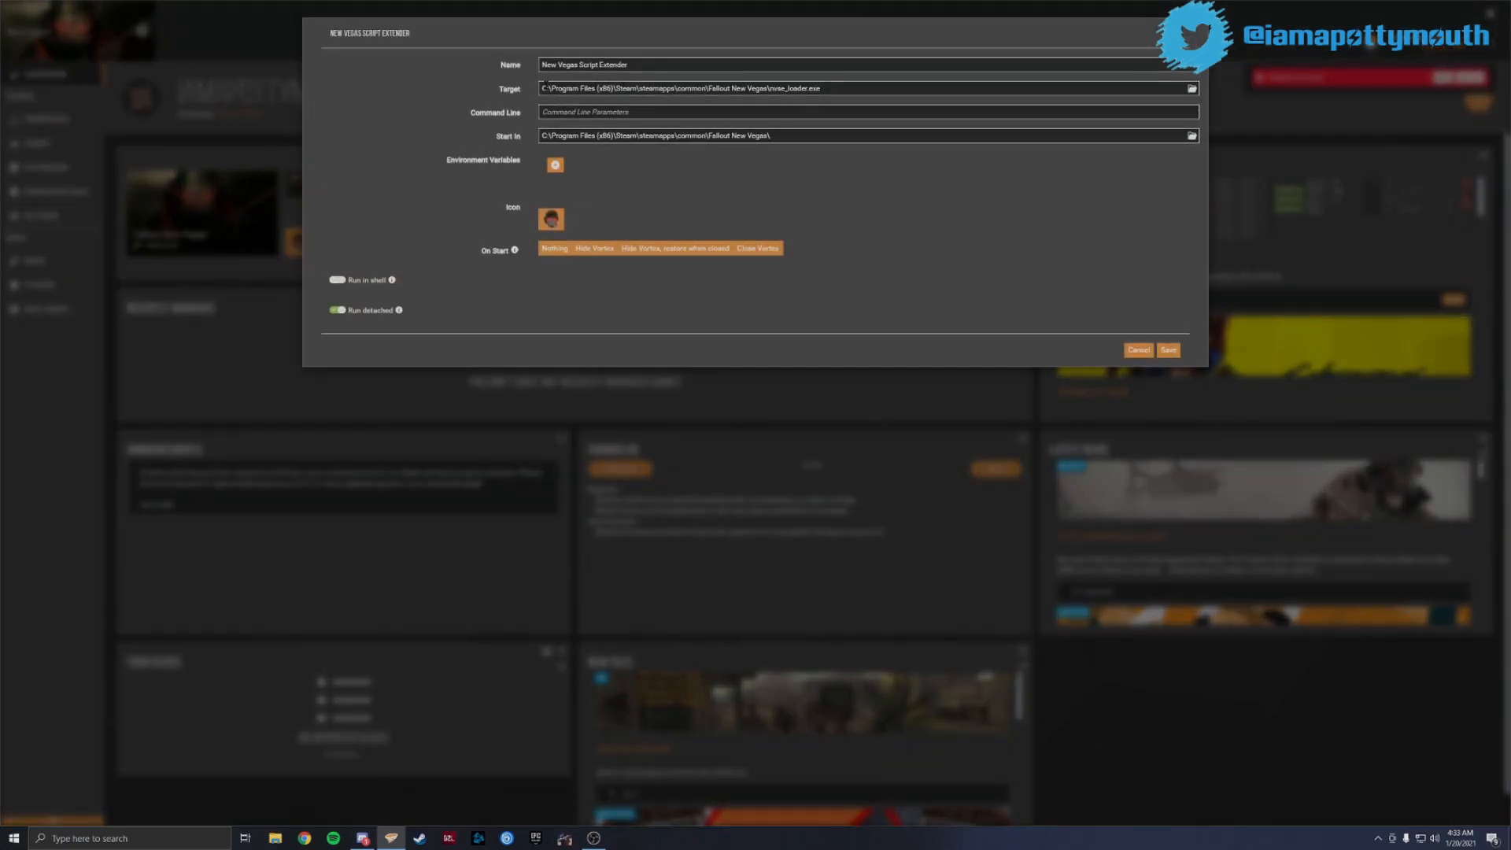
click(1192, 89)
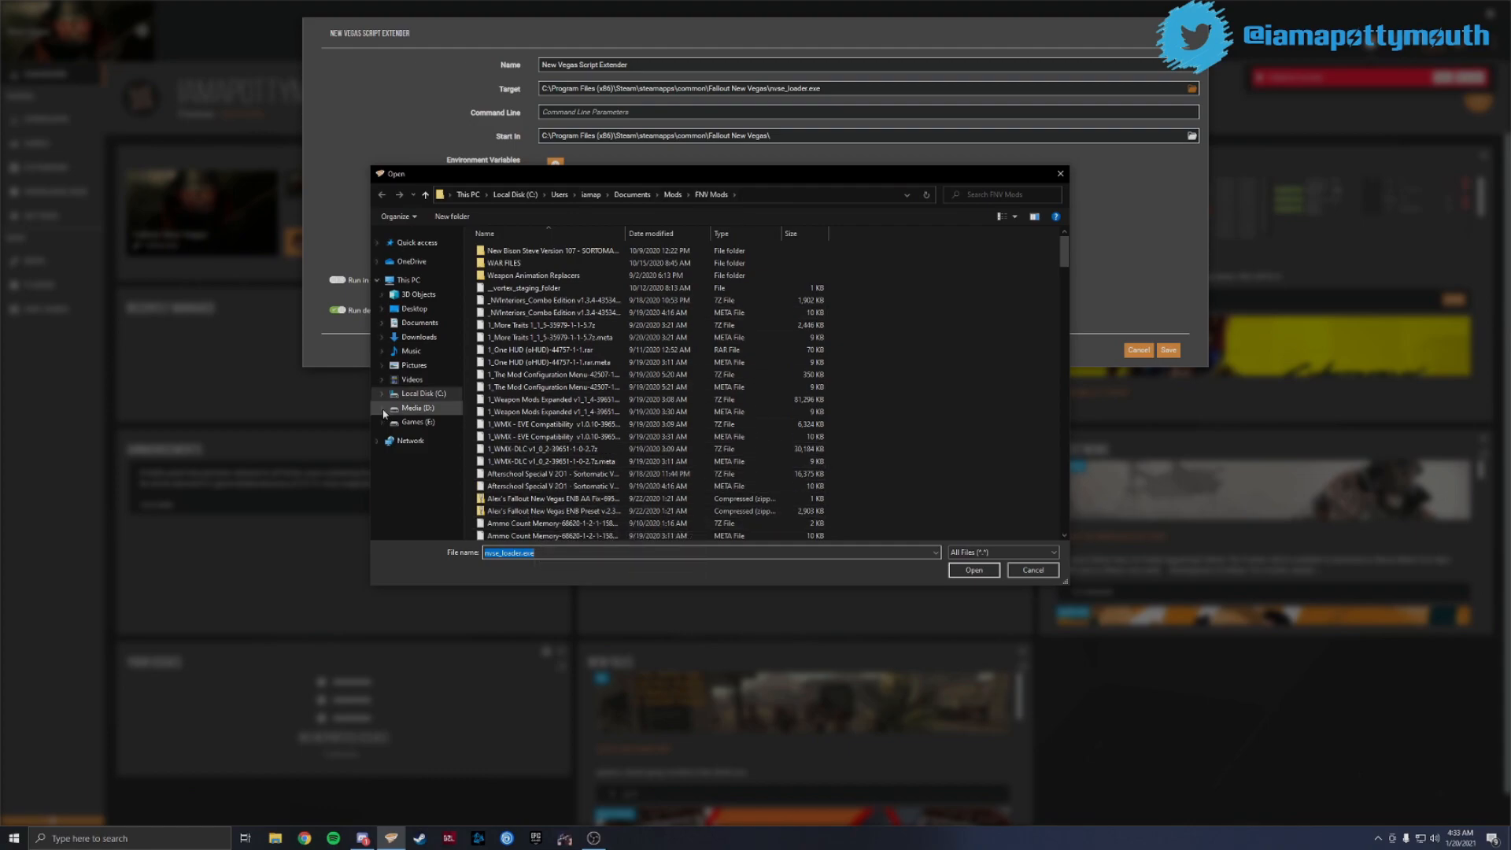
click(415, 422)
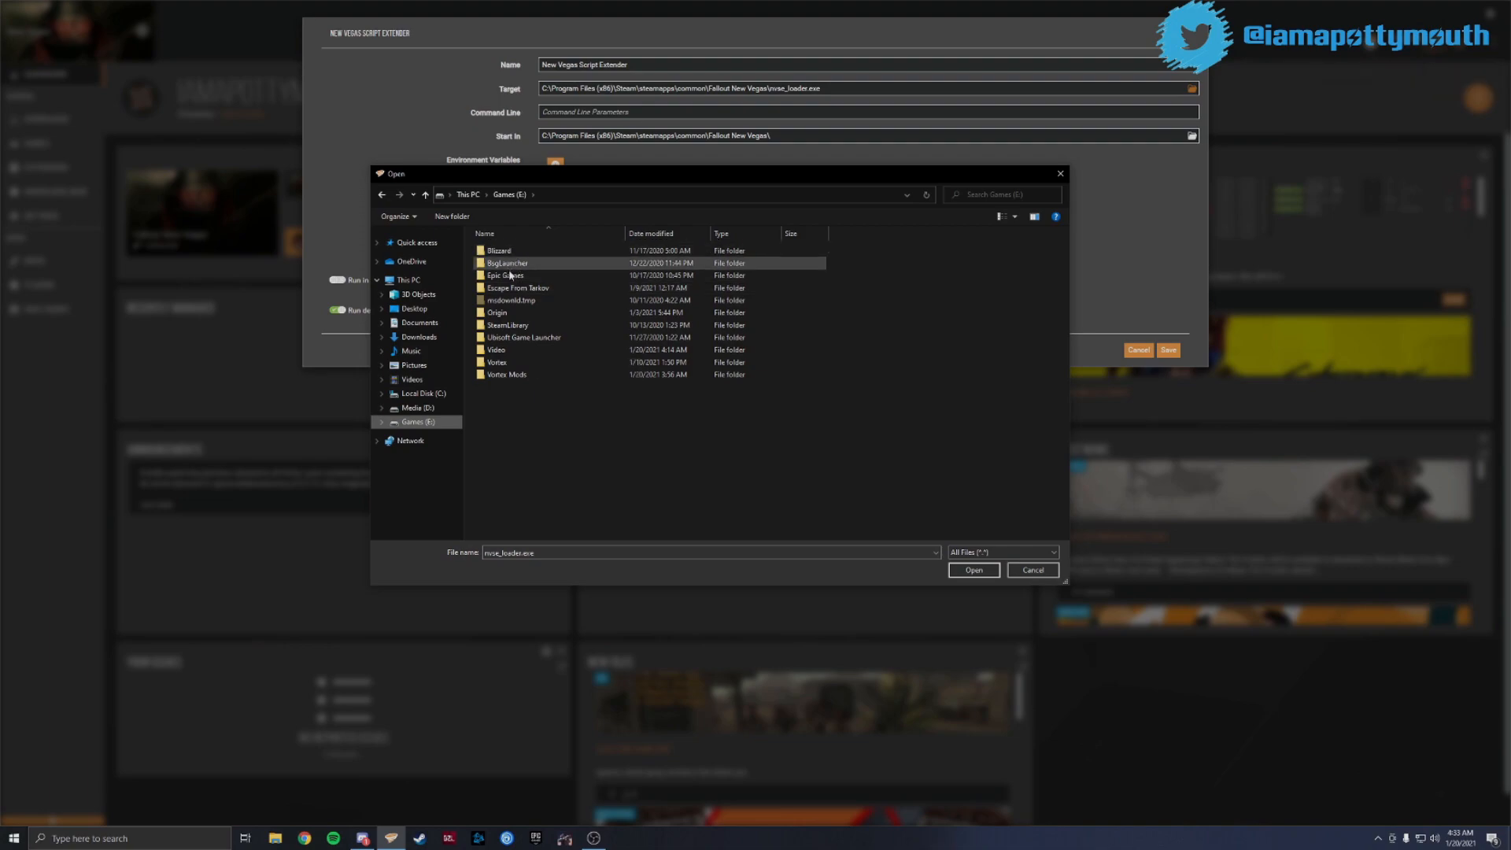
double_click(507, 325)
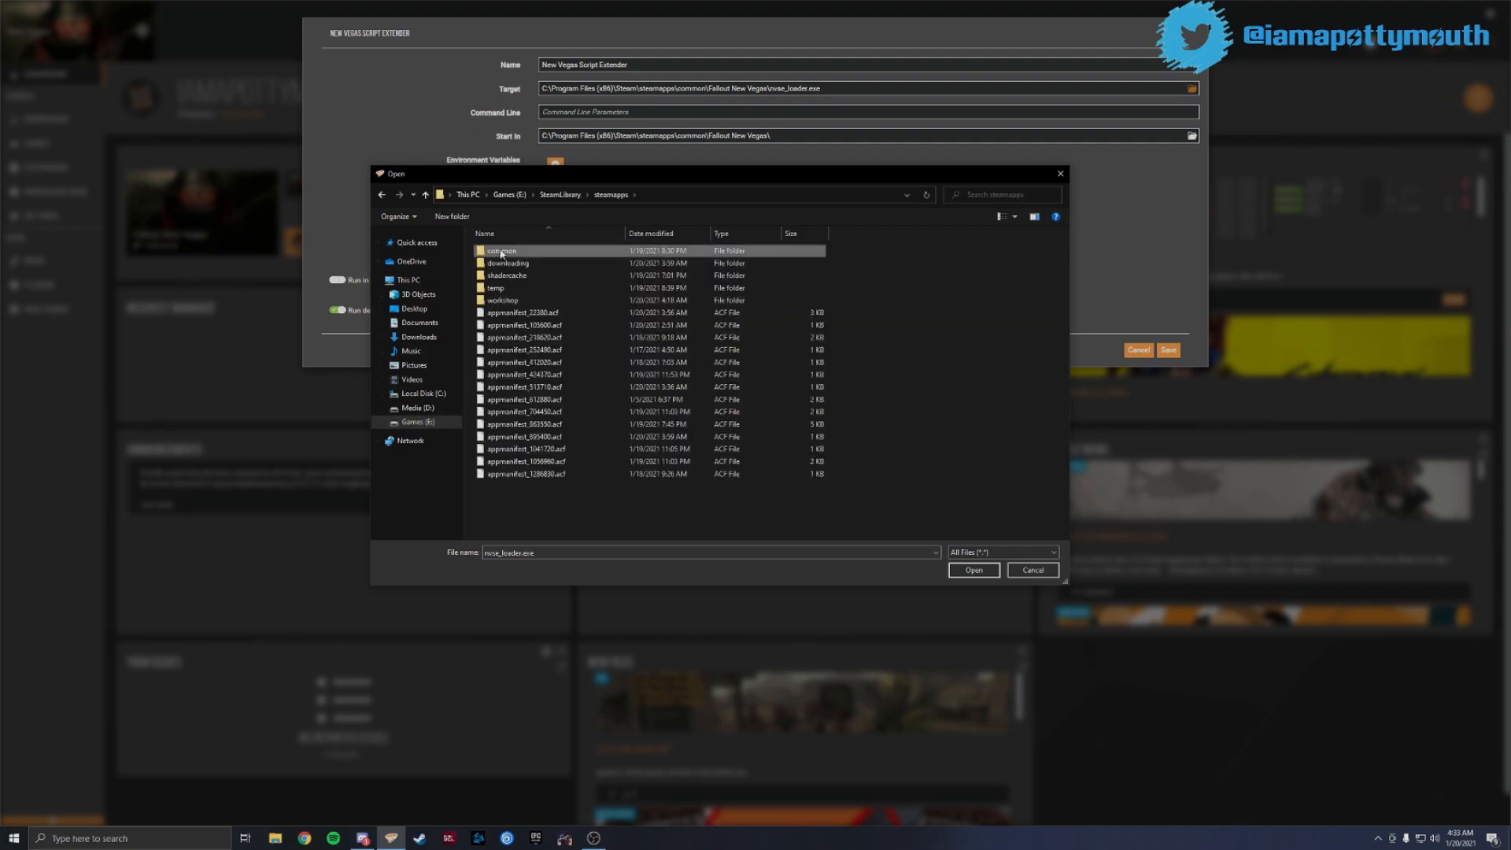
double_click(501, 251)
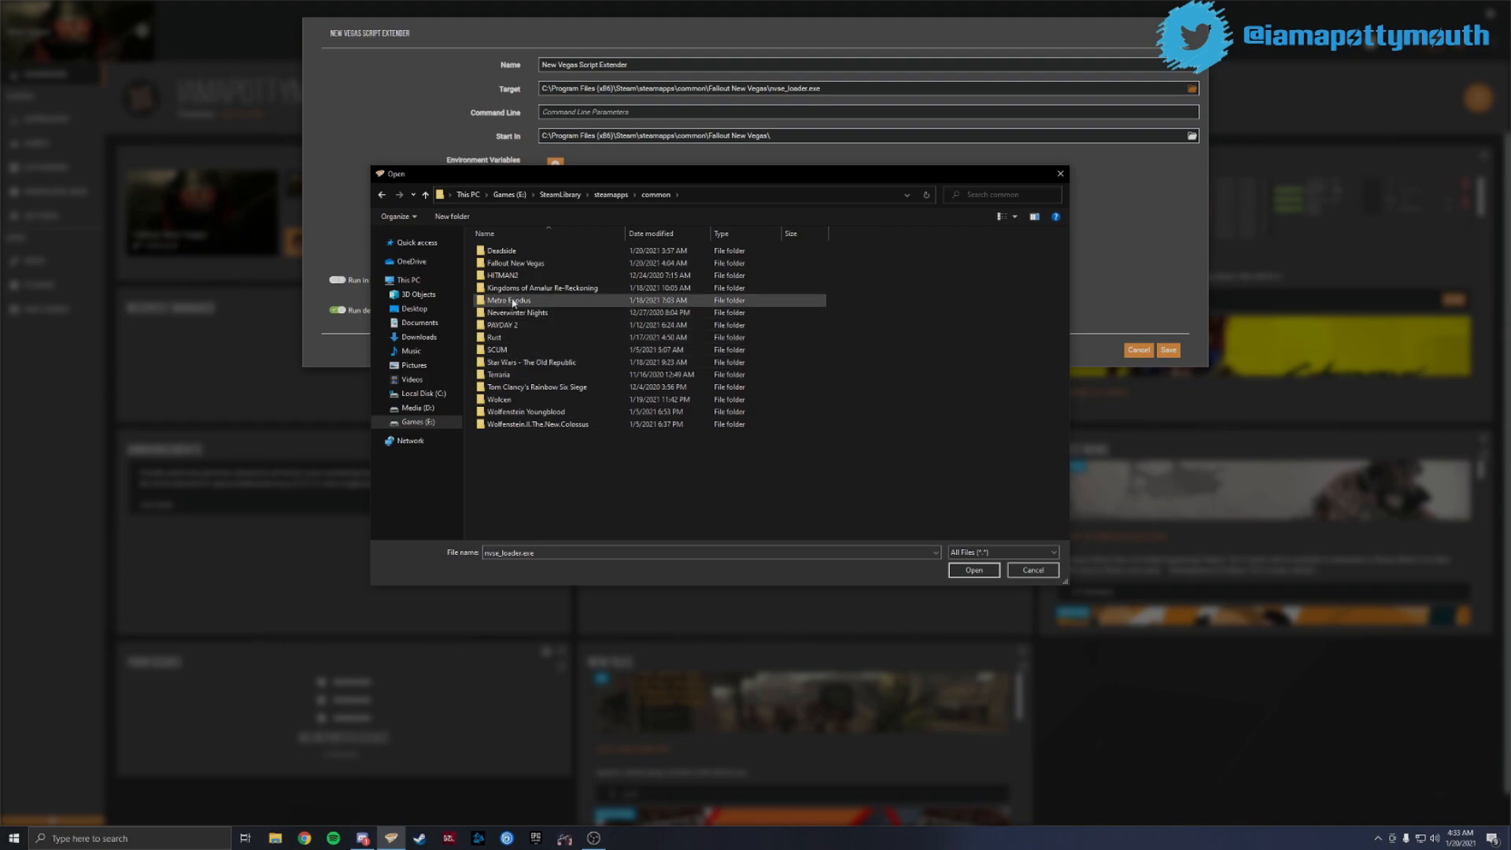
double_click(516, 263)
click(512, 485)
click(975, 570)
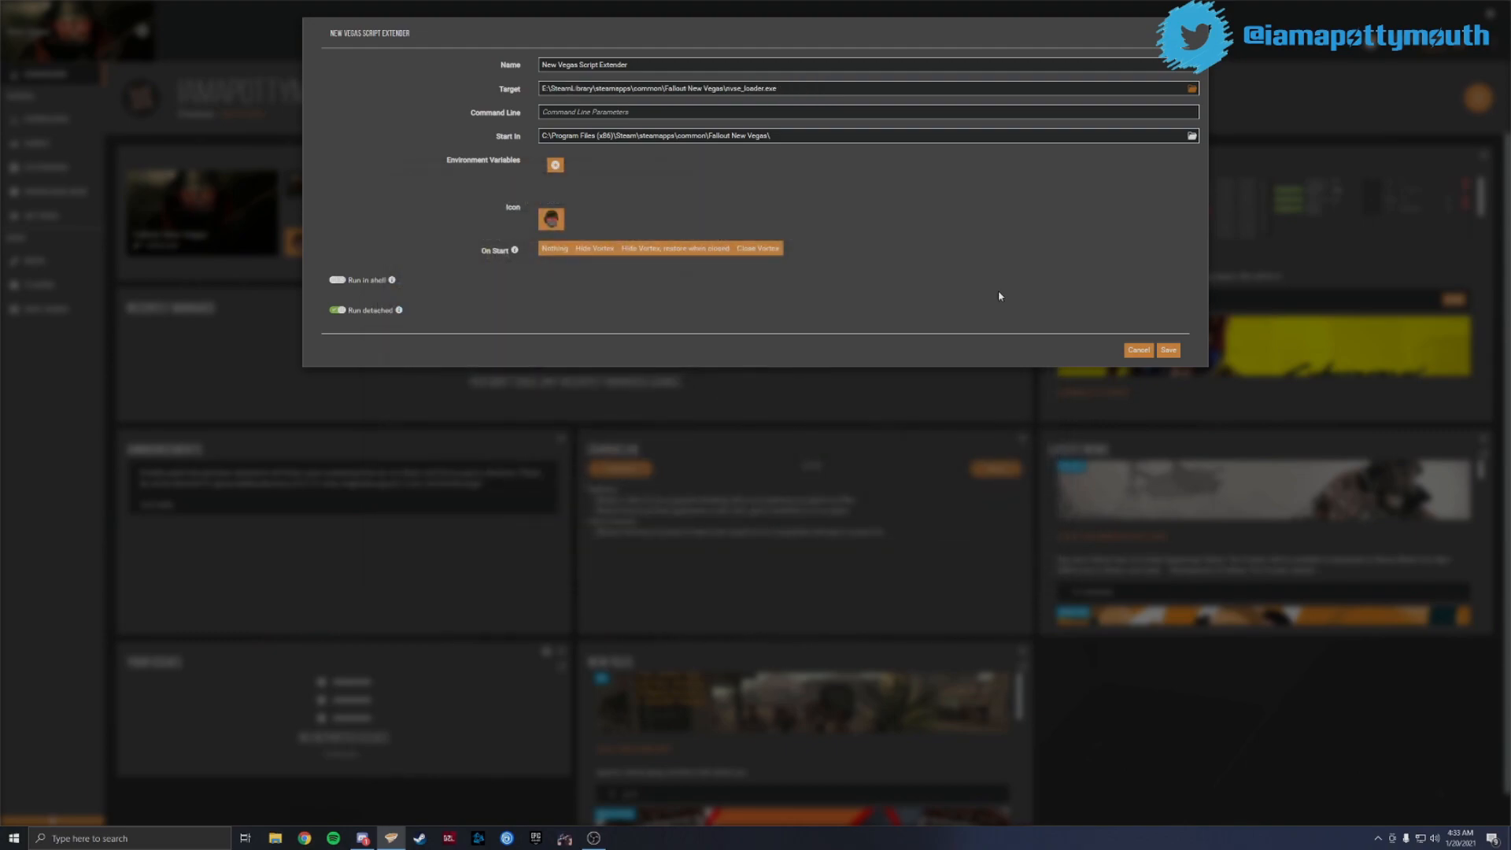
click(1167, 349)
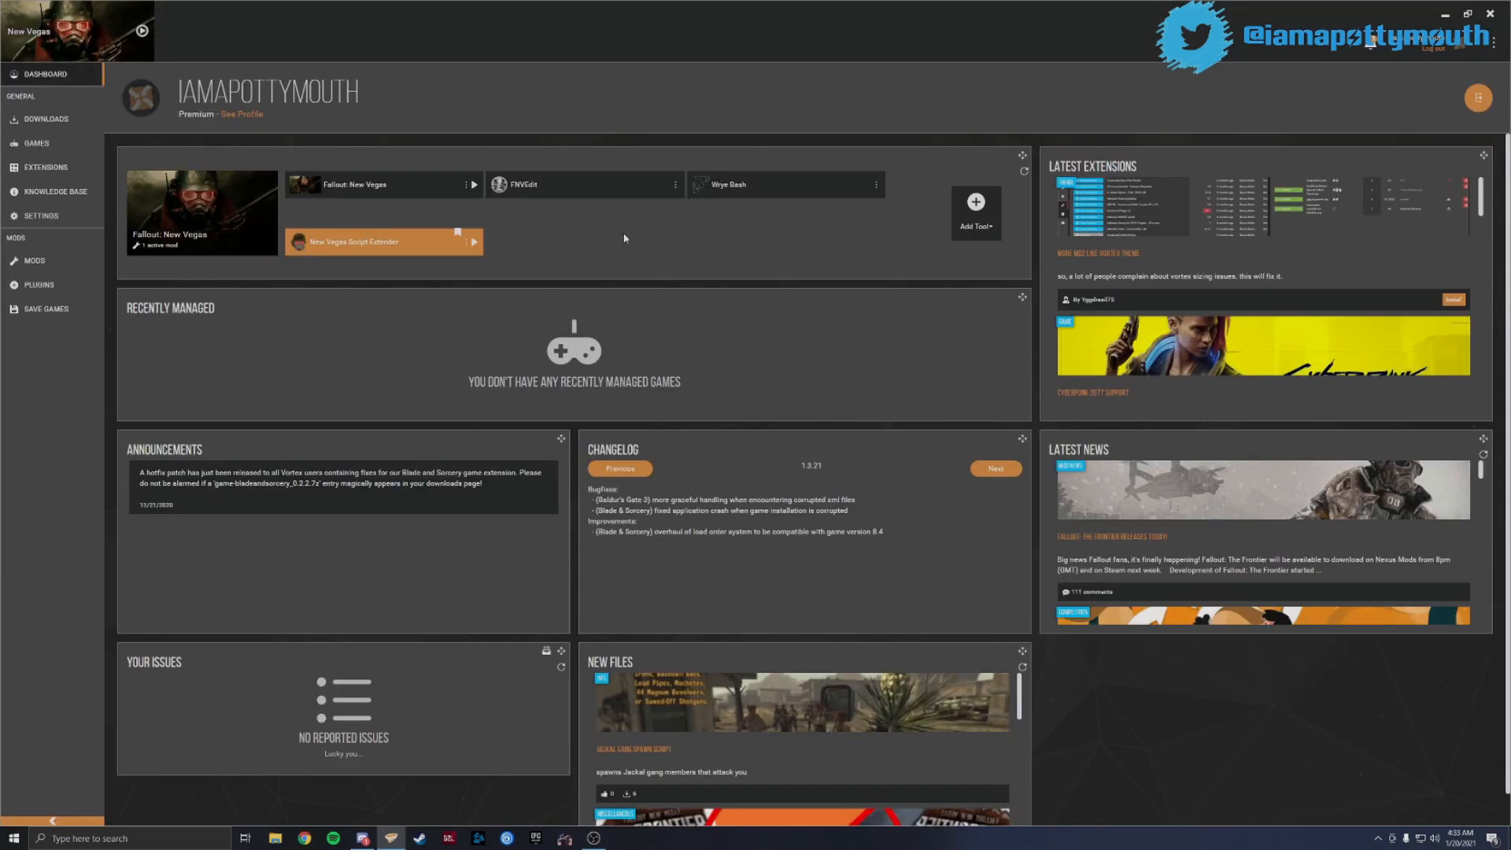
Test the New Vegas Script Extender tool with its new target and check the error details
click(477, 242)
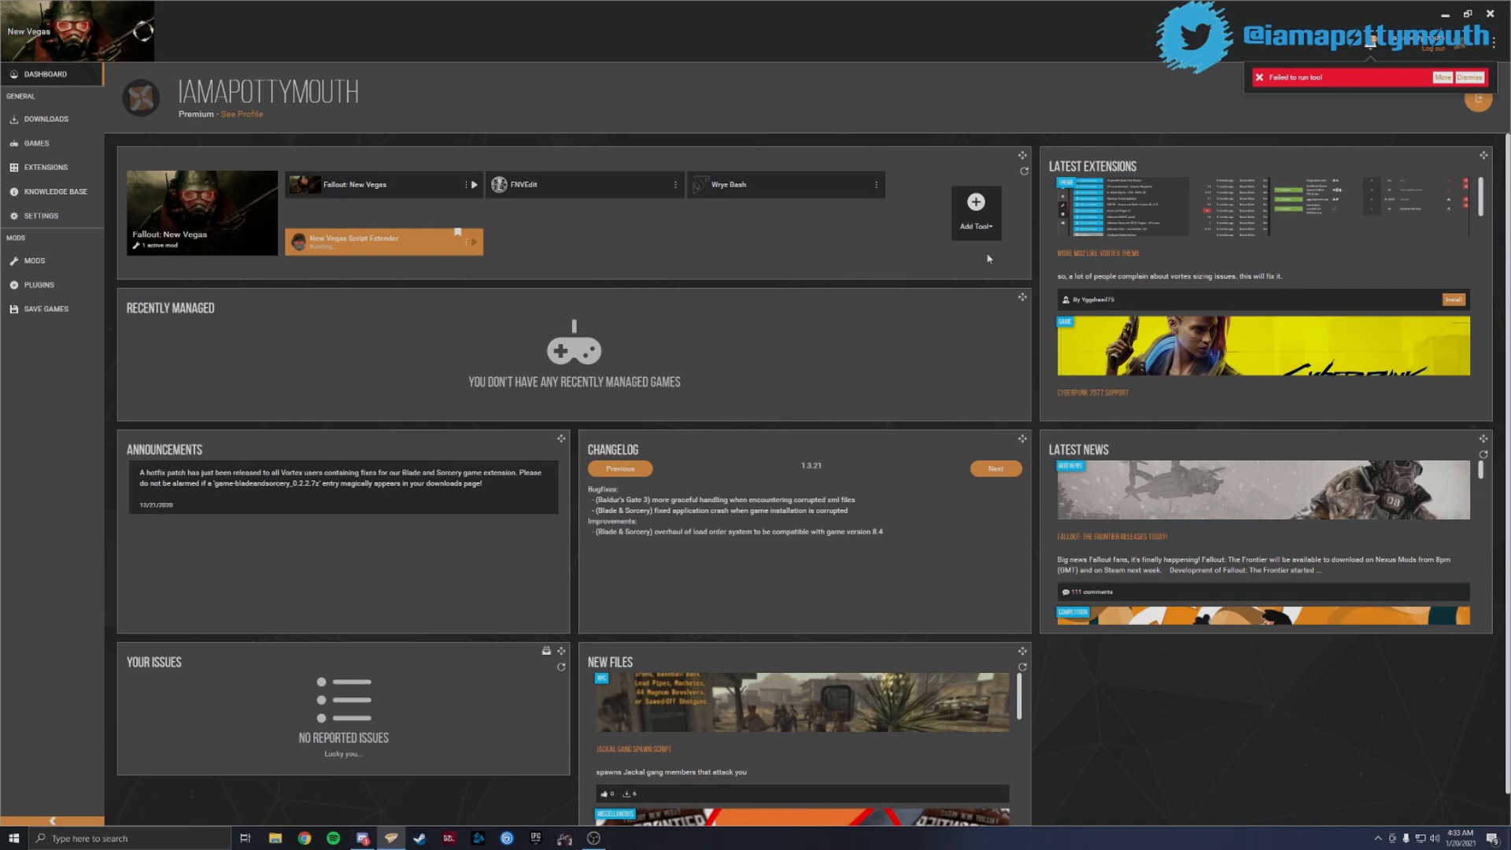
click(1443, 77)
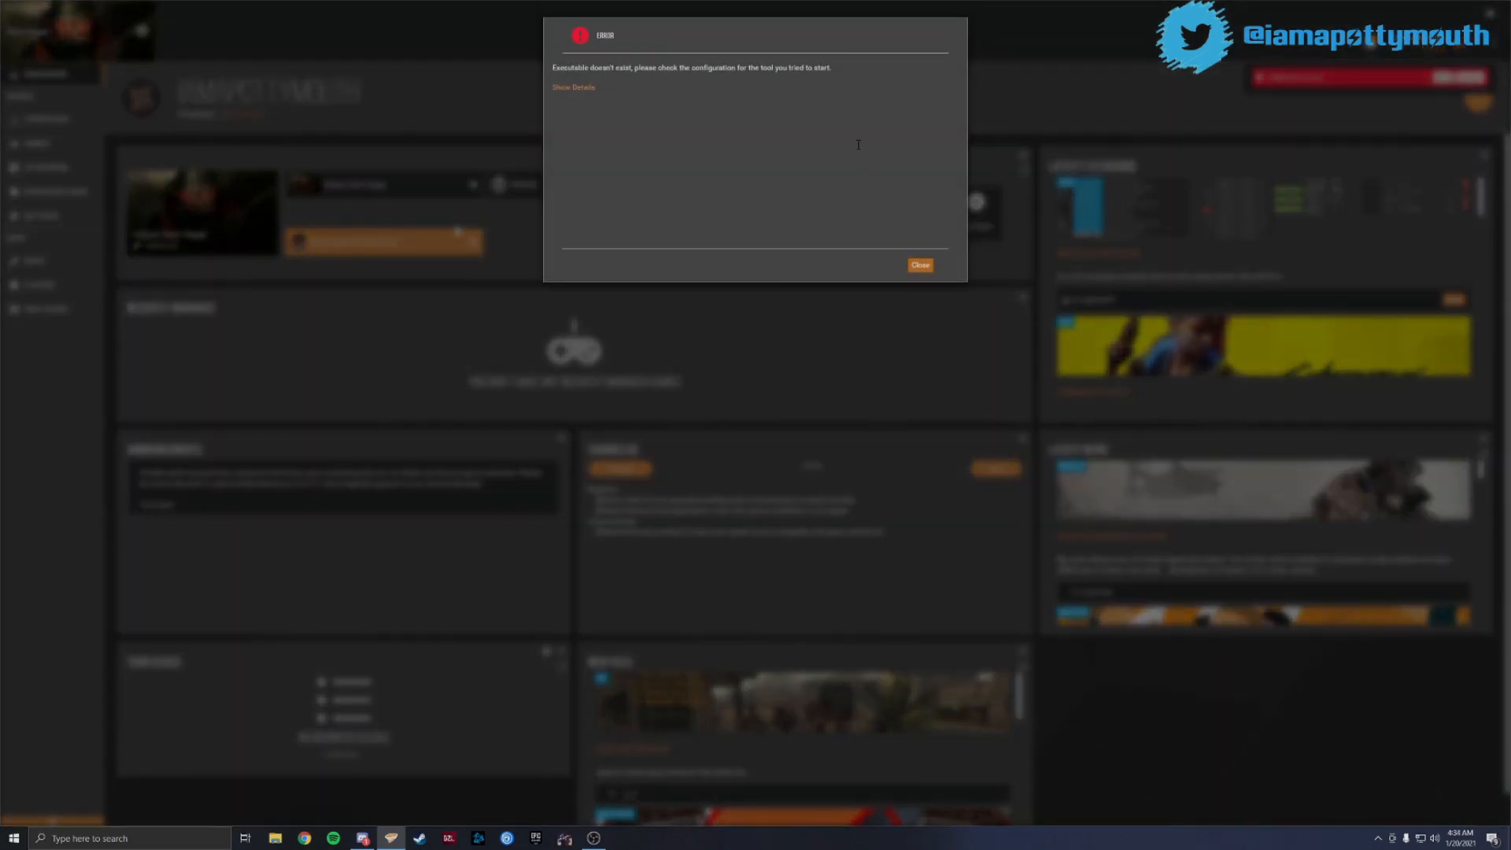
click(582, 88)
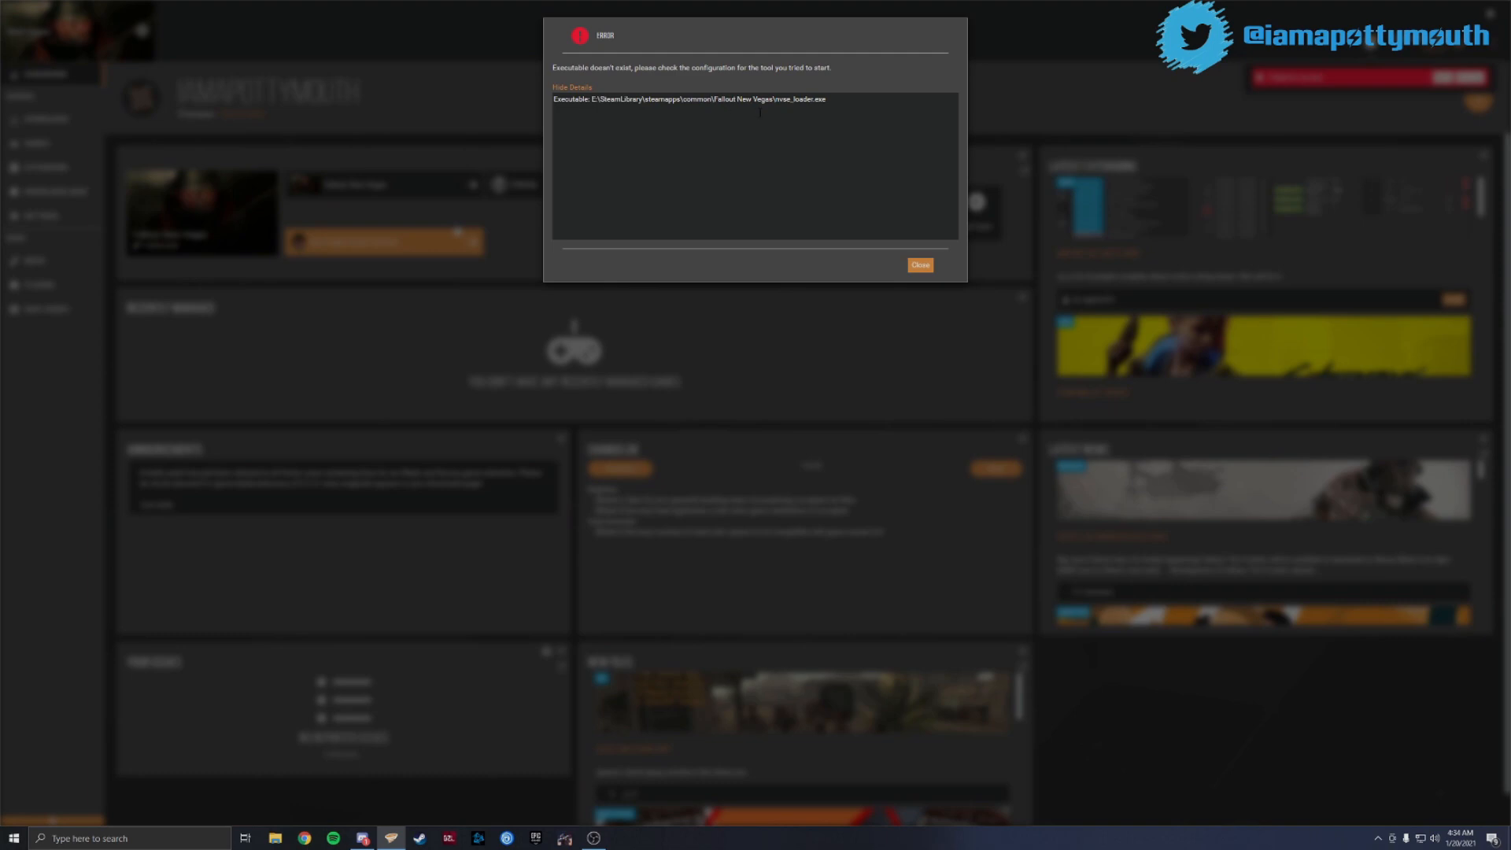
click(921, 265)
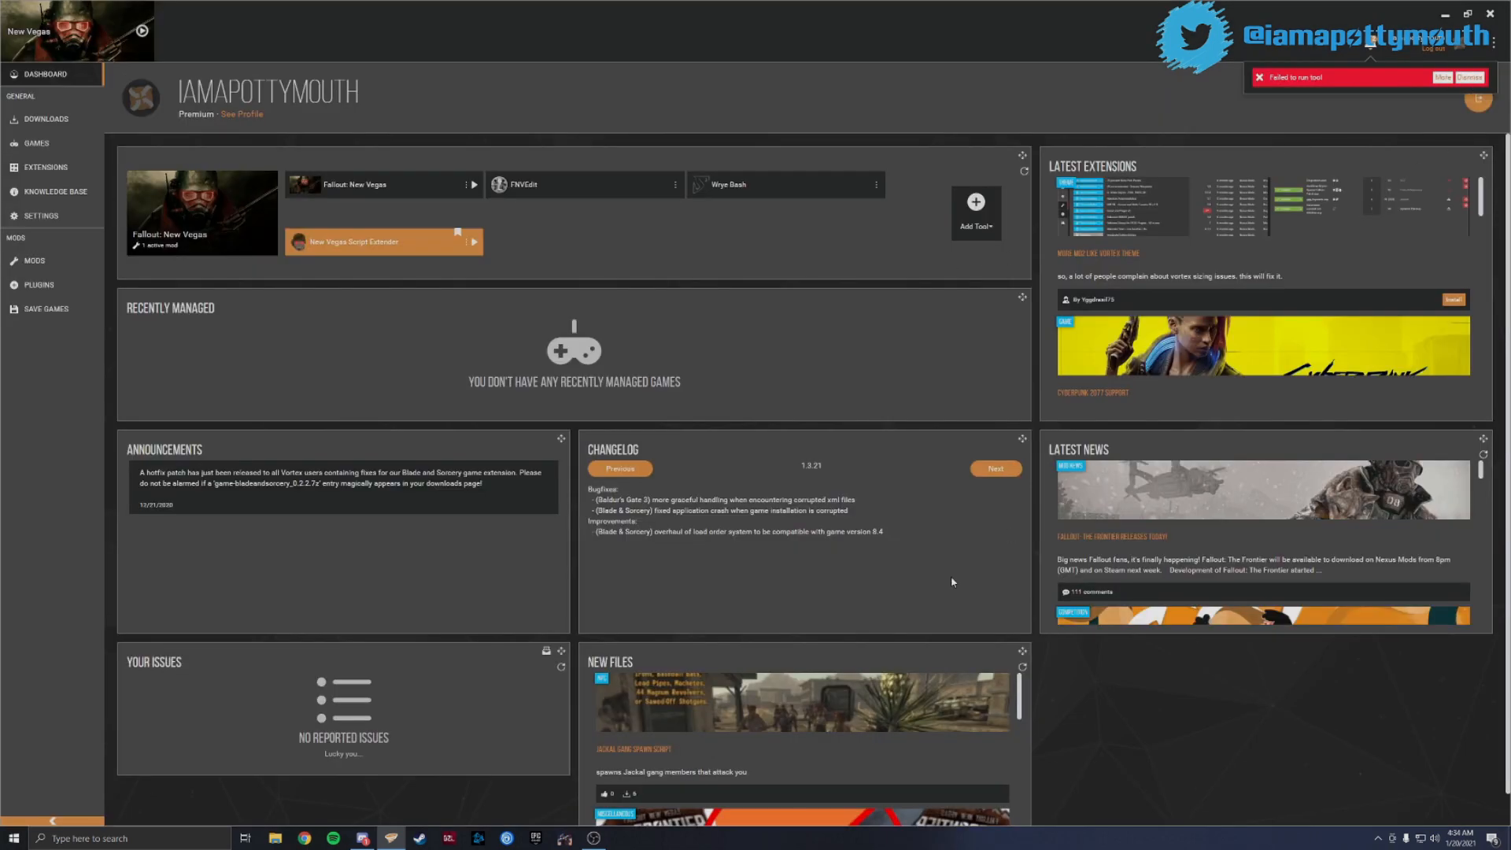
Open E:\SteamLibrary\steamapps\common\Fallout New Vegas in File Explorer
click(274, 838)
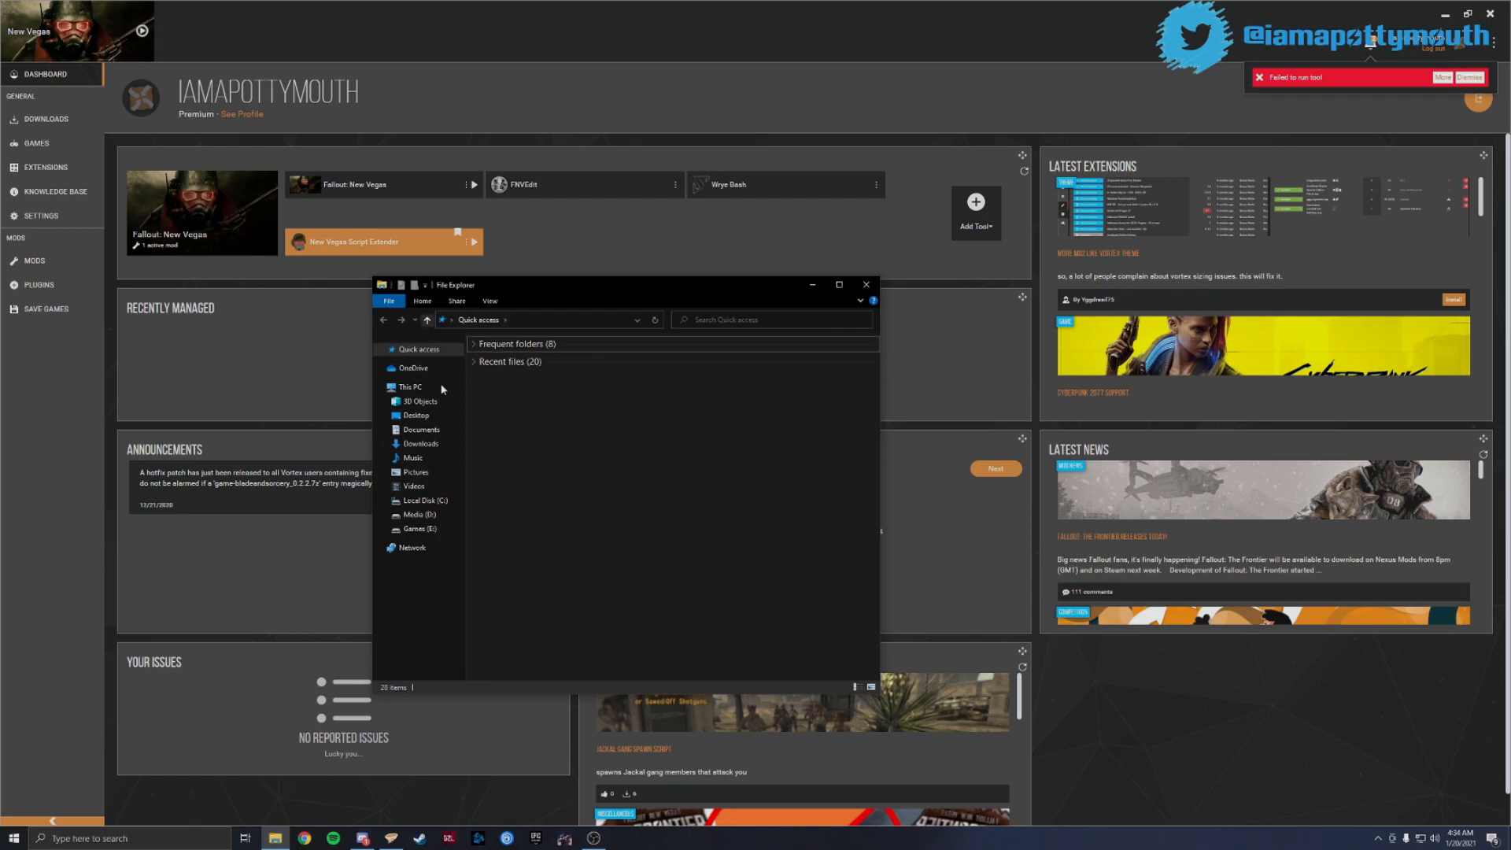
click(420, 529)
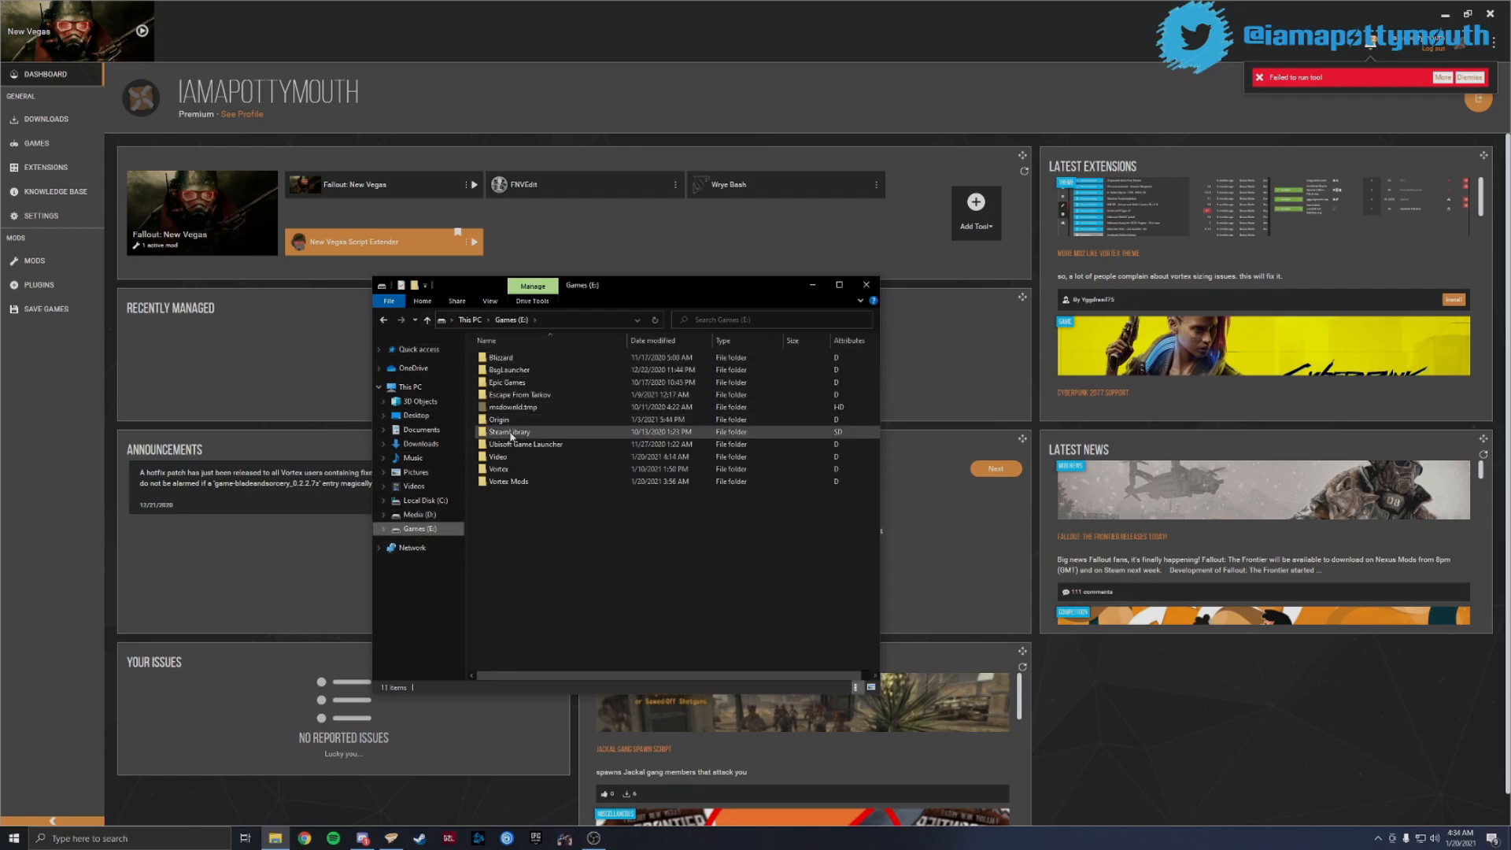
double_click(508, 432)
double_click(524, 358)
double_click(525, 360)
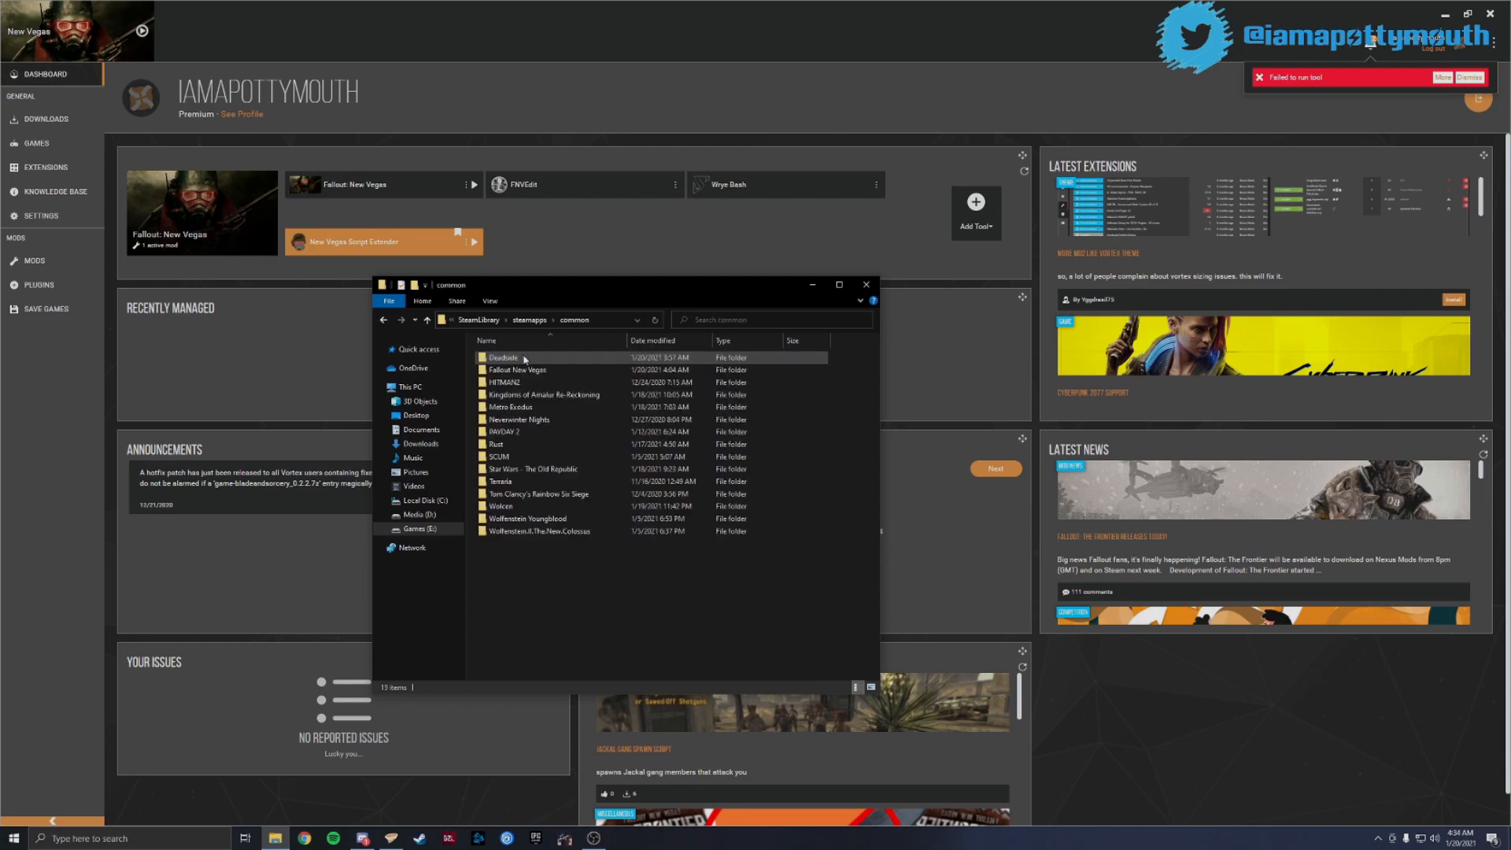
double_click(524, 370)
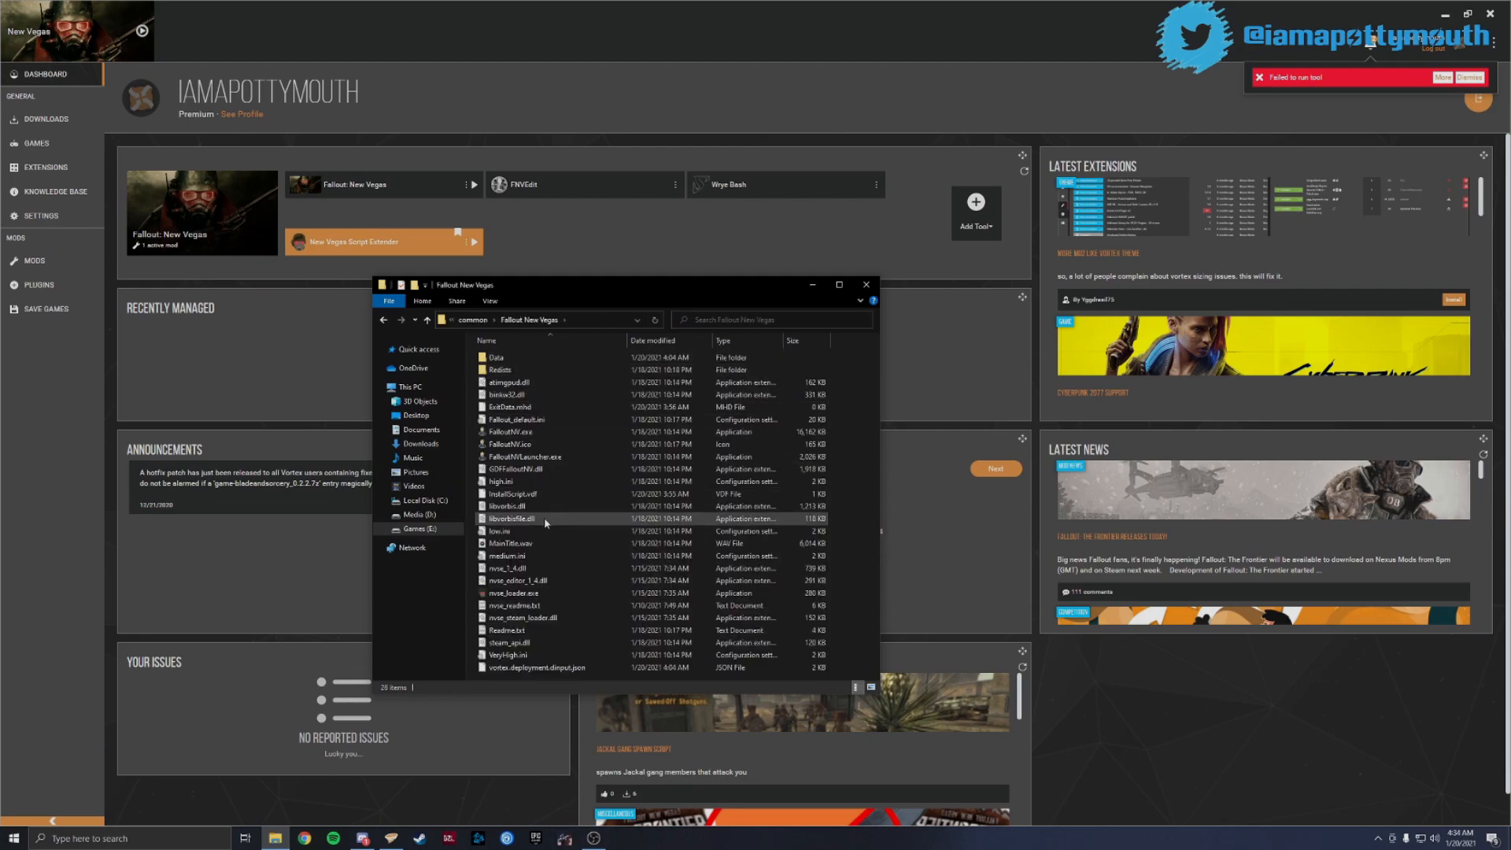
Test nvse_loader.exe by running it directly from the Fallout New Vegas folder, dismiss the error and look over the folder's files
double_click(547, 594)
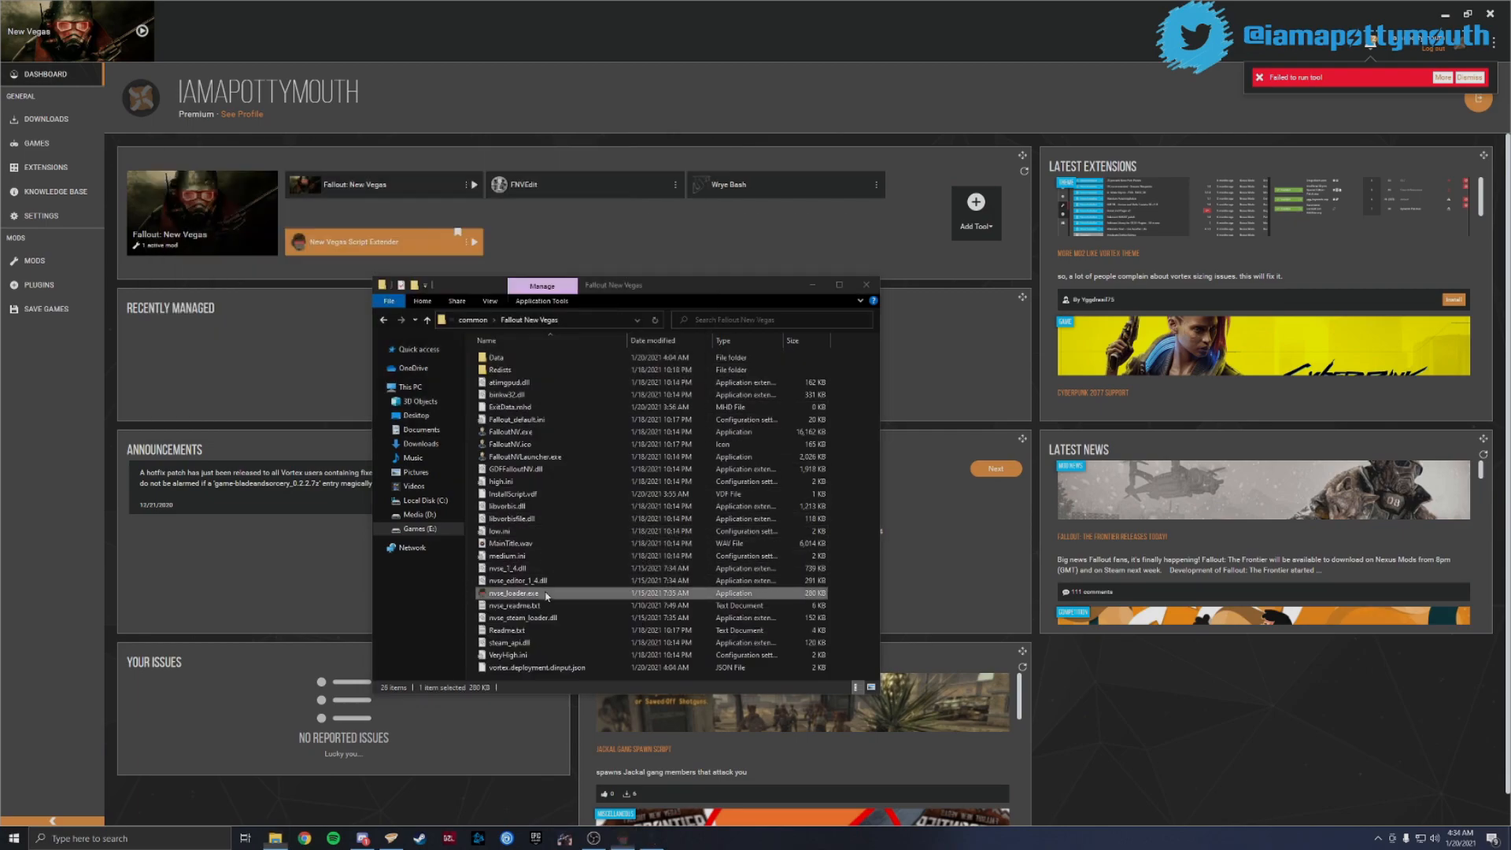
click(805, 463)
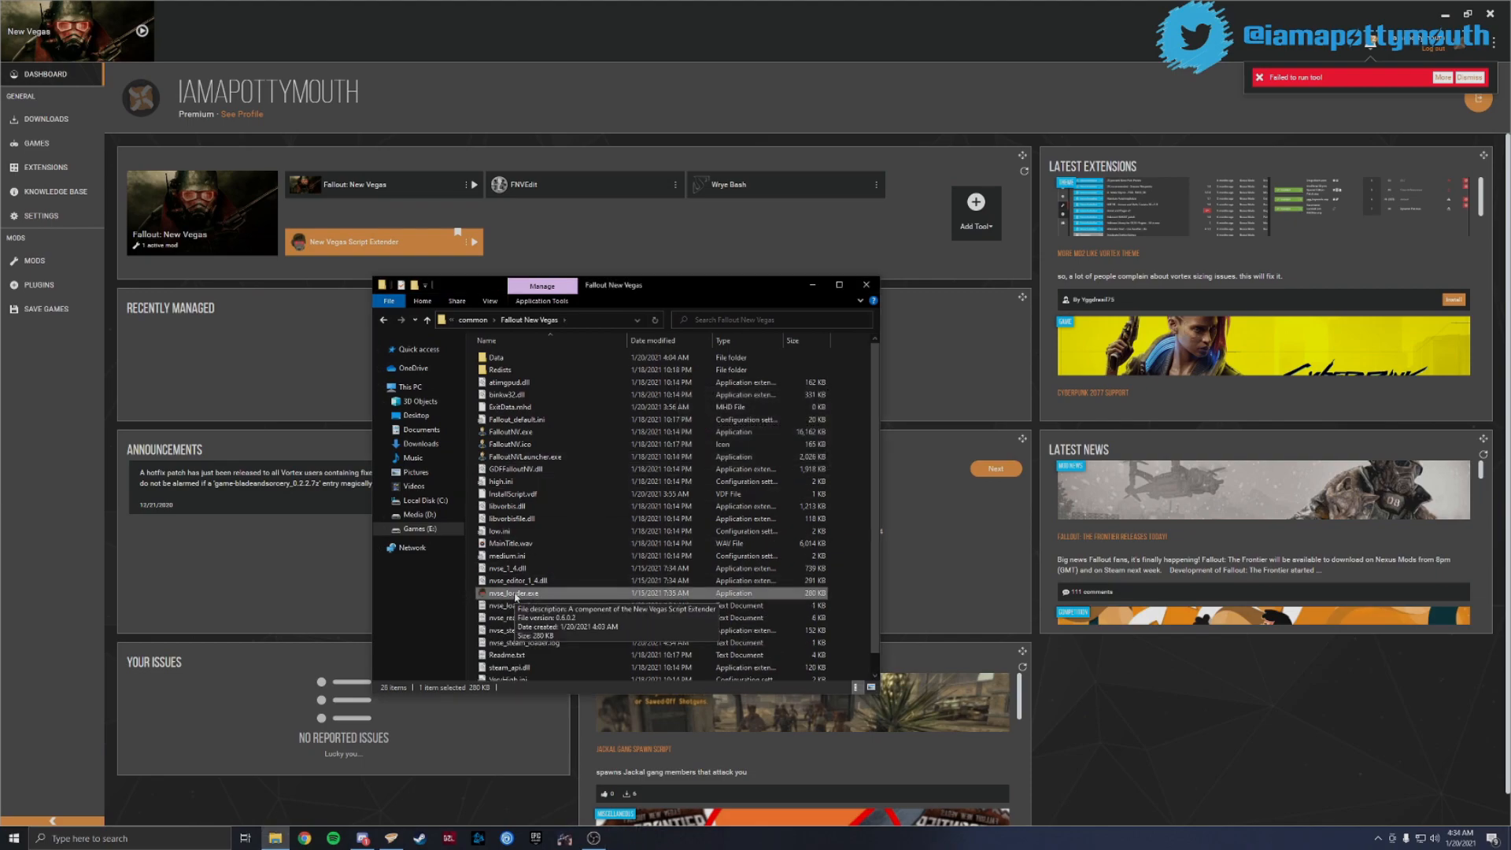
scroll(574, 564, down, 1)
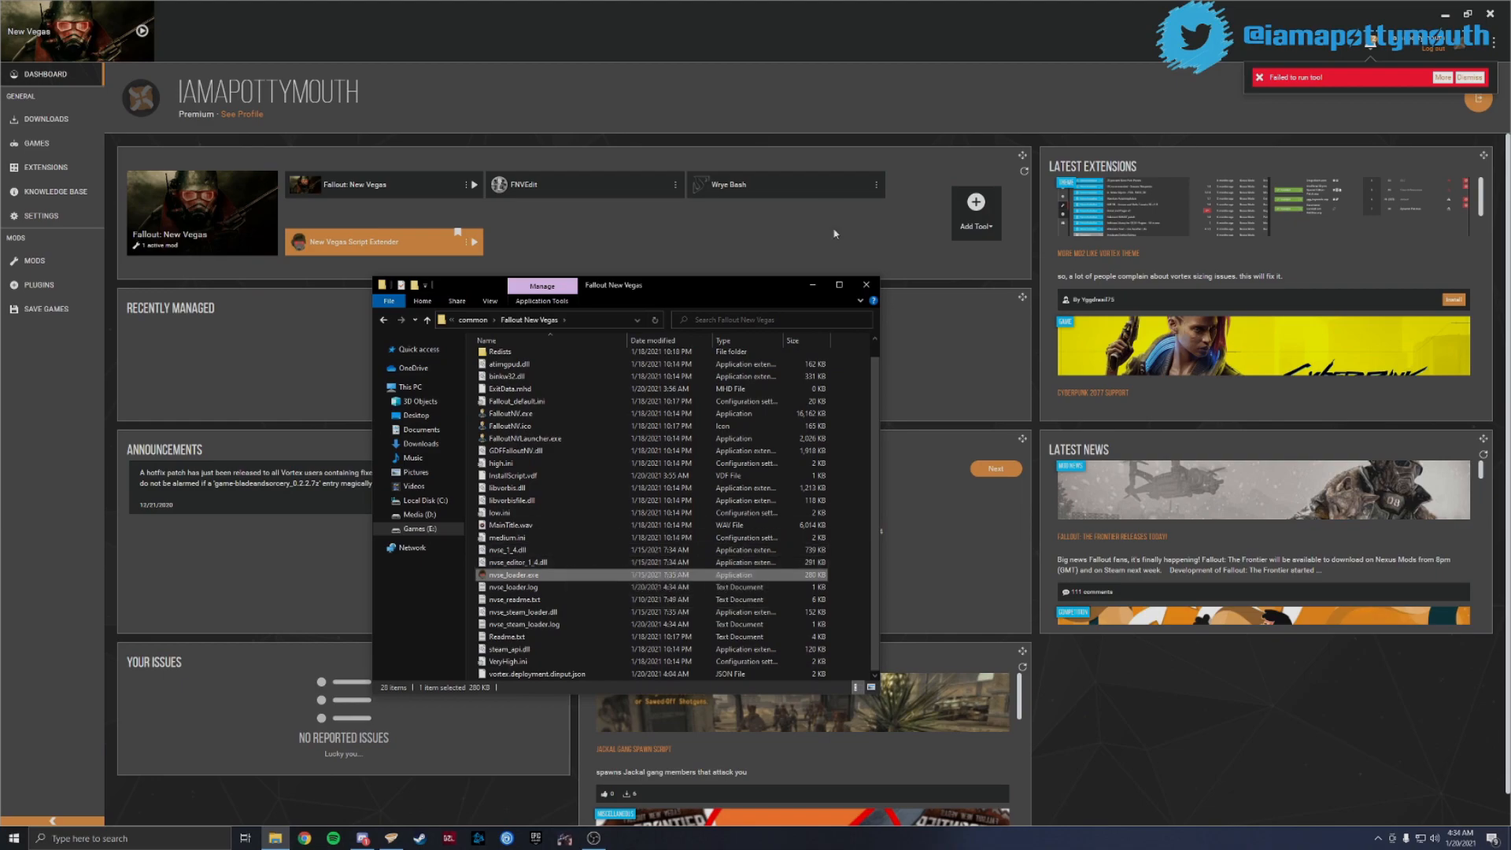
Open the Downloads\Mods\FNV folder in a second File Explorer window placed beside the Fallout New Vegas folder
drag(743, 286, 1129, 166)
right_click(275, 838)
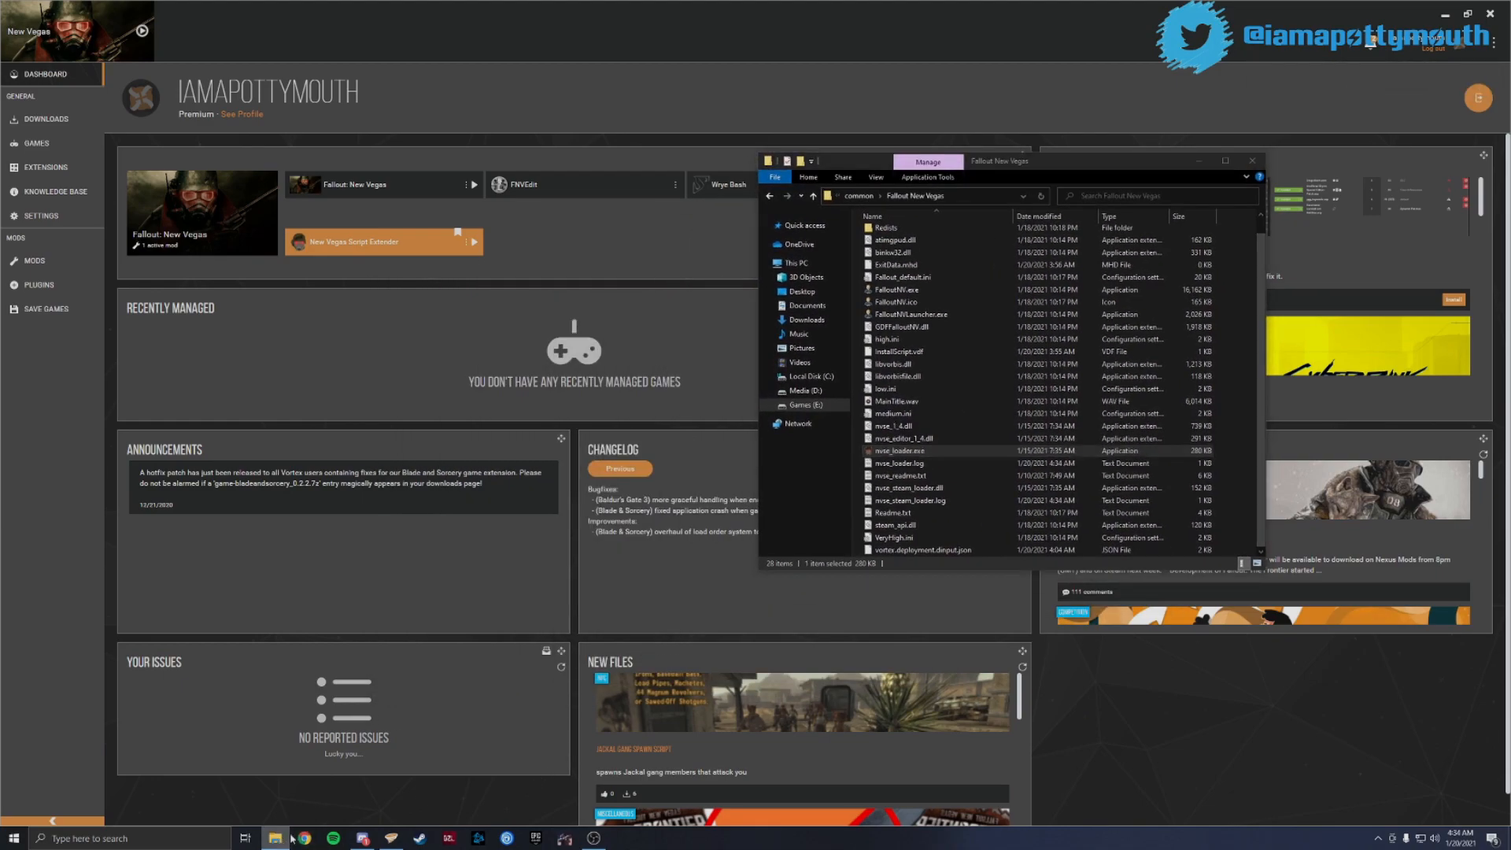
click(274, 778)
drag(1015, 182, 504, 162)
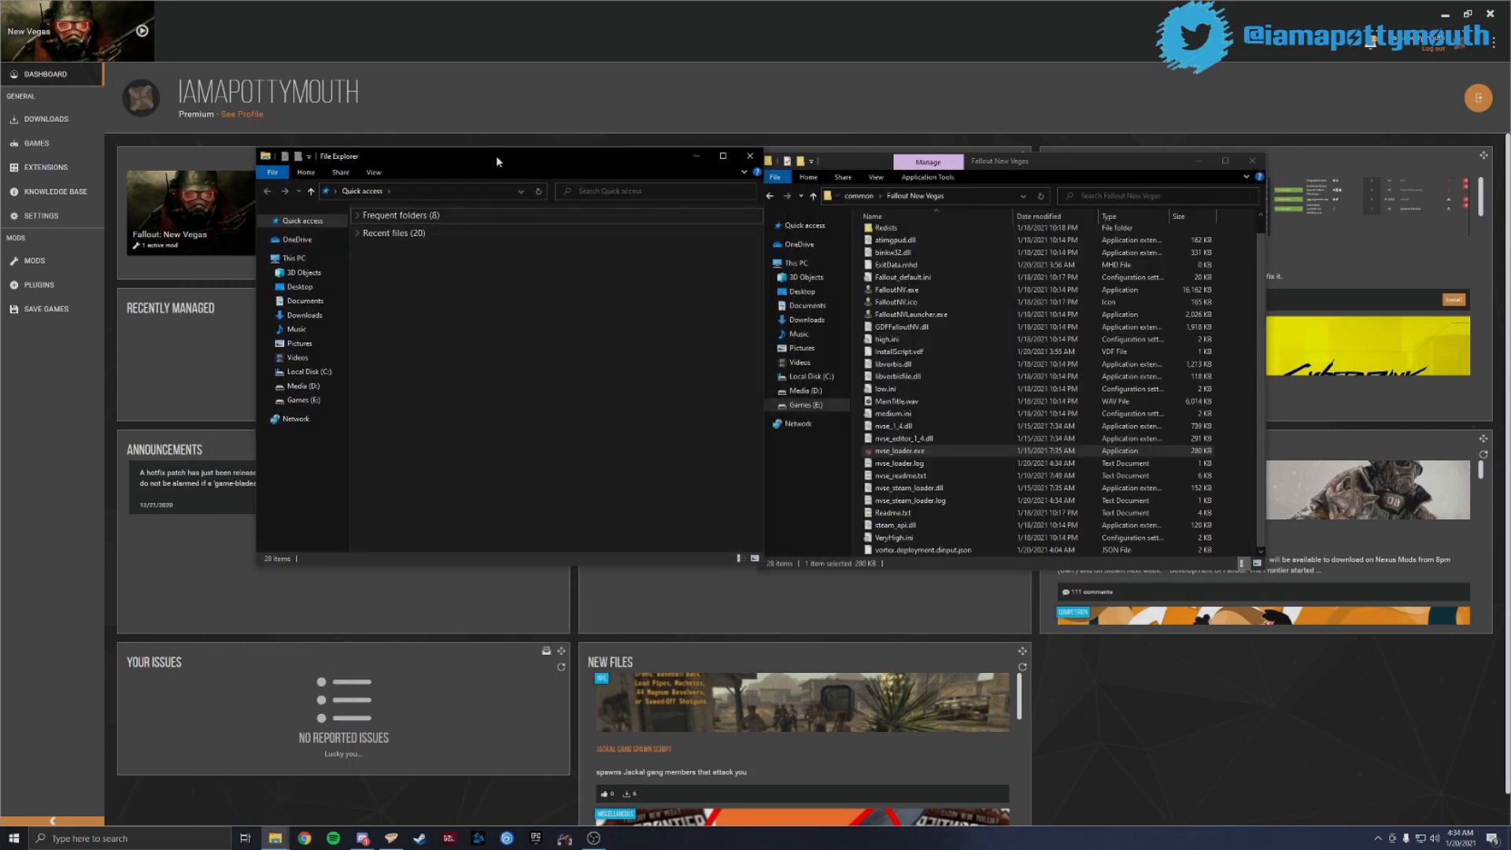
click(299, 288)
click(304, 315)
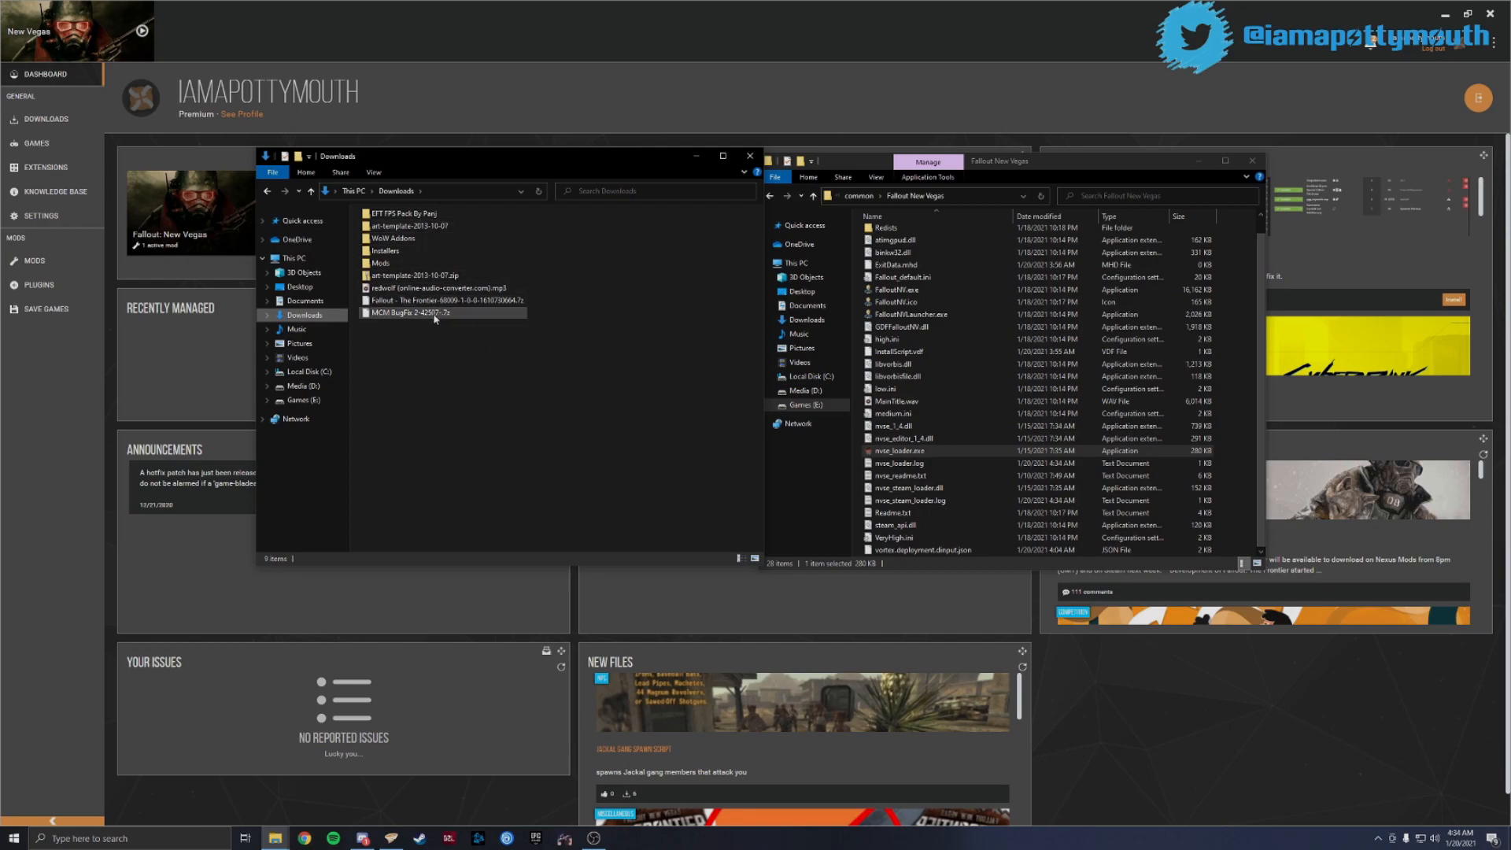
double_click(412, 263)
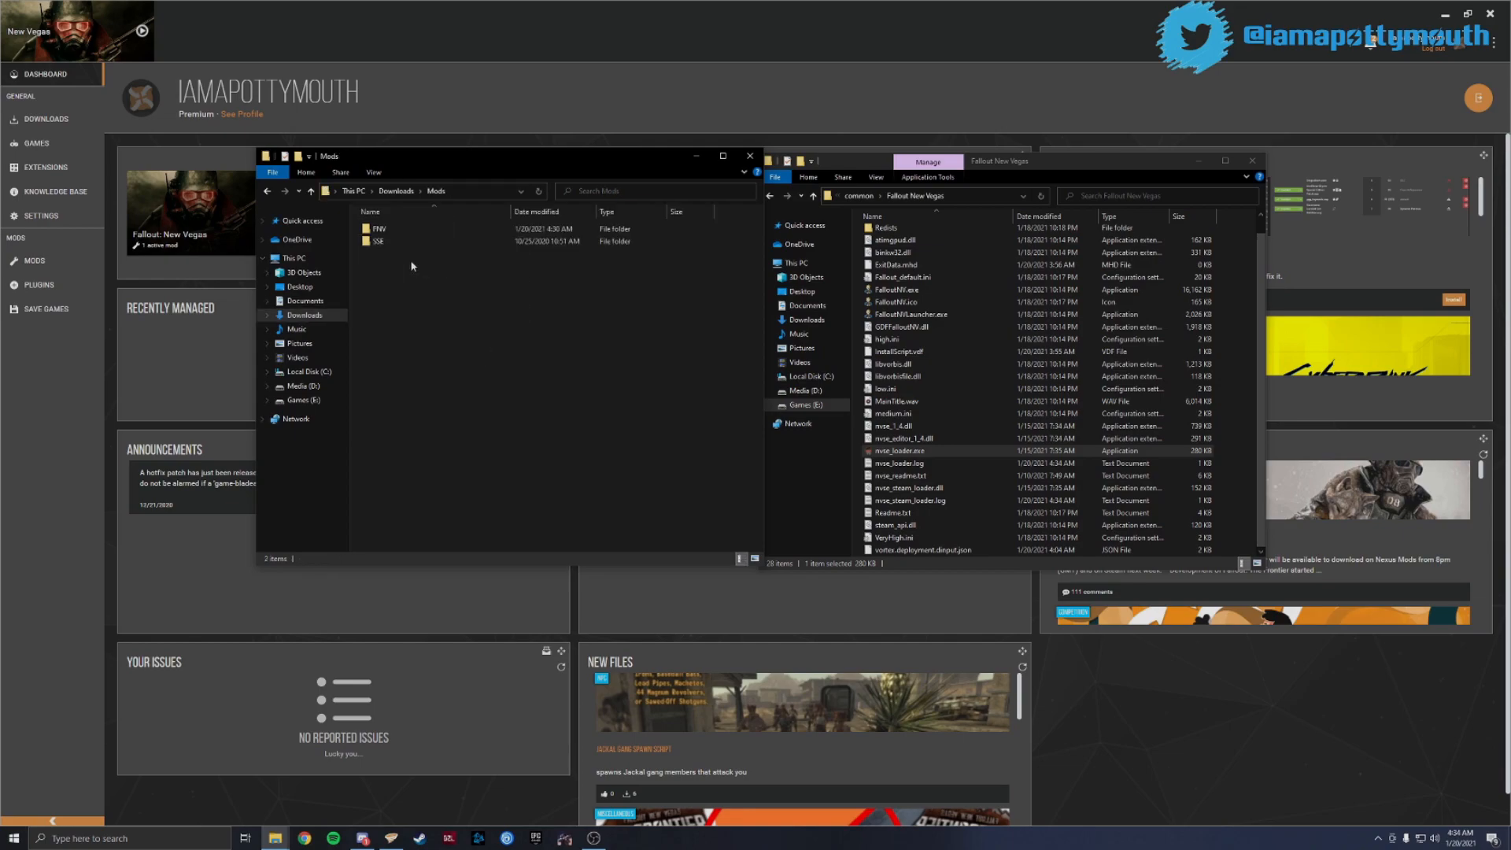
click(395, 230)
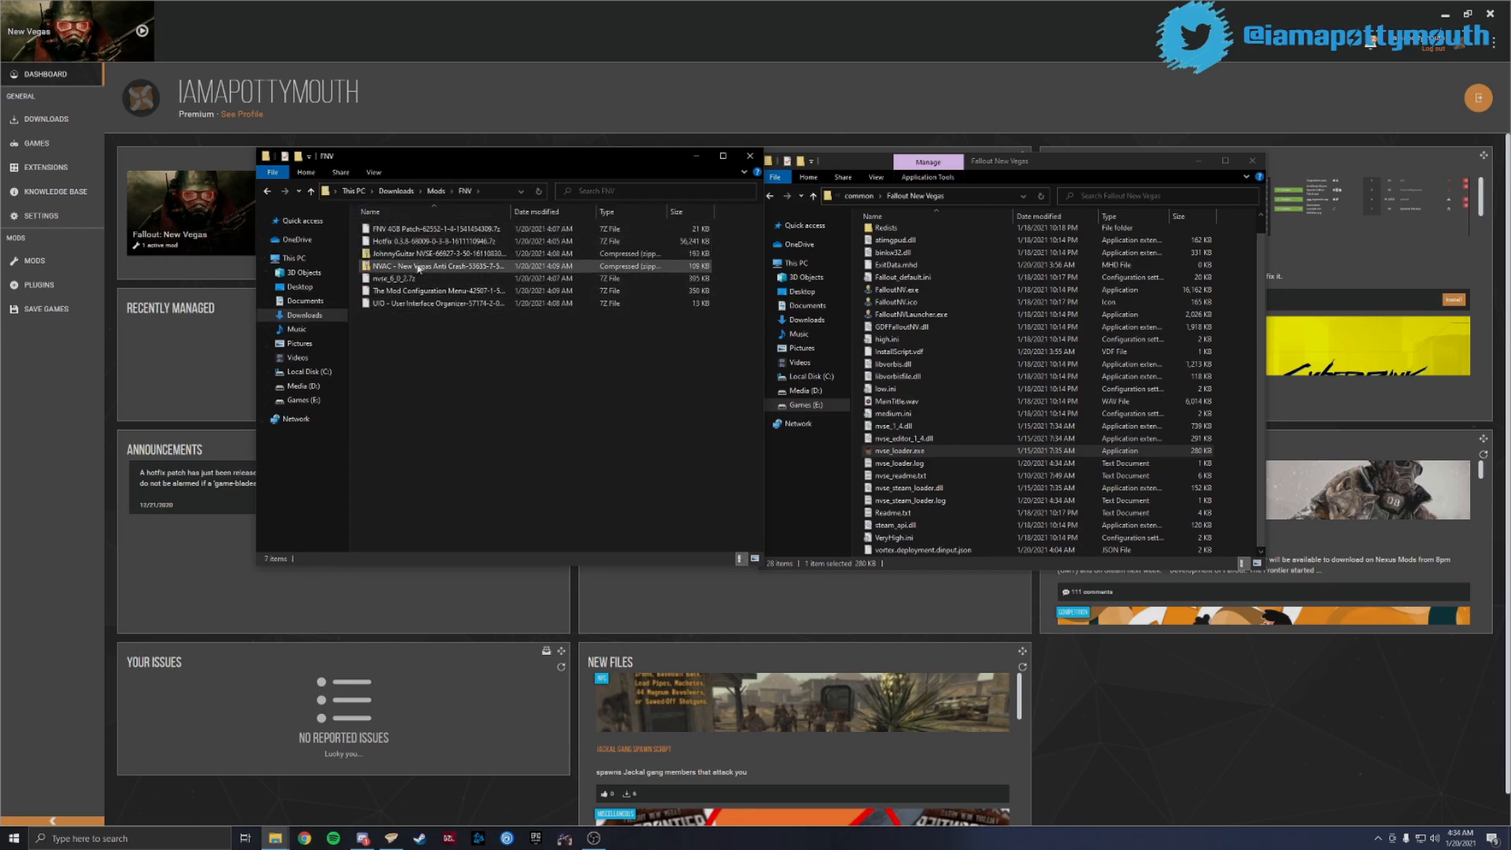
Extract the nvse_6_0_2.7z archive with 7-Zip into its own folder inside FNV
click(414, 279)
right_click(414, 279)
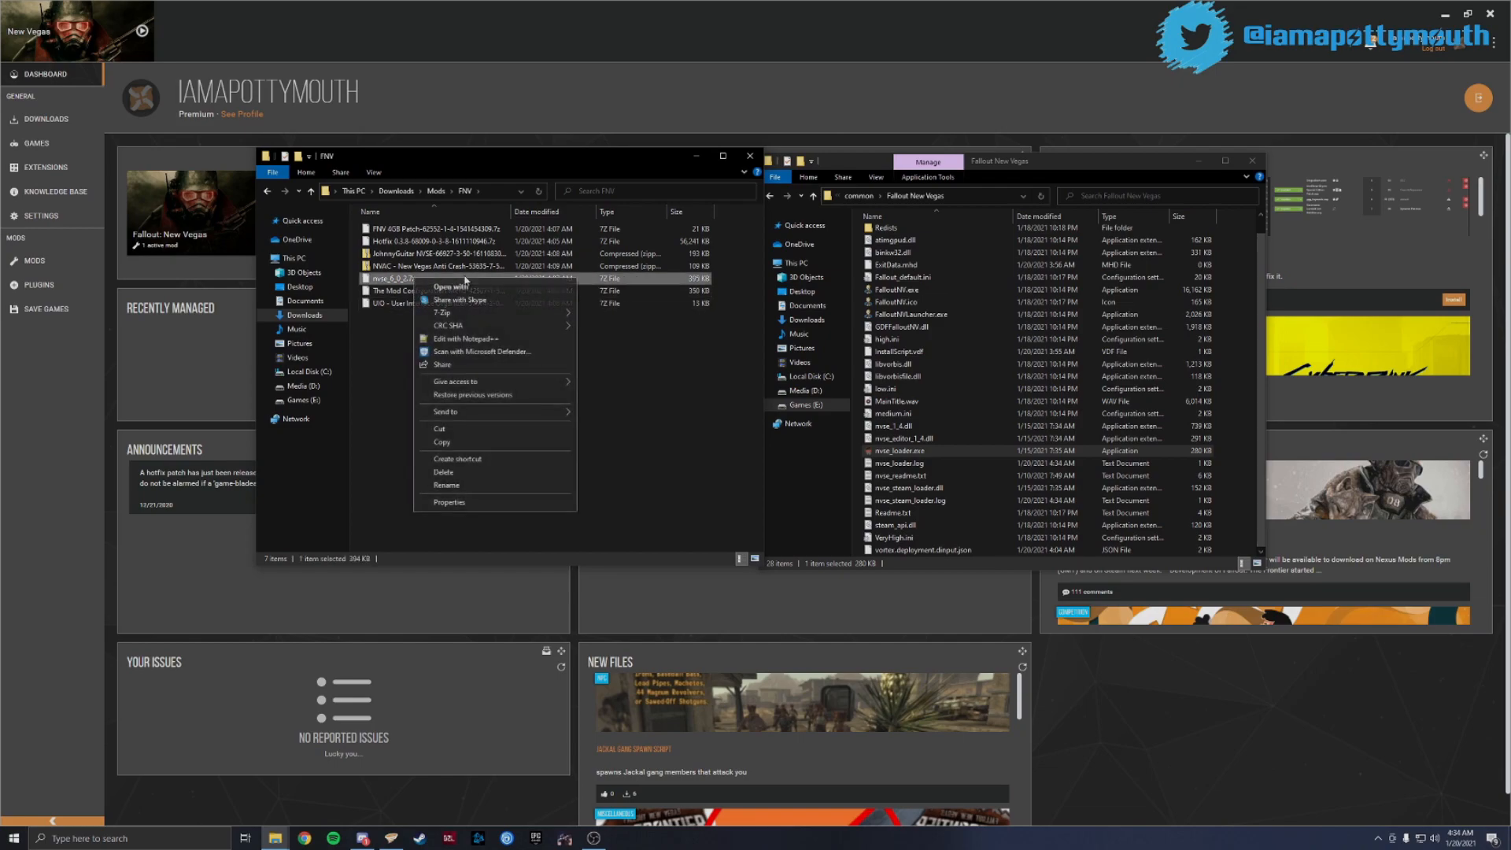
mouse_move(549, 318)
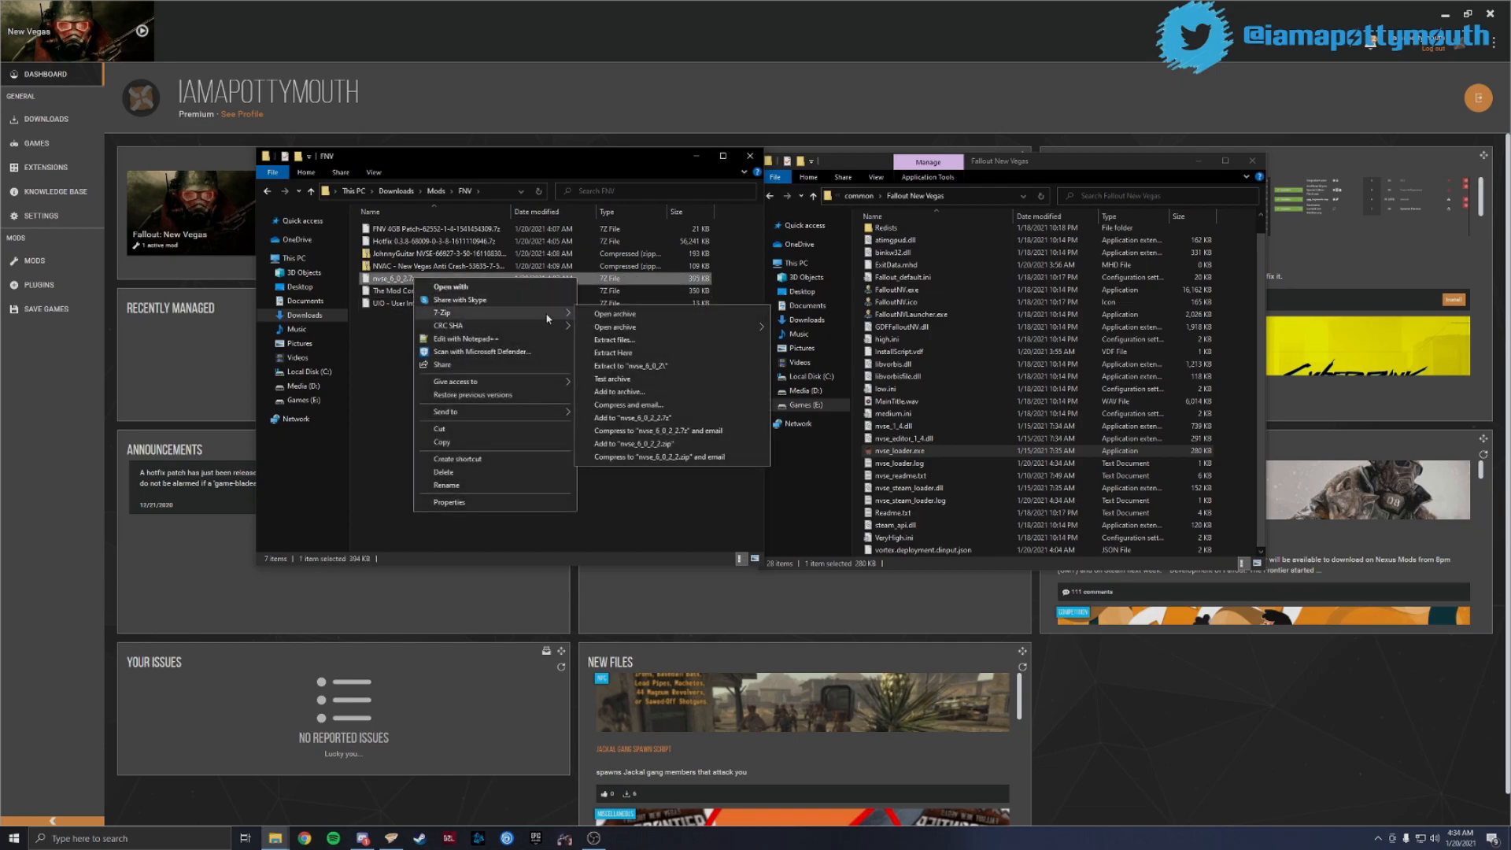
click(618, 340)
click(730, 494)
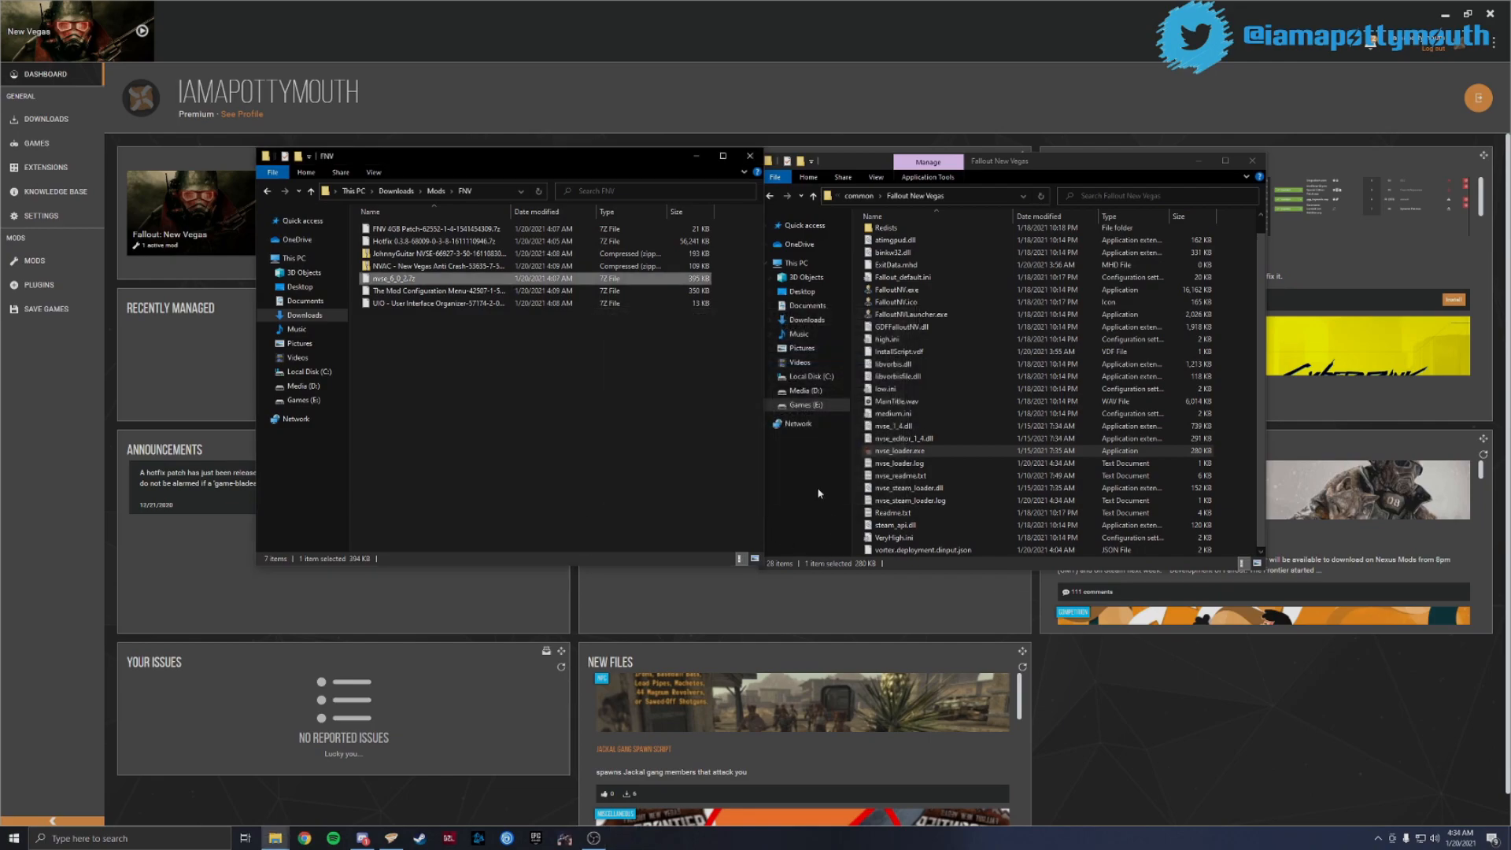
Copy everything from the extracted nvse_6_0_2 folder into the Fallout New Vegas folder, replacing the existing files
double_click(394, 228)
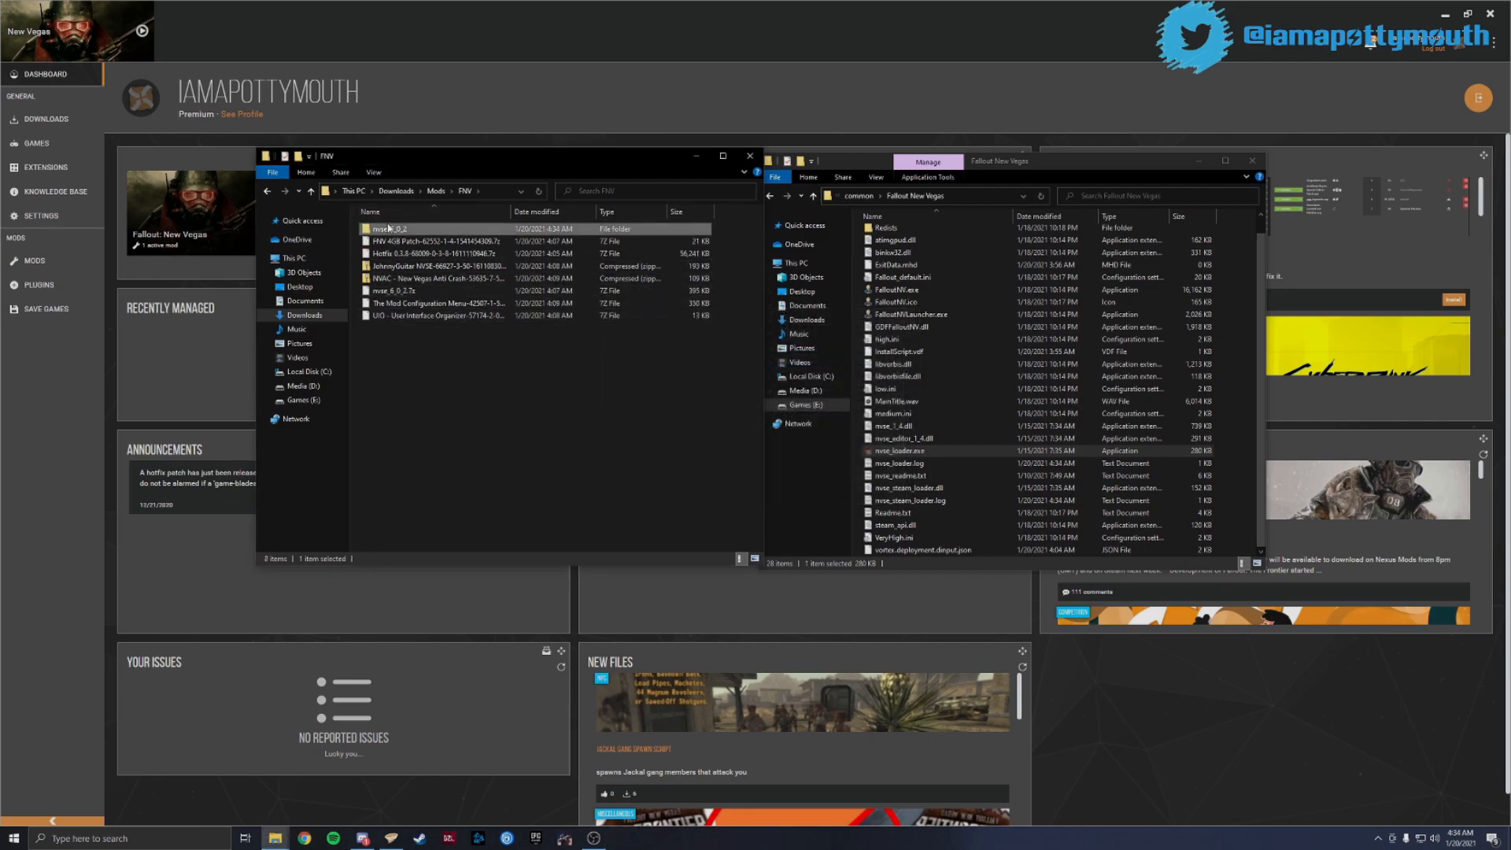
drag(439, 333, 379, 231)
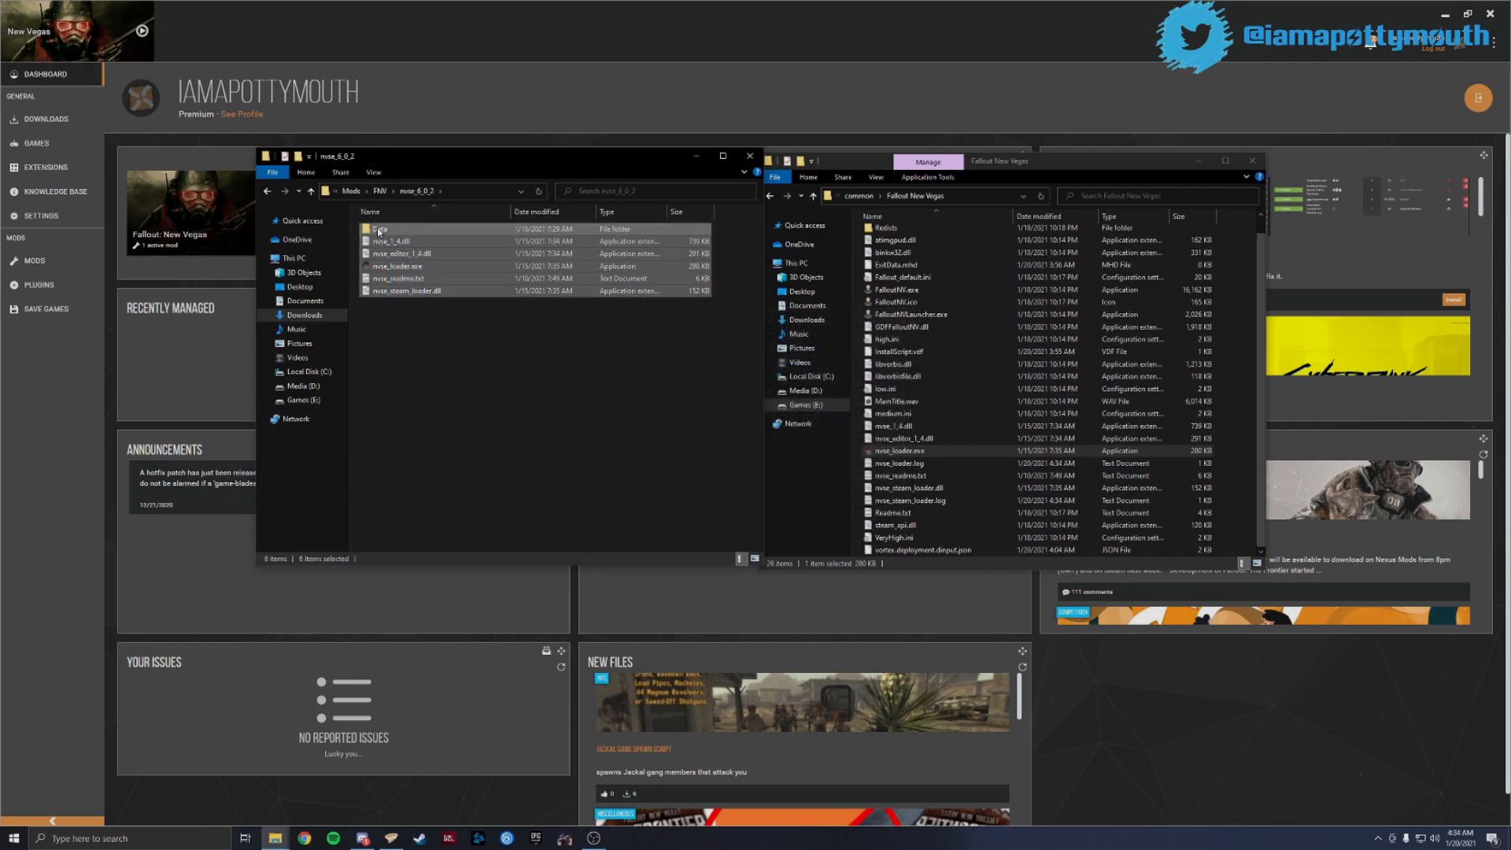
drag(507, 236, 970, 398)
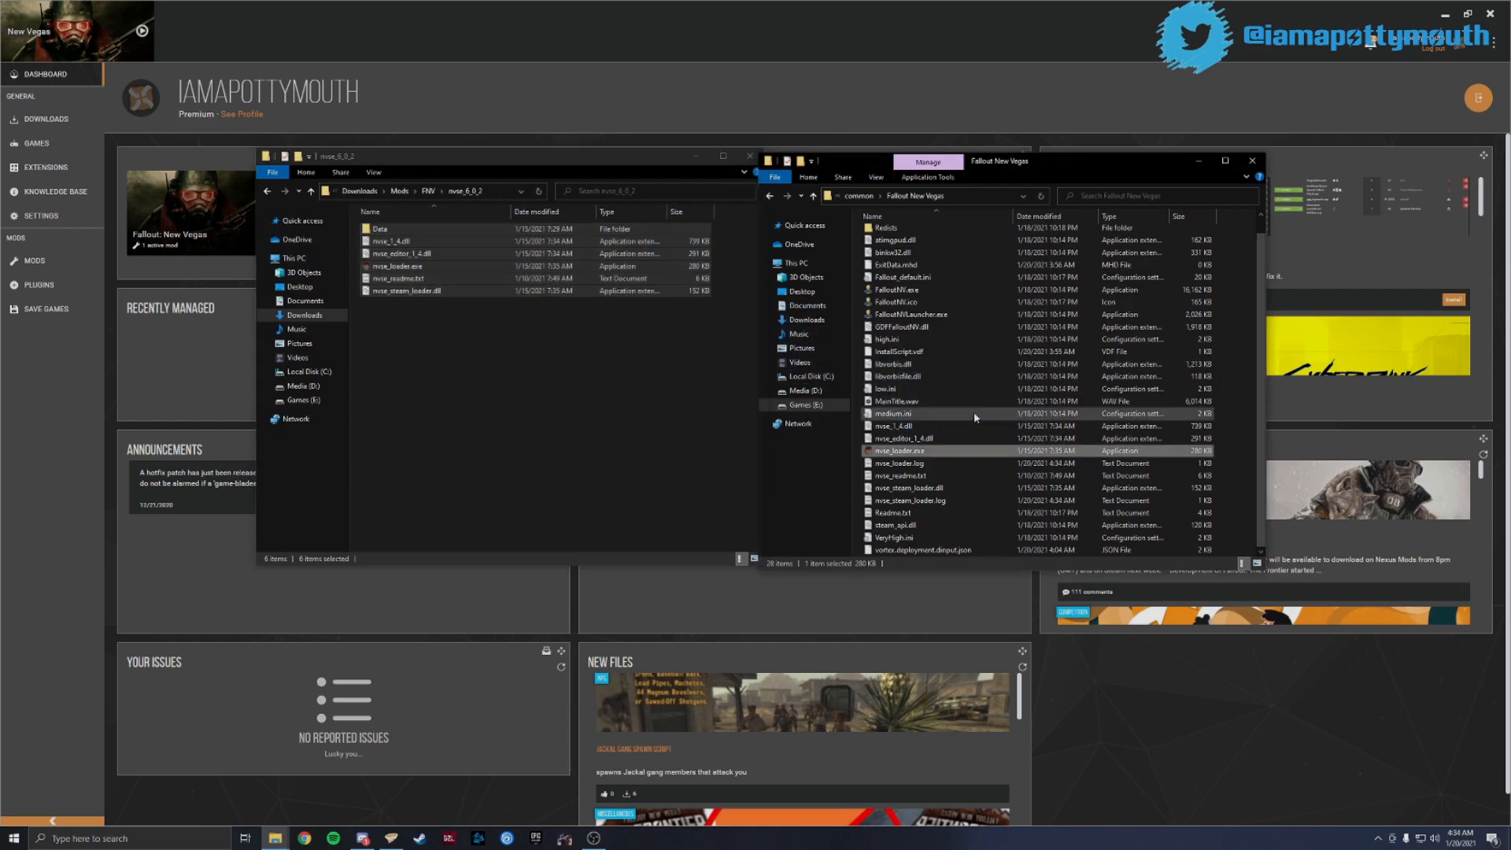
click(727, 325)
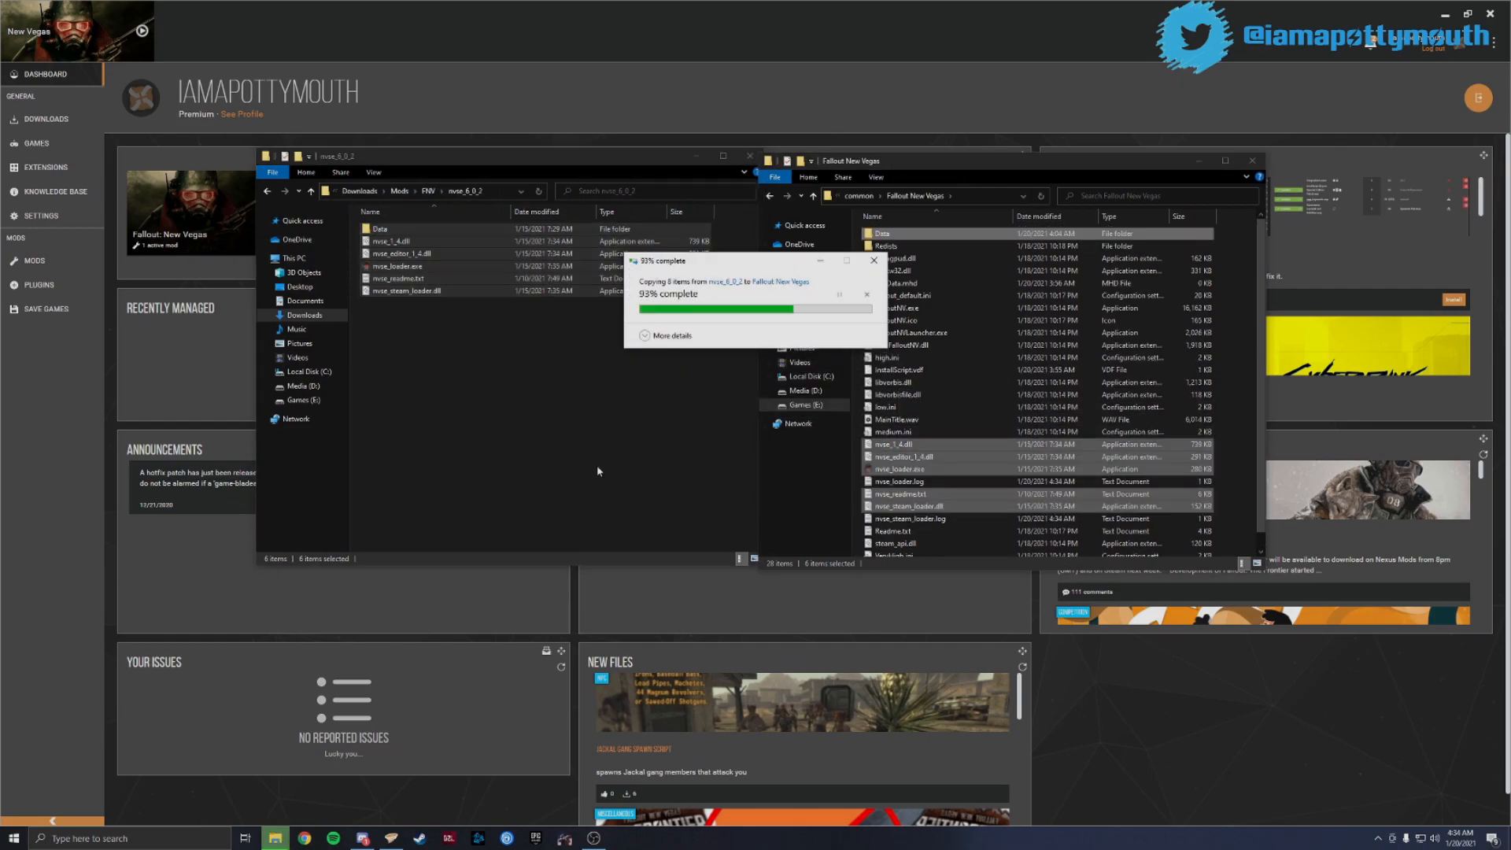
click(598, 471)
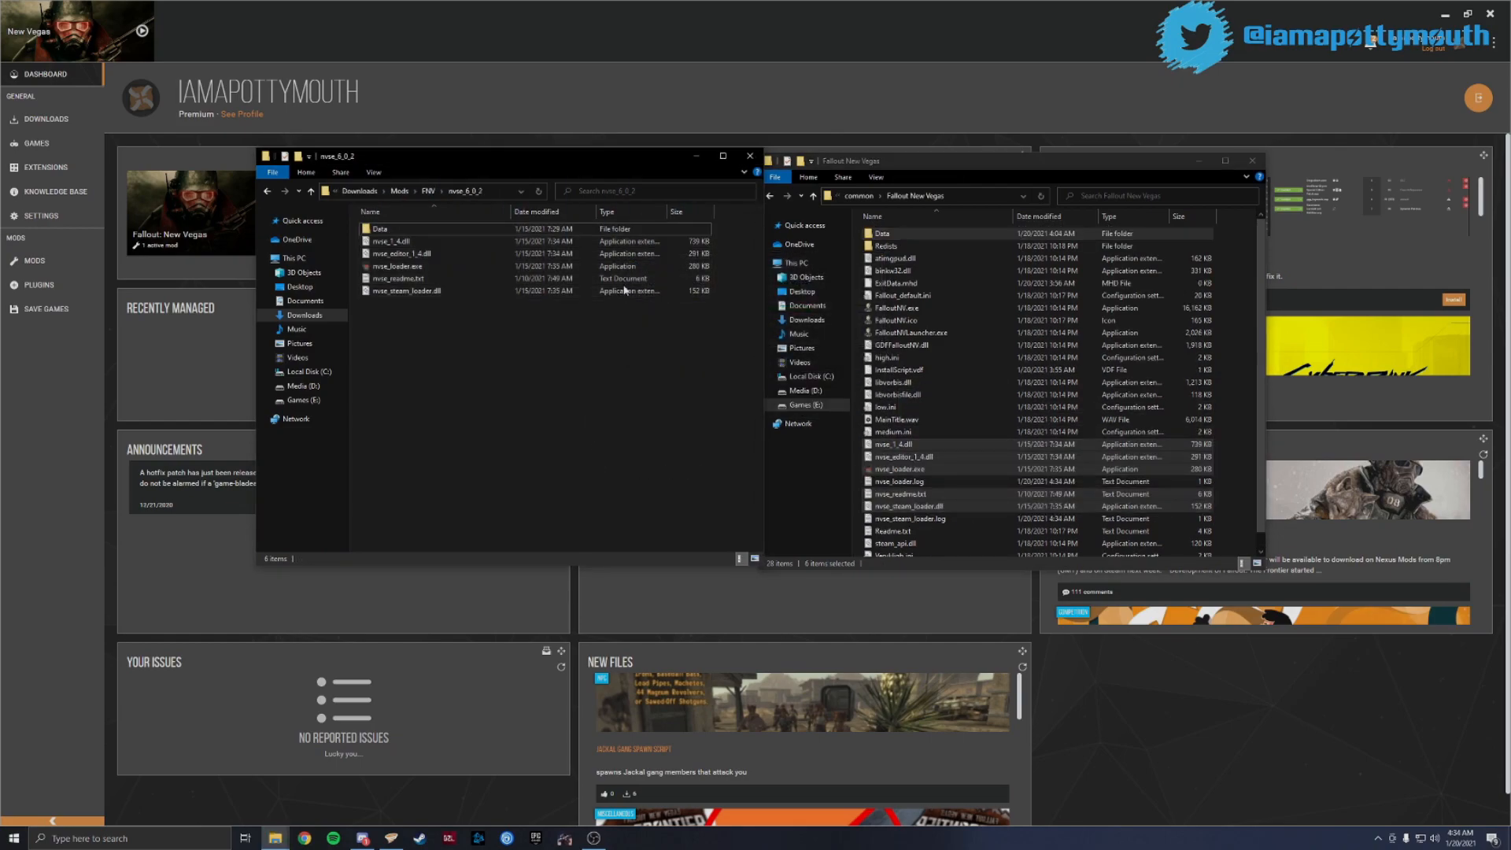
Close the nvse_6_0_2 window and test the recopied nvse_loader.exe from the game folder
click(750, 155)
double_click(899, 469)
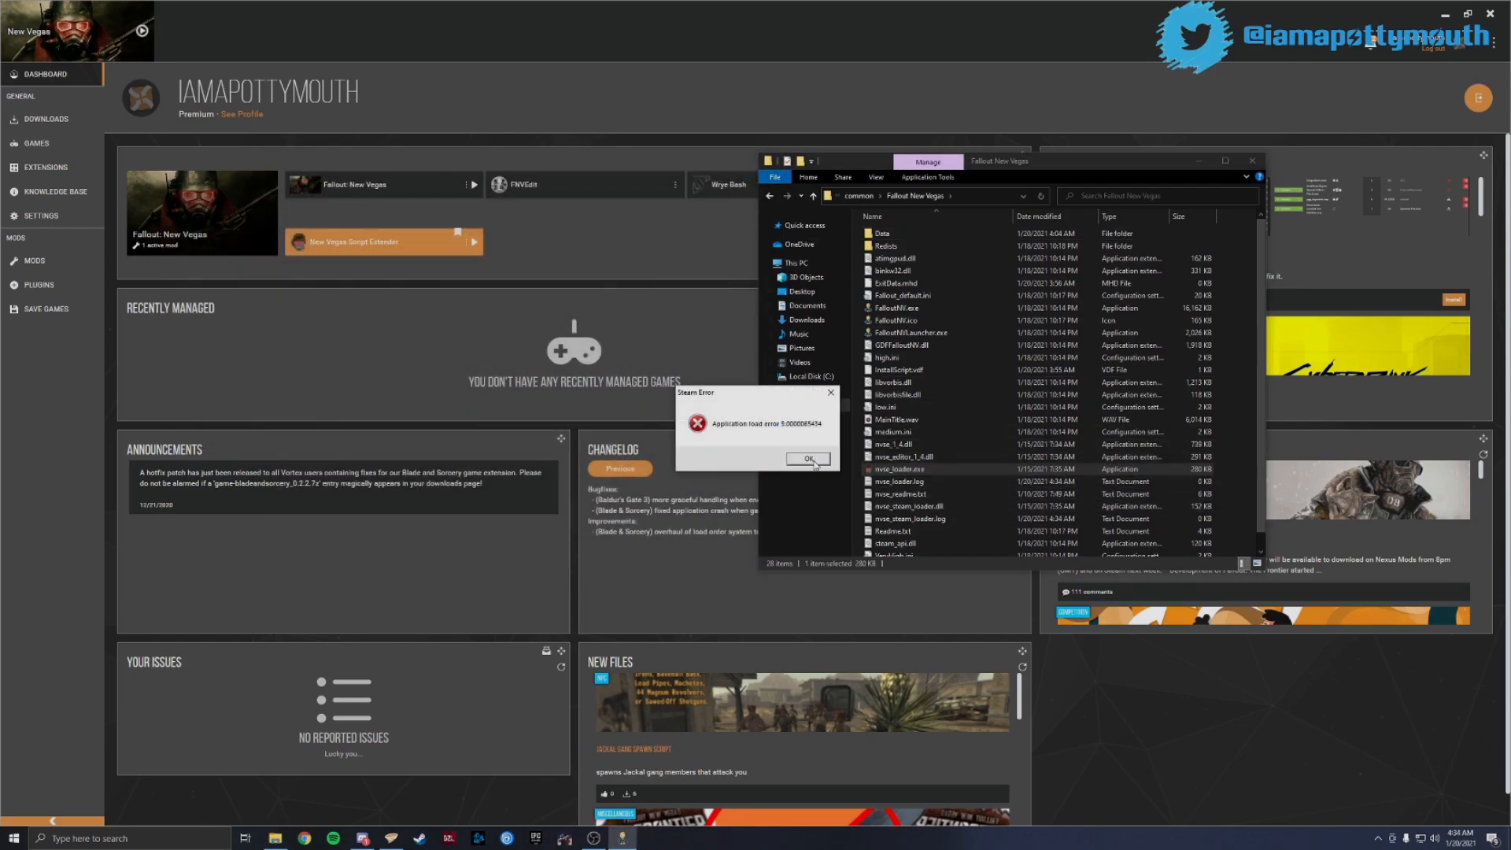
click(809, 459)
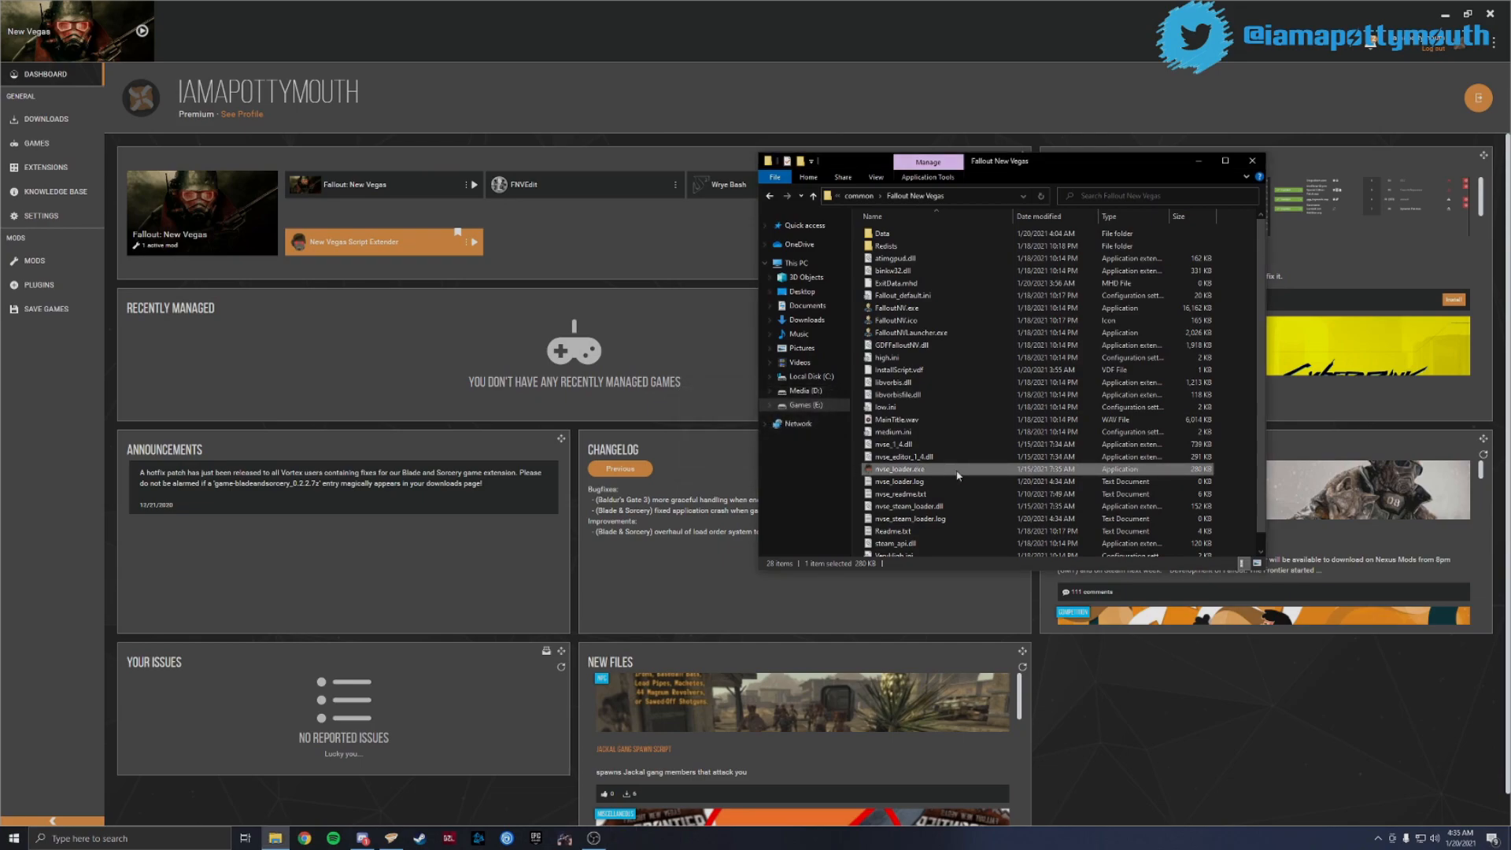
Switch to Steam, try launching Fallout: New Vegas from the library, cancel the launch and close the Steam window
click(1374, 844)
click(1390, 842)
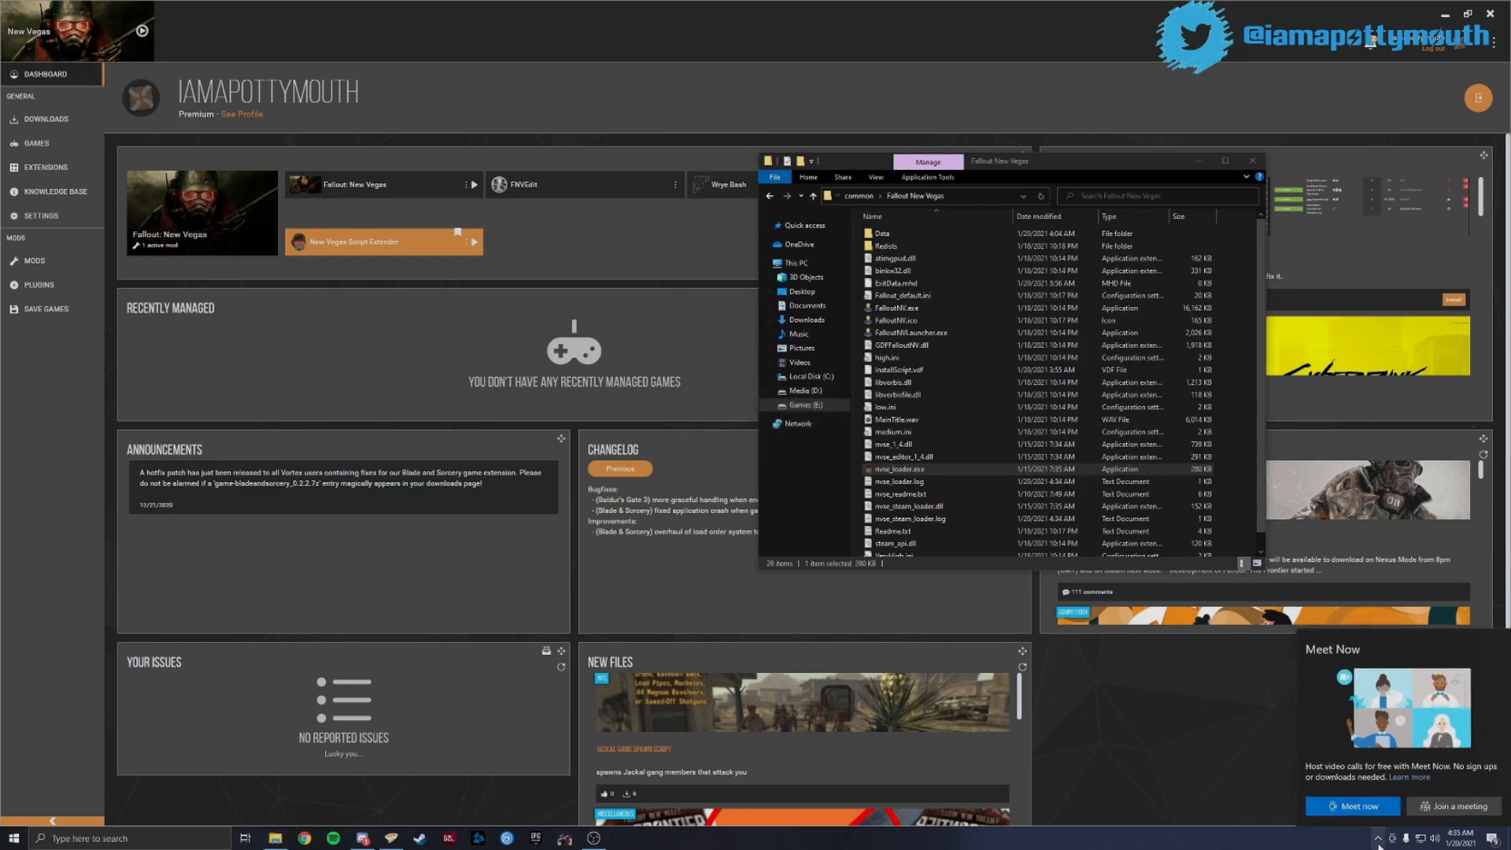
click(1388, 844)
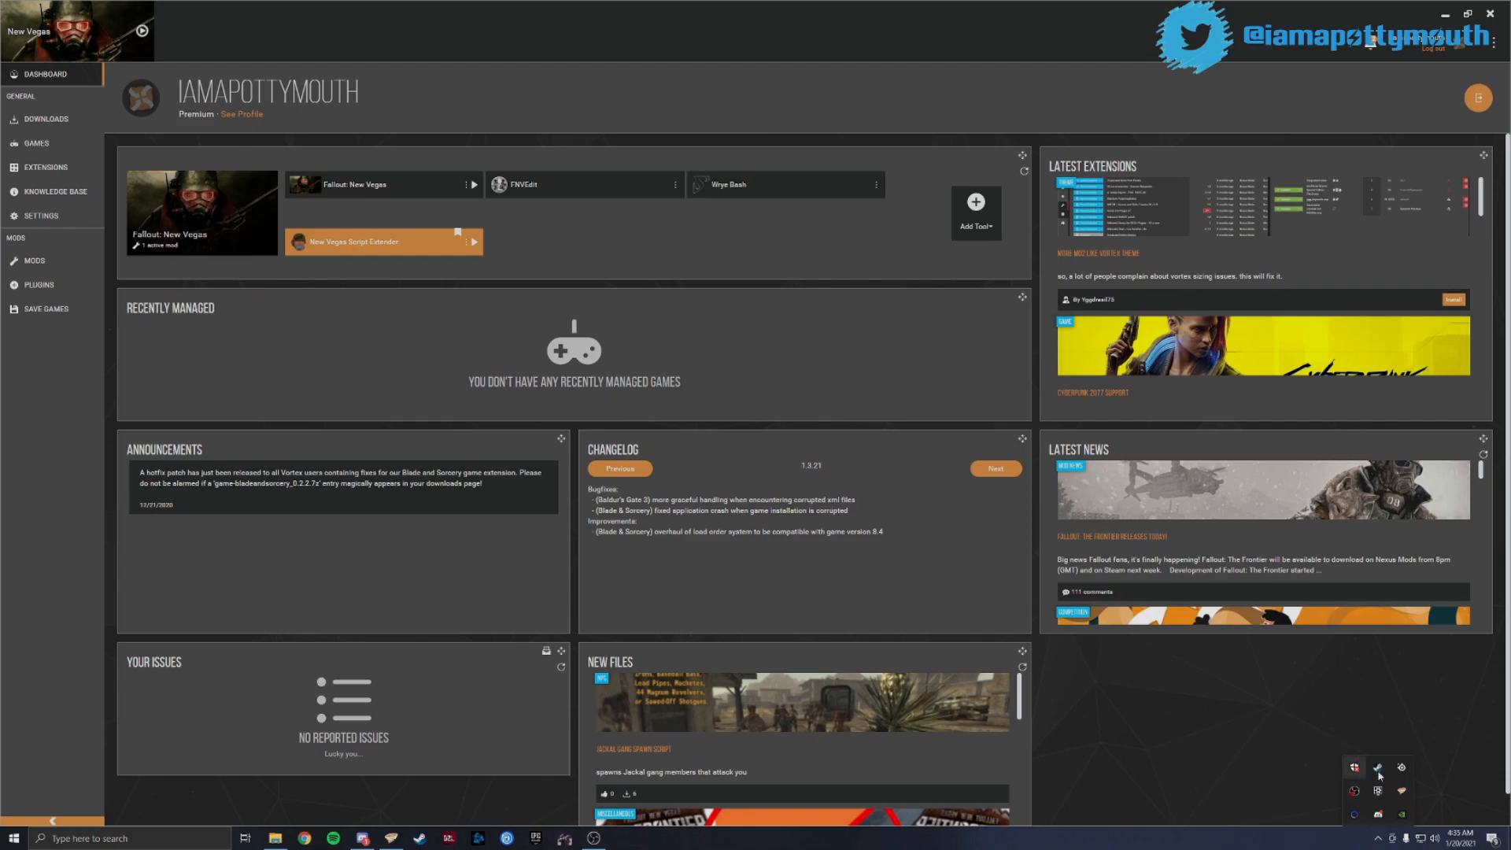
click(405, 179)
click(809, 458)
click(1384, 769)
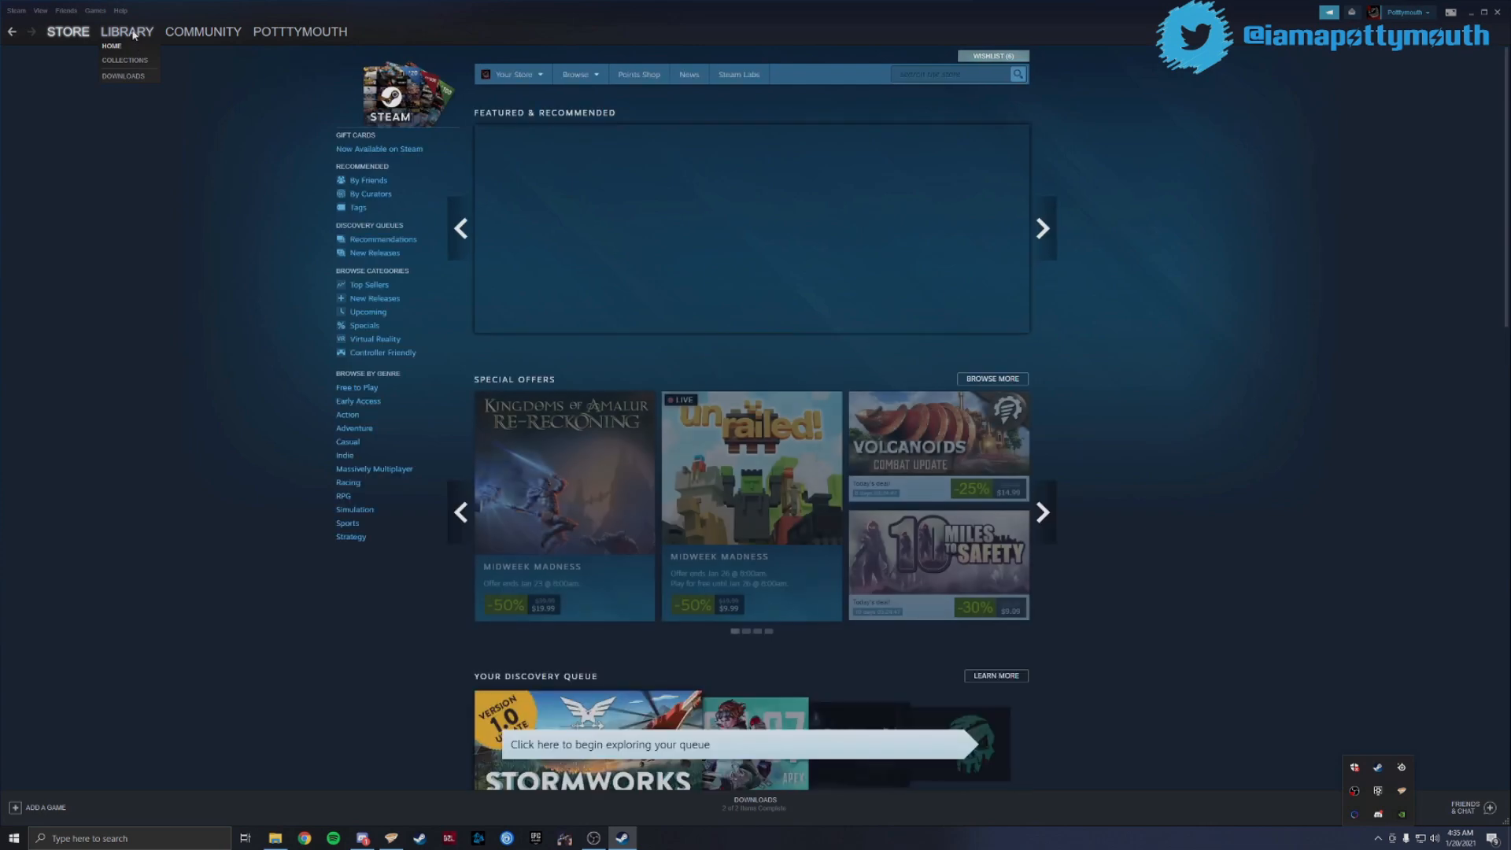
click(140, 32)
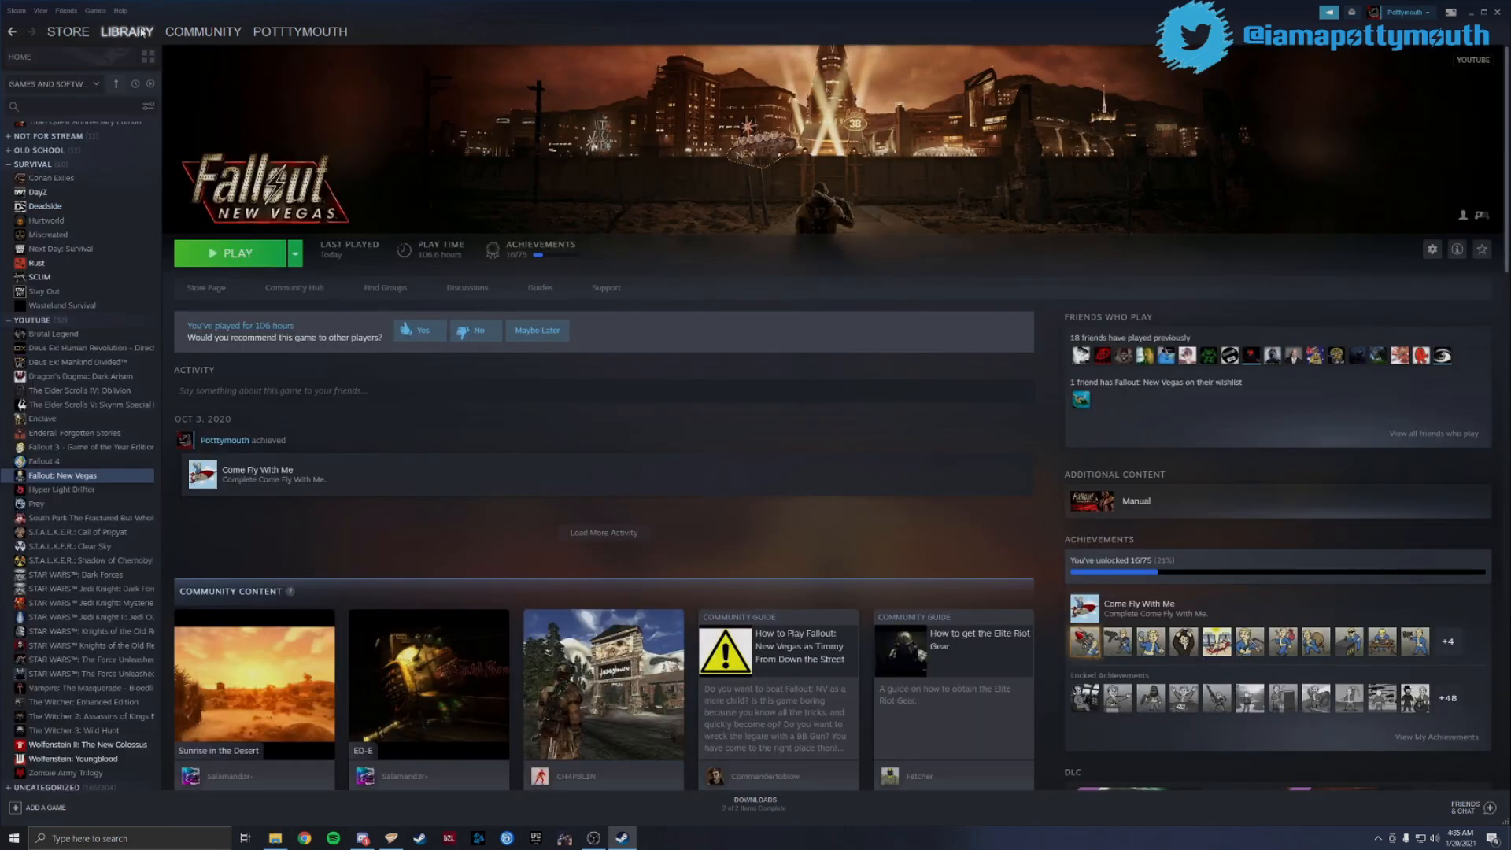
click(225, 256)
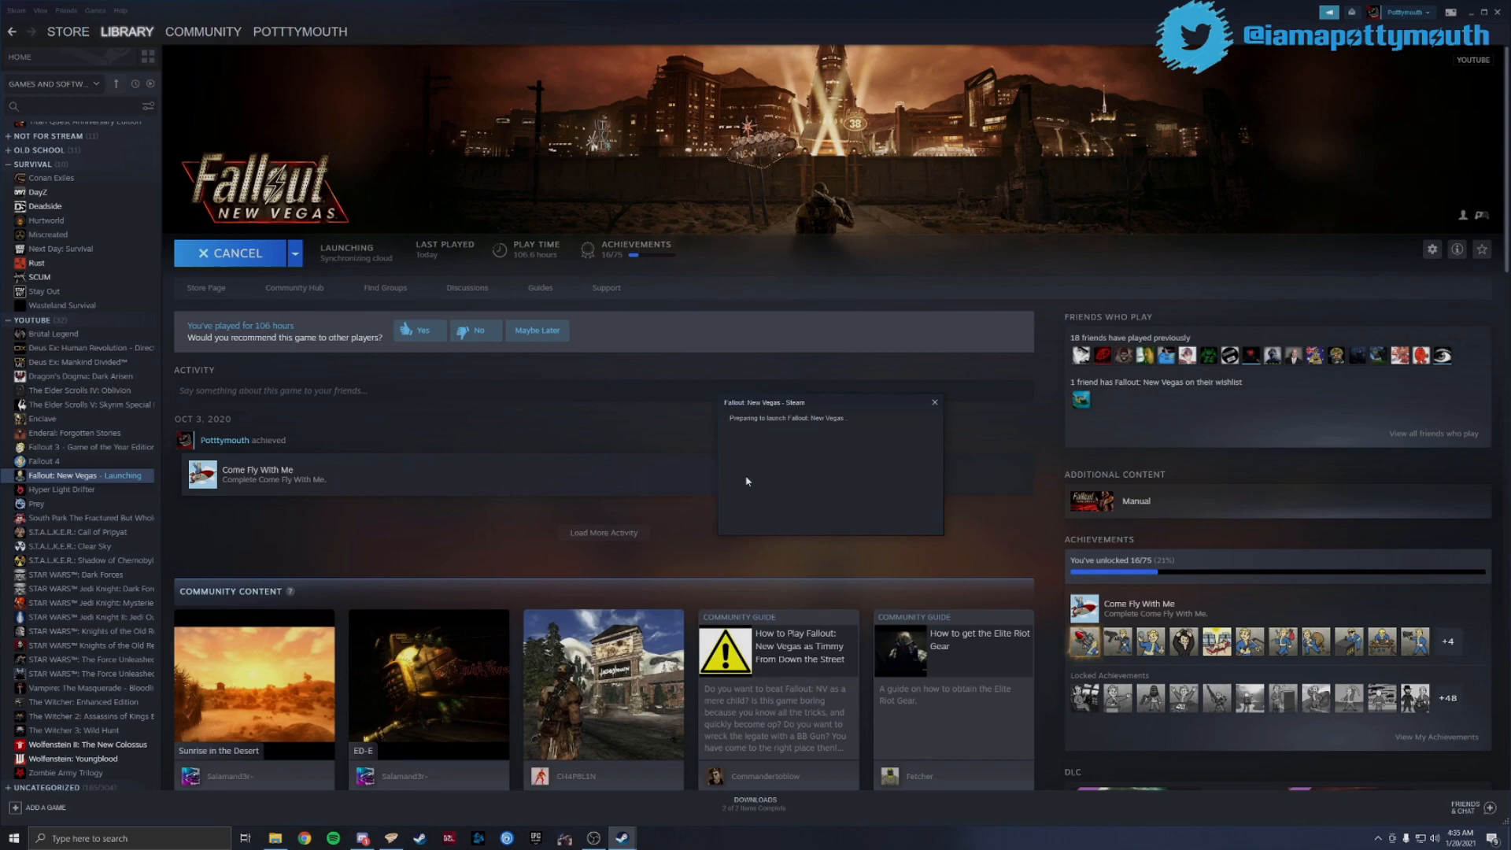
click(935, 403)
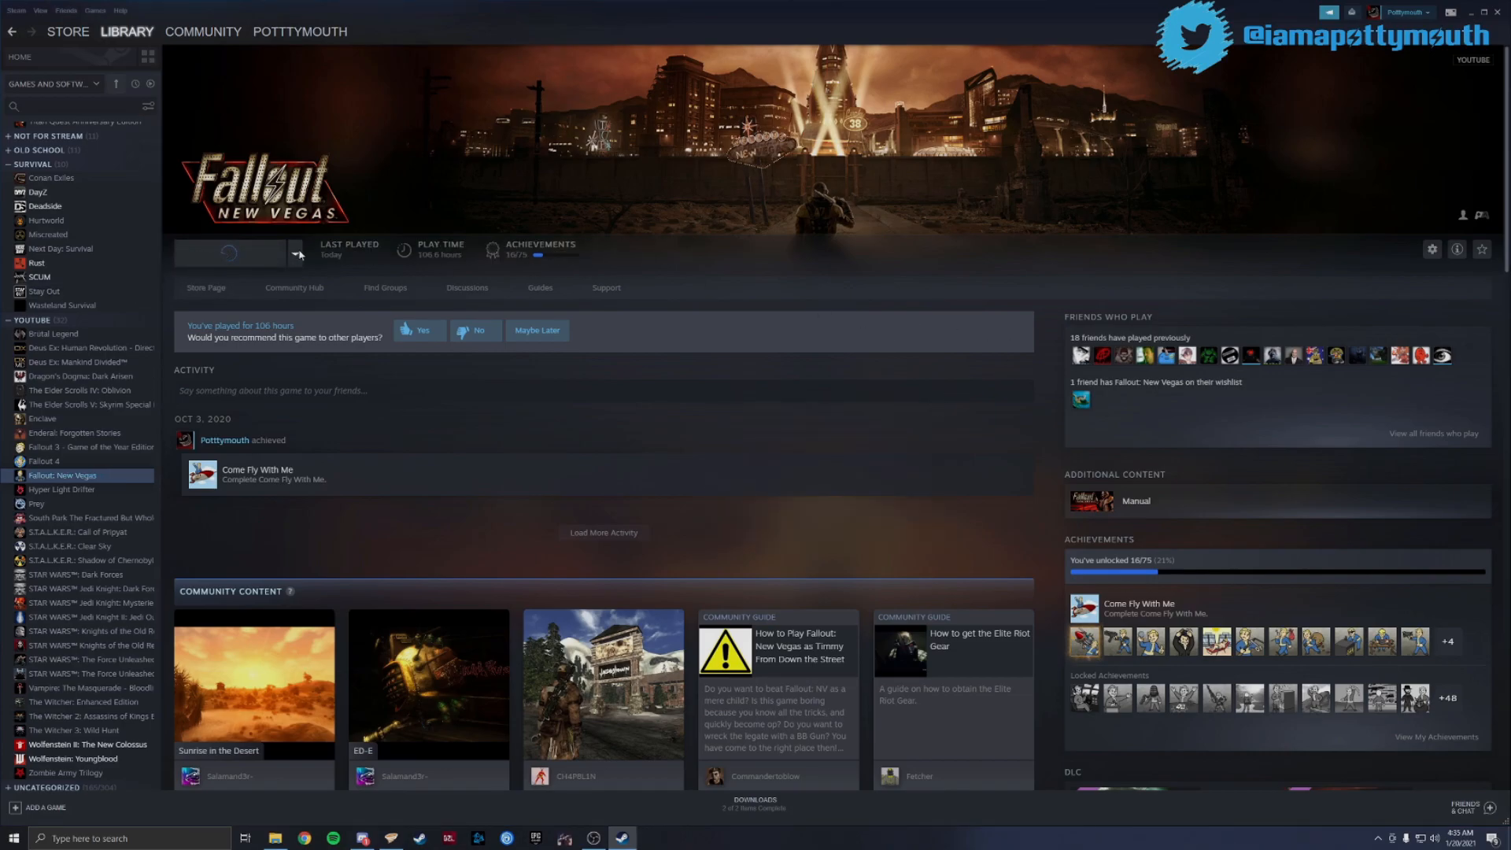
click(1498, 13)
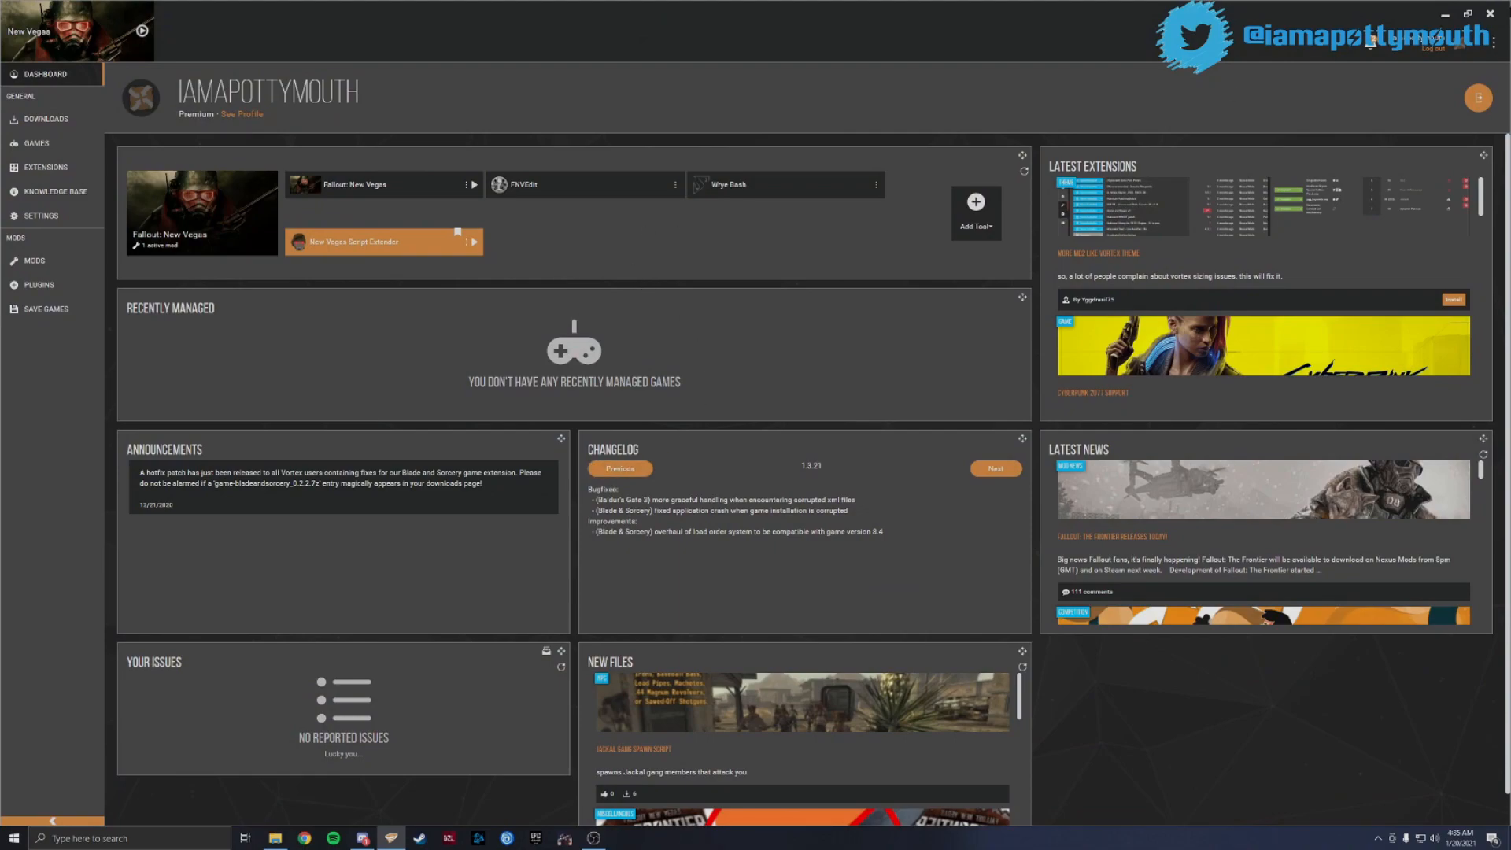
Close Vortex and run nvse_loader.exe from the Fallout New Vegas folder again
click(1498, 13)
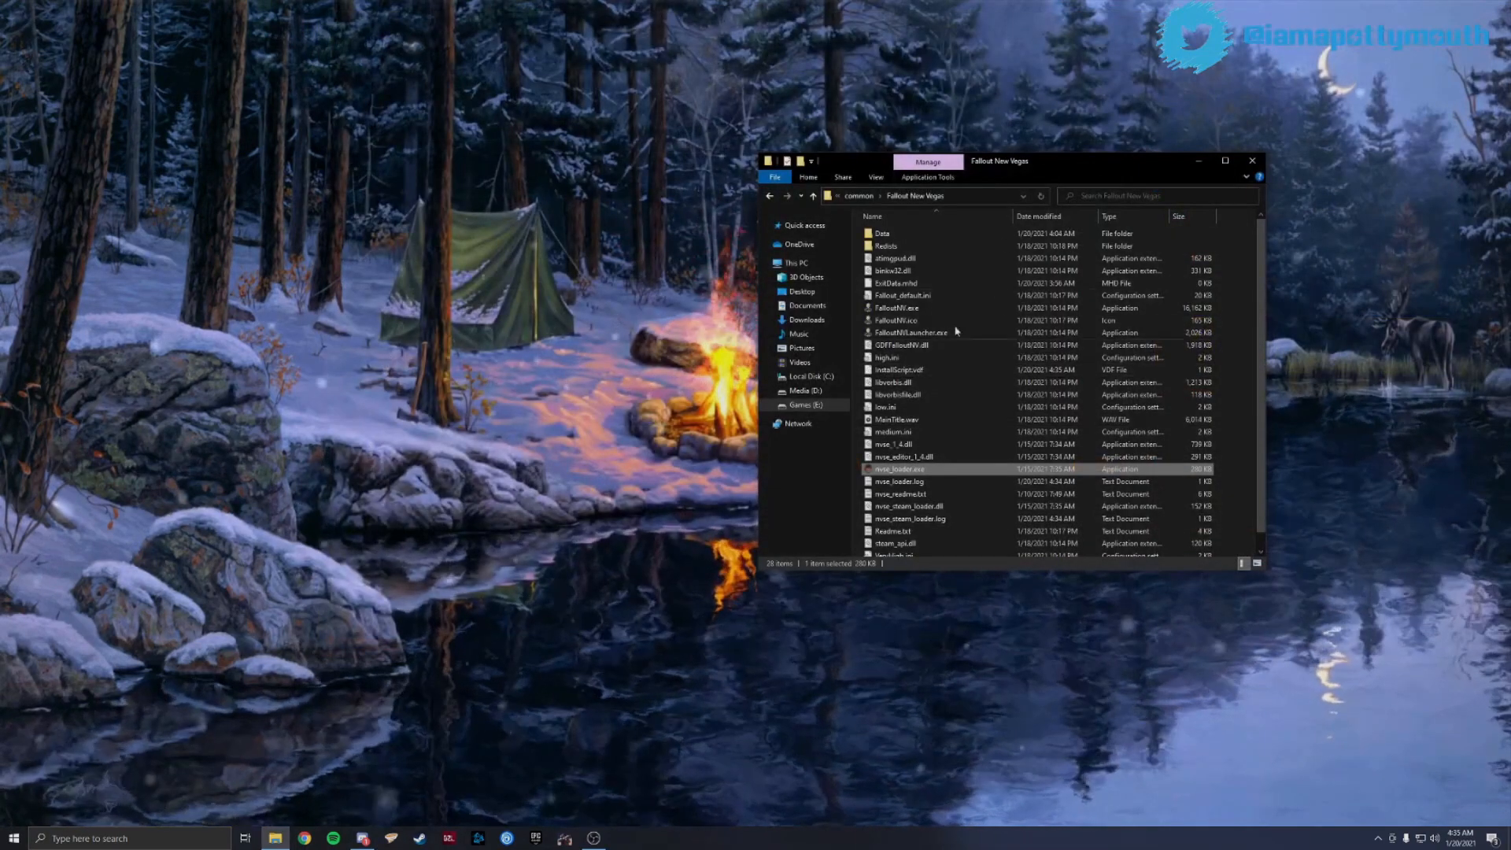
double_click(930, 469)
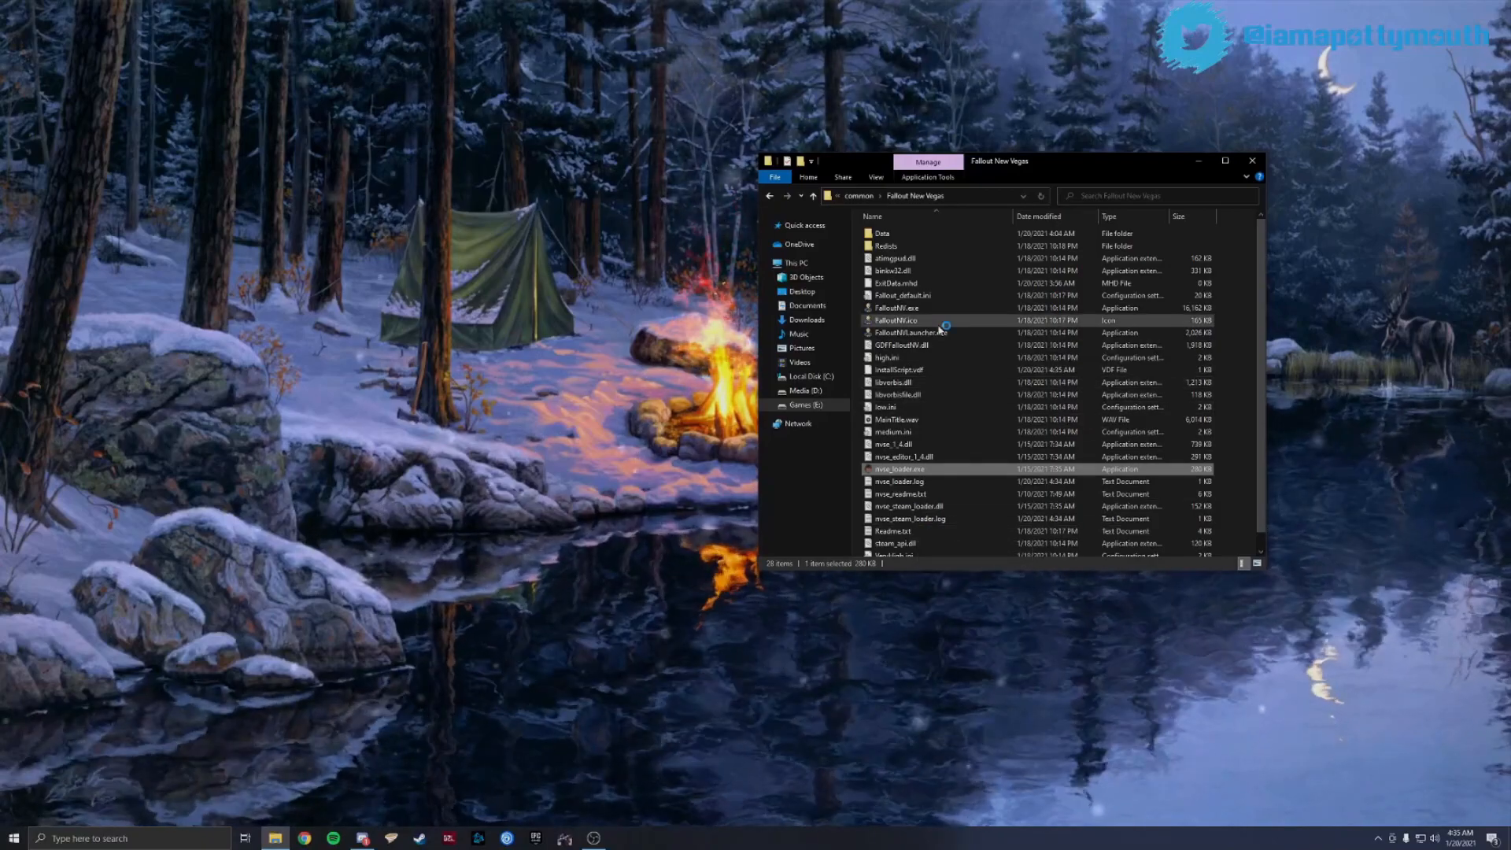
right_click(696, 685)
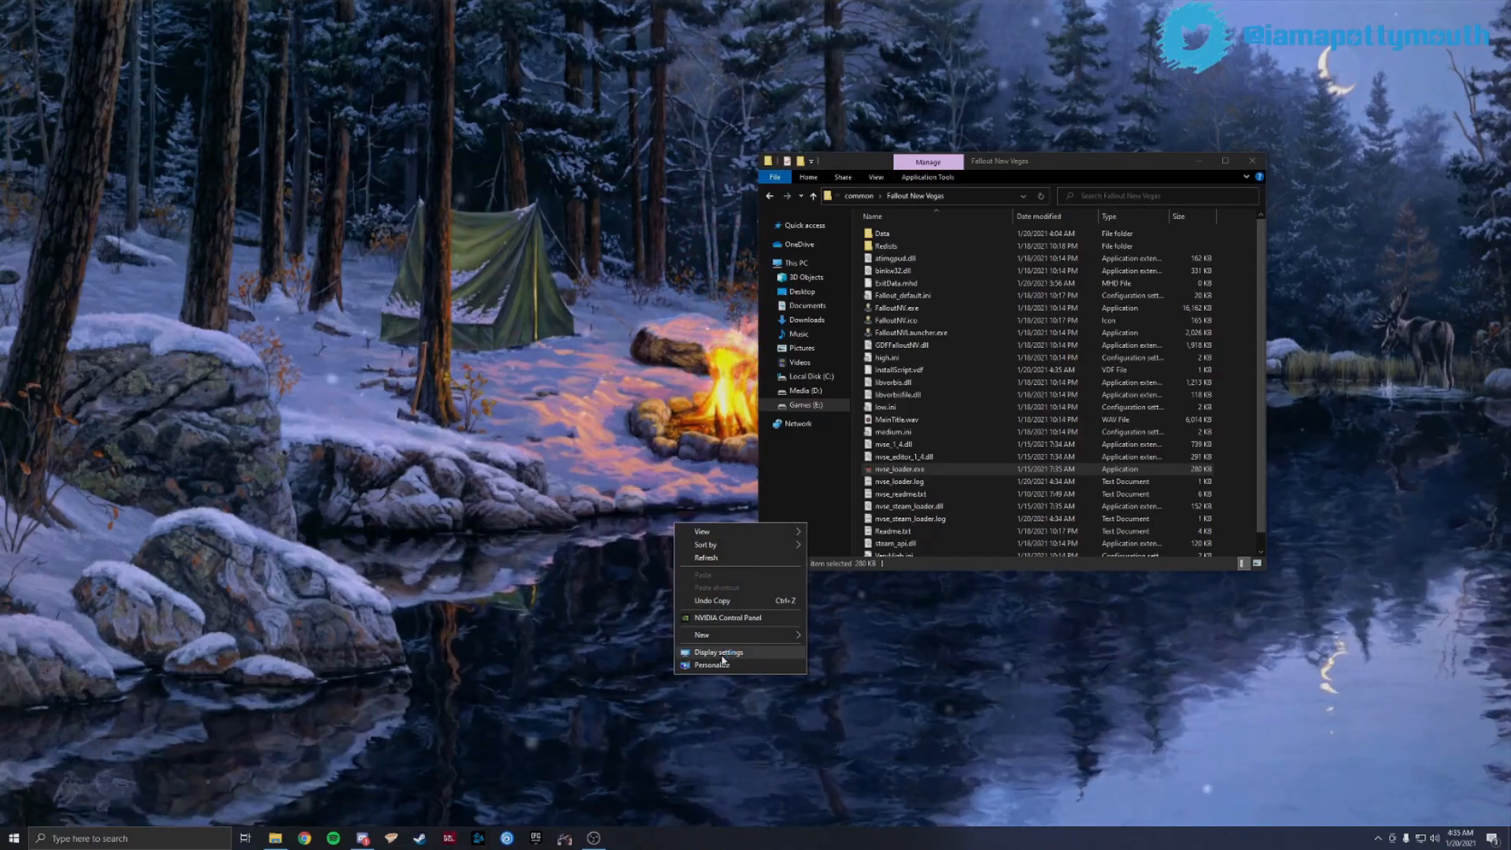
click(617, 573)
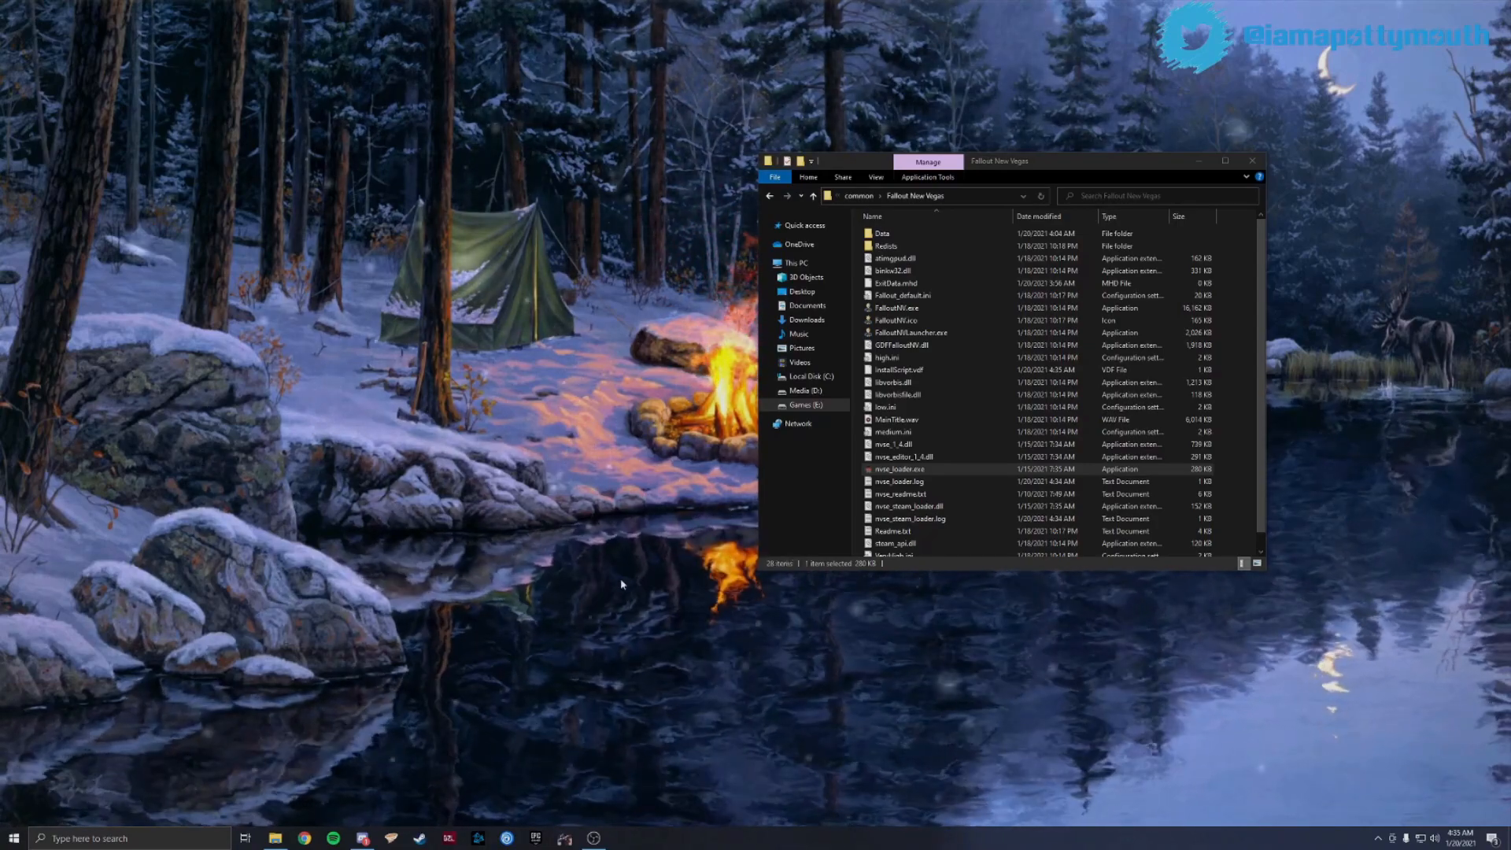
Open Task Manager and end the OriginWebHelperService and Paint 3D background processes
right_click(658, 846)
click(696, 793)
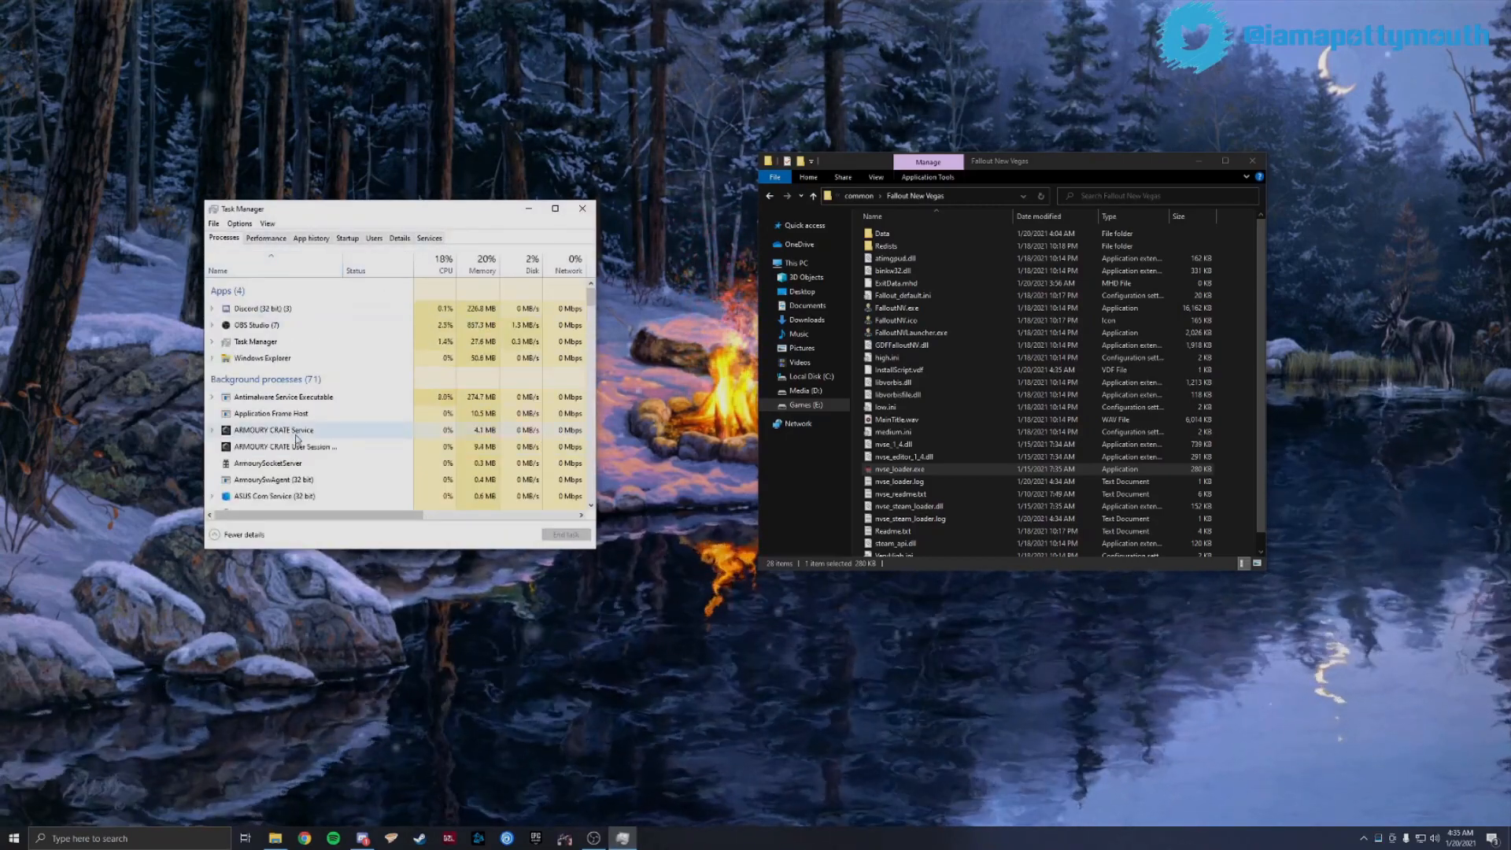
scroll(303, 445, down, 2)
scroll(303, 445, down, 3)
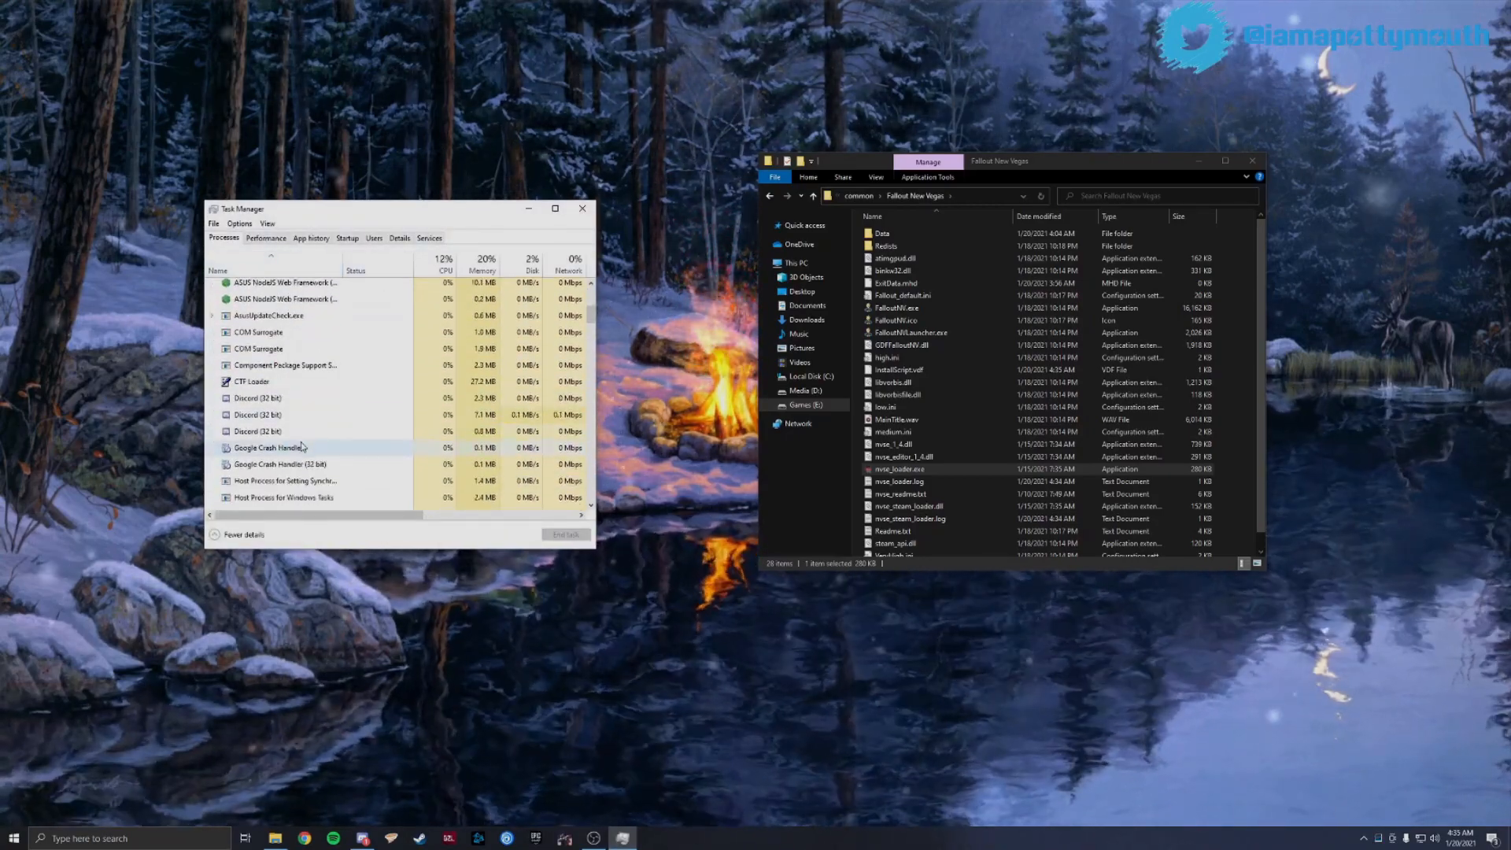
scroll(303, 446, down, 10)
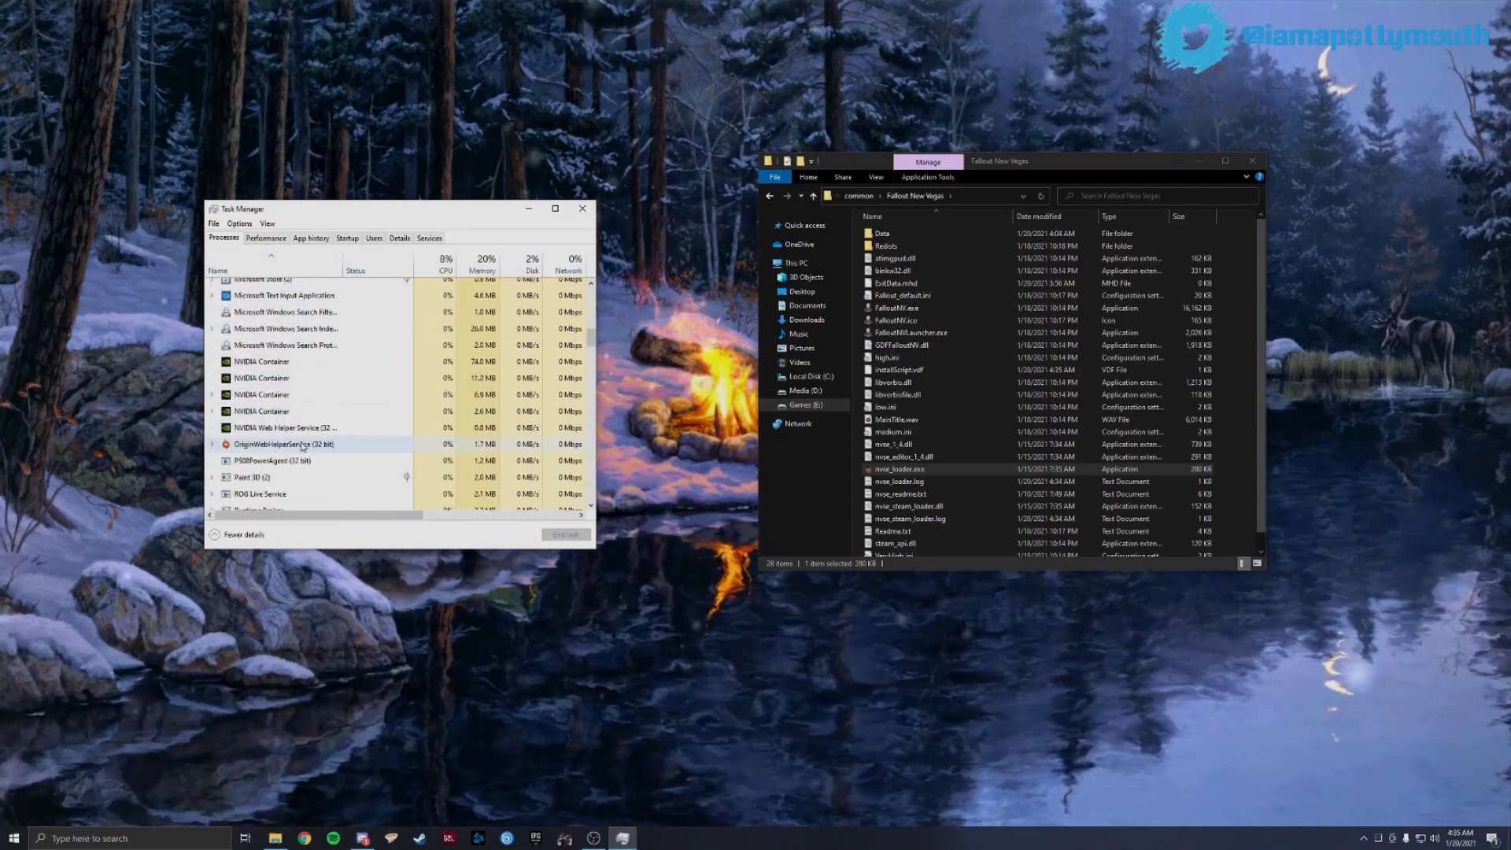
click(315, 338)
scroll(354, 338, down, 1)
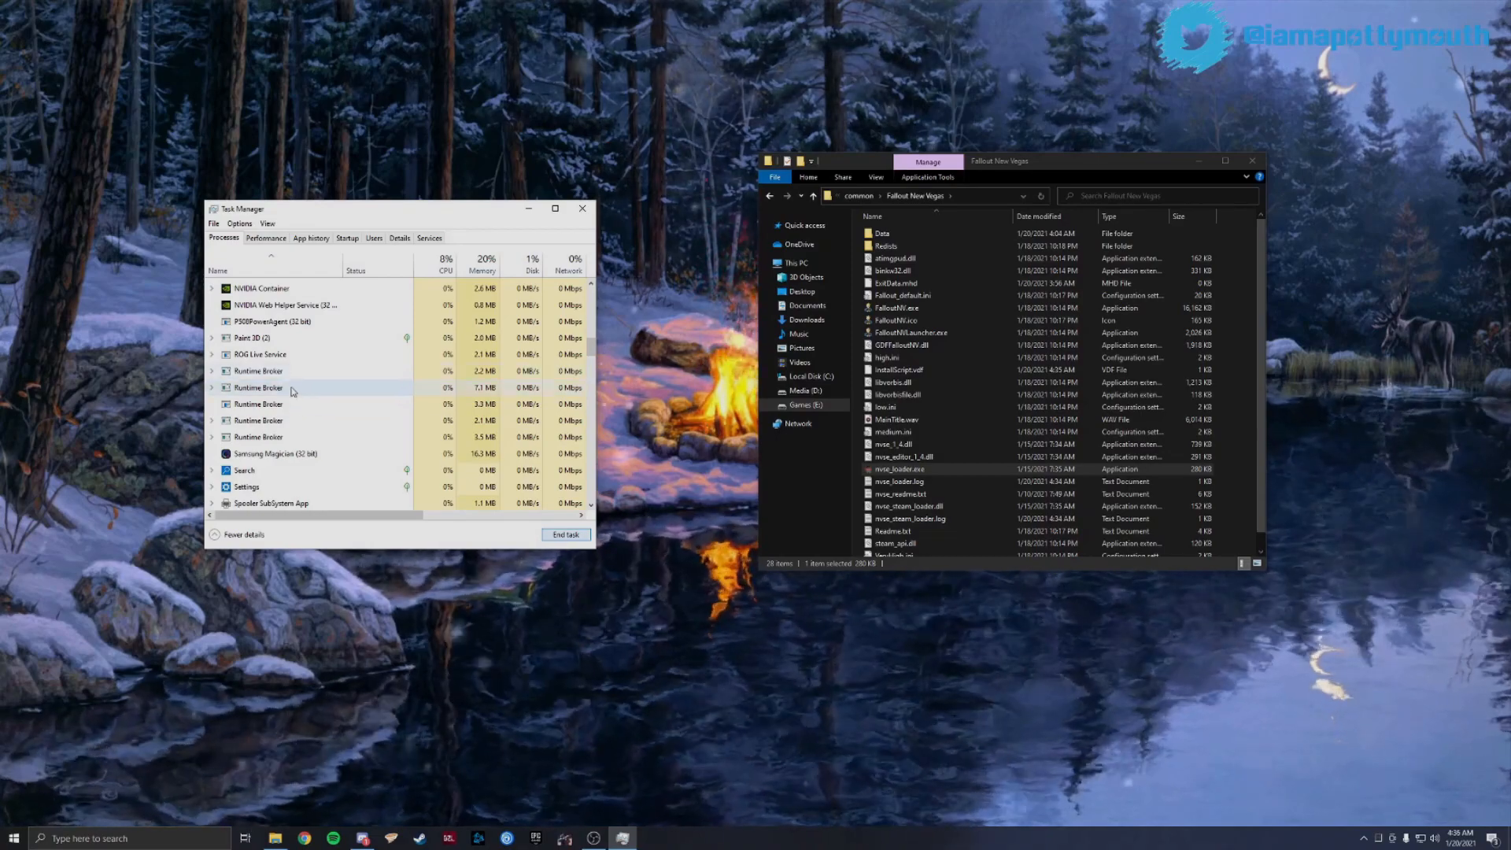
click(305, 338)
click(566, 536)
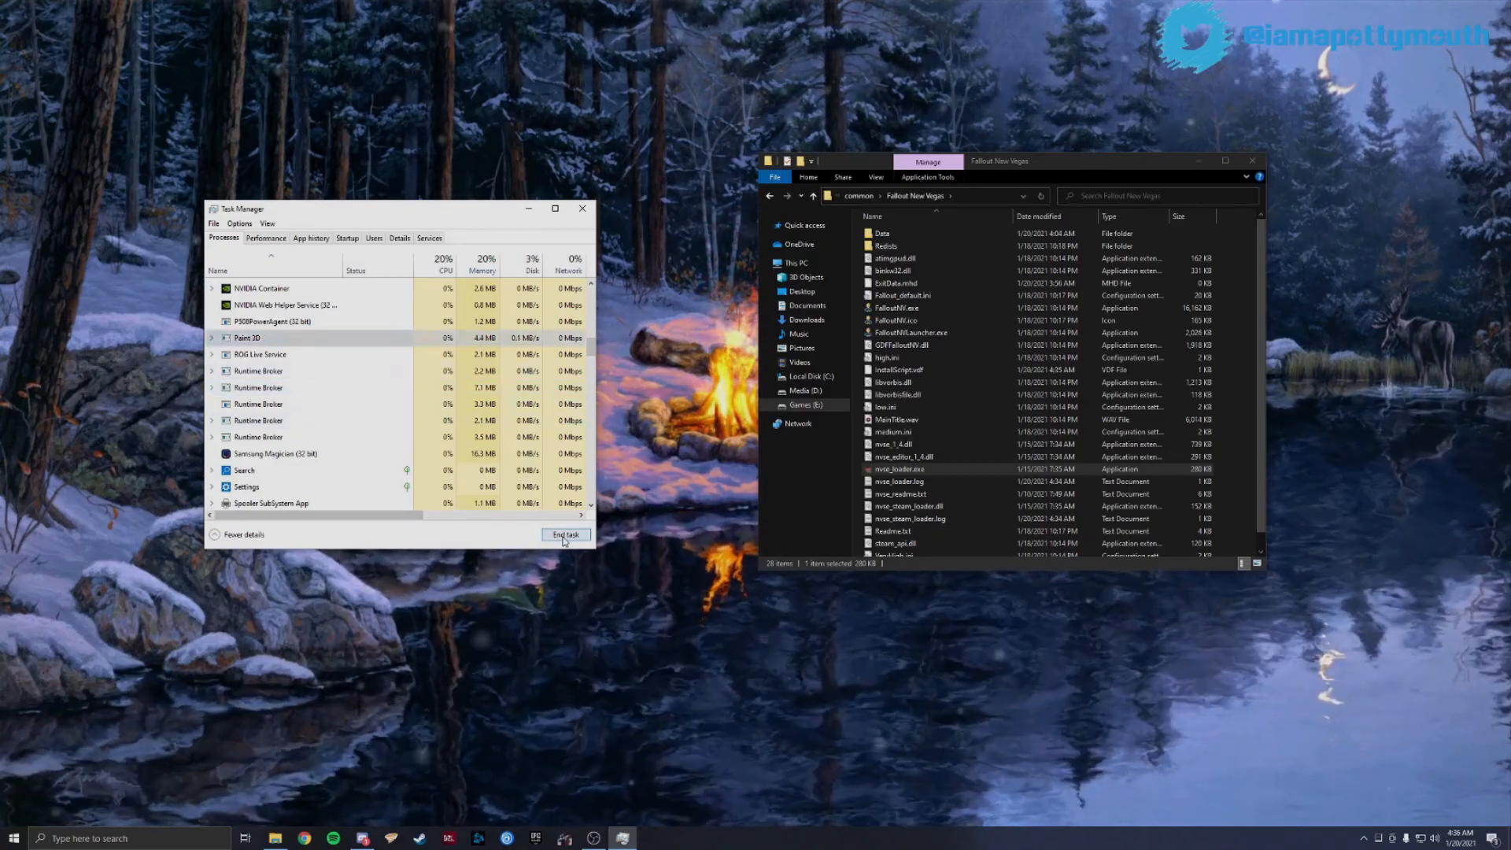
Review the remaining background and Windows processes, and close Task Manager
click(299, 405)
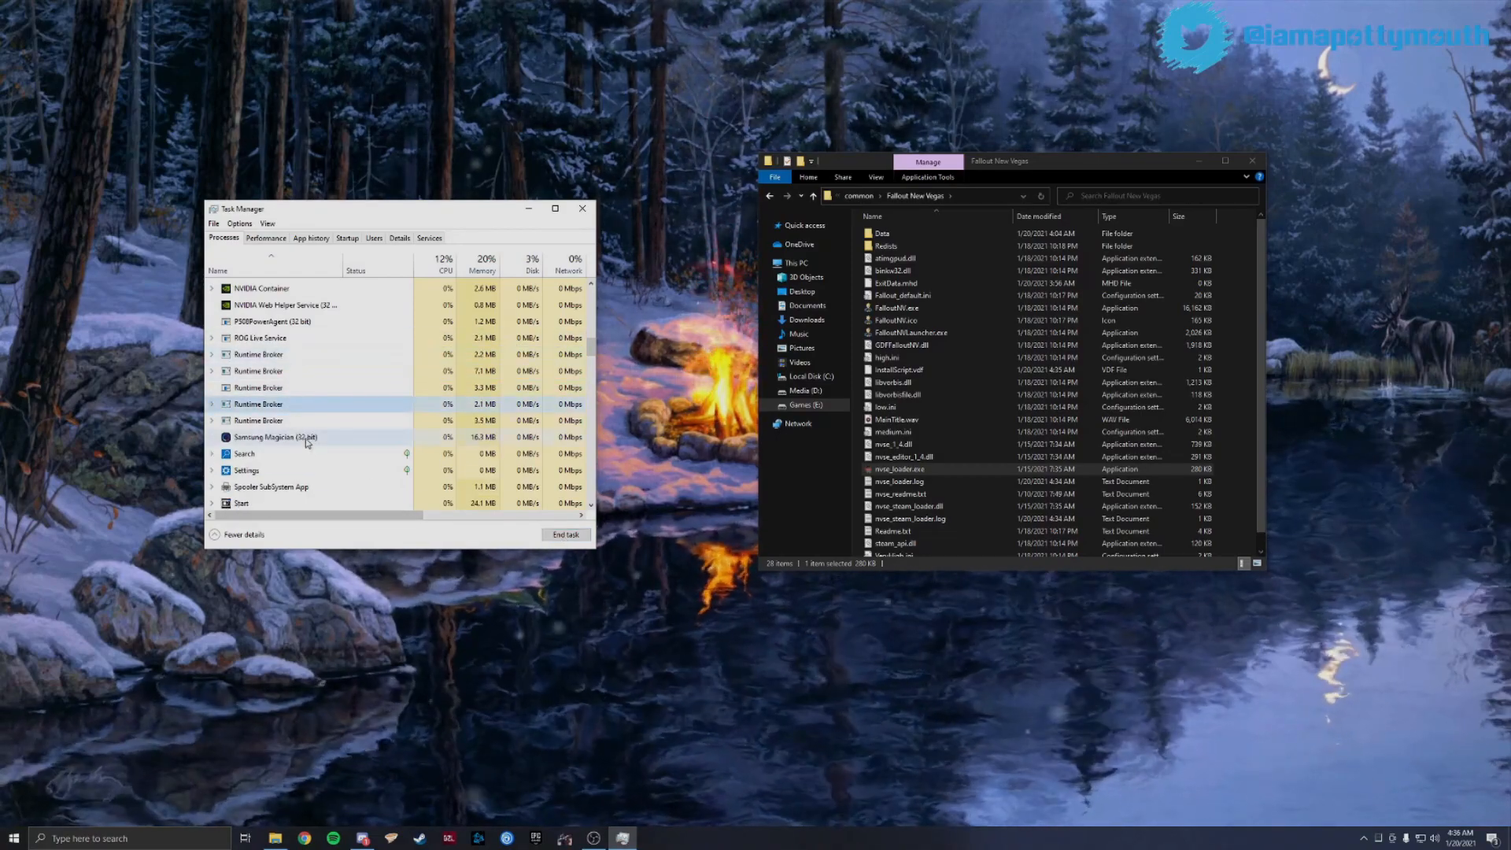
scroll(313, 449, down, 1)
scroll(313, 451, down, 10)
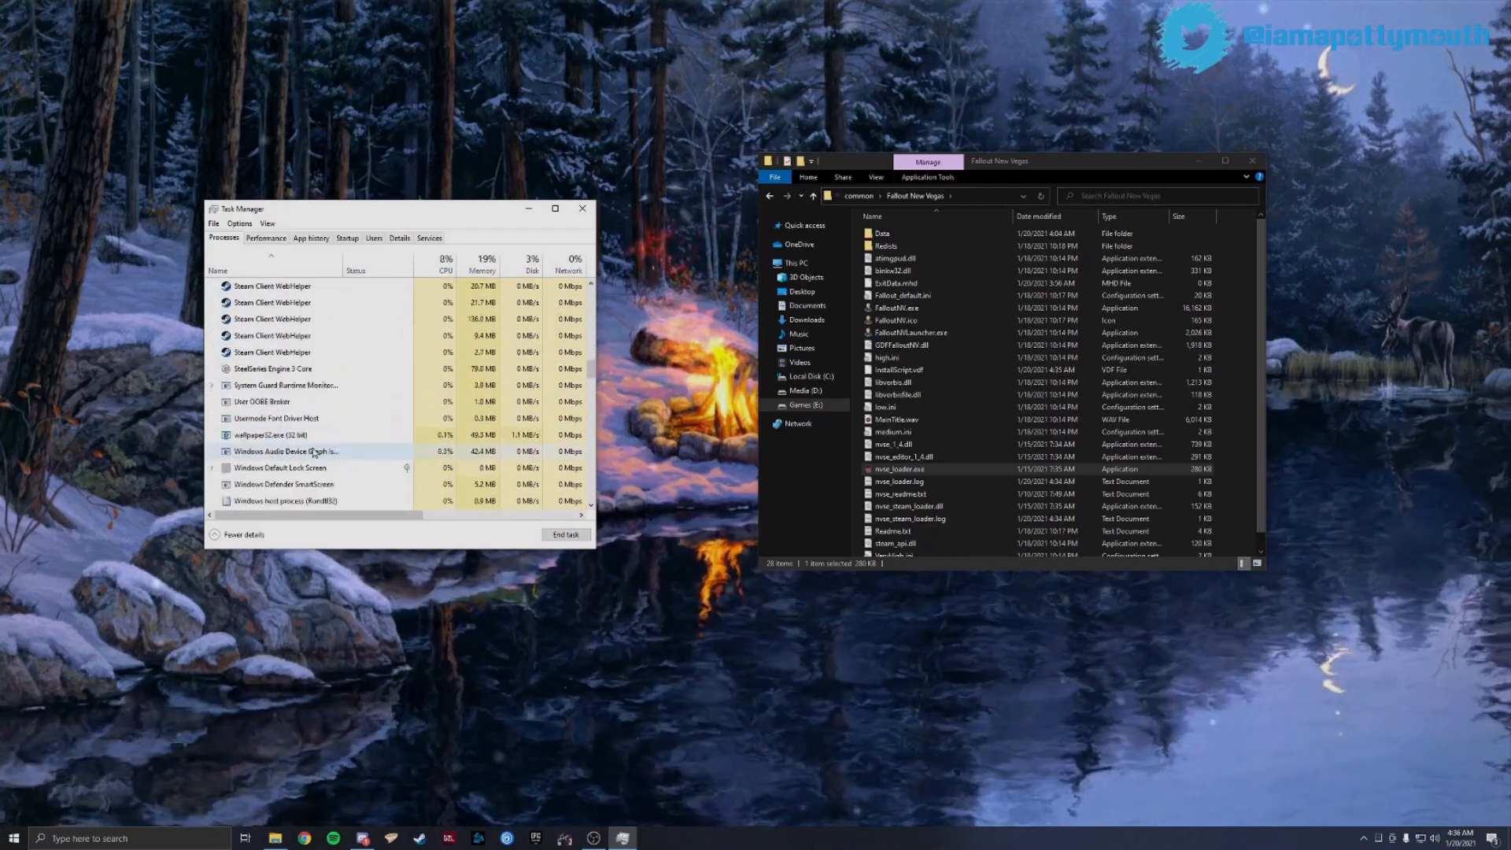
scroll(312, 451, up, 15)
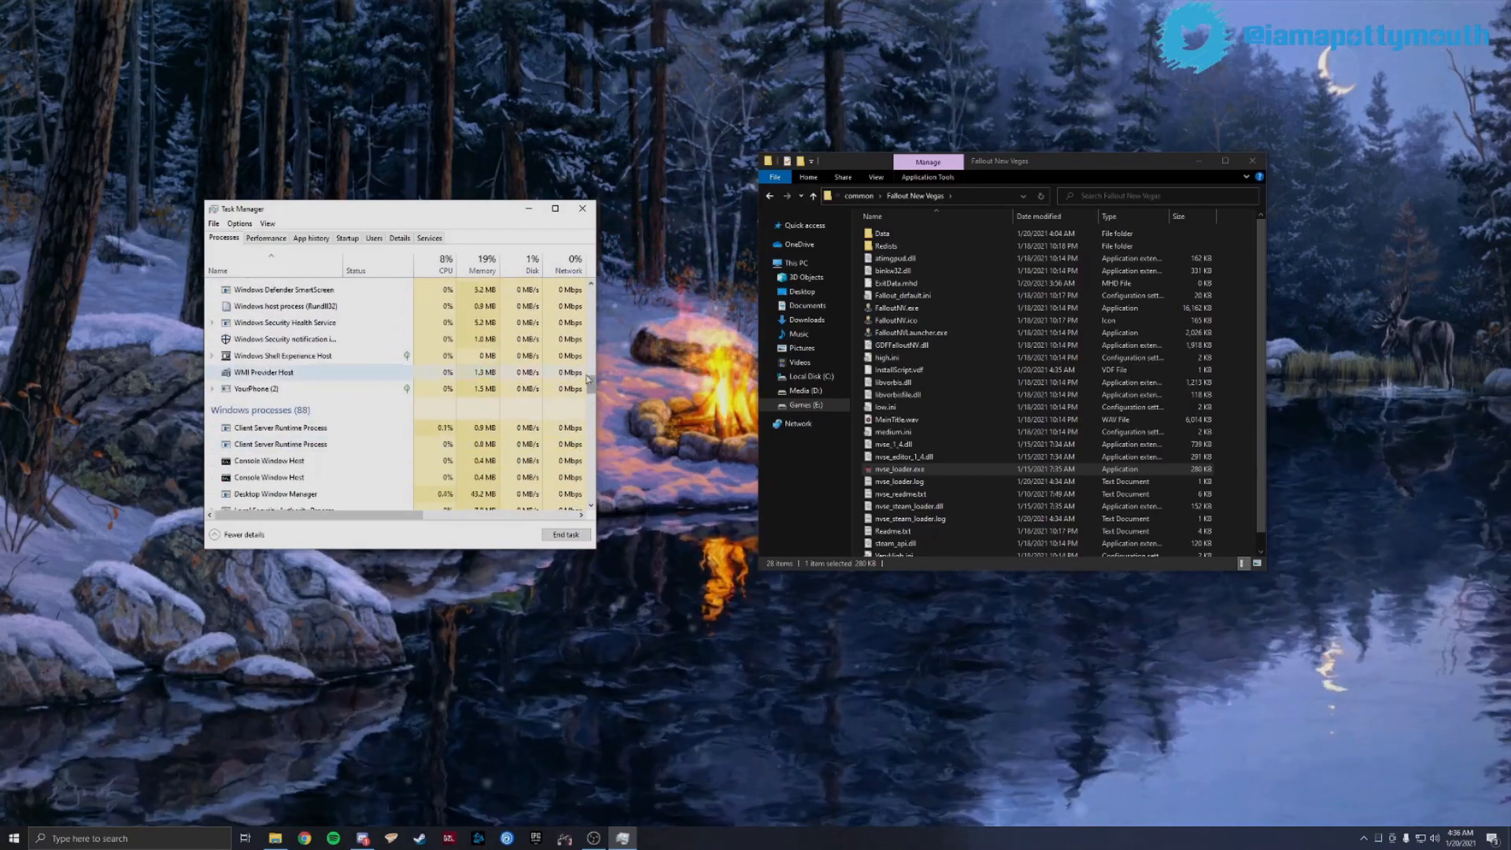
click(592, 208)
Test nvse_loader.exe from the Fallout New Vegas folder again and dismiss the error dialog
click(896, 543)
click(905, 432)
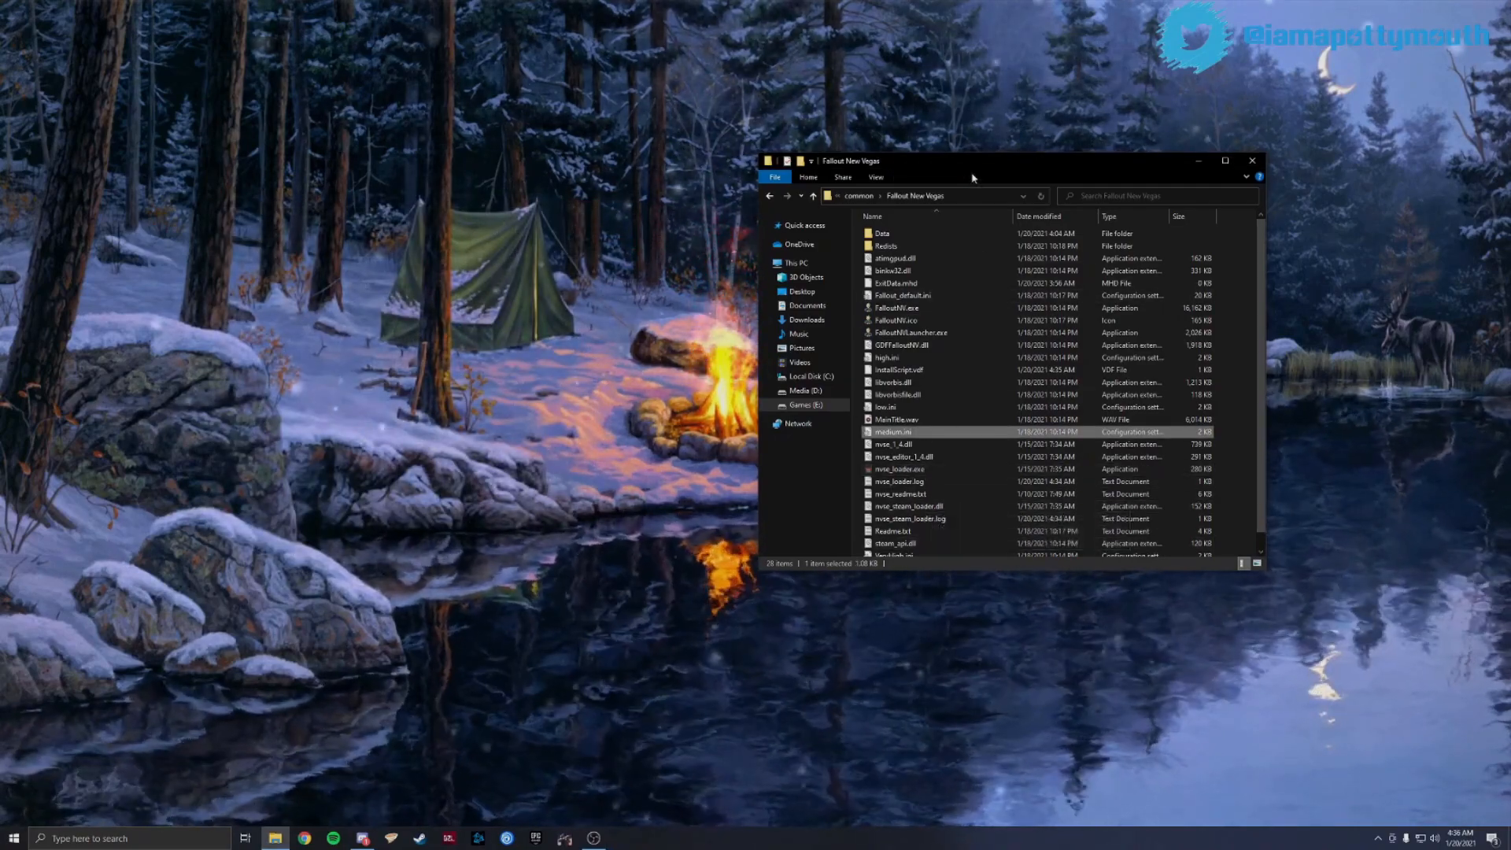
drag(973, 179, 507, 290)
scroll(504, 473, down, 1)
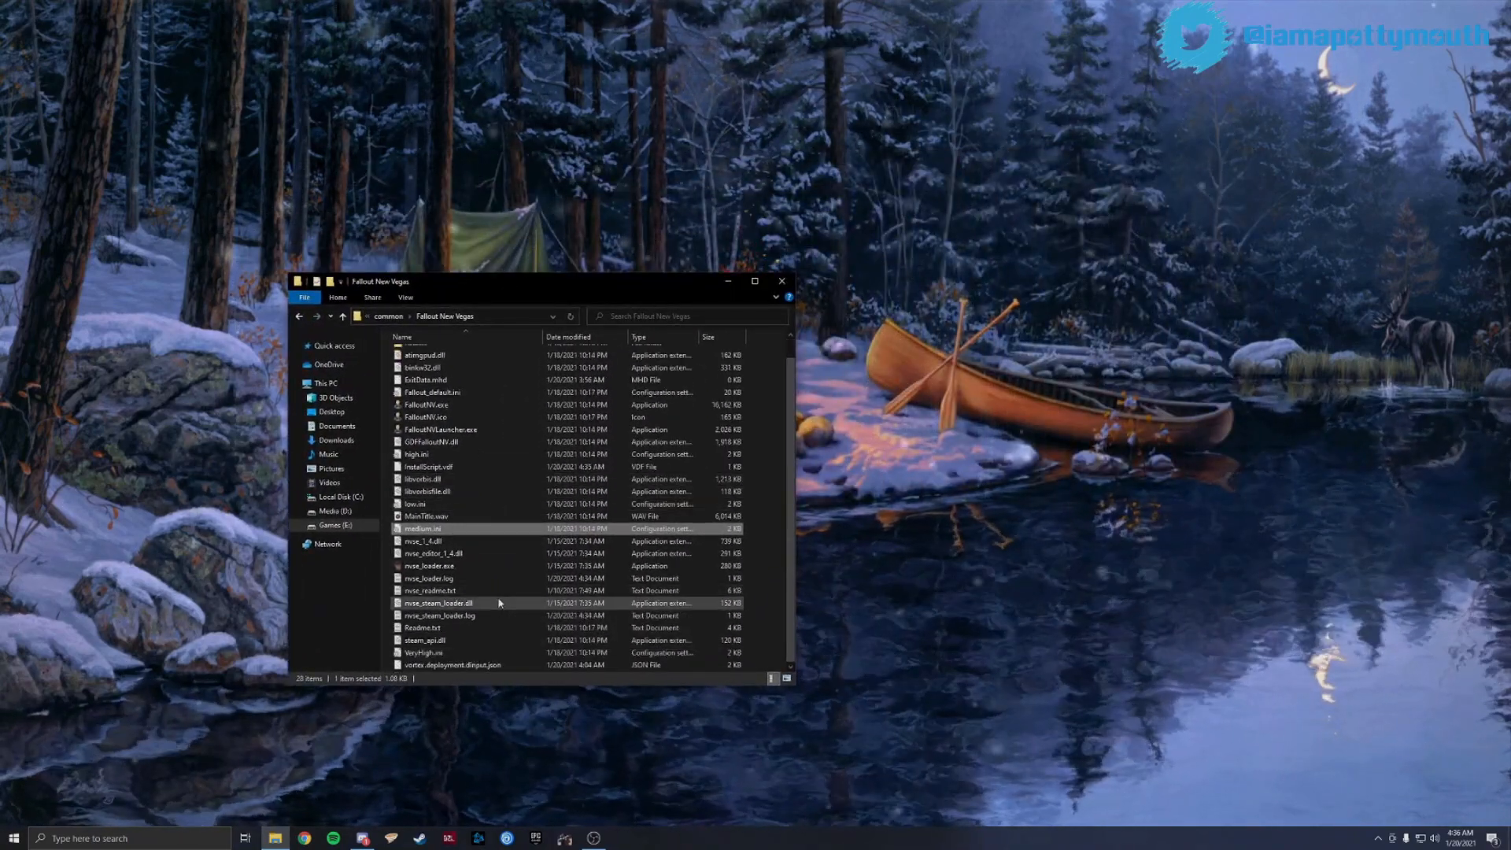
double_click(433, 565)
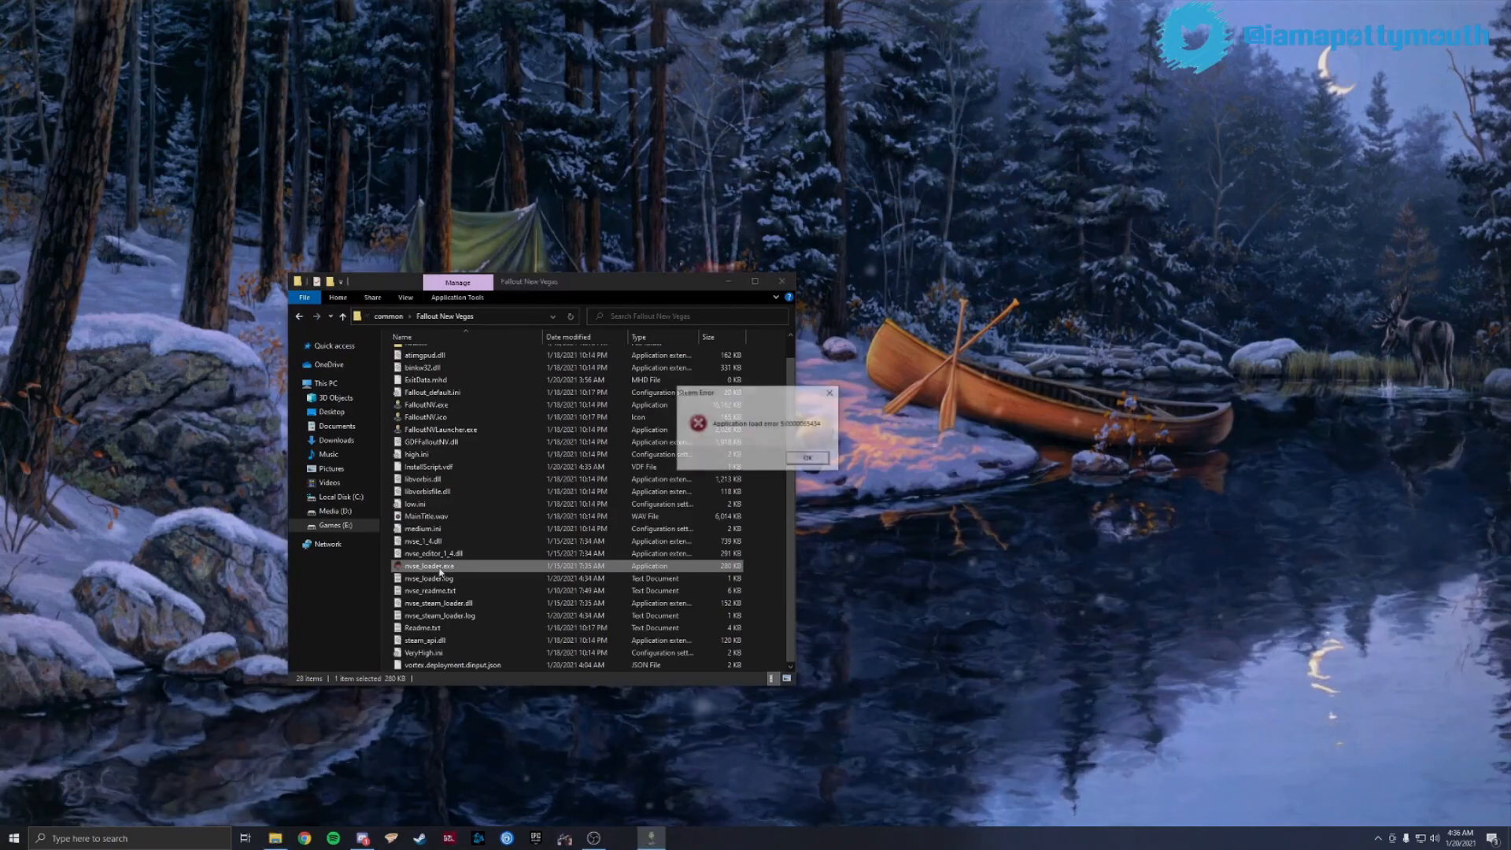
click(811, 458)
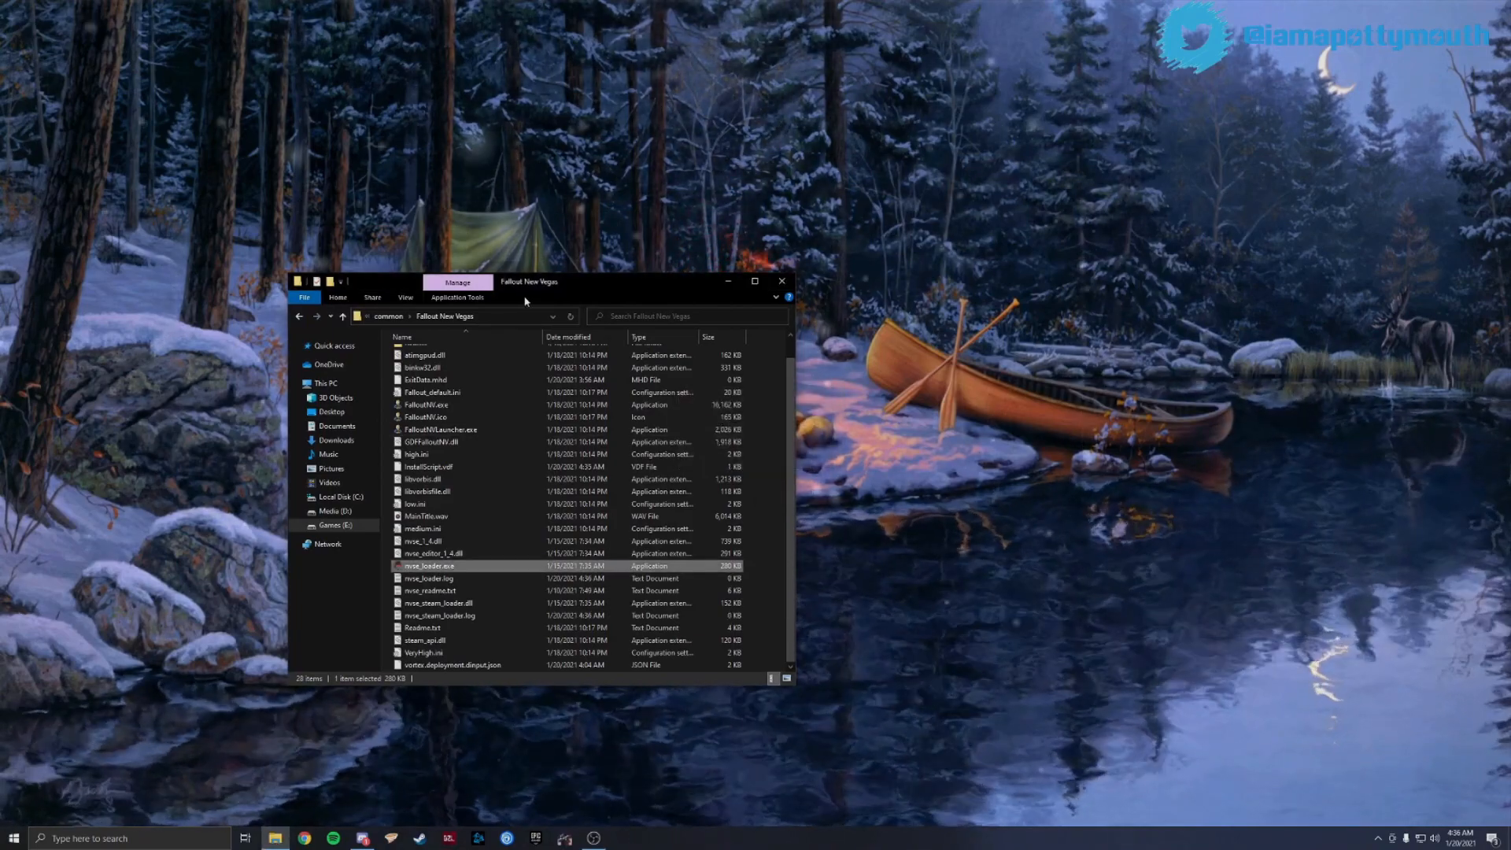
Open the properties of nvse_loader.exe, change its compatibility settings and apply them
click(457, 297)
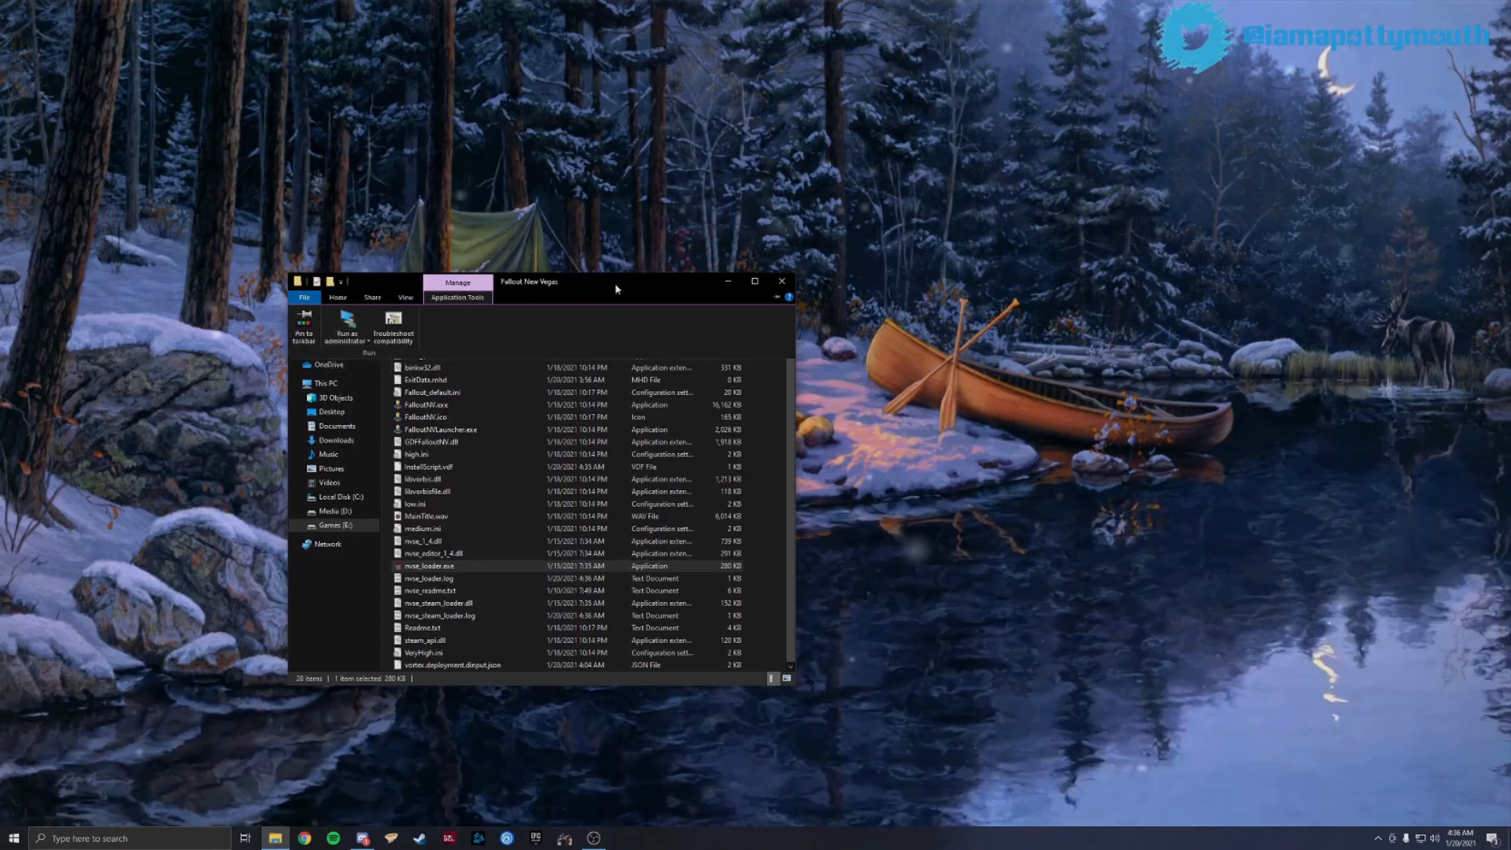
right_click(442, 565)
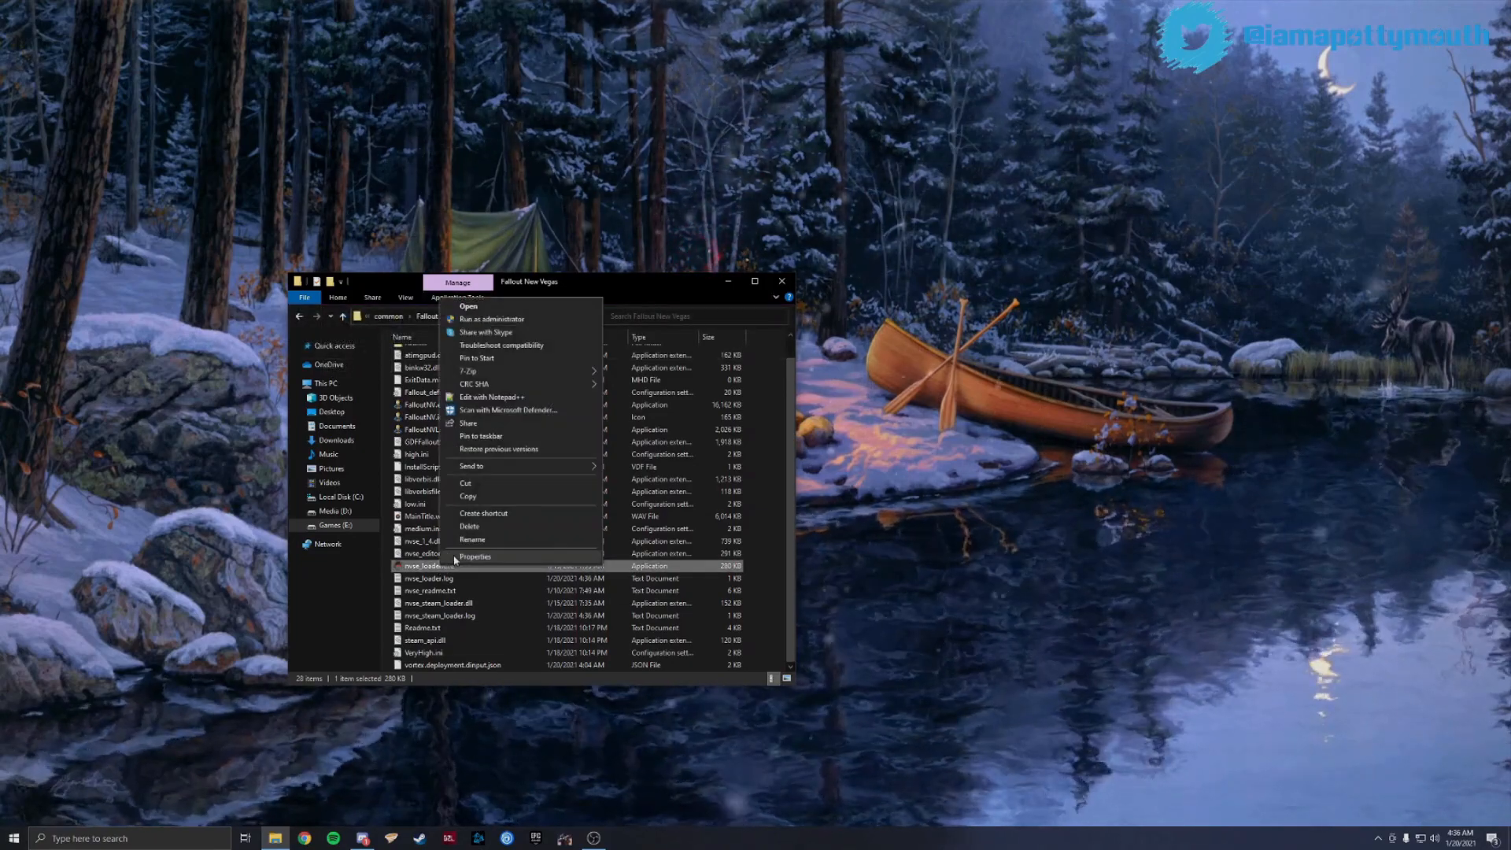
click(472, 556)
click(497, 539)
click(480, 728)
click(630, 808)
click(535, 808)
Run nvse_loader.exe, exit the game, report to the compatibility assistant that the program worked correctly, and close the game folder
double_click(451, 567)
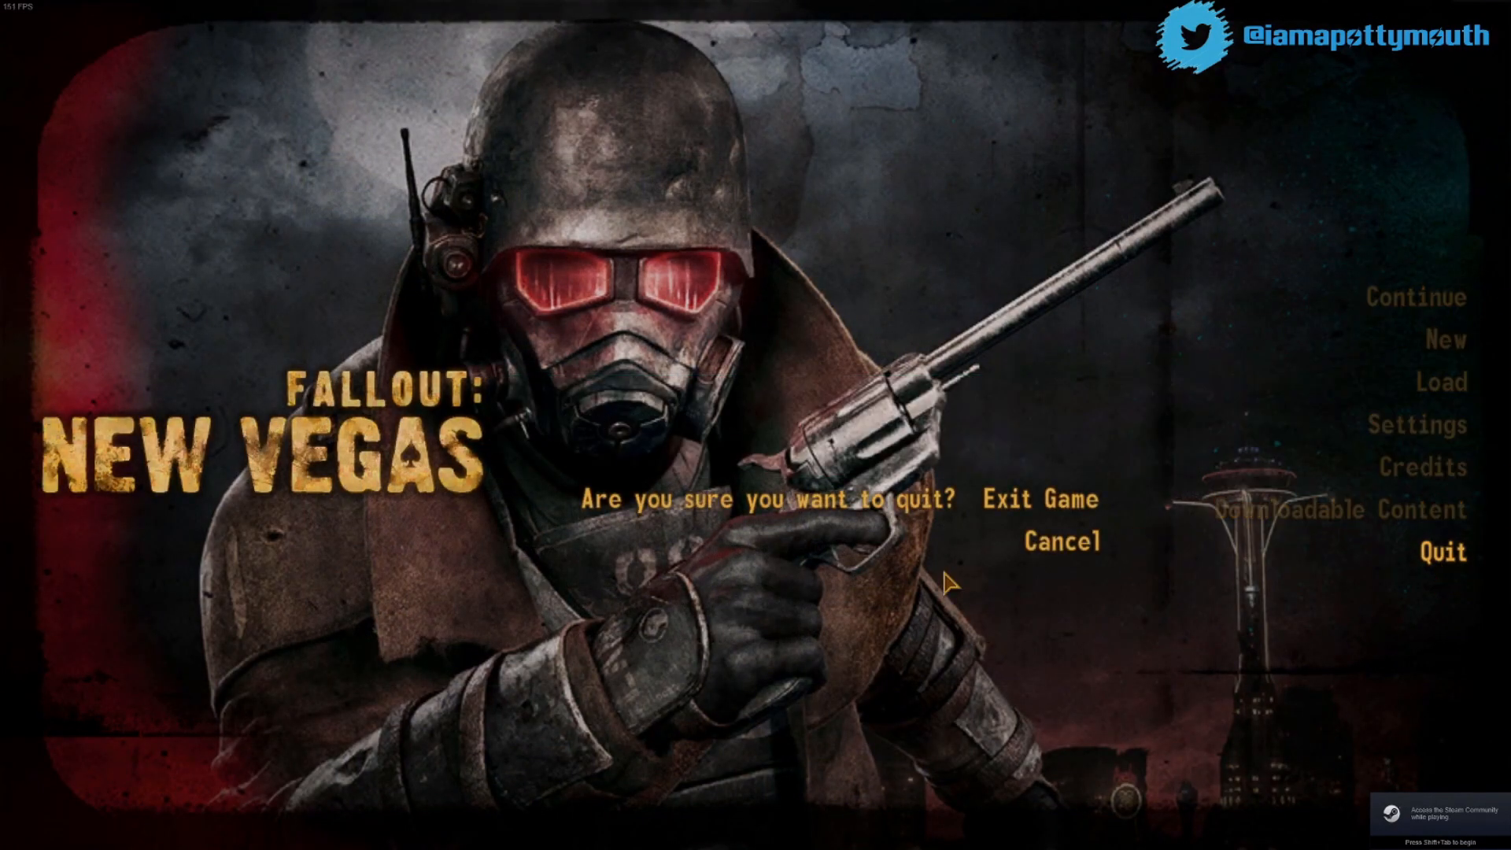
click(1099, 498)
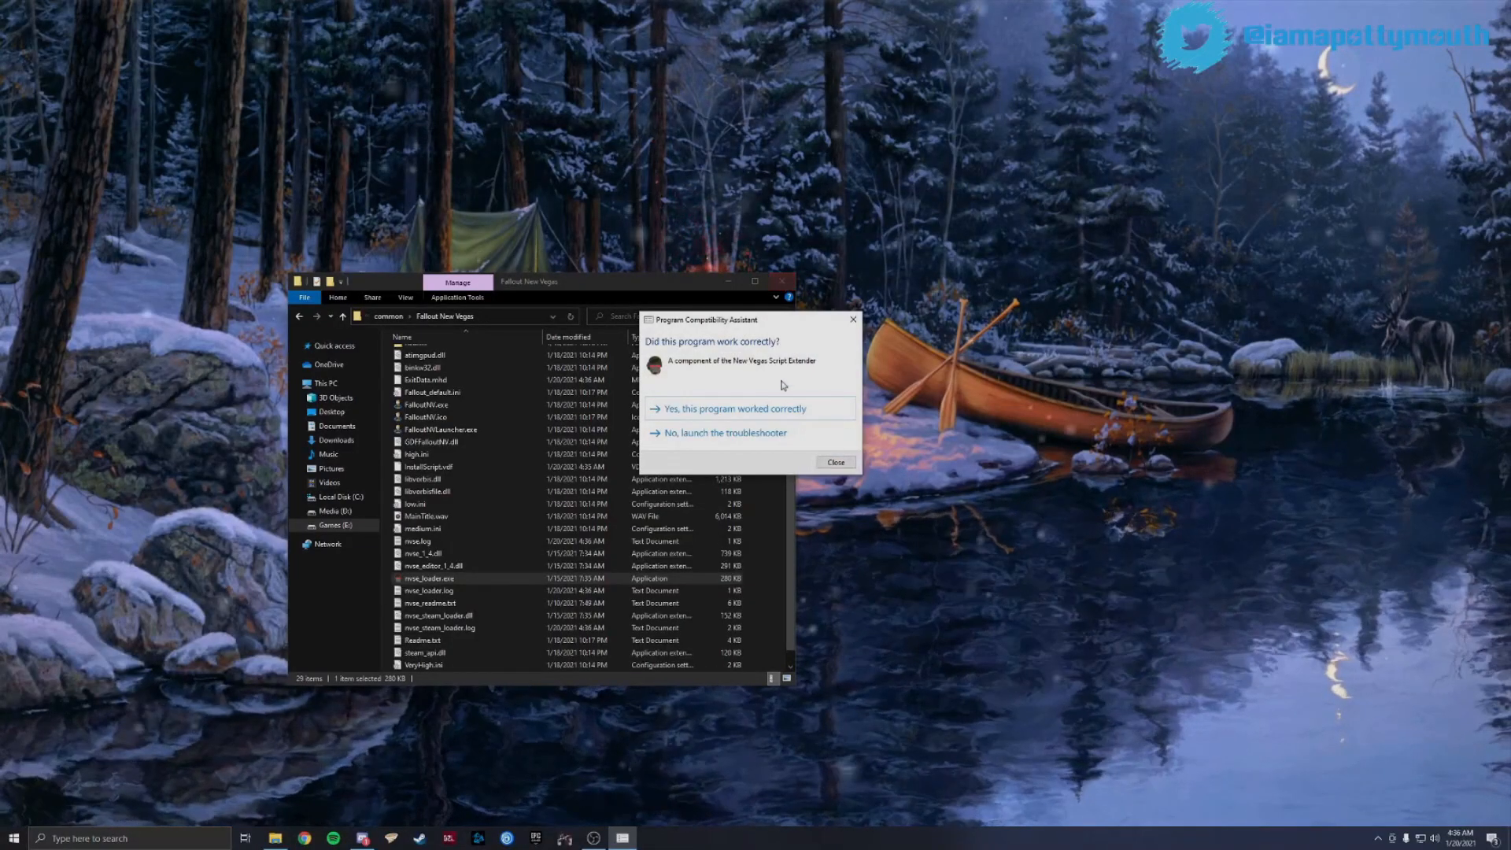
click(775, 408)
click(782, 281)
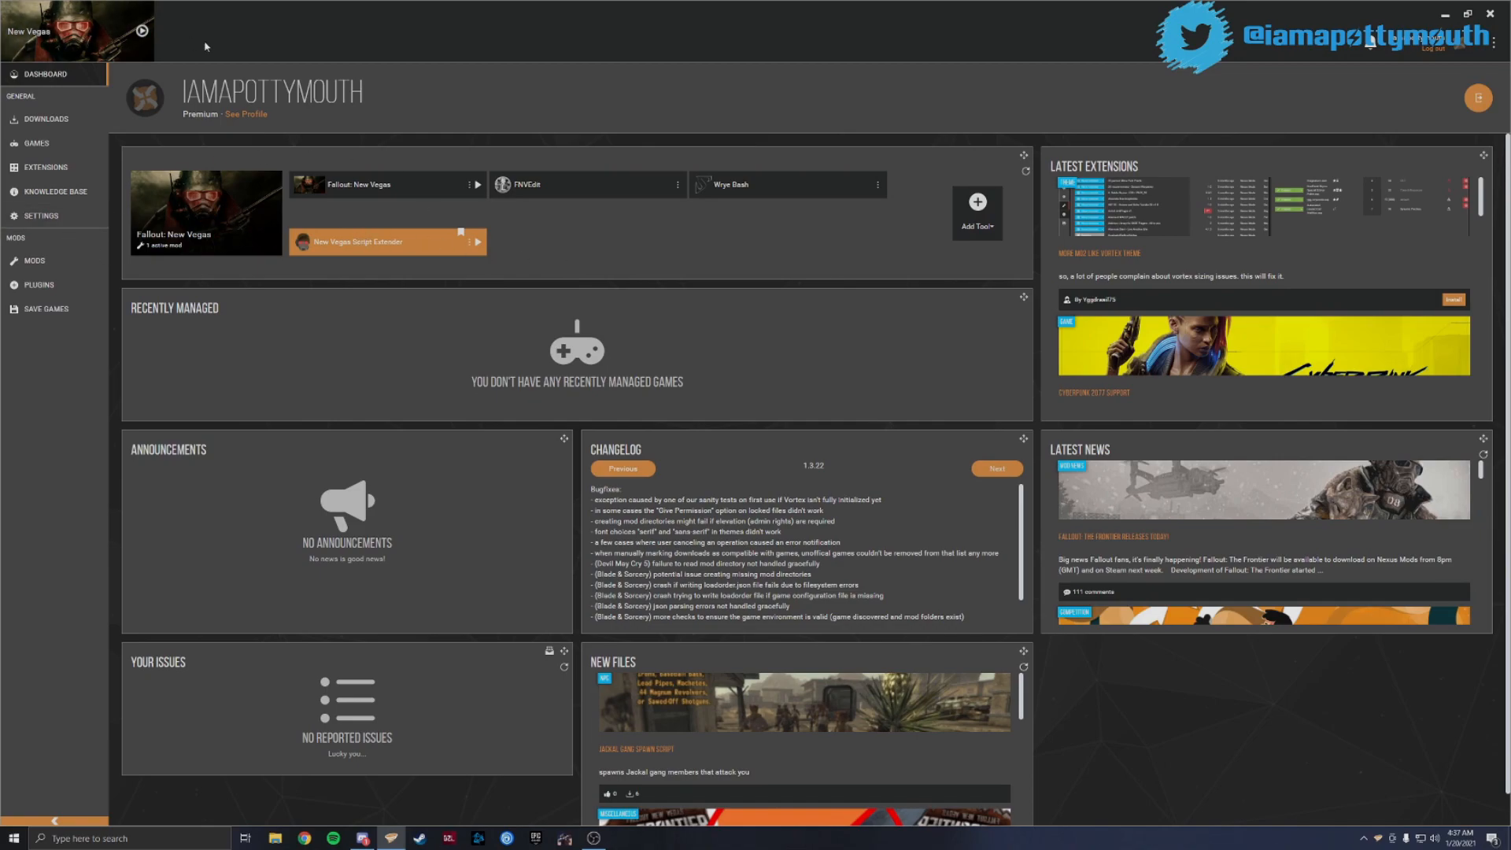
Switch to Vortex, try launching New Vegas Script Extender from the dashboard, and read the error's details about the executable
click(35, 261)
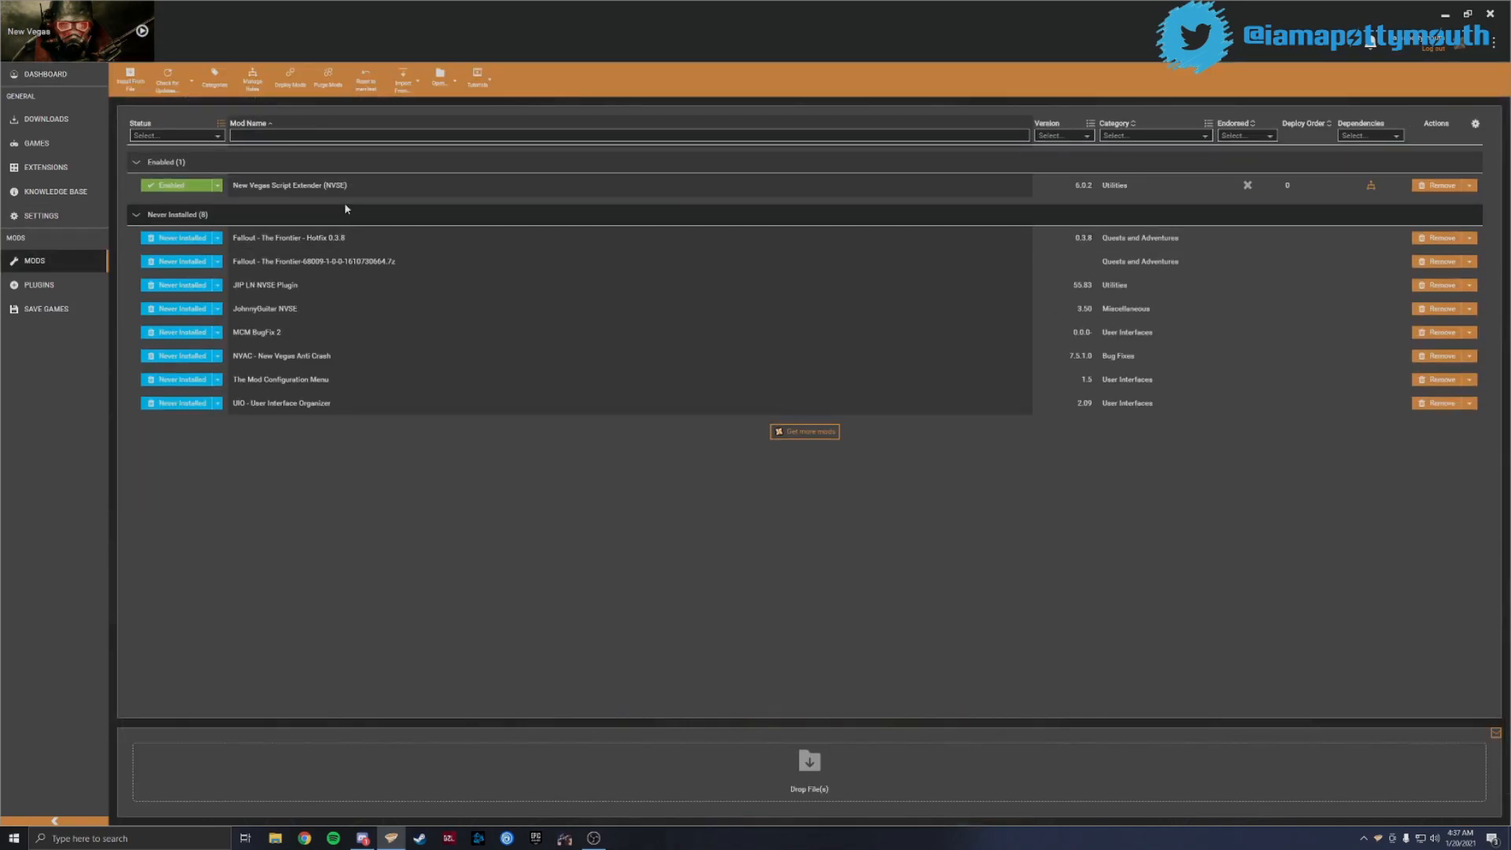
click(46, 74)
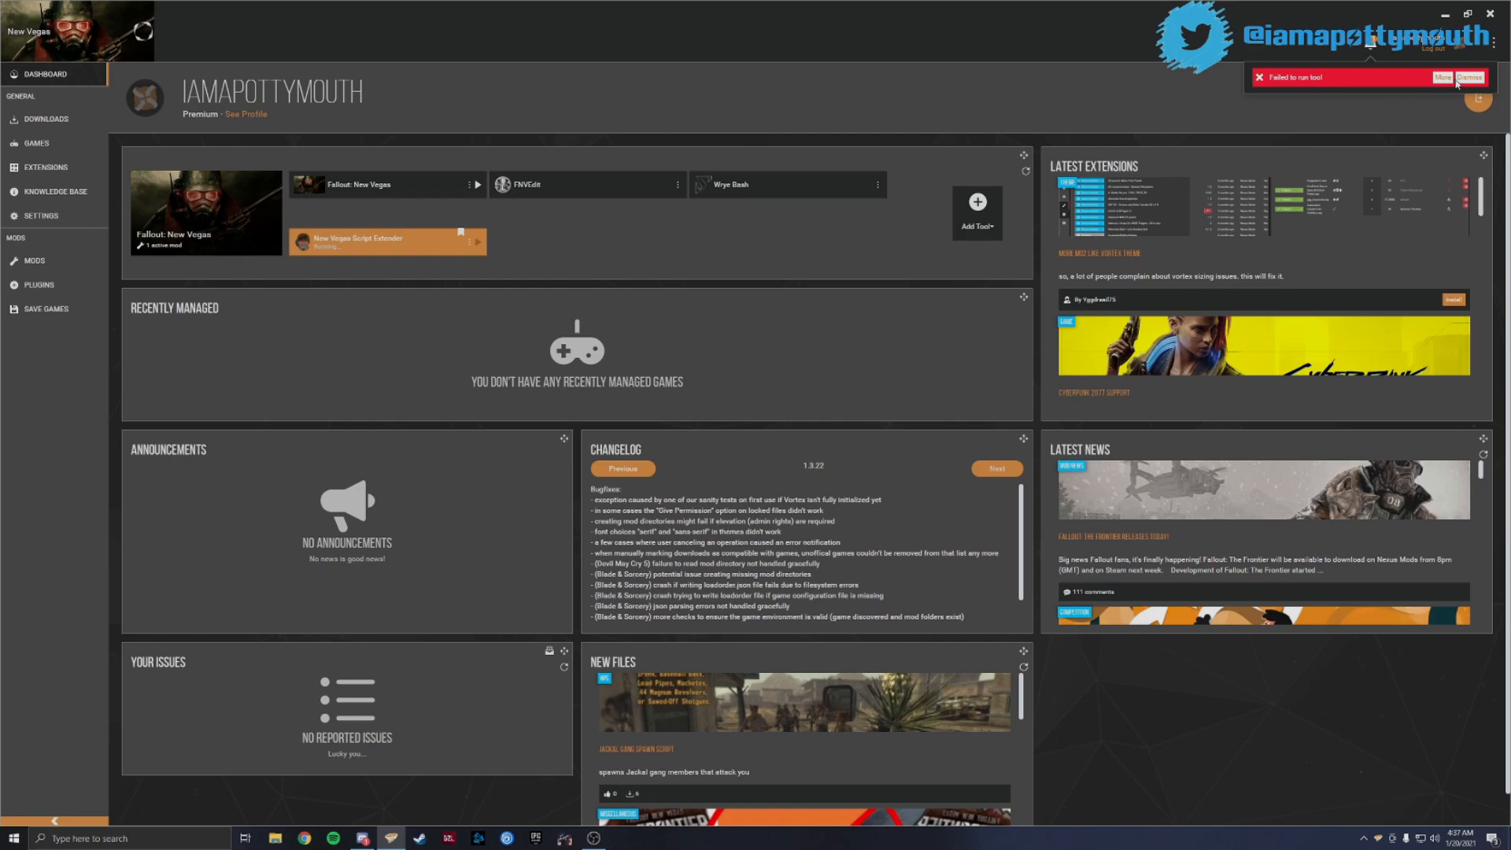
click(1443, 77)
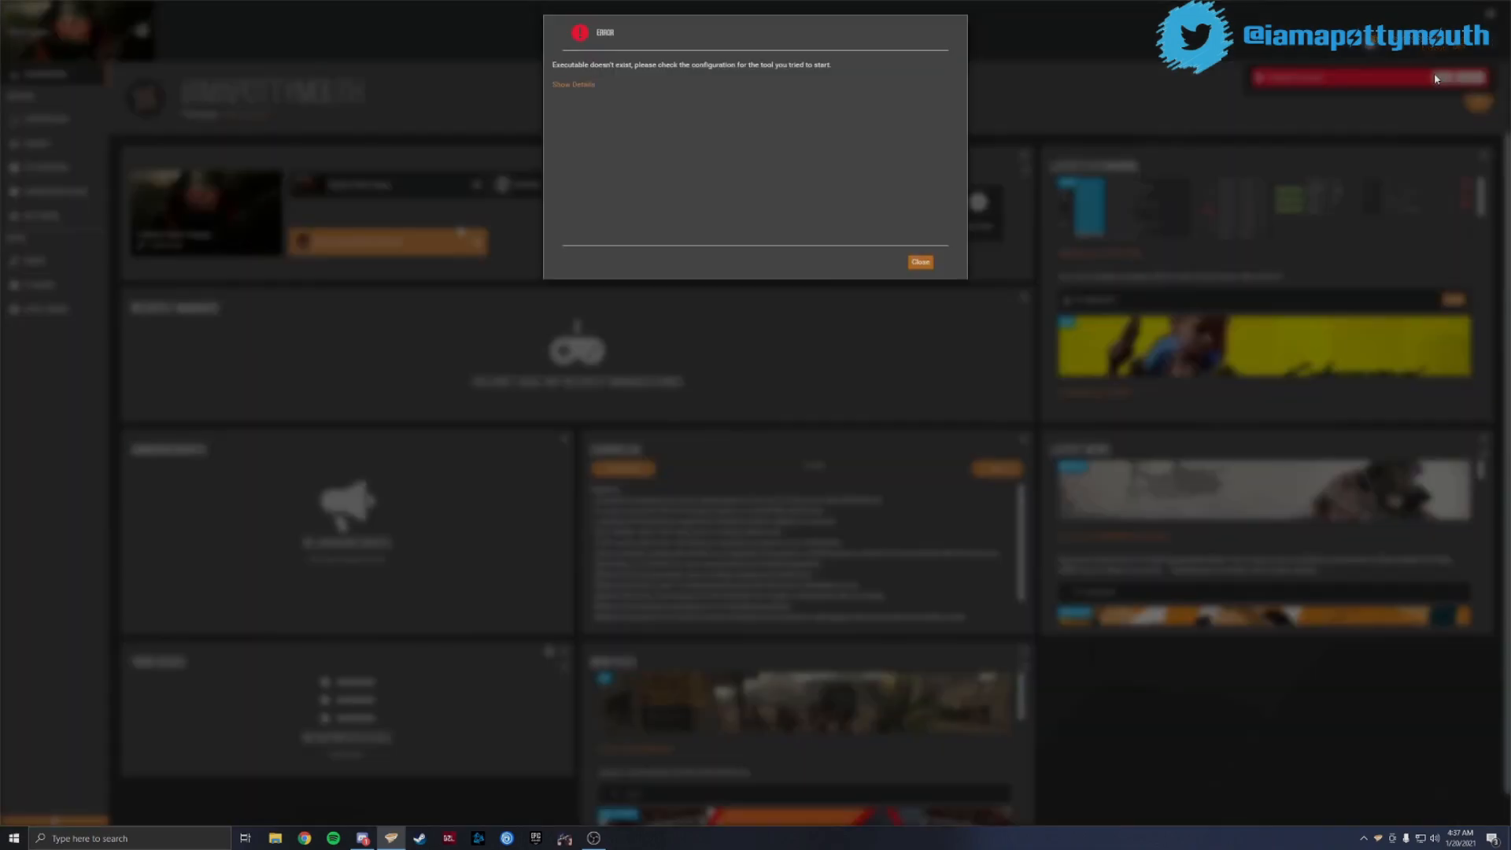
click(582, 89)
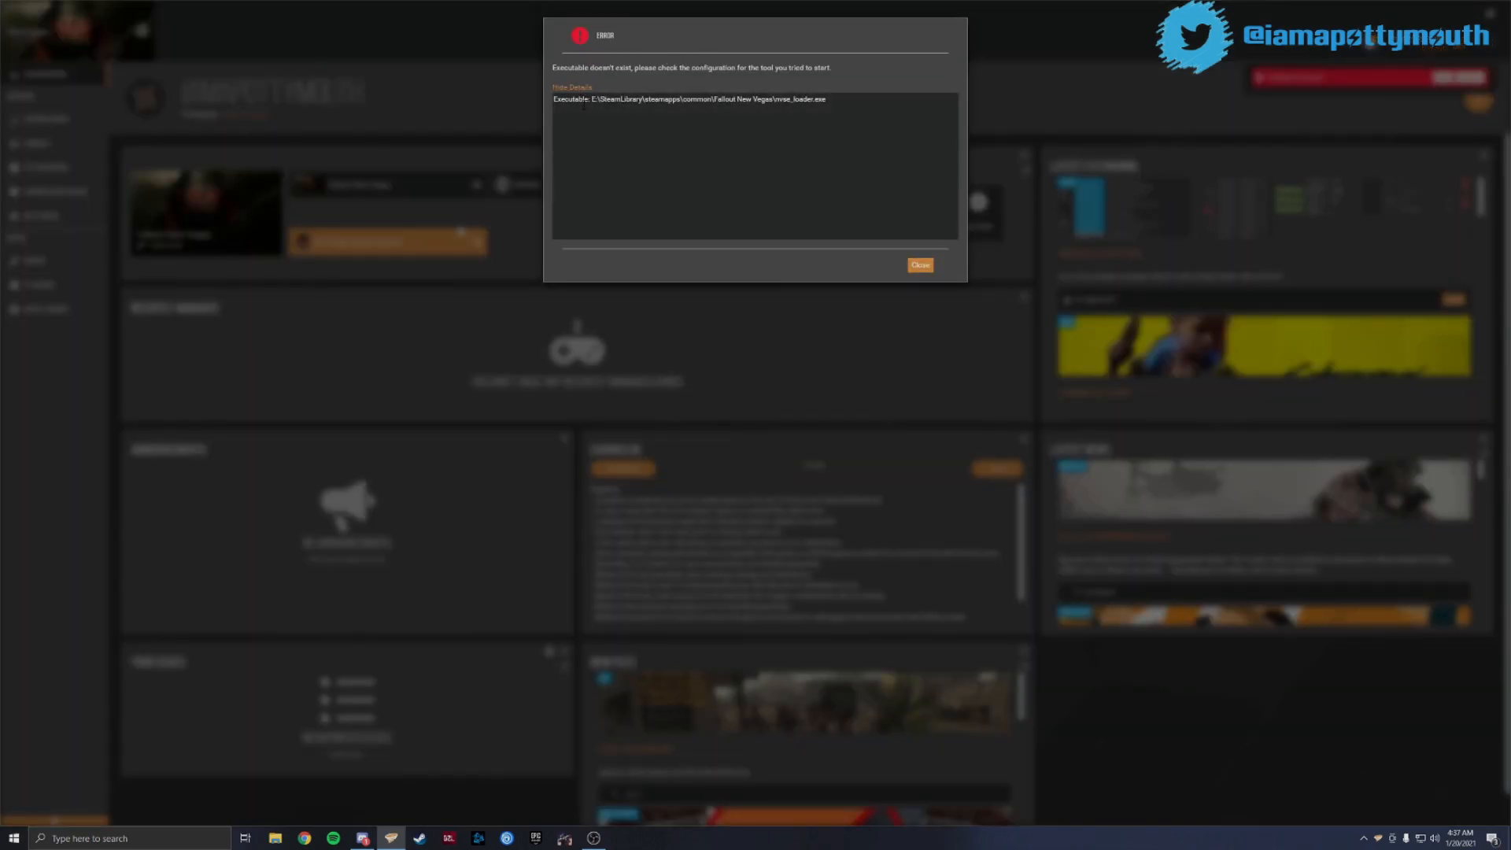
click(917, 266)
click(277, 839)
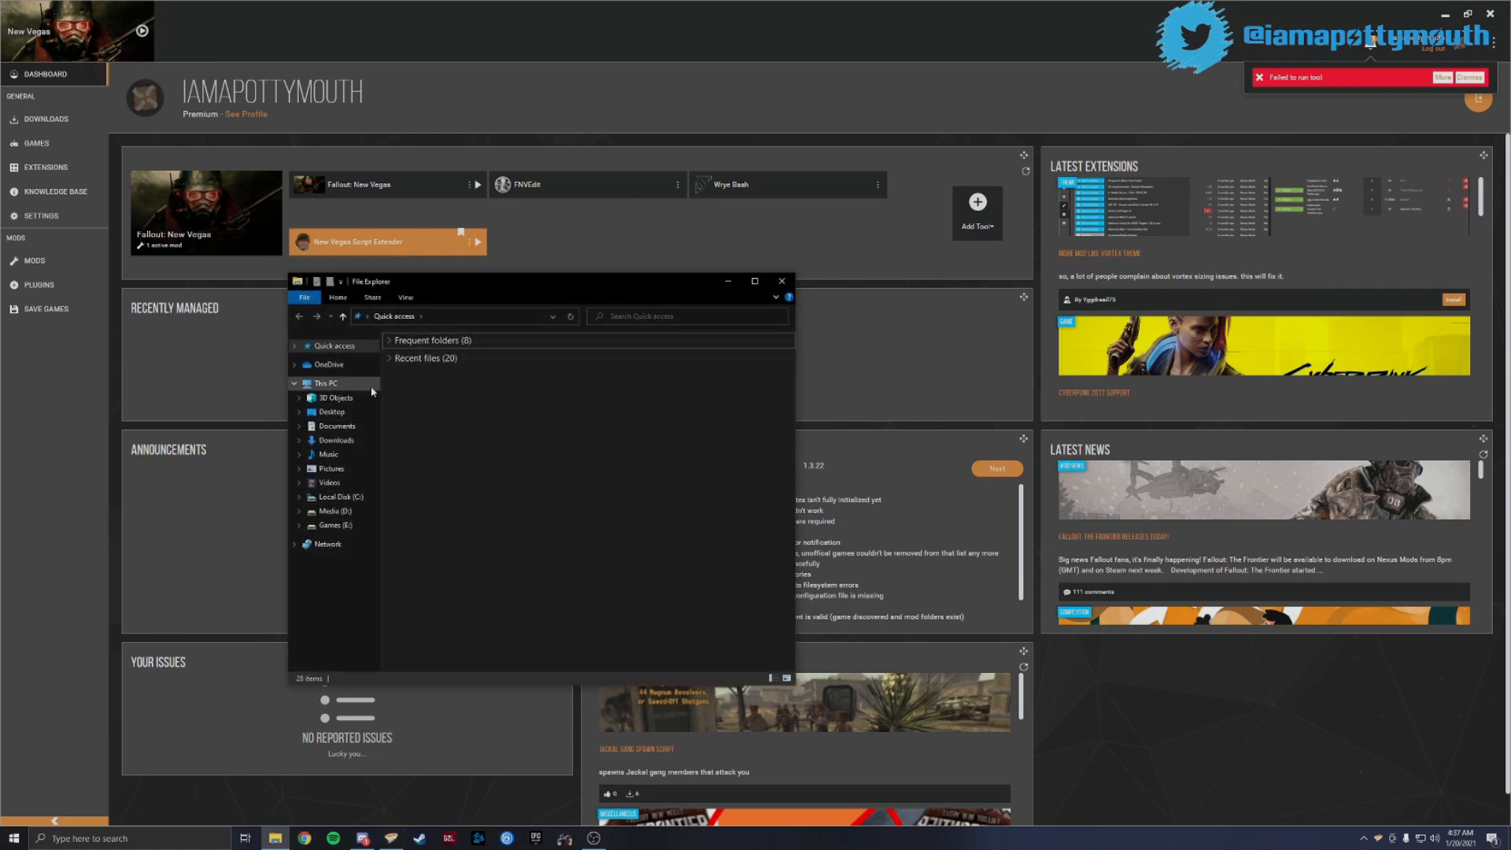
click(780, 281)
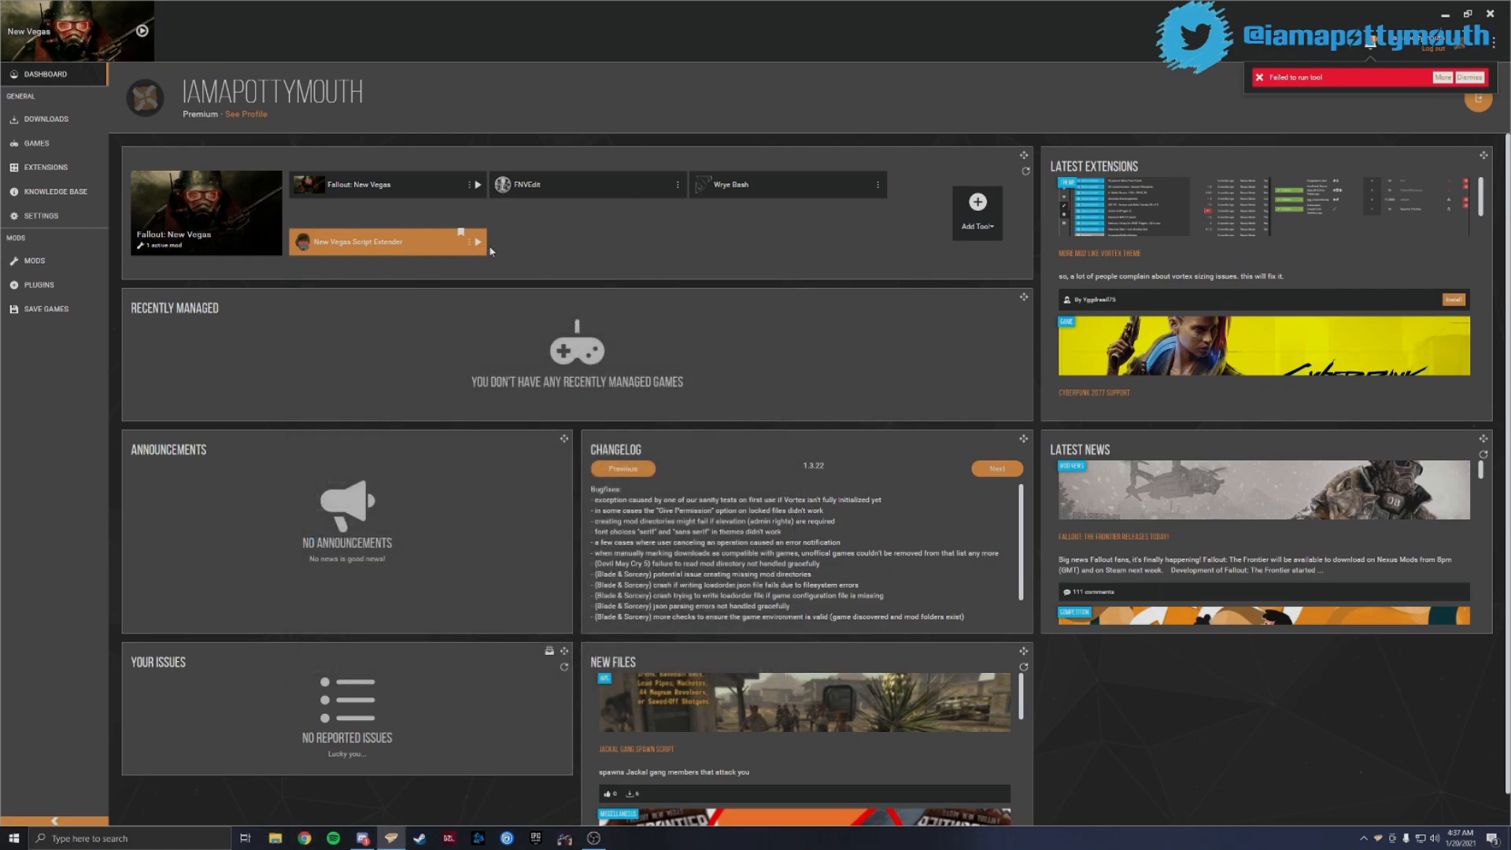
Edit the New Vegas Script Extender tool to start in E:\SteamLibrary\steamapps\common\Fallout New Vegas and save it
right_click(472, 248)
click(472, 274)
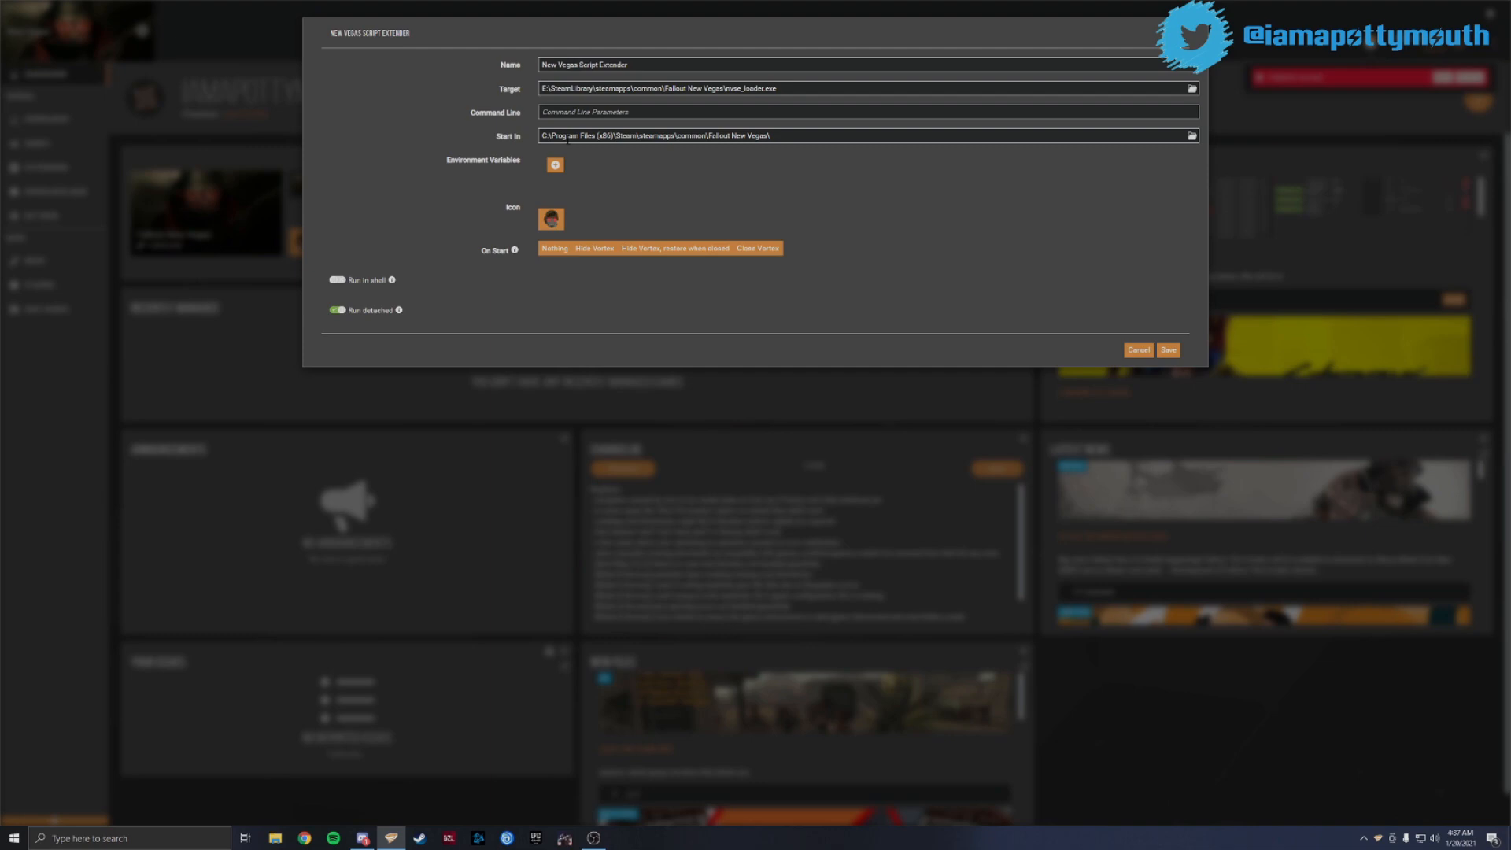
click(1193, 137)
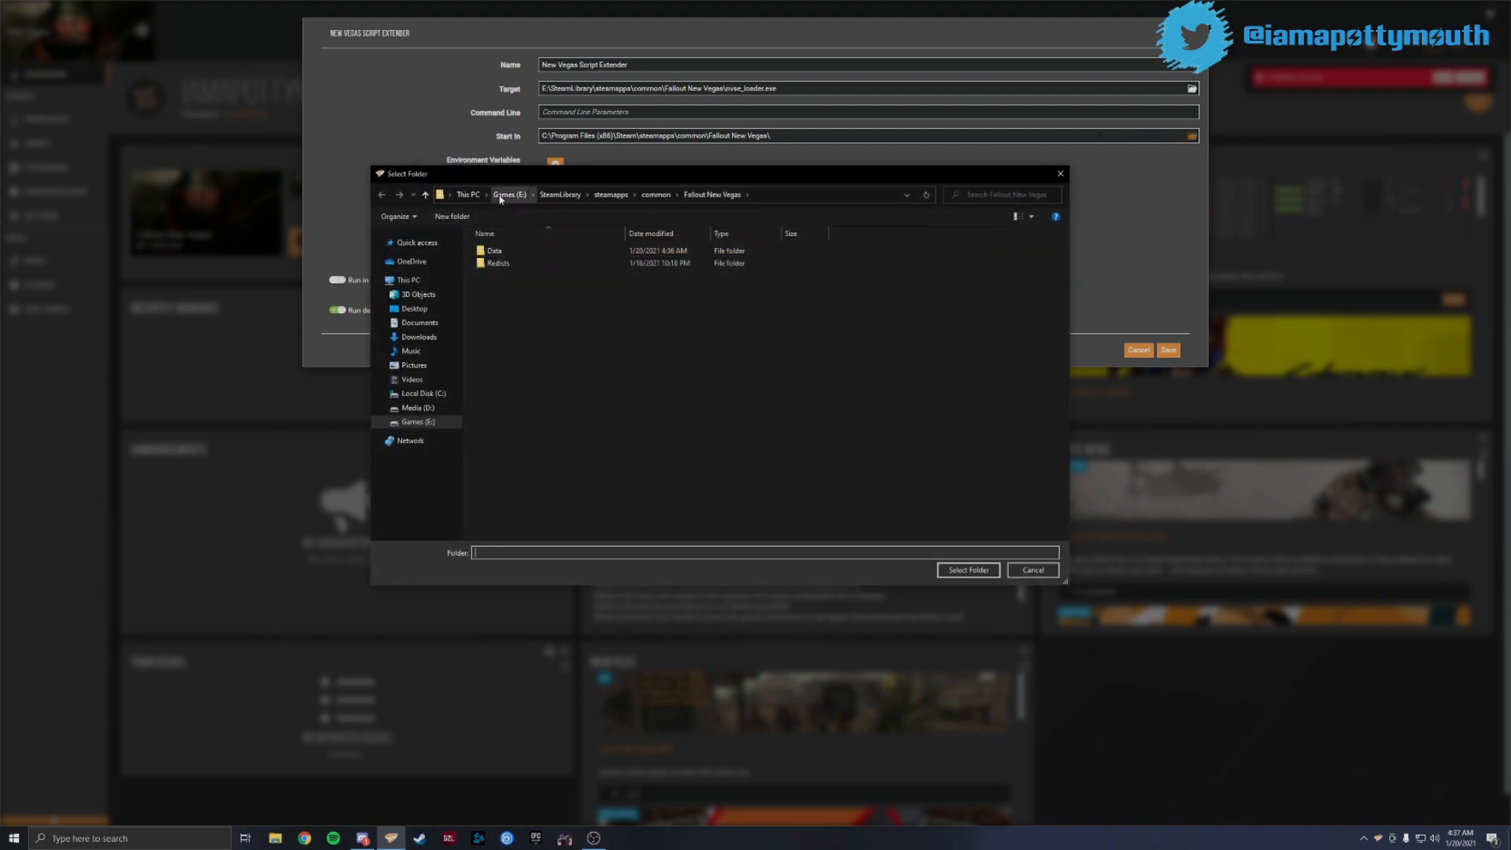
click(975, 569)
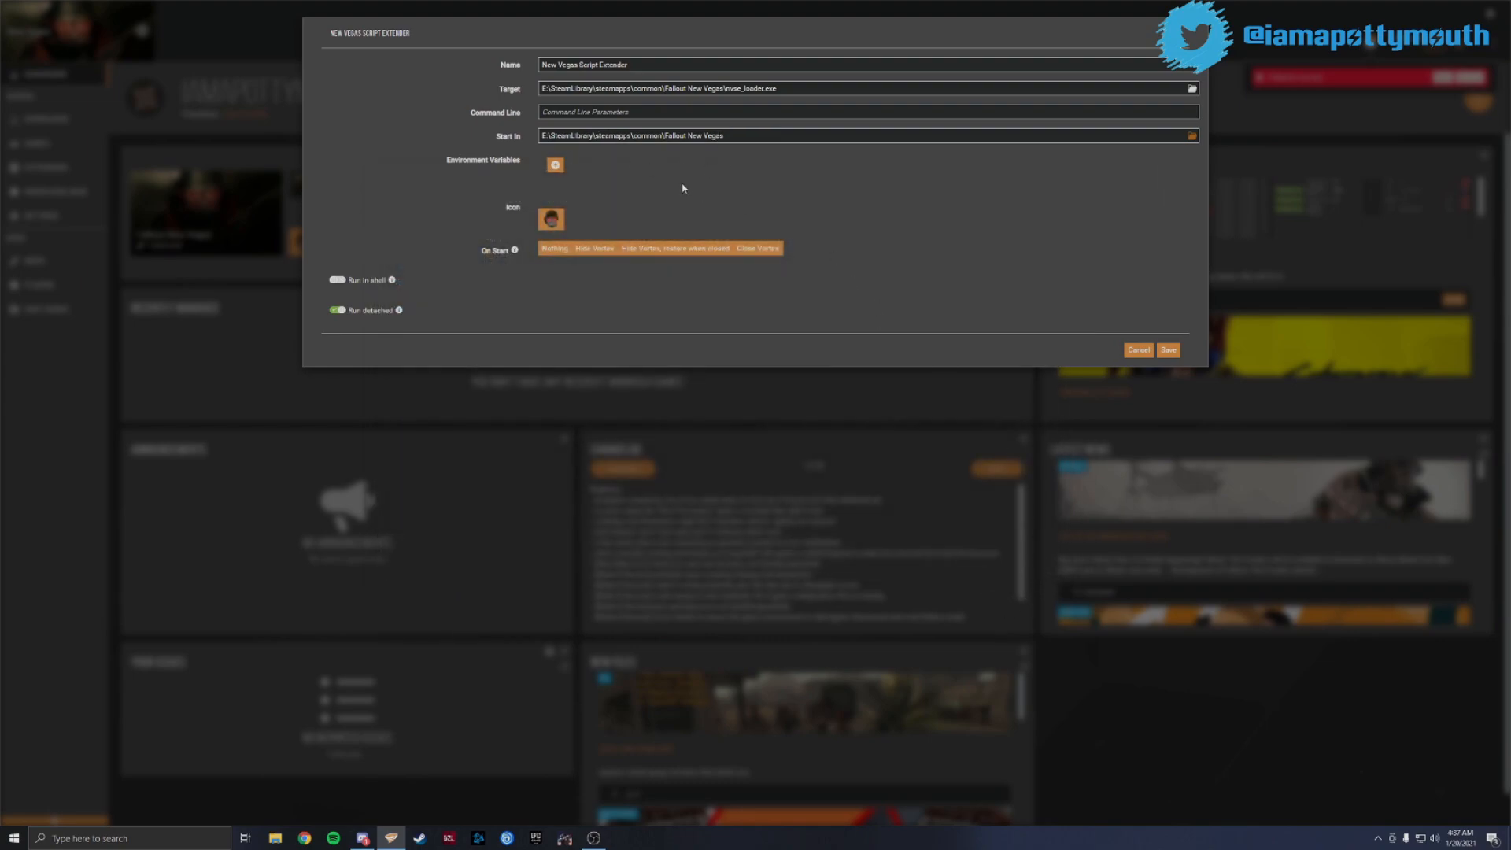
click(1169, 351)
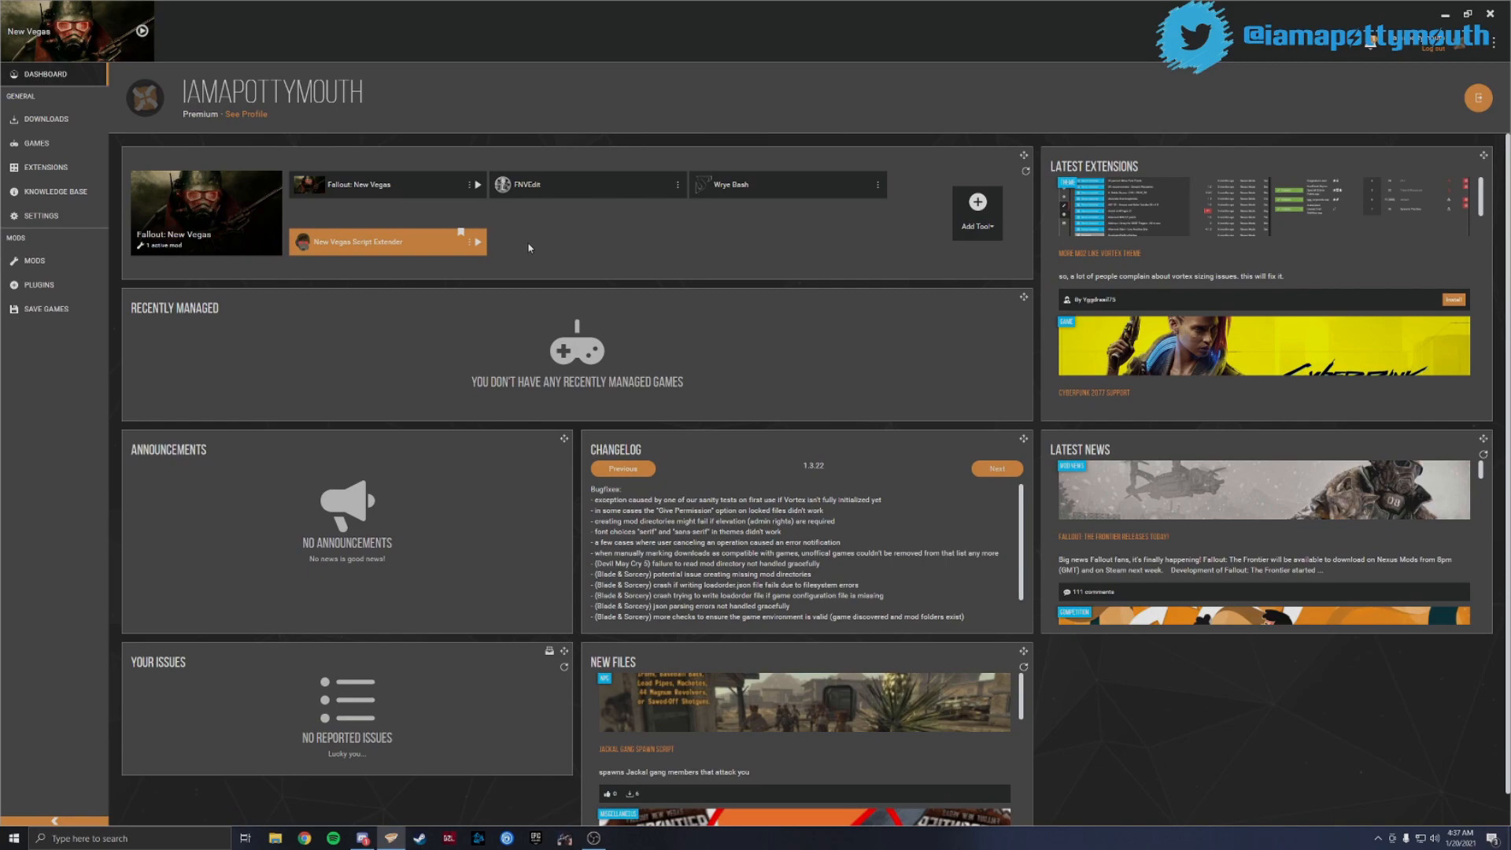
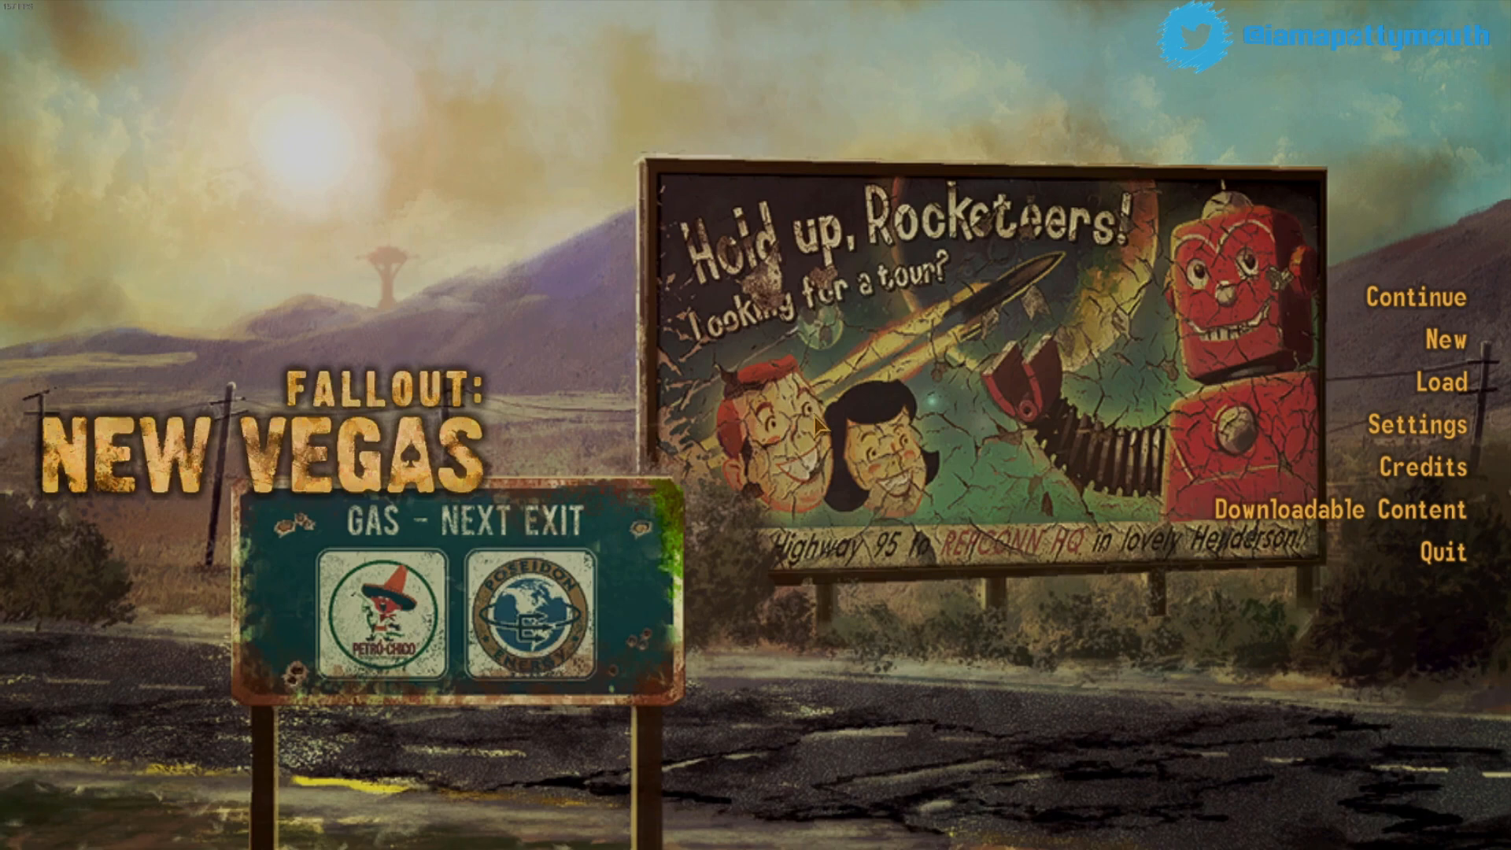
Test-launch New Vegas Script Extender from the Vortex dashboard, and exit the game from its main menu
click(1440, 551)
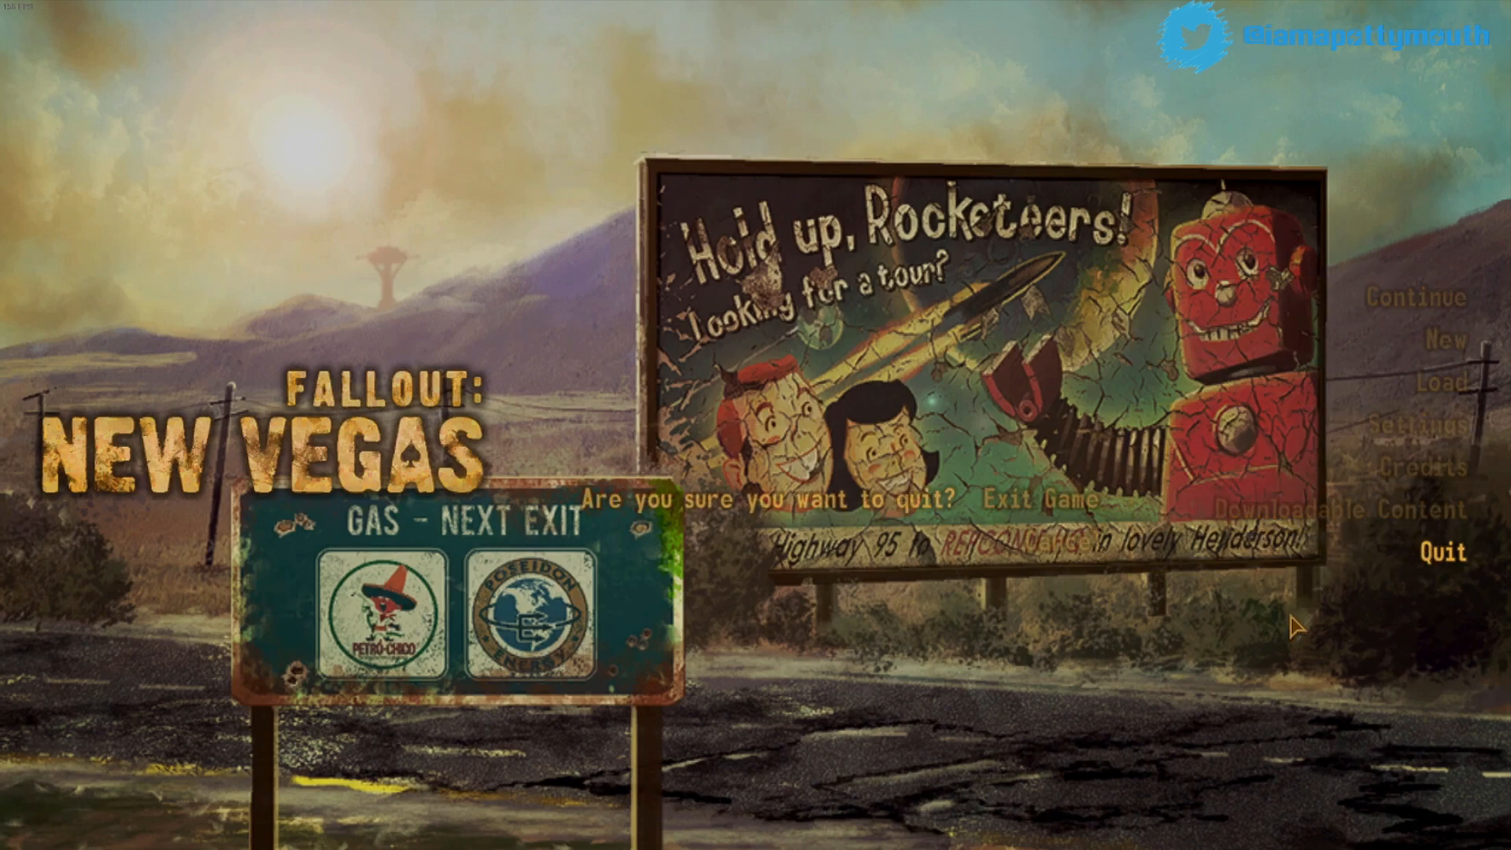
click(1040, 499)
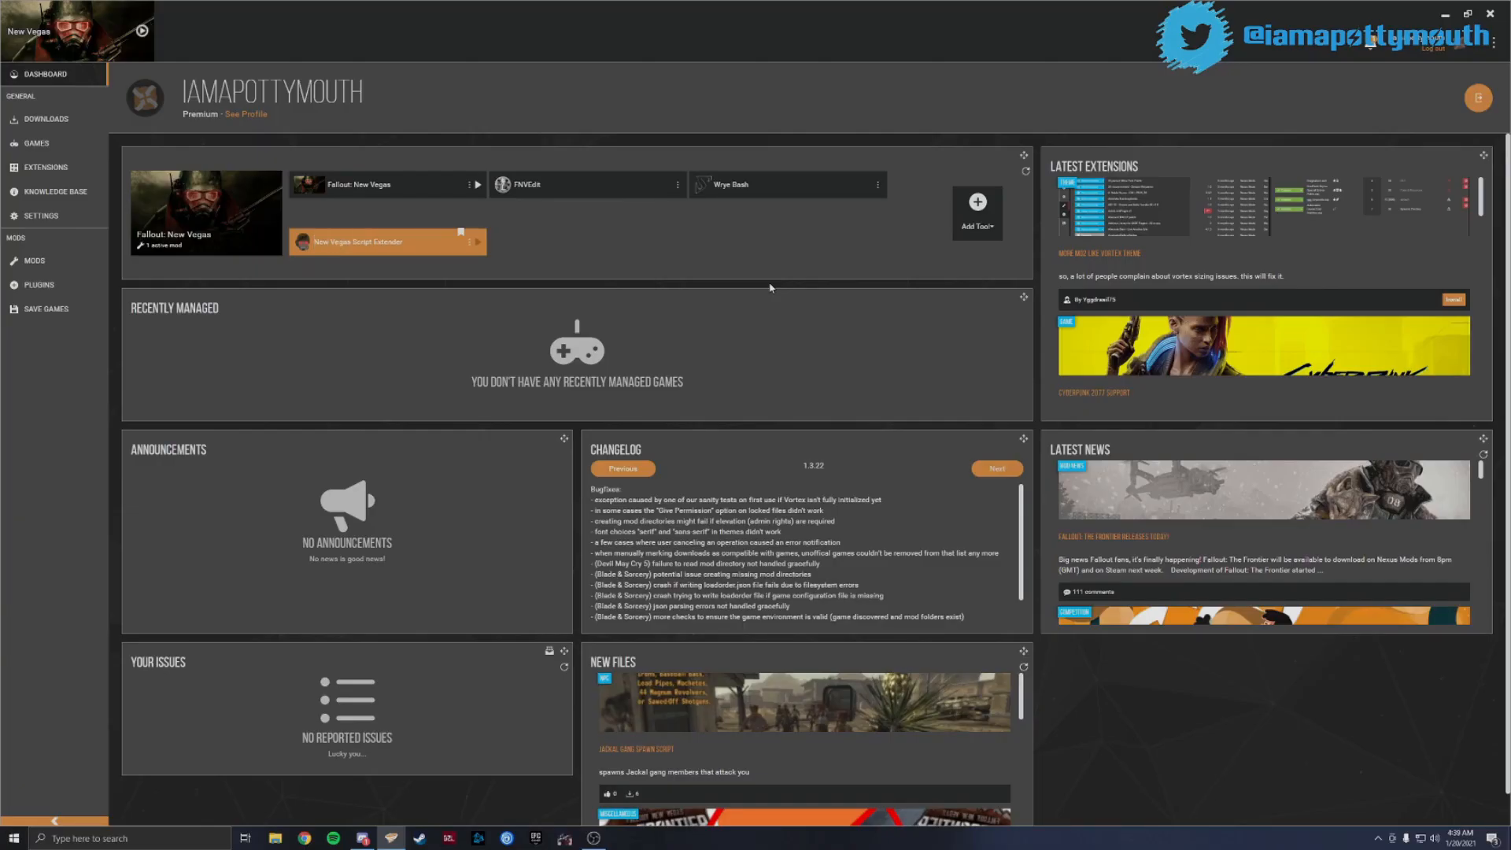
Install The Mod Configuration Menu from the never-installed mods and enable it
click(47, 261)
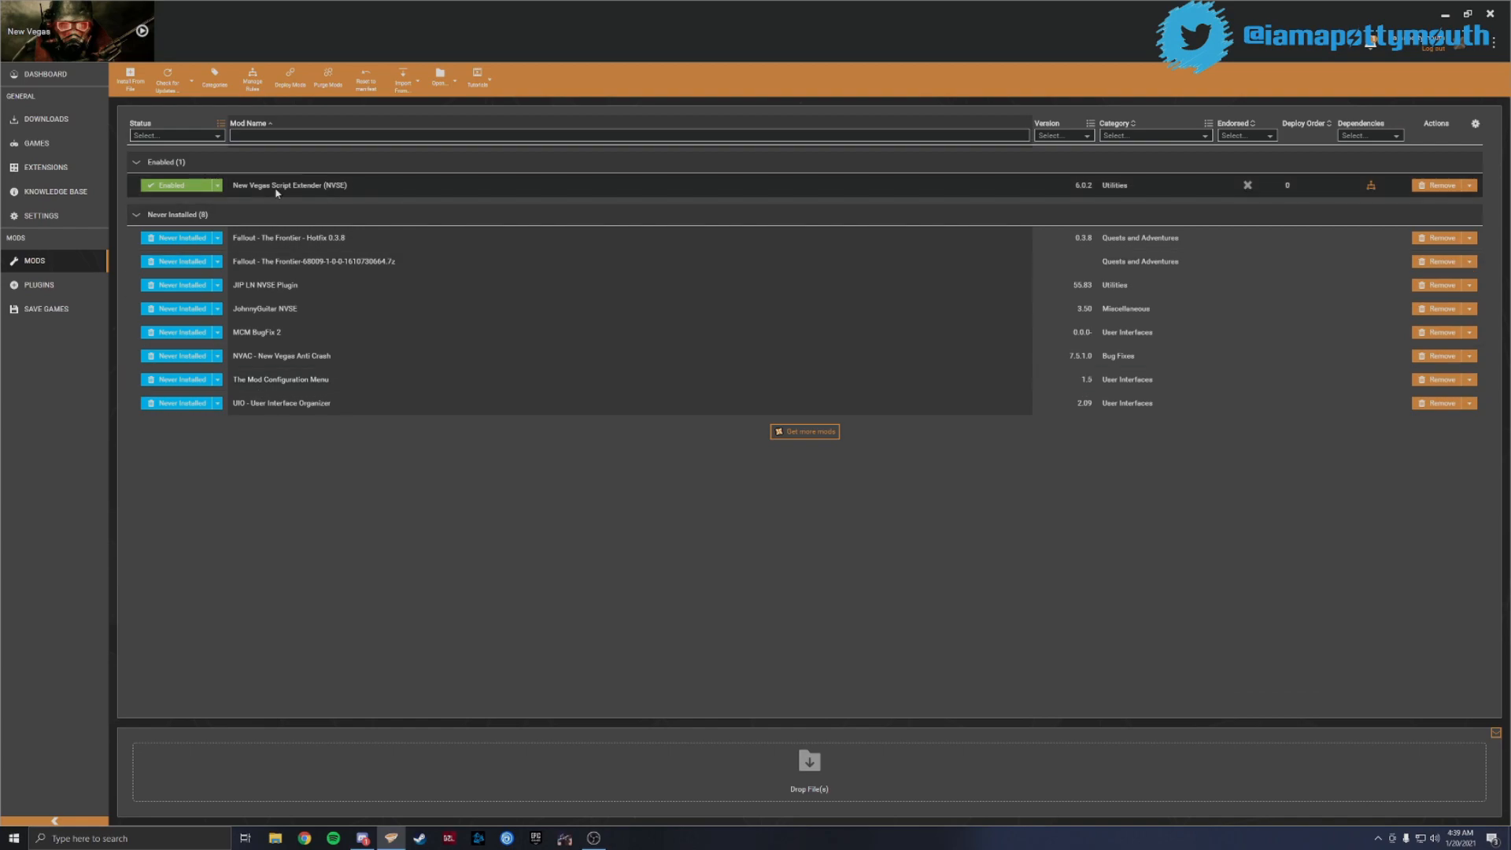
click(187, 381)
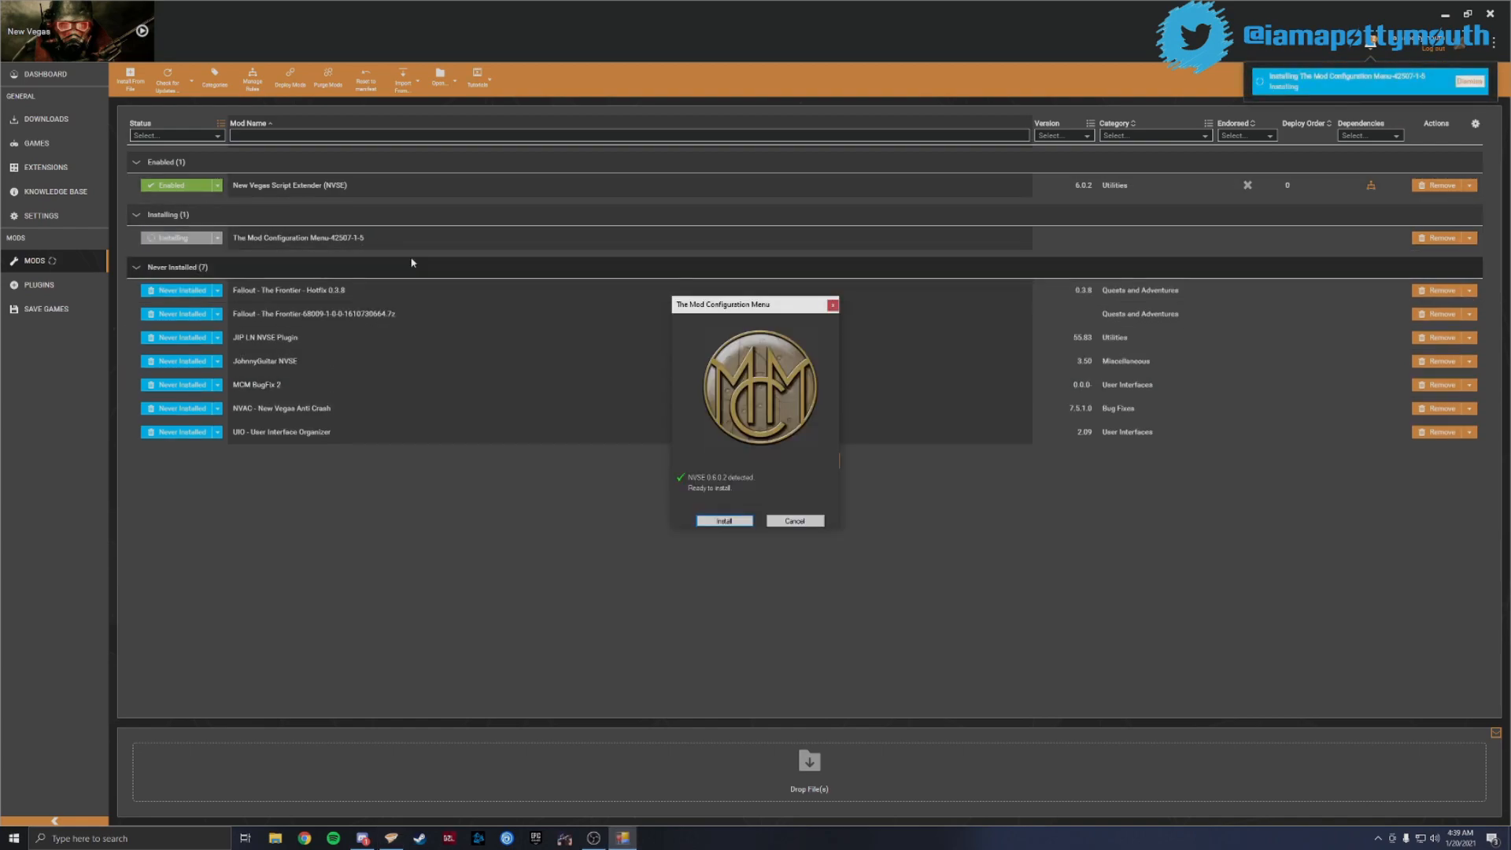
click(720, 519)
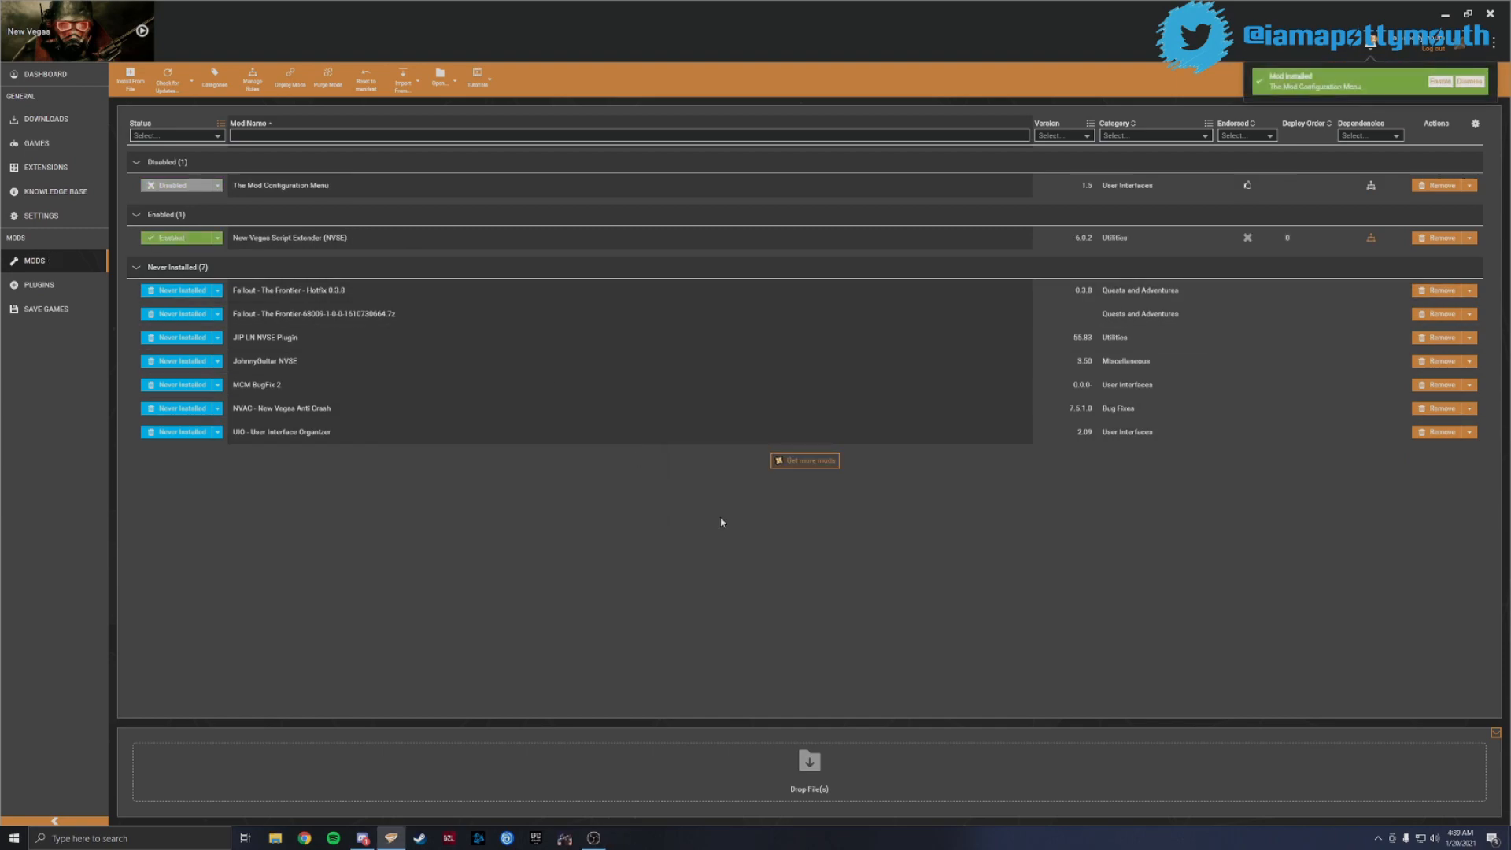
click(1441, 81)
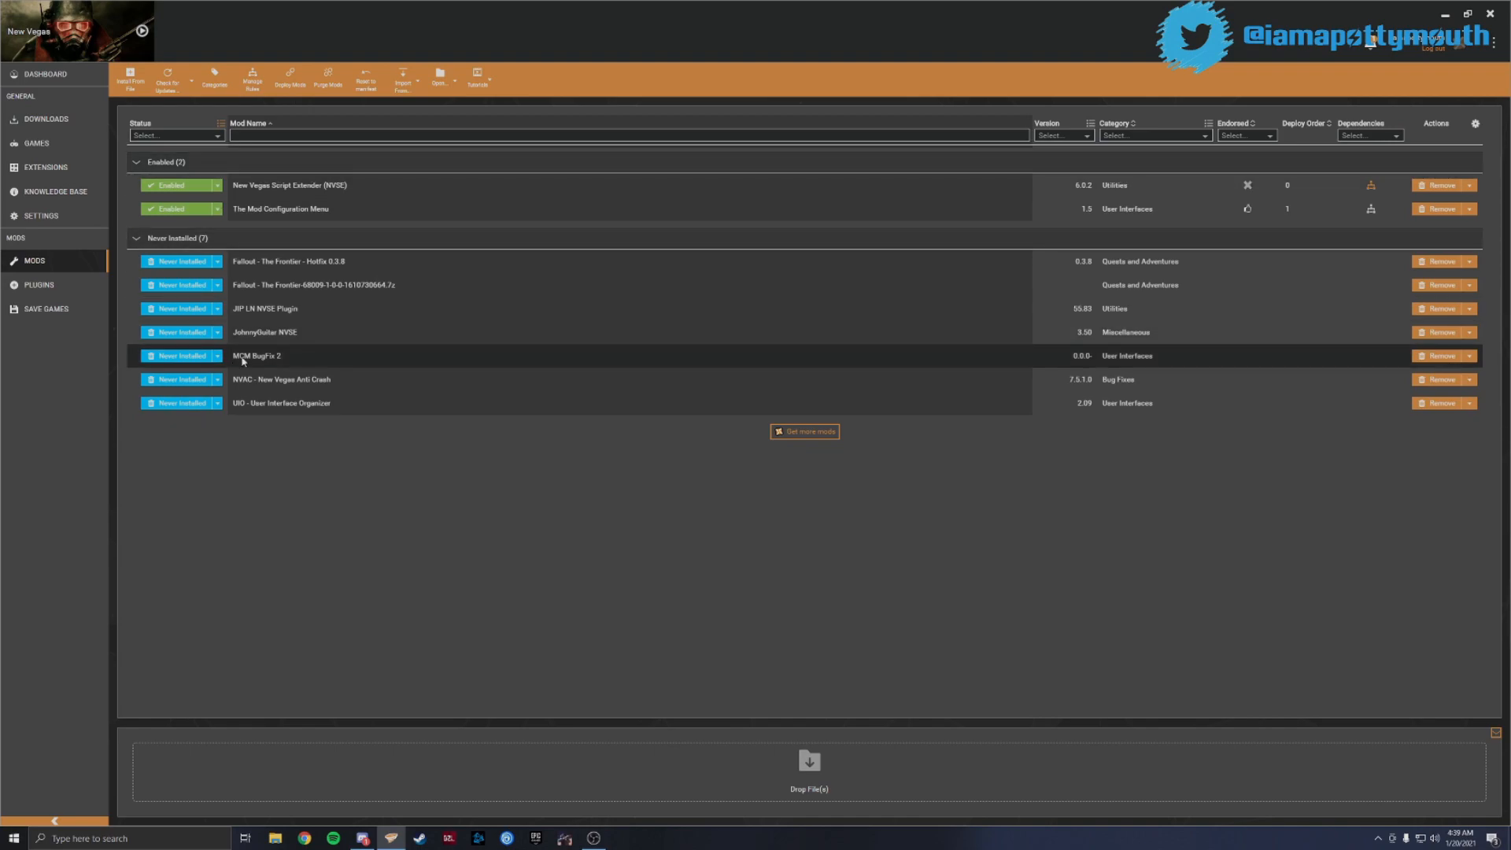
Install MCM BugFix 2 from the never-installed mods and enable it
click(203, 356)
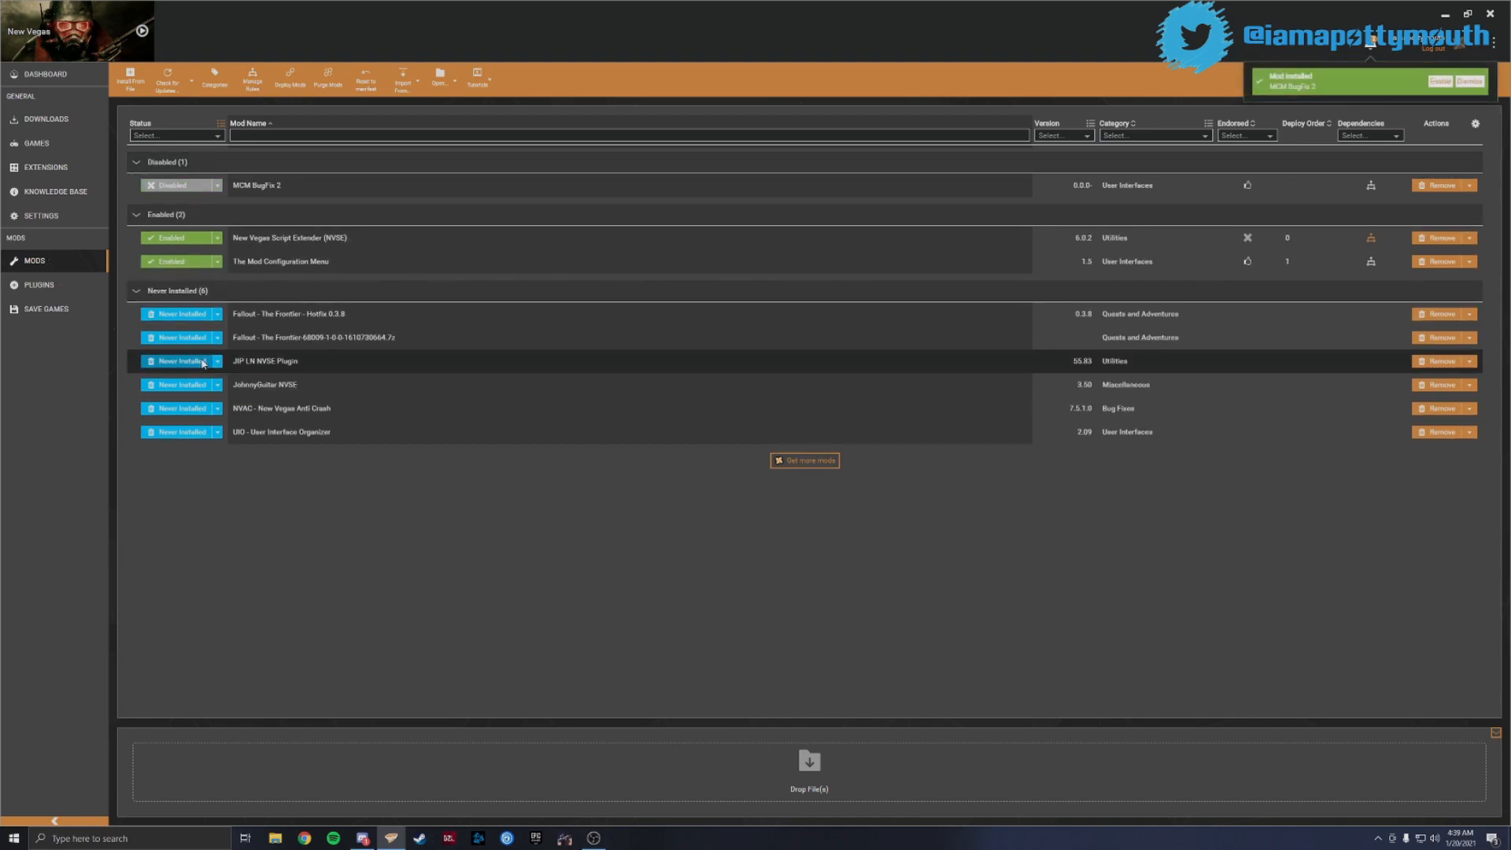
click(1429, 82)
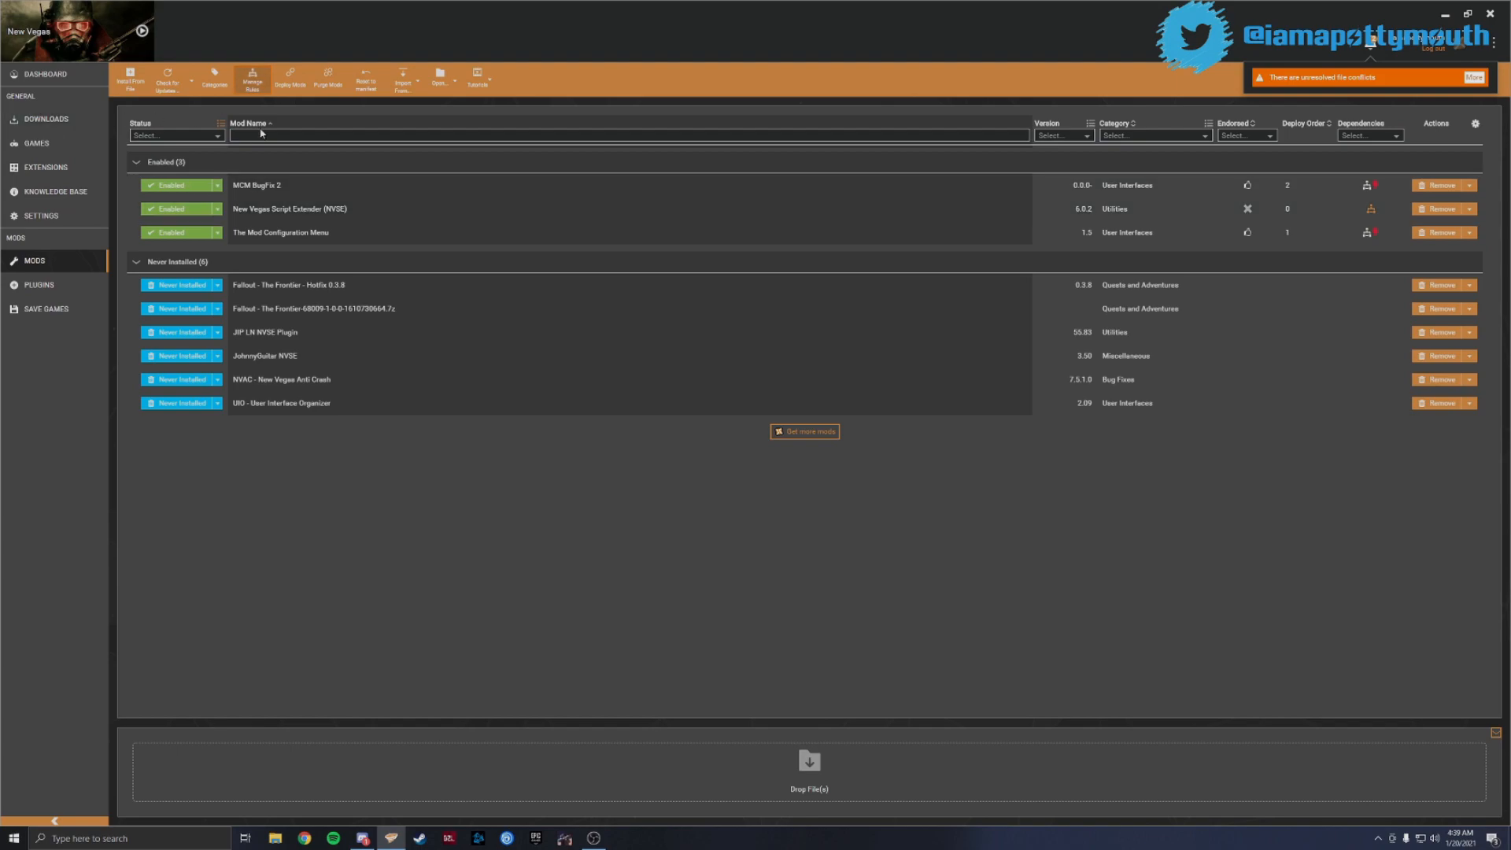
Resolve the unresolved file conflict by loading MCM BugFix 2 after The Mod Configuration Menu, save the rule and deploy the mods
click(142, 32)
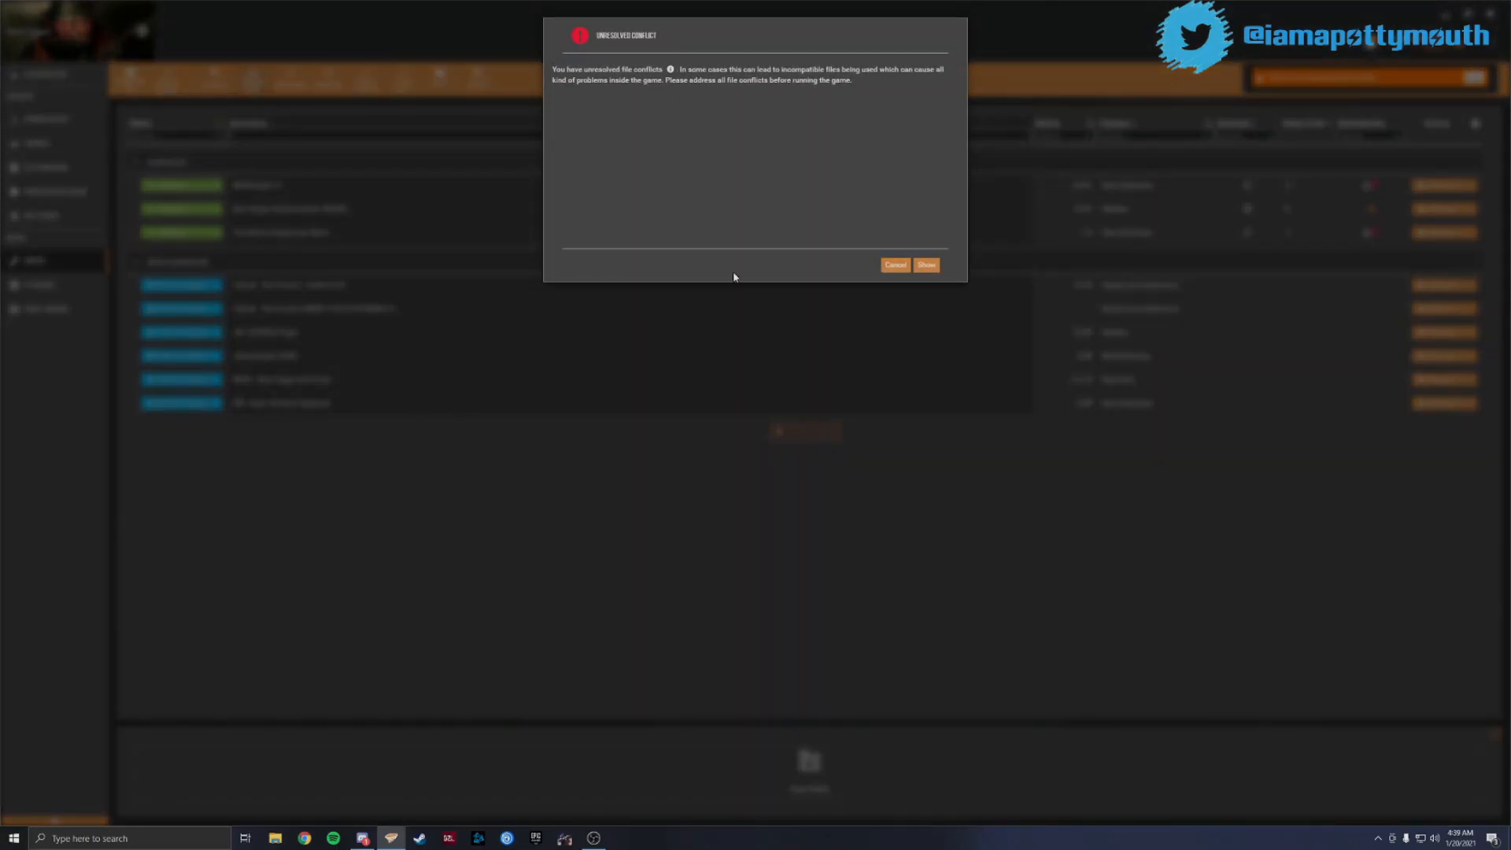
click(927, 264)
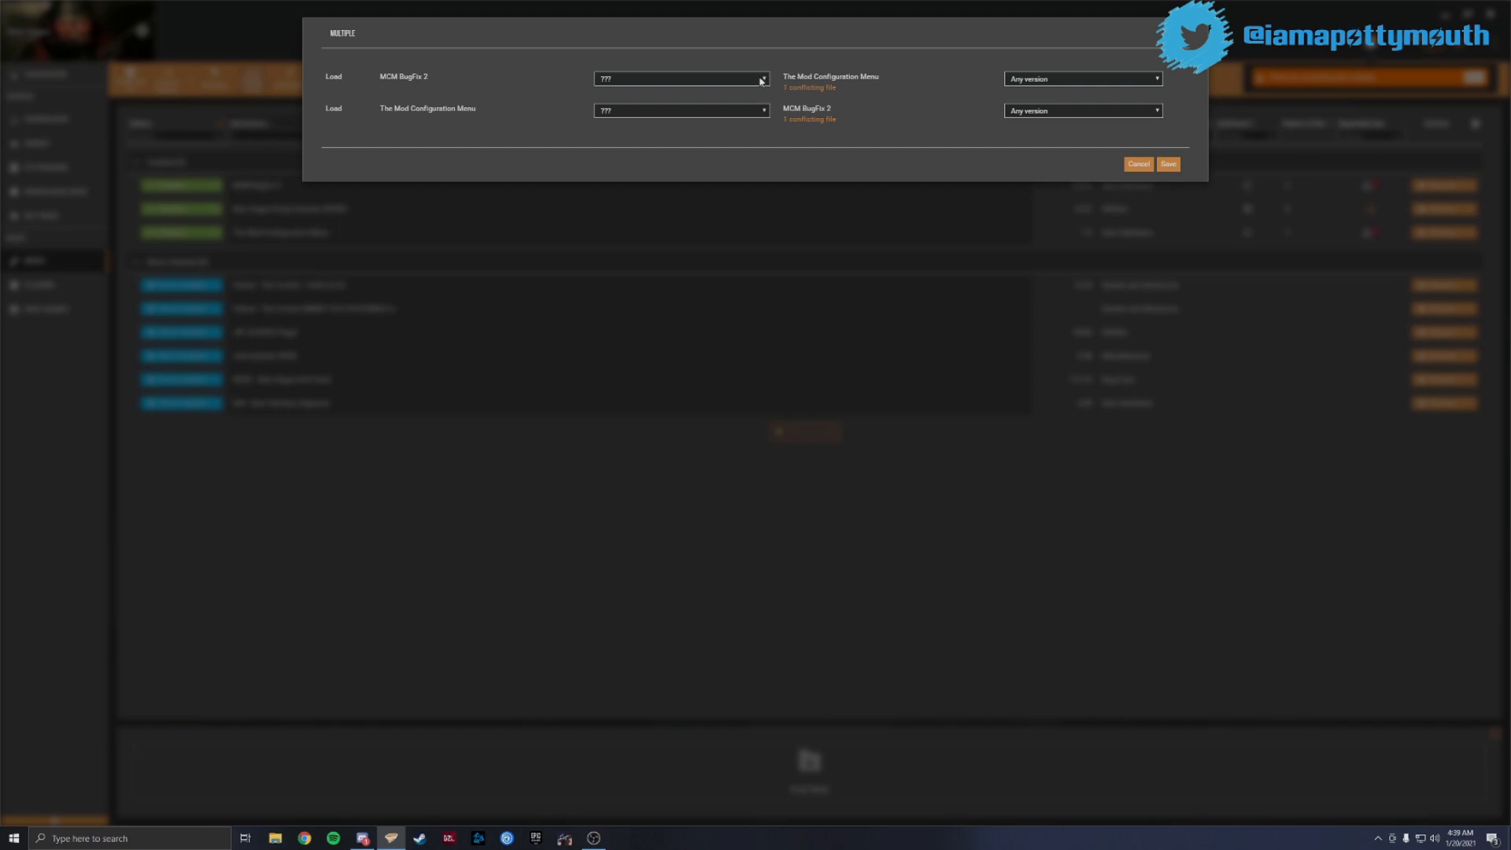
click(816, 88)
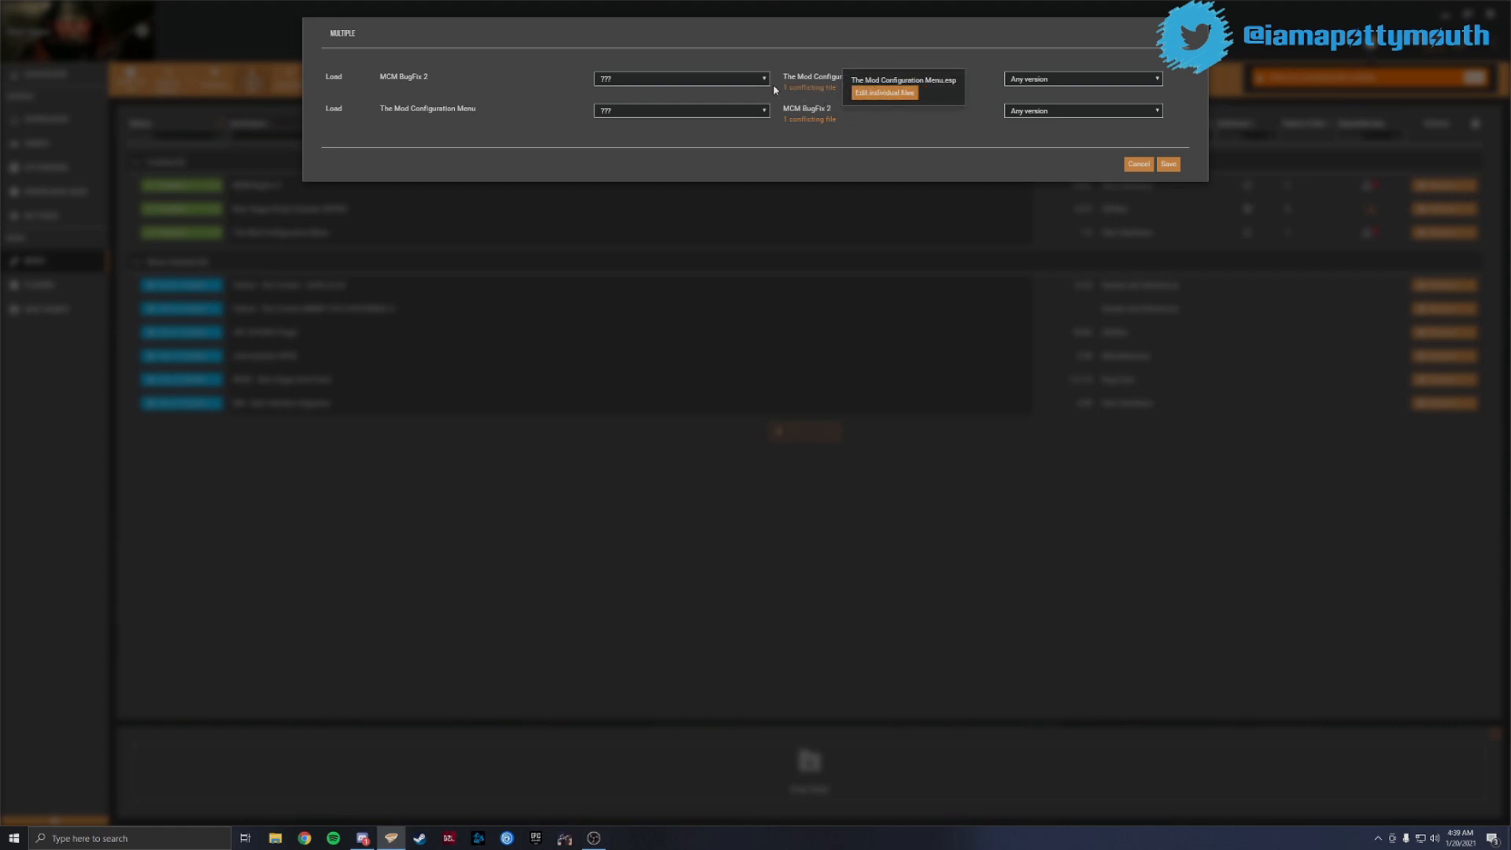
click(681, 80)
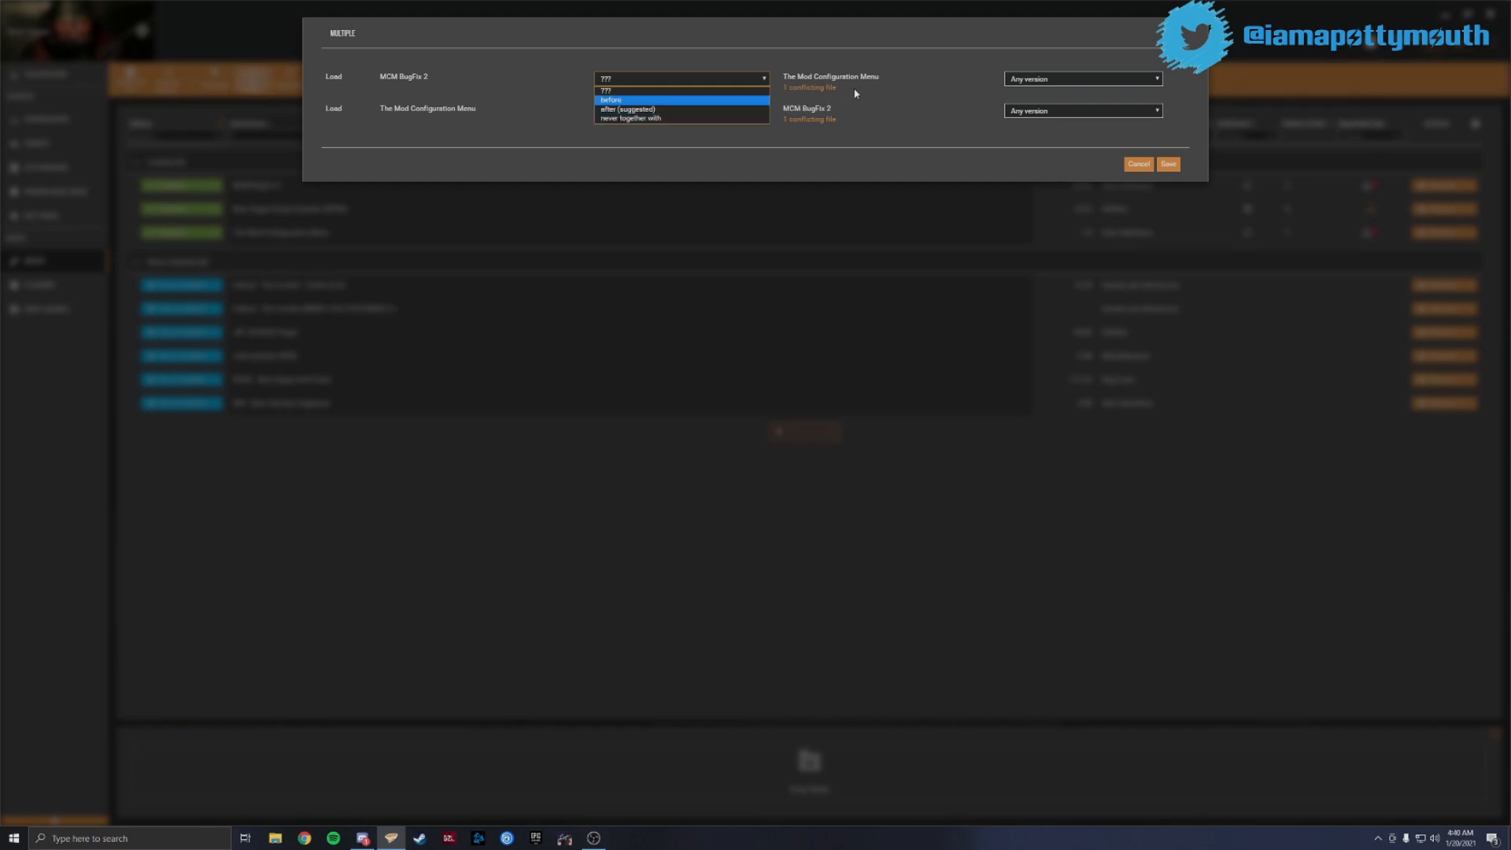
click(629, 110)
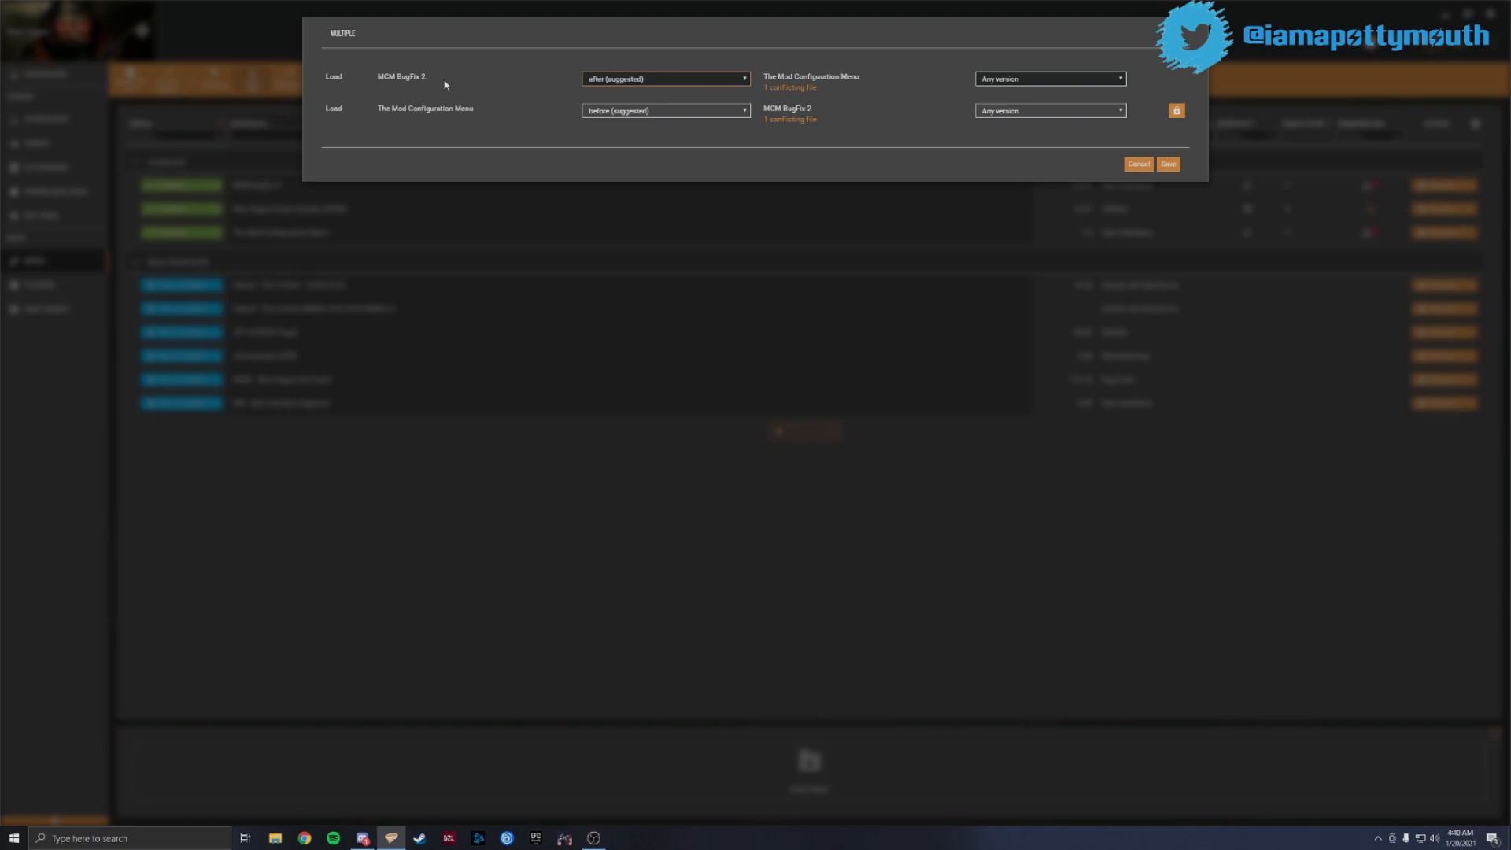
click(1169, 164)
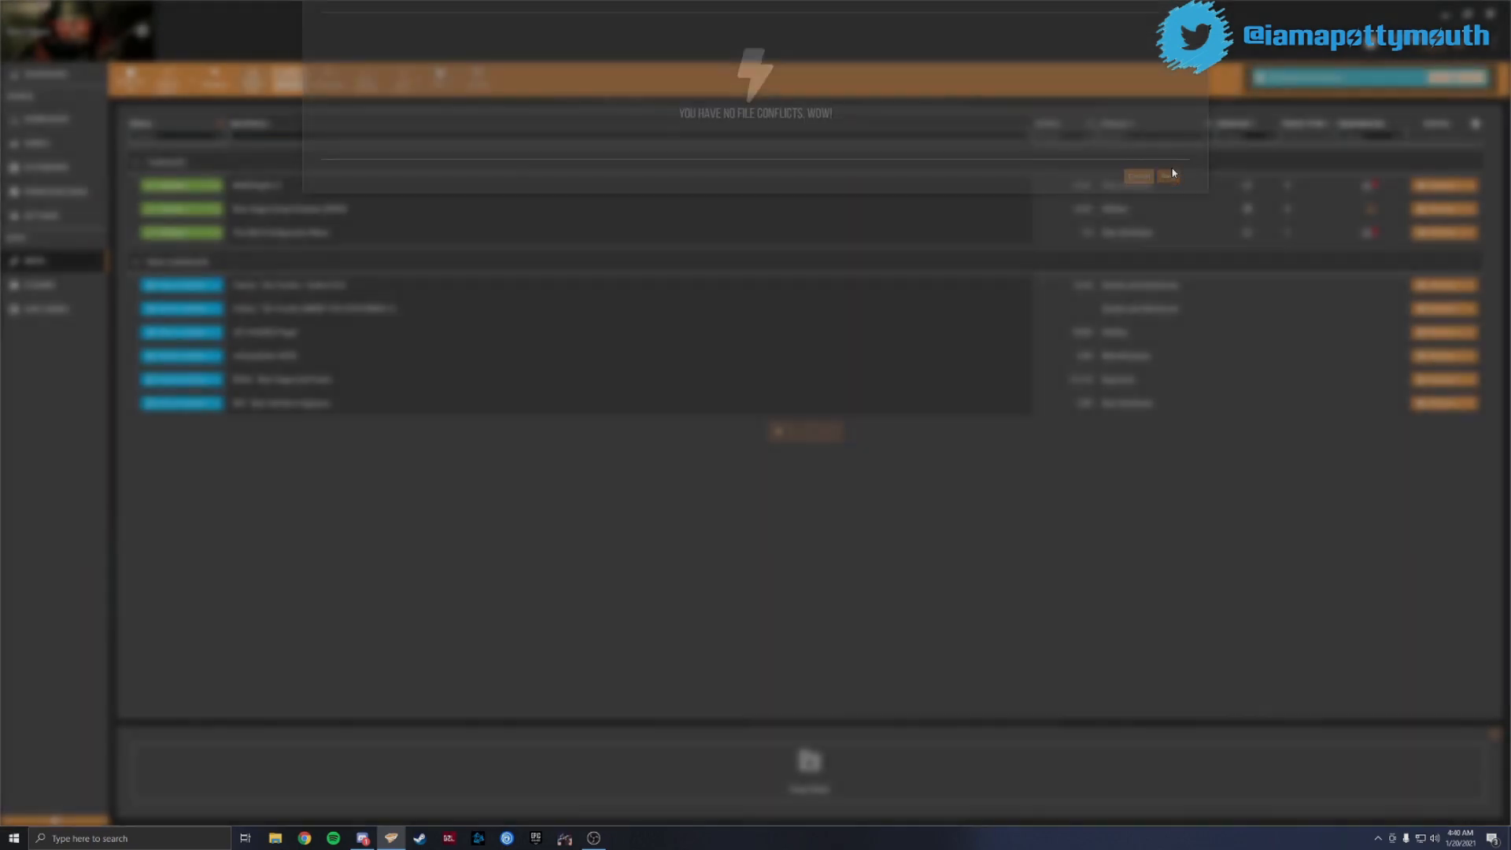
click(1439, 77)
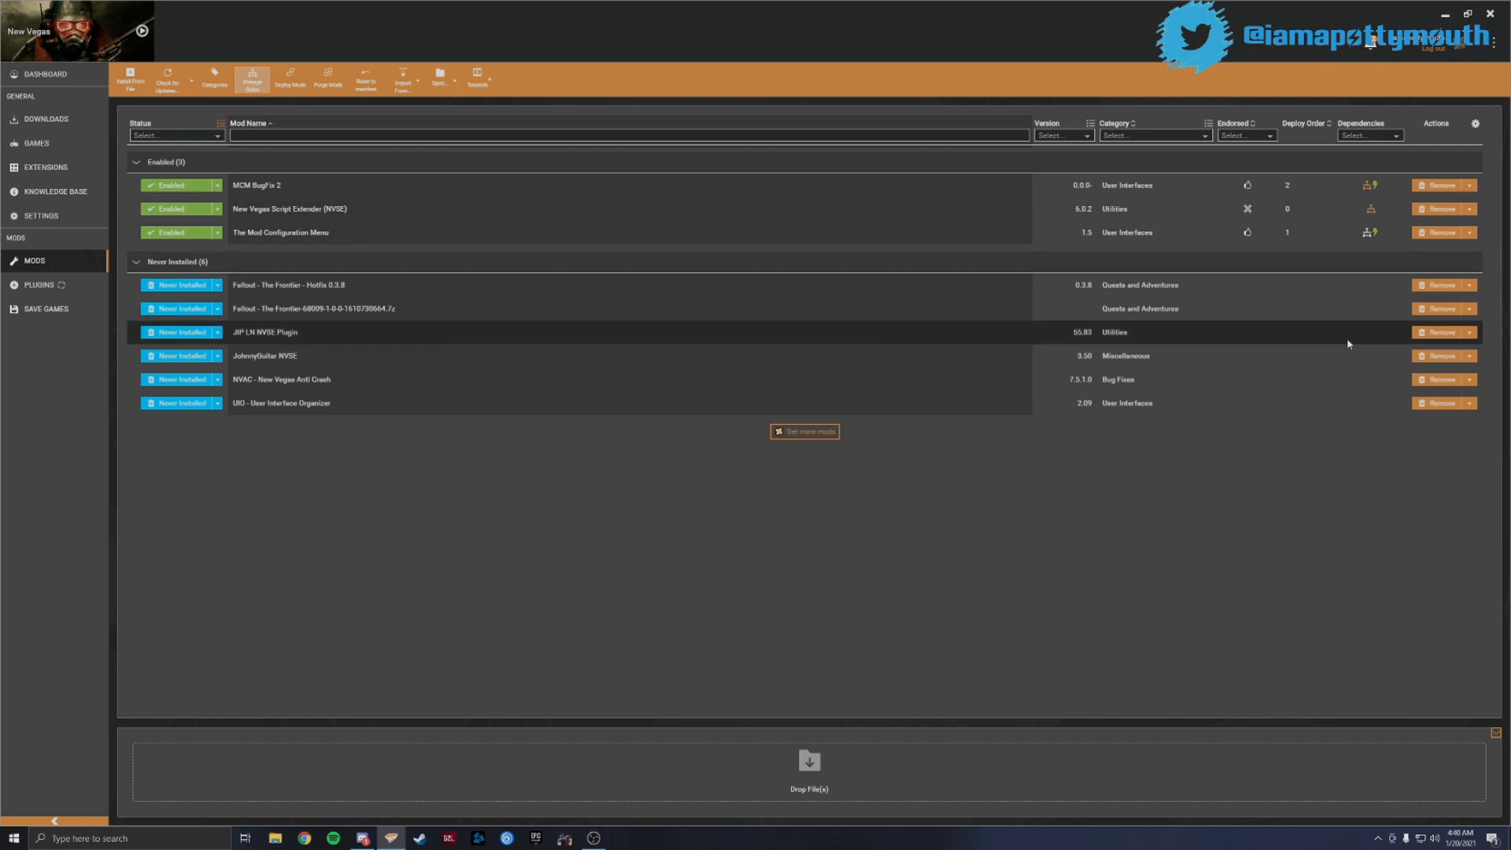
Test-launch the game with MCM BugFix 2 enabled and dismiss the Sierra Madre and Dead Money messages in the loaded game
click(142, 31)
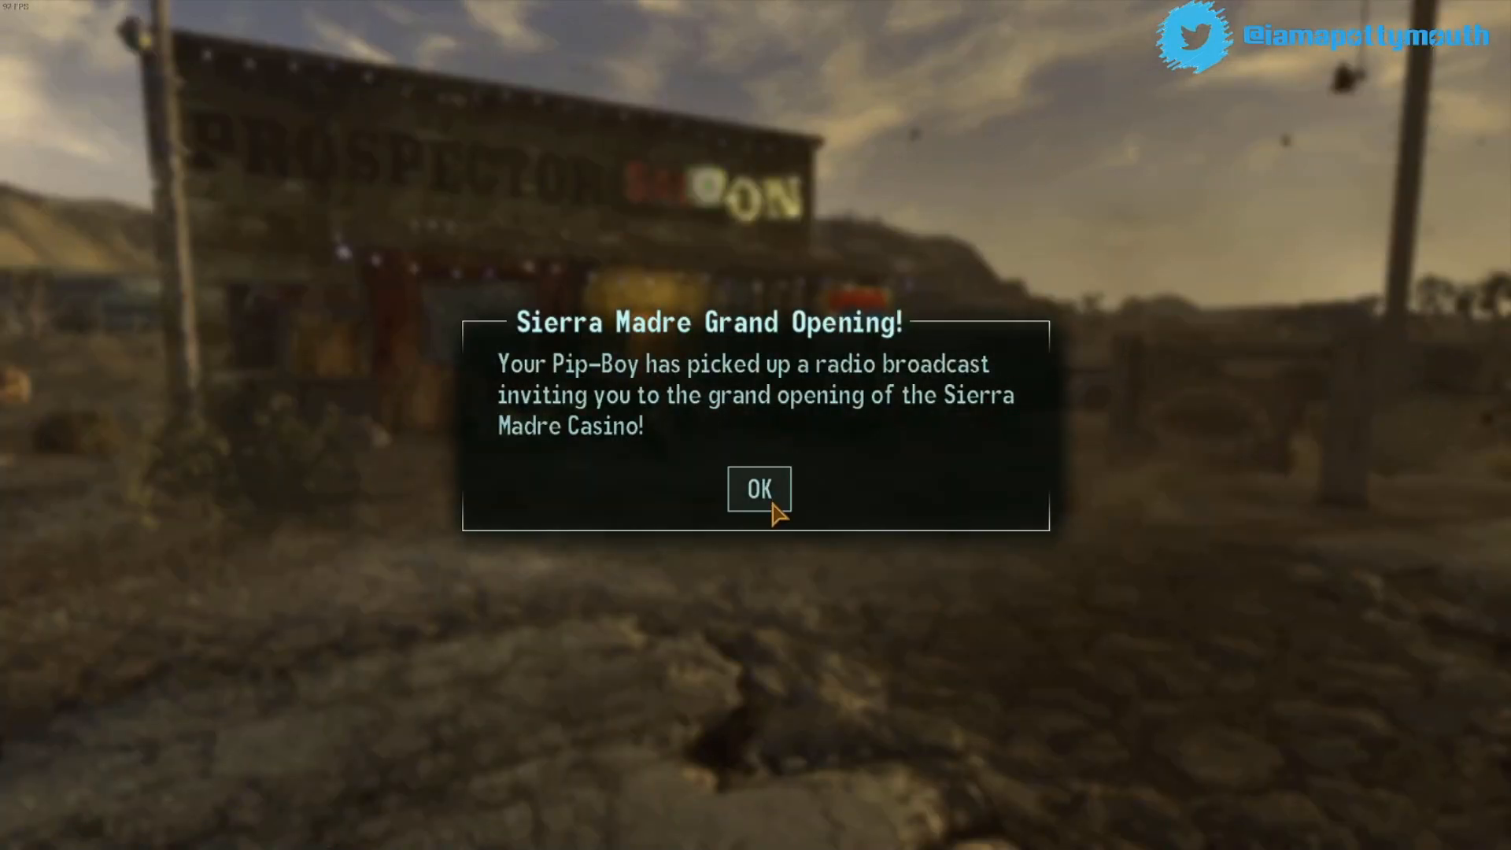
click(775, 510)
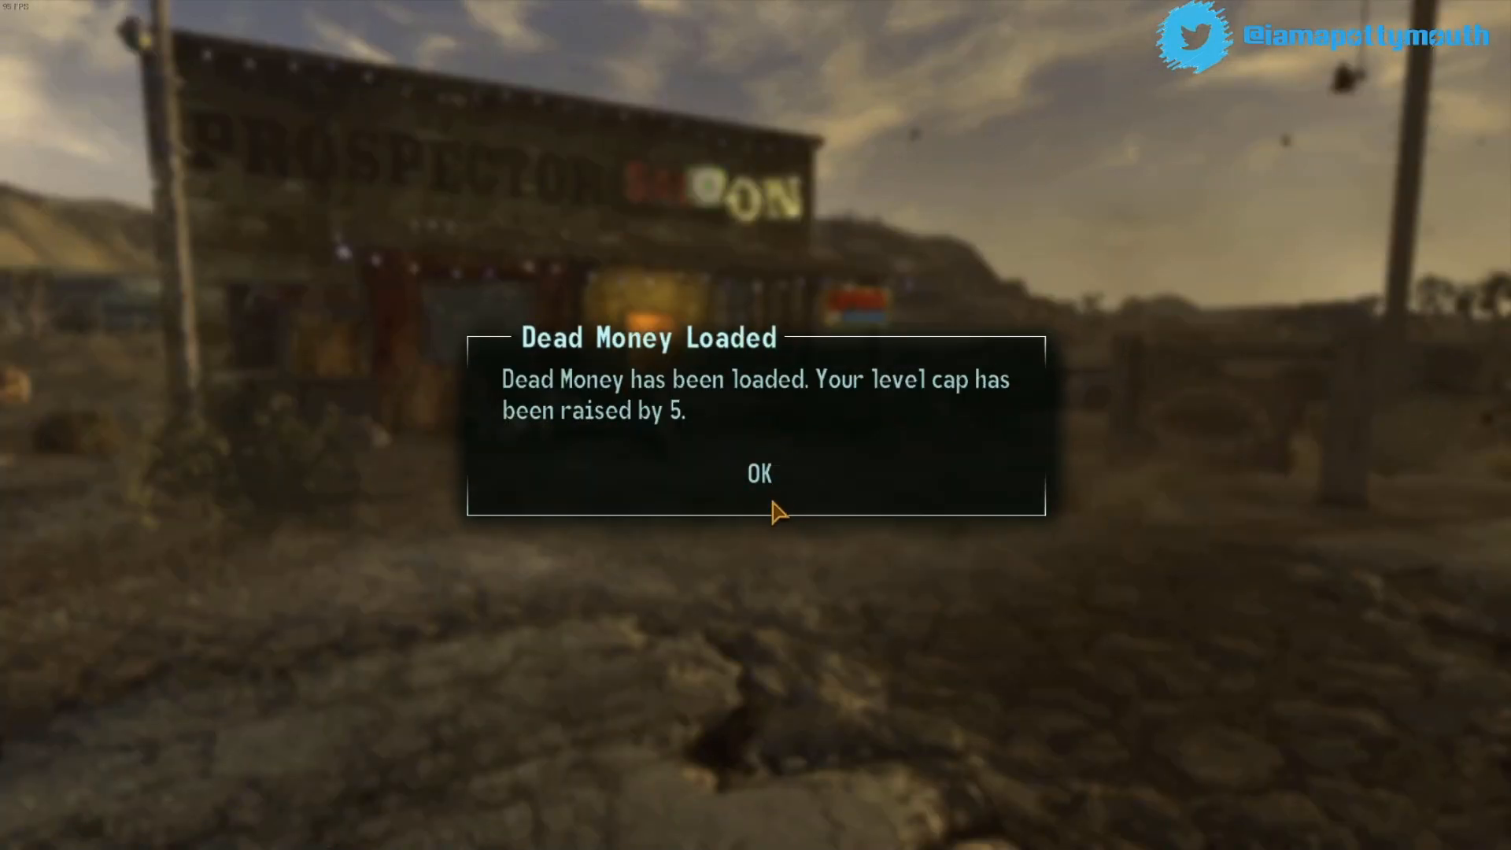
click(774, 507)
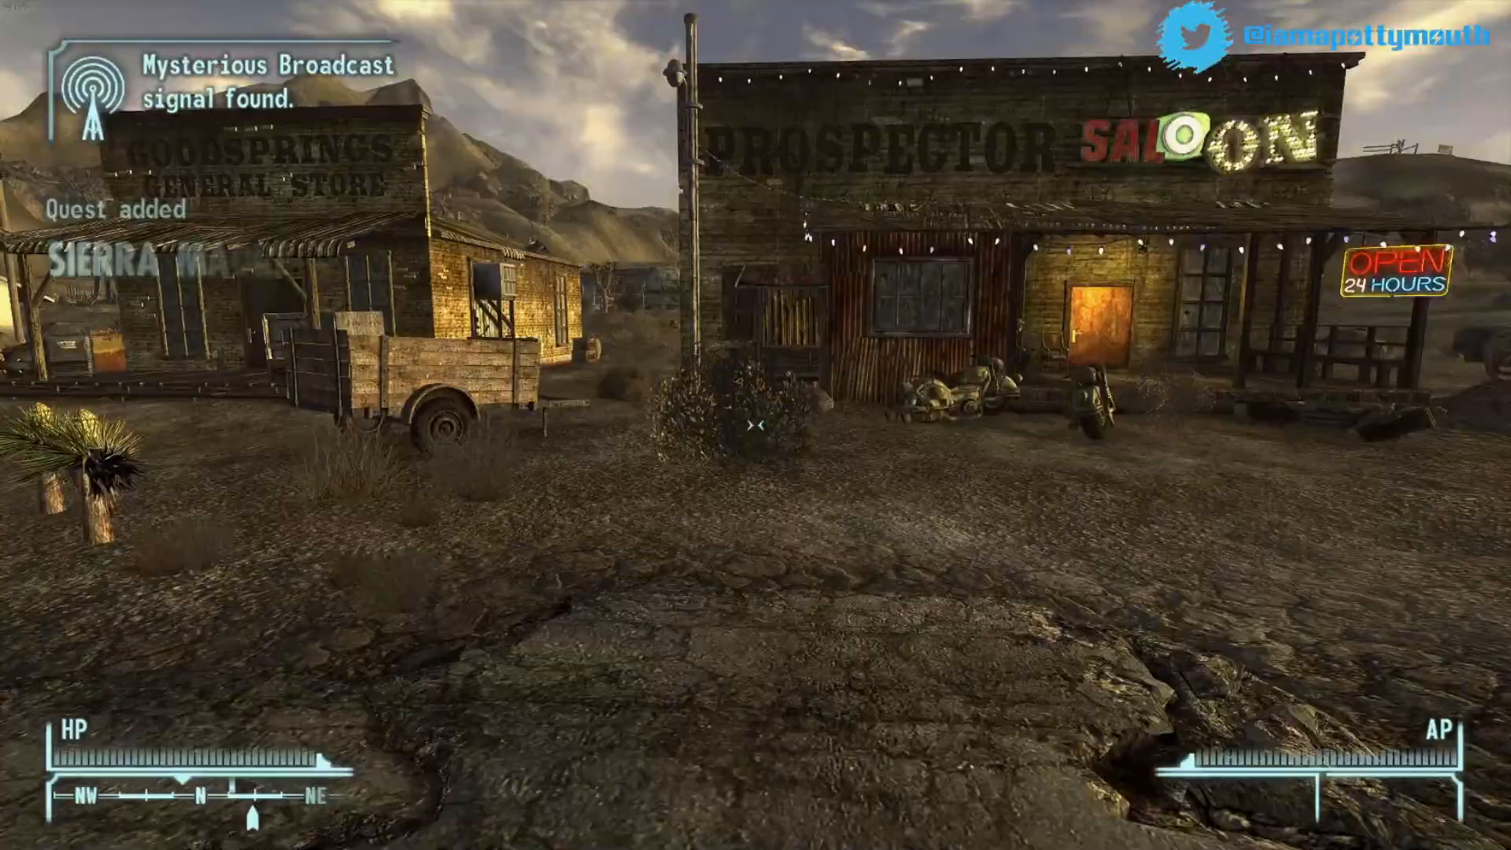
Pause the game and inspect its gameplay settings and display settings
key(Escape)
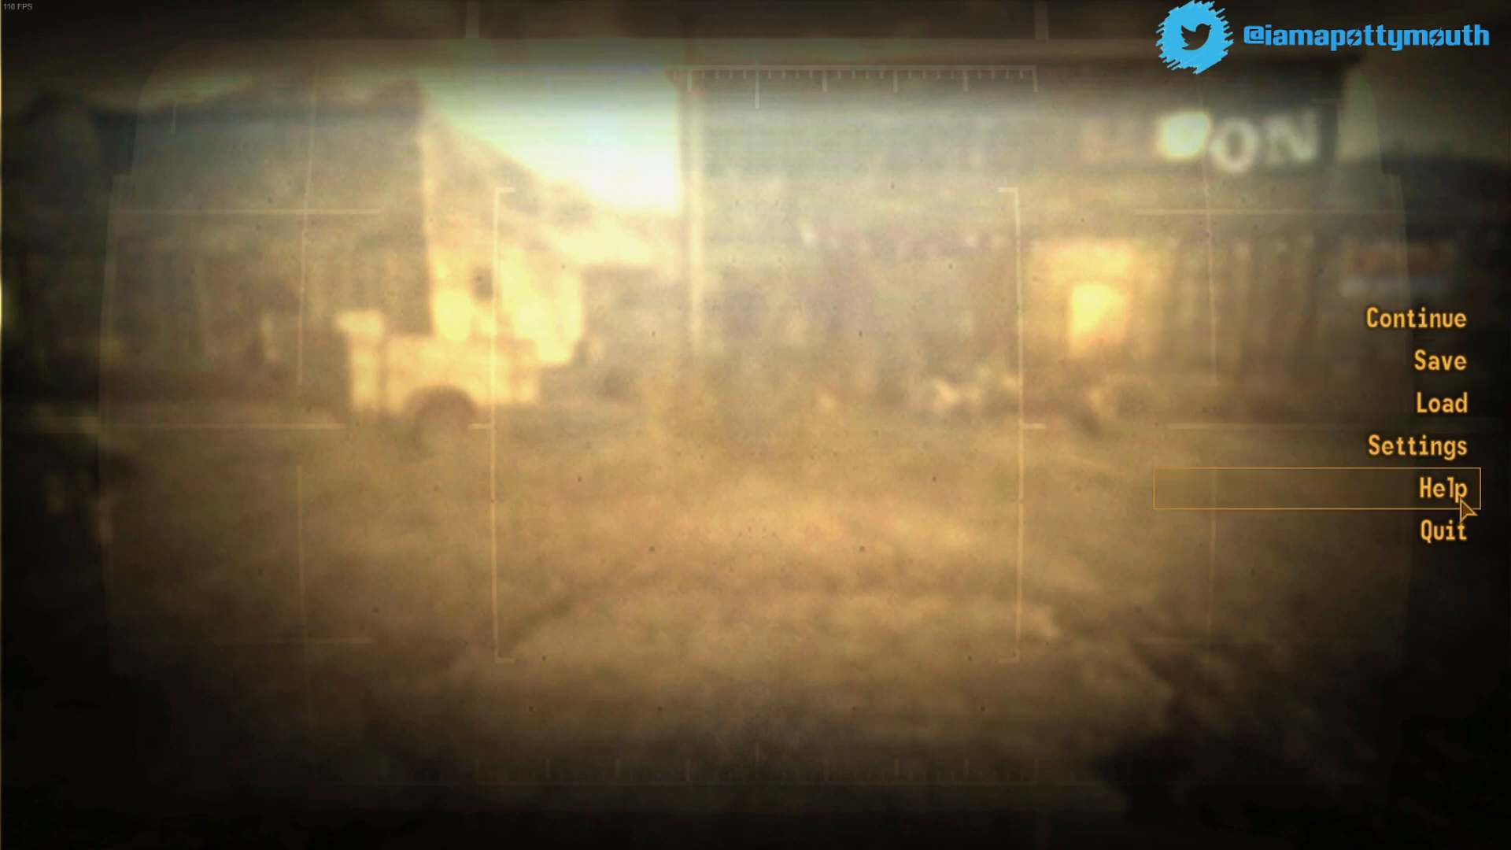
click(1455, 461)
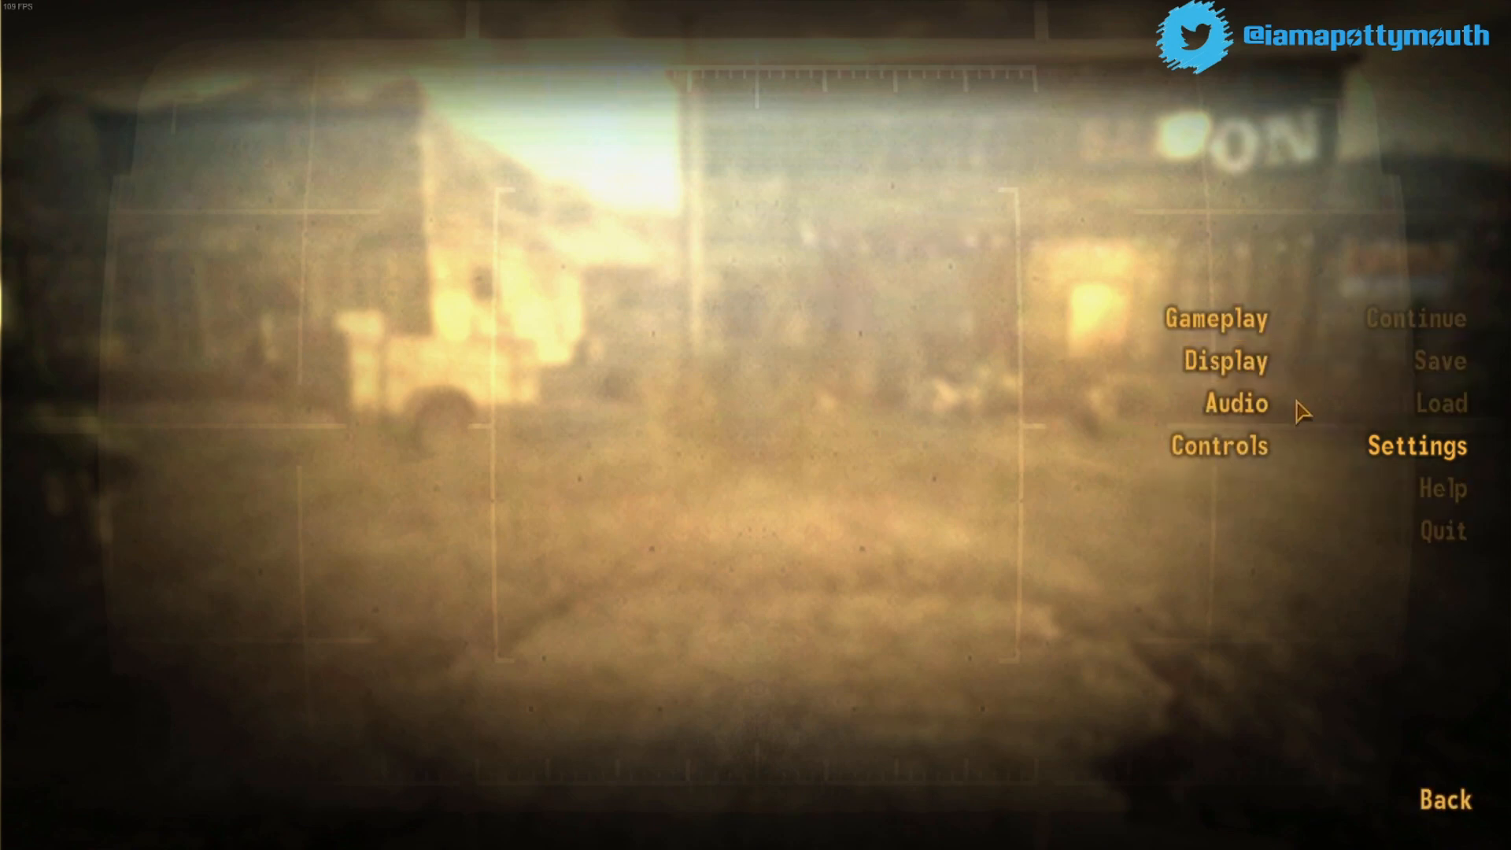
click(1215, 319)
click(1472, 801)
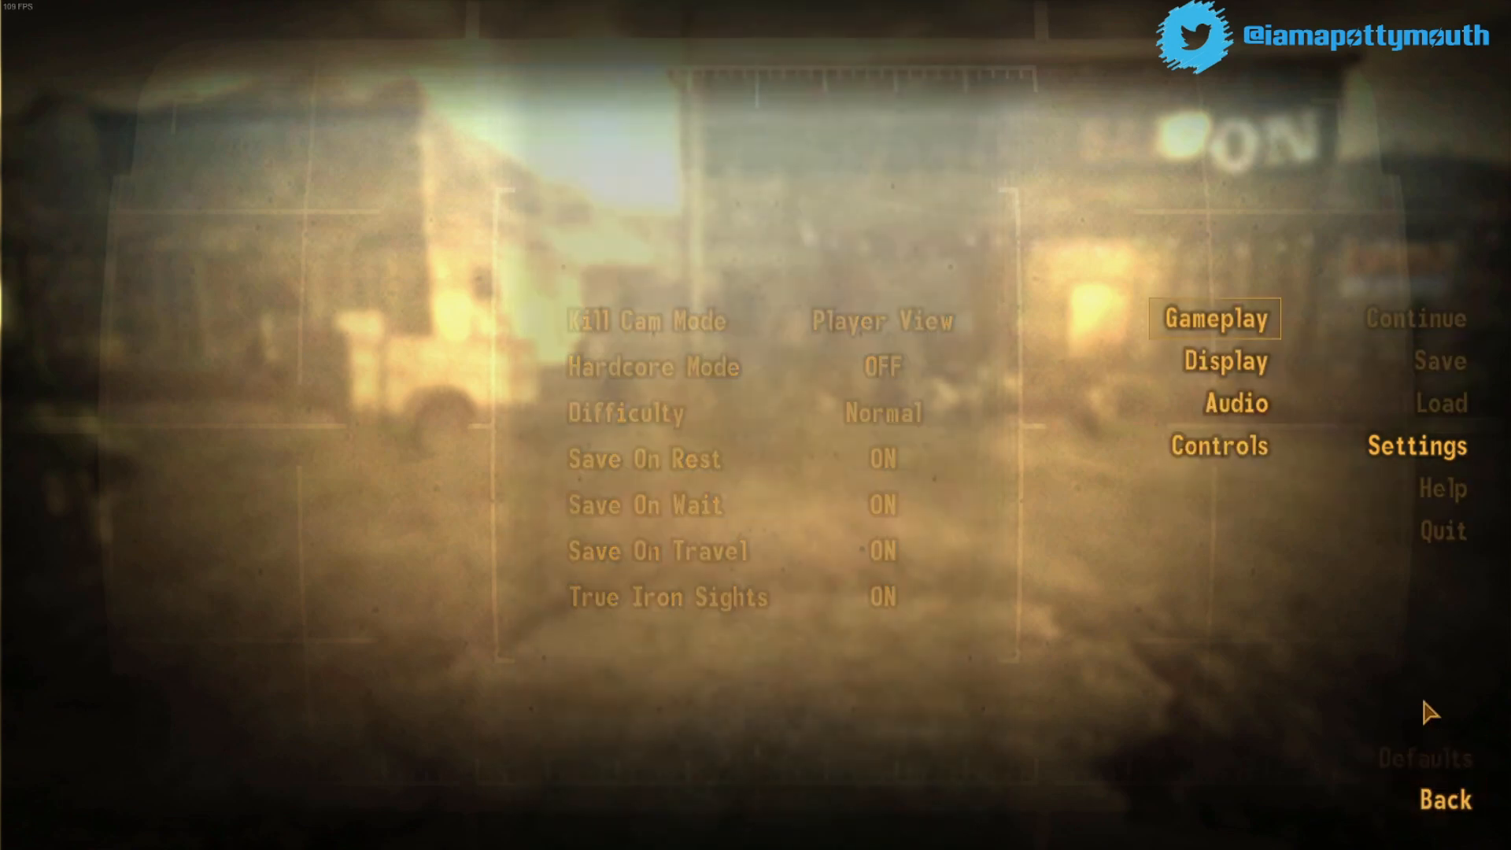
click(1225, 361)
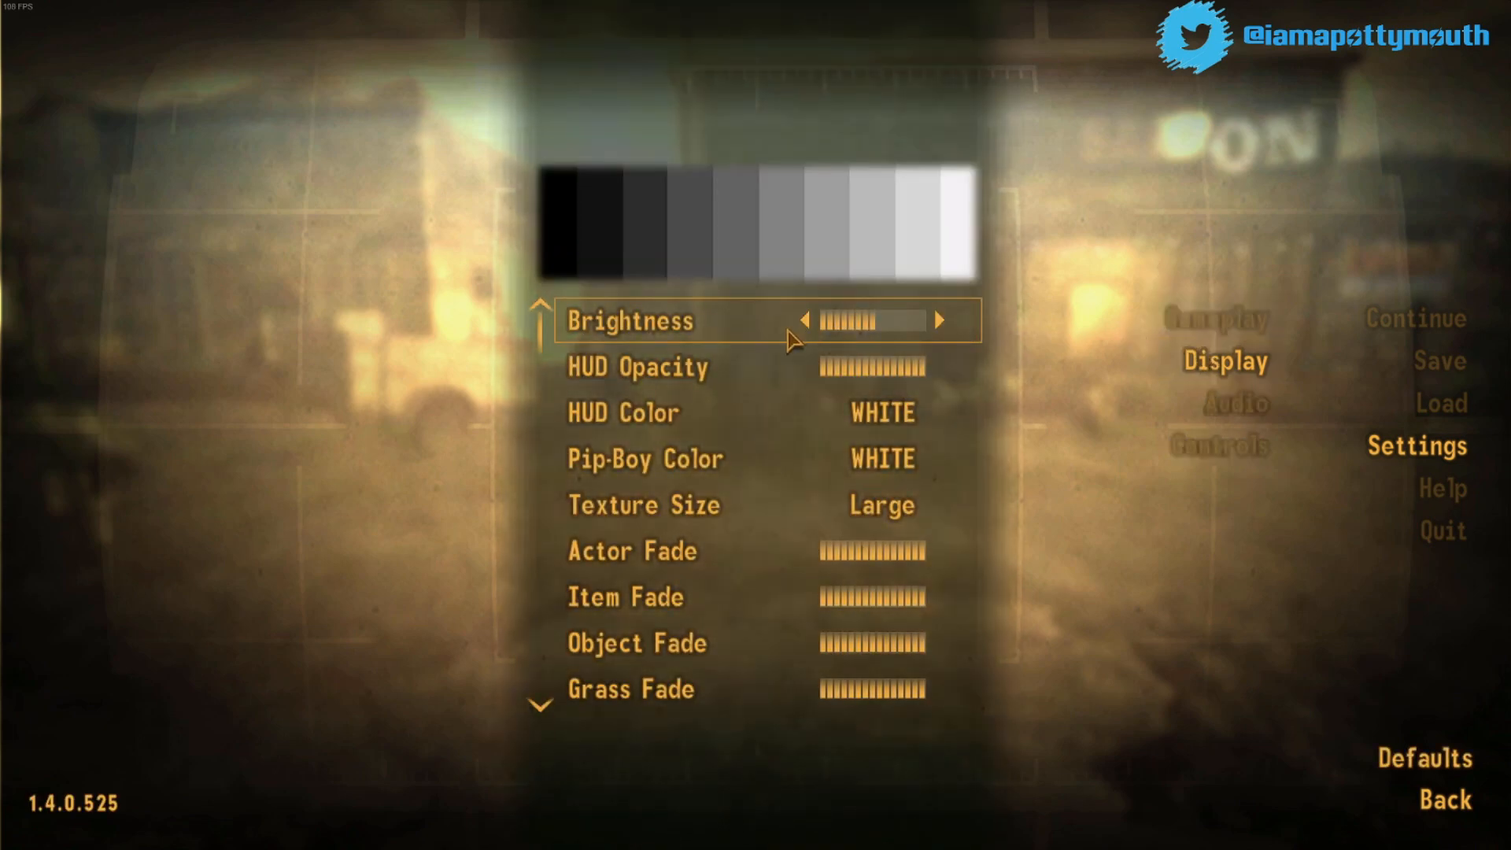
Cycle through the HUD Color and Pip-Boy Color options, return both to WHITE, and look over the other display settings
click(933, 416)
click(830, 416)
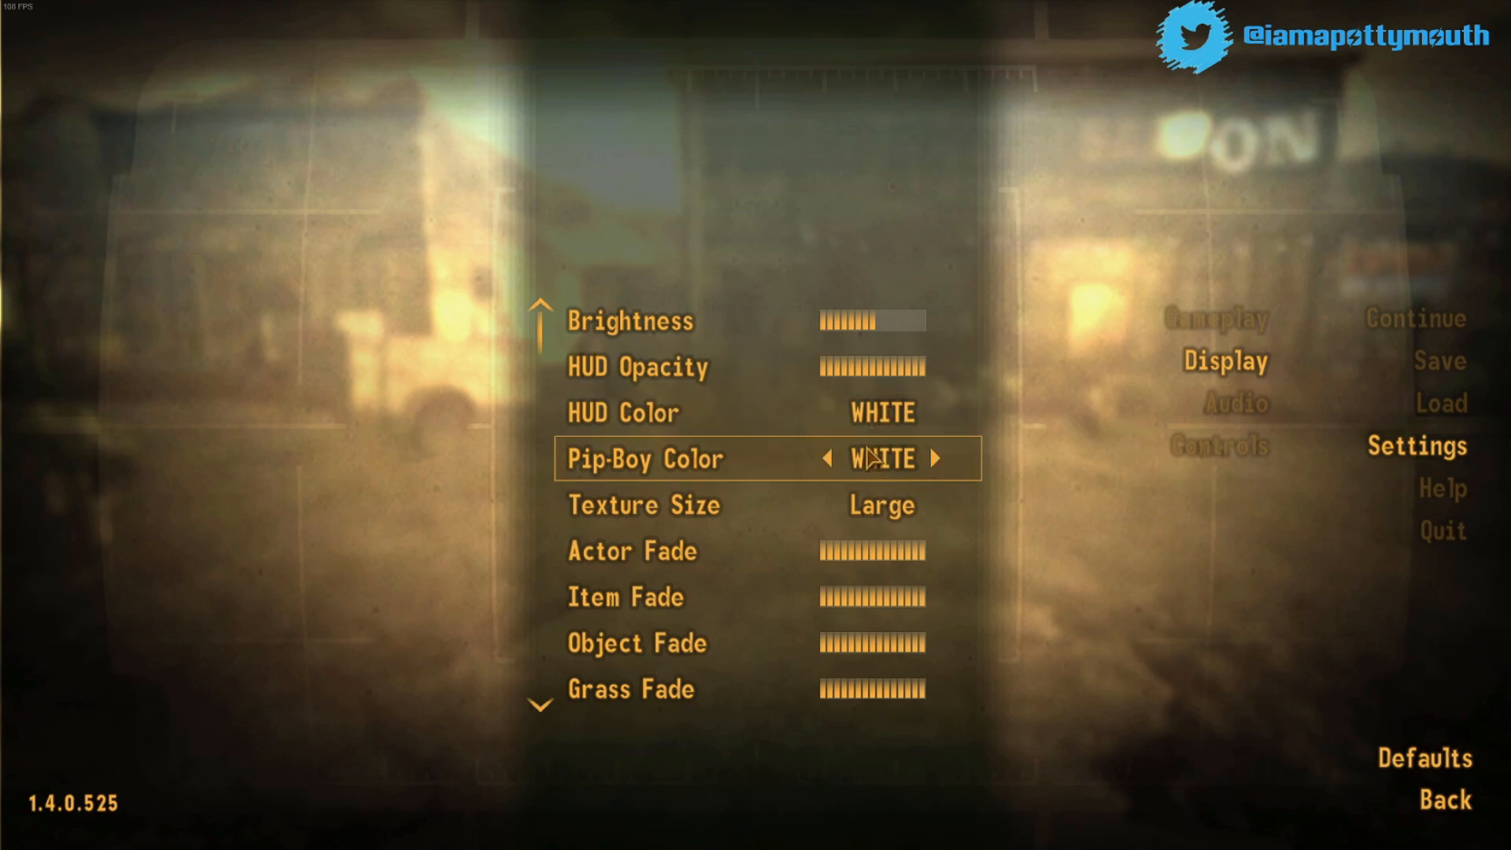
click(935, 460)
click(828, 461)
scroll(873, 602, down, 8)
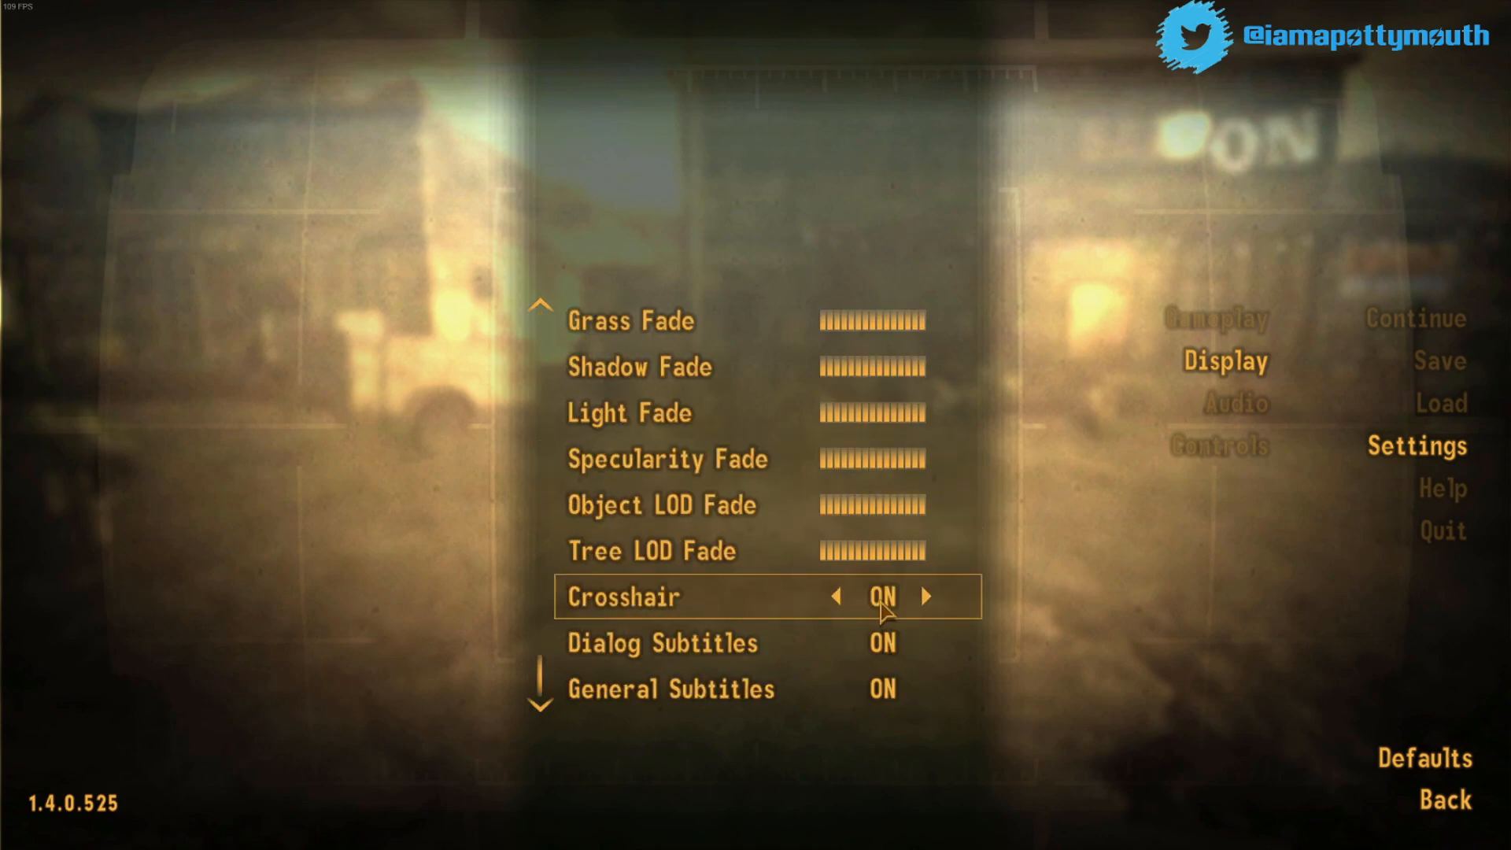
scroll(881, 599, up, 8)
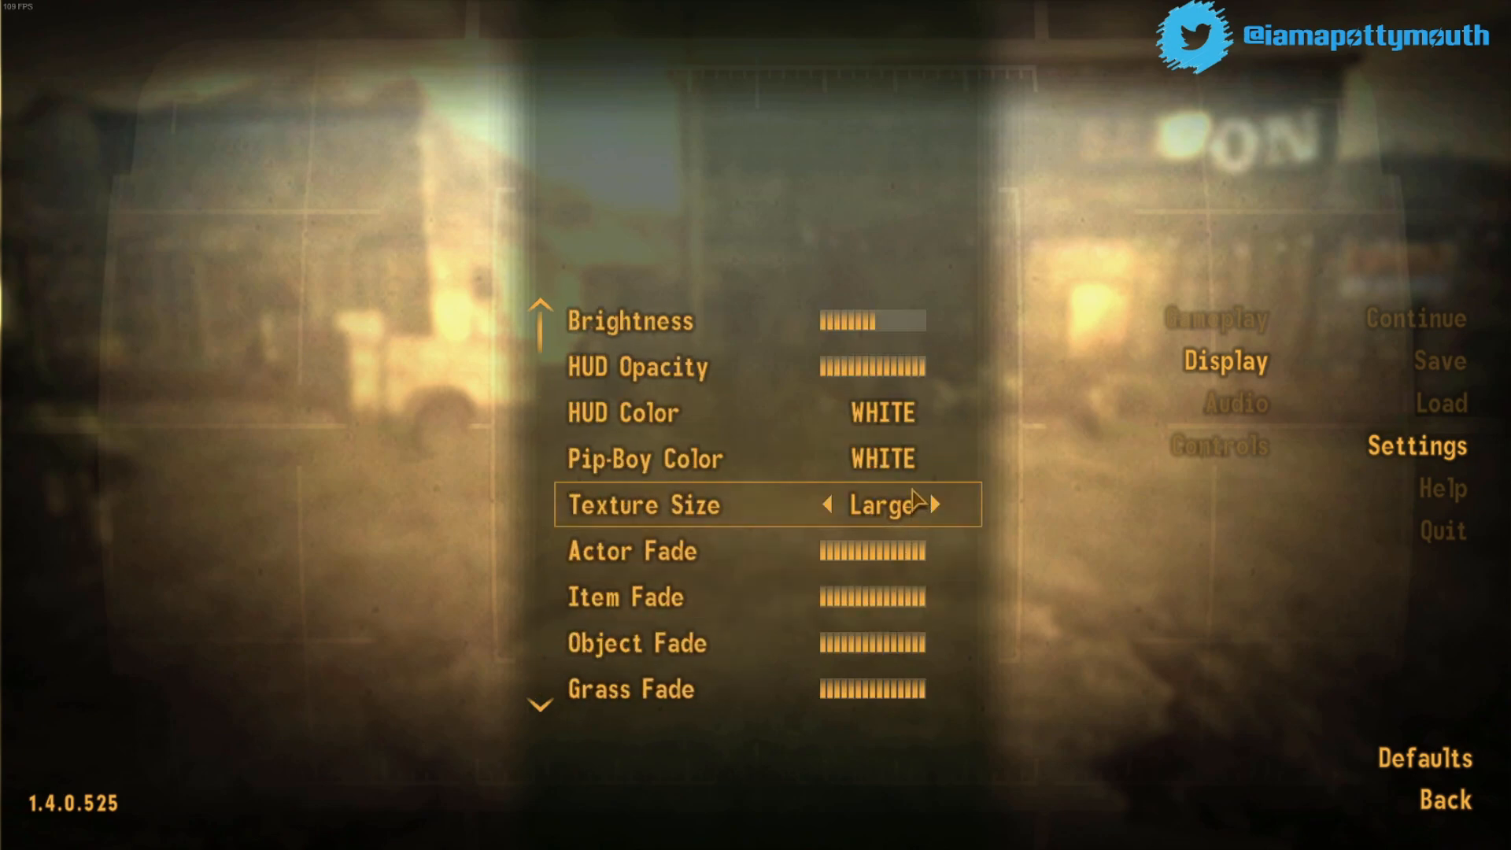
click(936, 413)
click(936, 412)
click(936, 413)
click(936, 412)
click(827, 412)
Leave the display settings and quit the current game to the main menu
click(1381, 791)
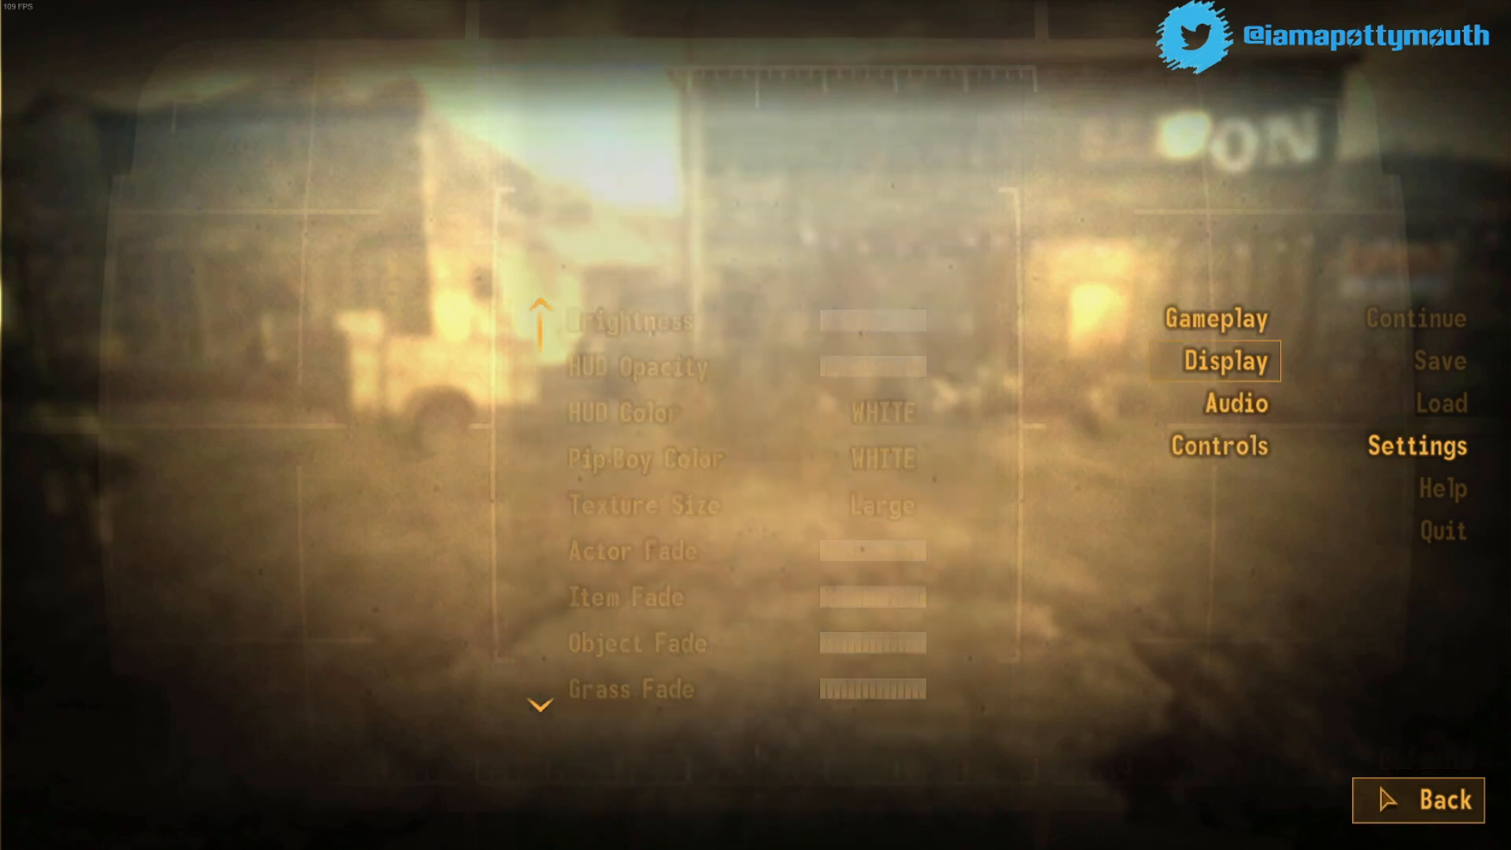
click(1448, 823)
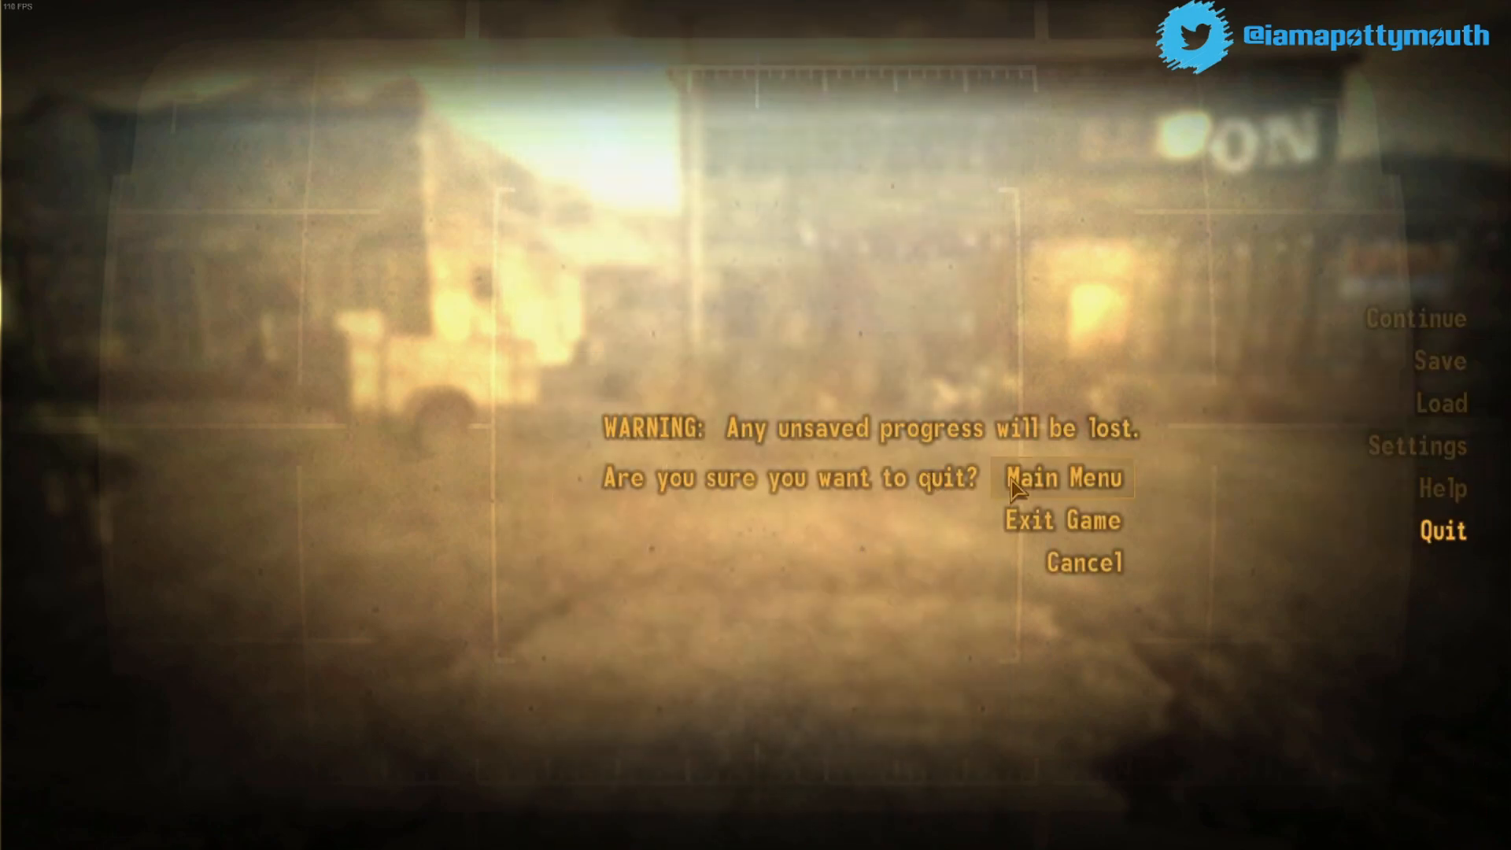
click(1022, 480)
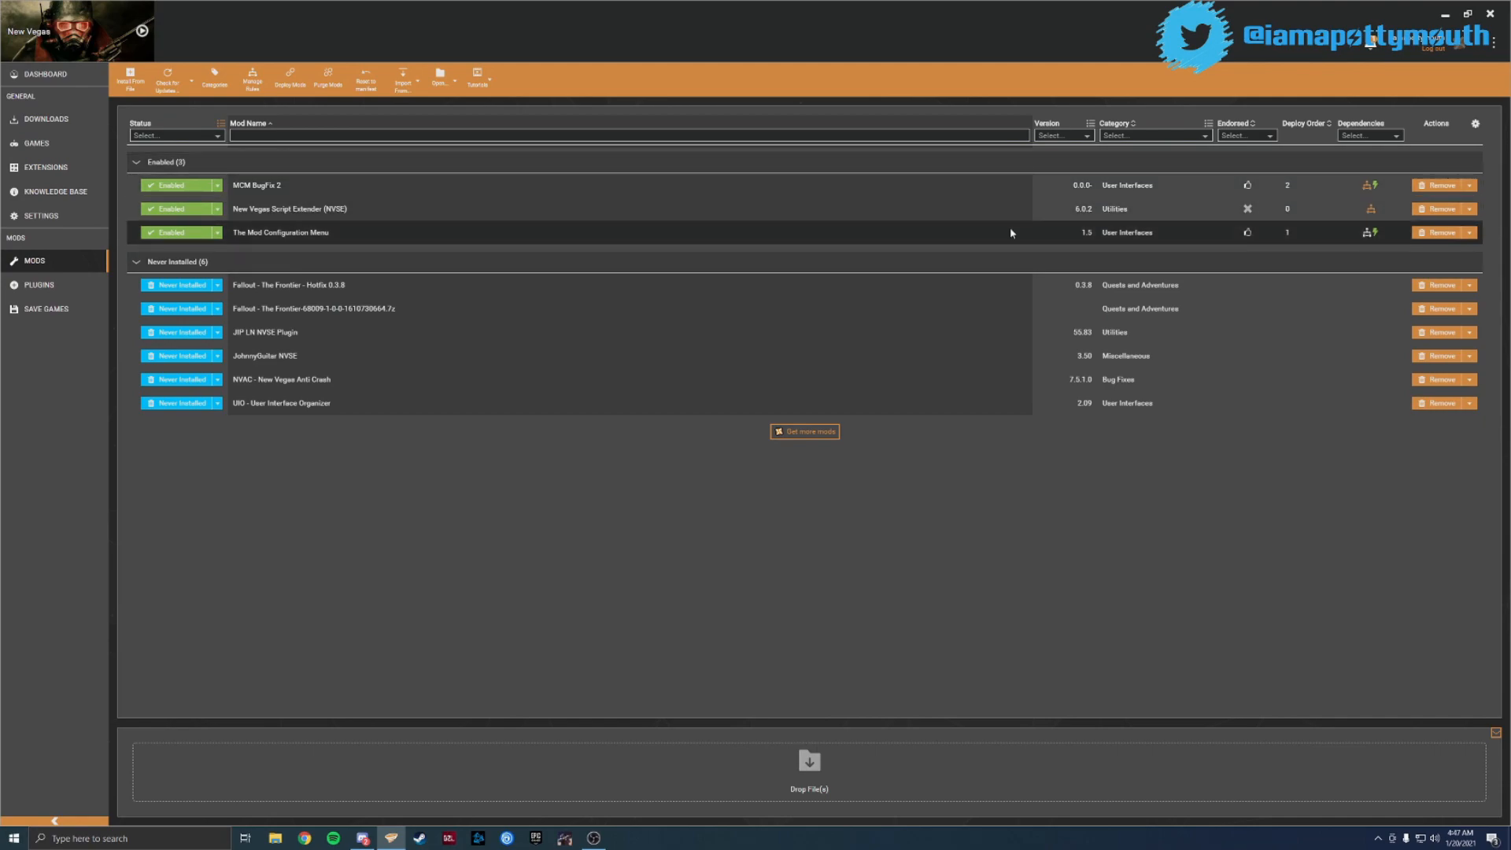
Check the load rule of The Mod Configuration Menu against MCM BugFix 2 and save it as before (suggested)
click(1376, 233)
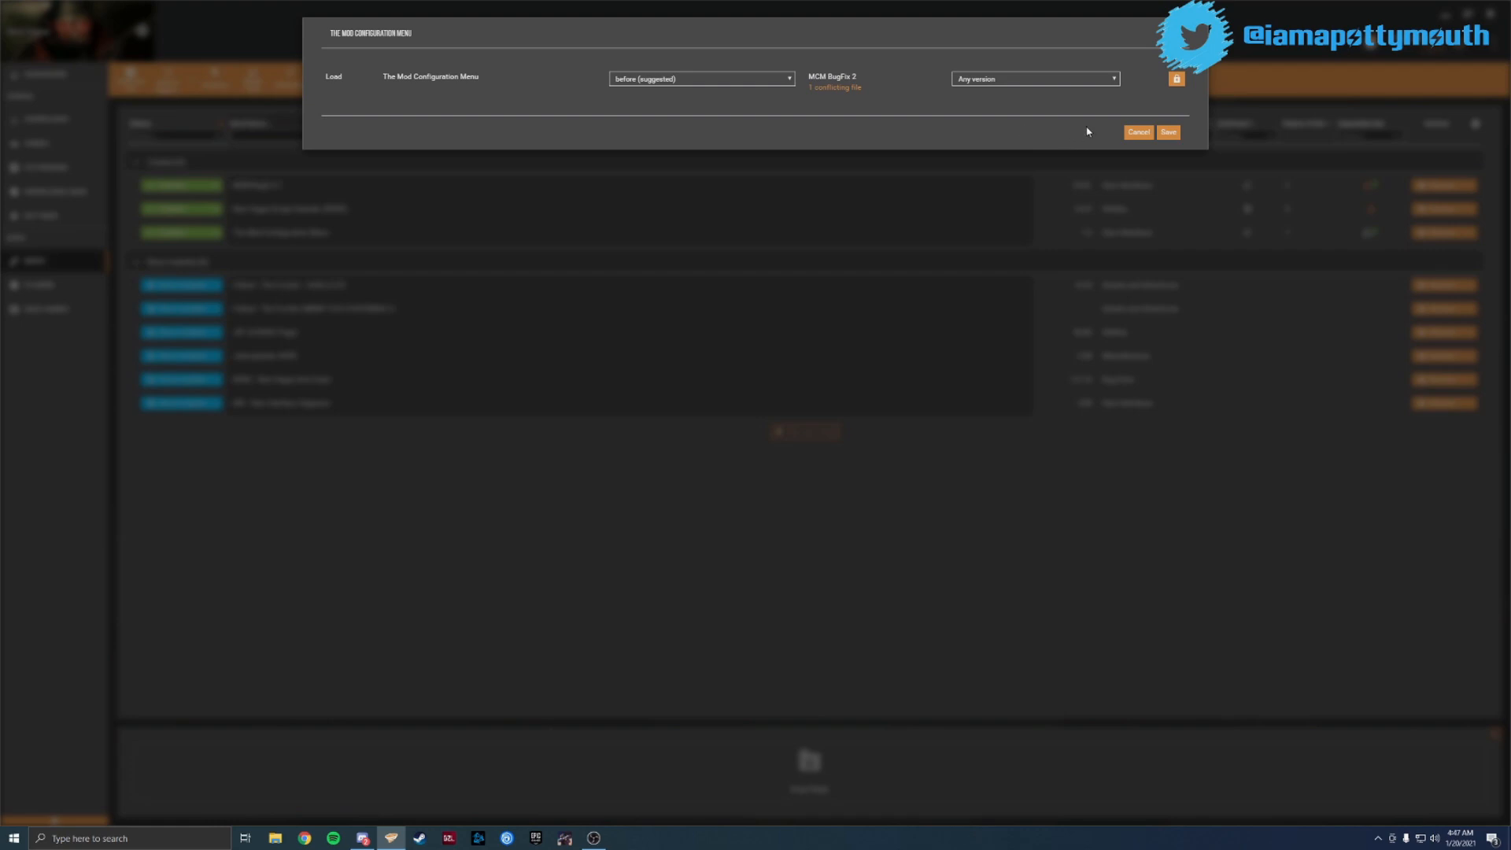
click(1171, 133)
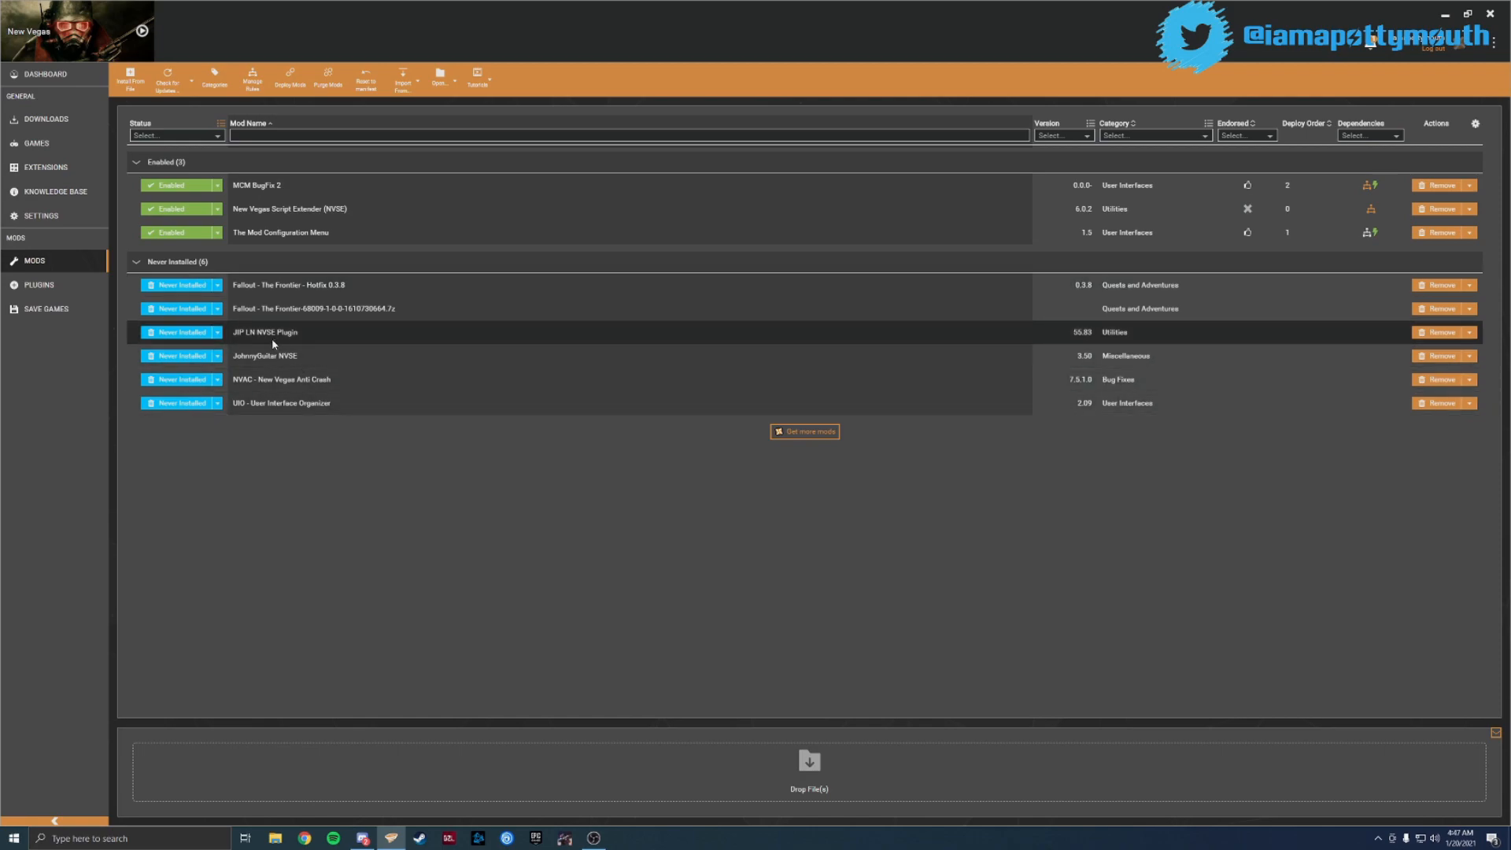
Install JIP LN NVSE Plugin, JohnnyGuitar NVSE, NVAC - New Vegas Anti Crash and UIO - User Interface Organizer
click(187, 339)
click(202, 387)
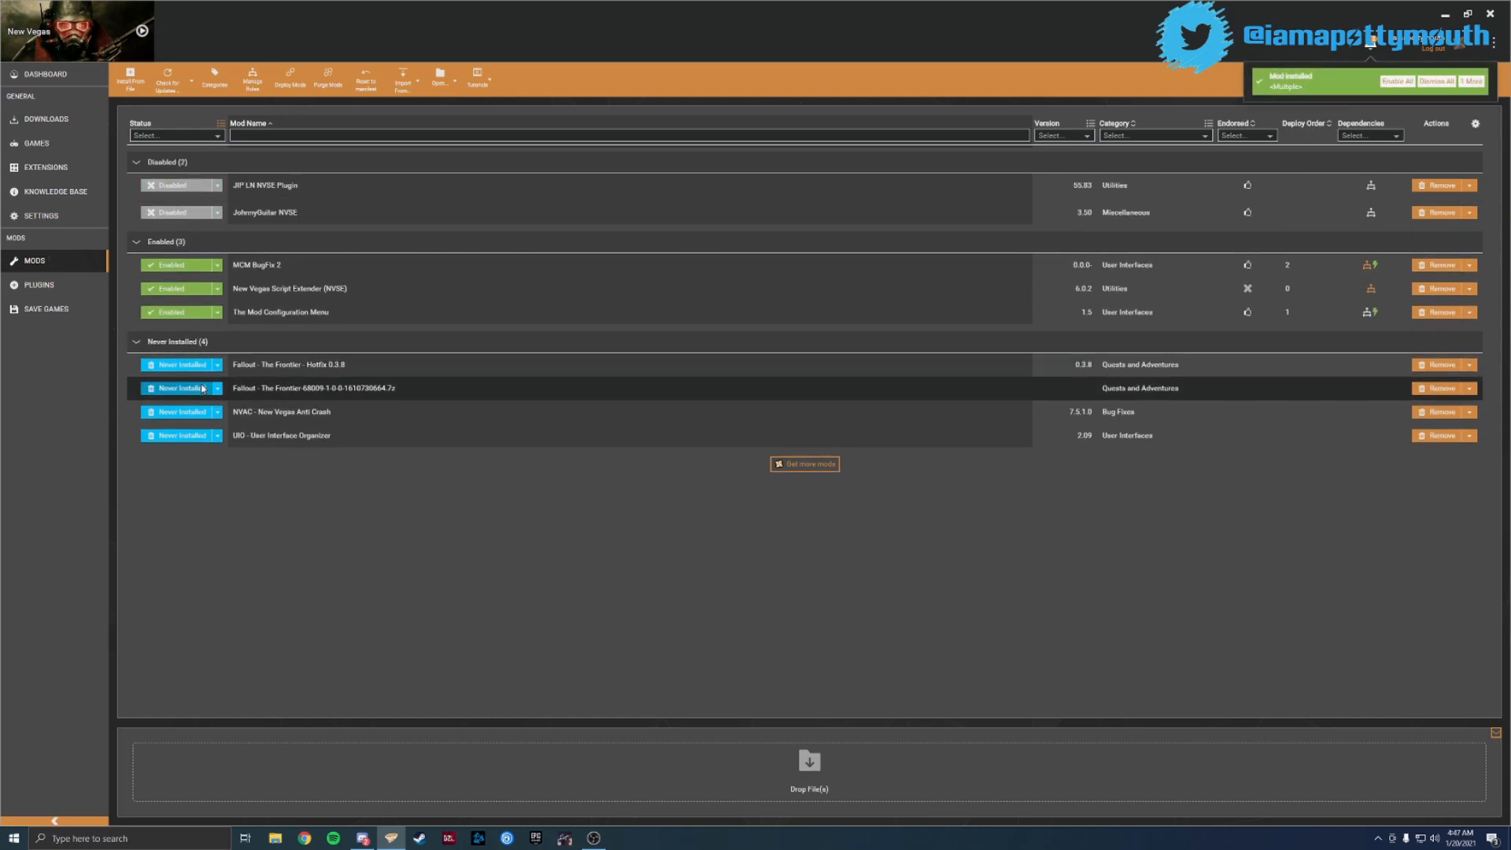
click(199, 415)
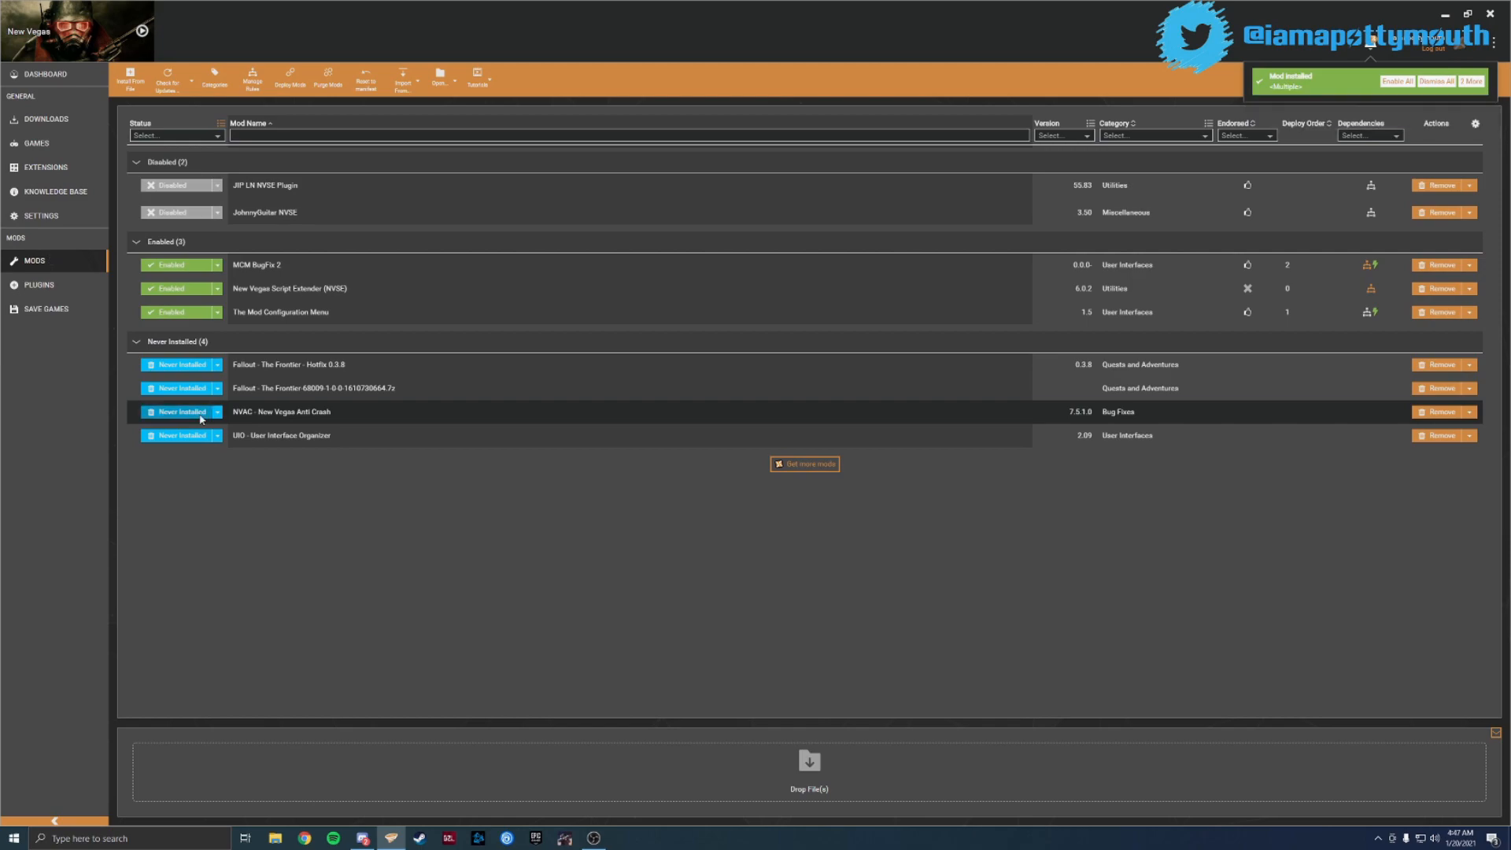
click(201, 444)
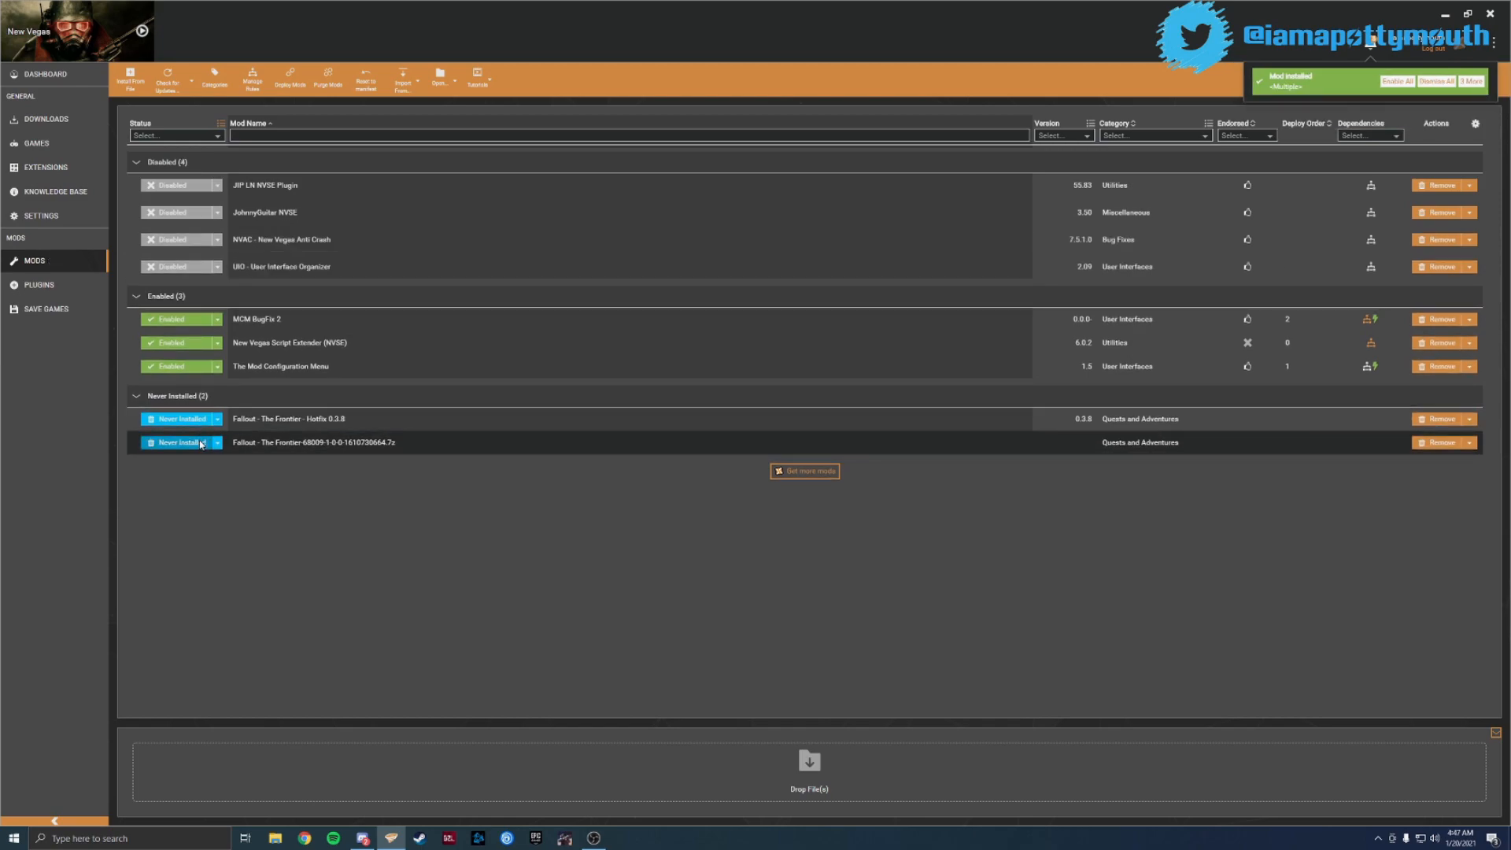
Enable JIP LN NVSE Plugin and all the other newly installed mods, and dismiss the failed test notification
click(196, 191)
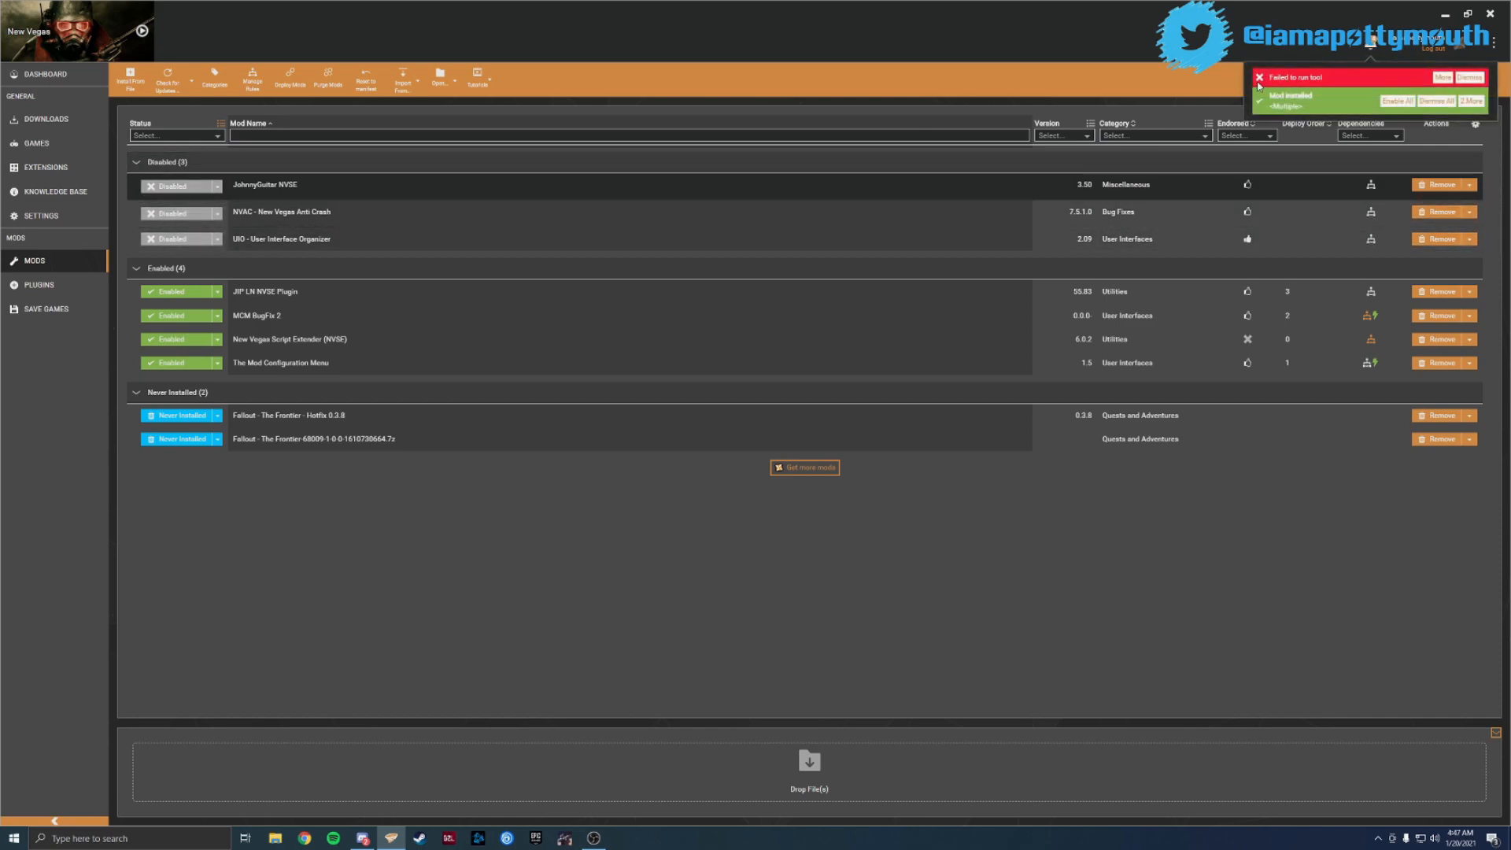
click(1403, 102)
click(1470, 78)
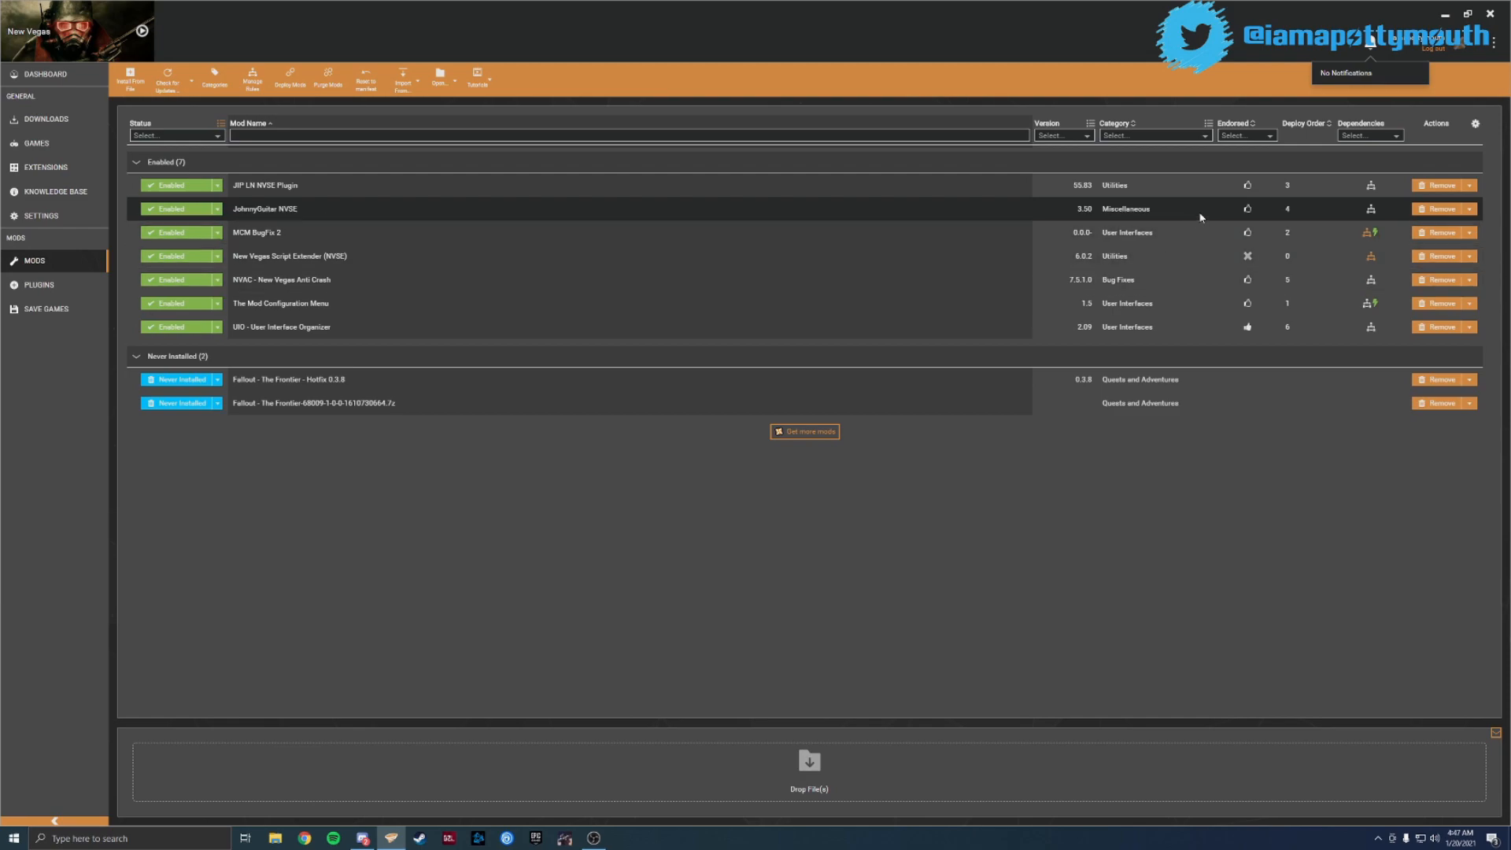
Test-launch the game with all seven supporting mods enabled and dismiss the expansion messages in the loaded game
click(143, 32)
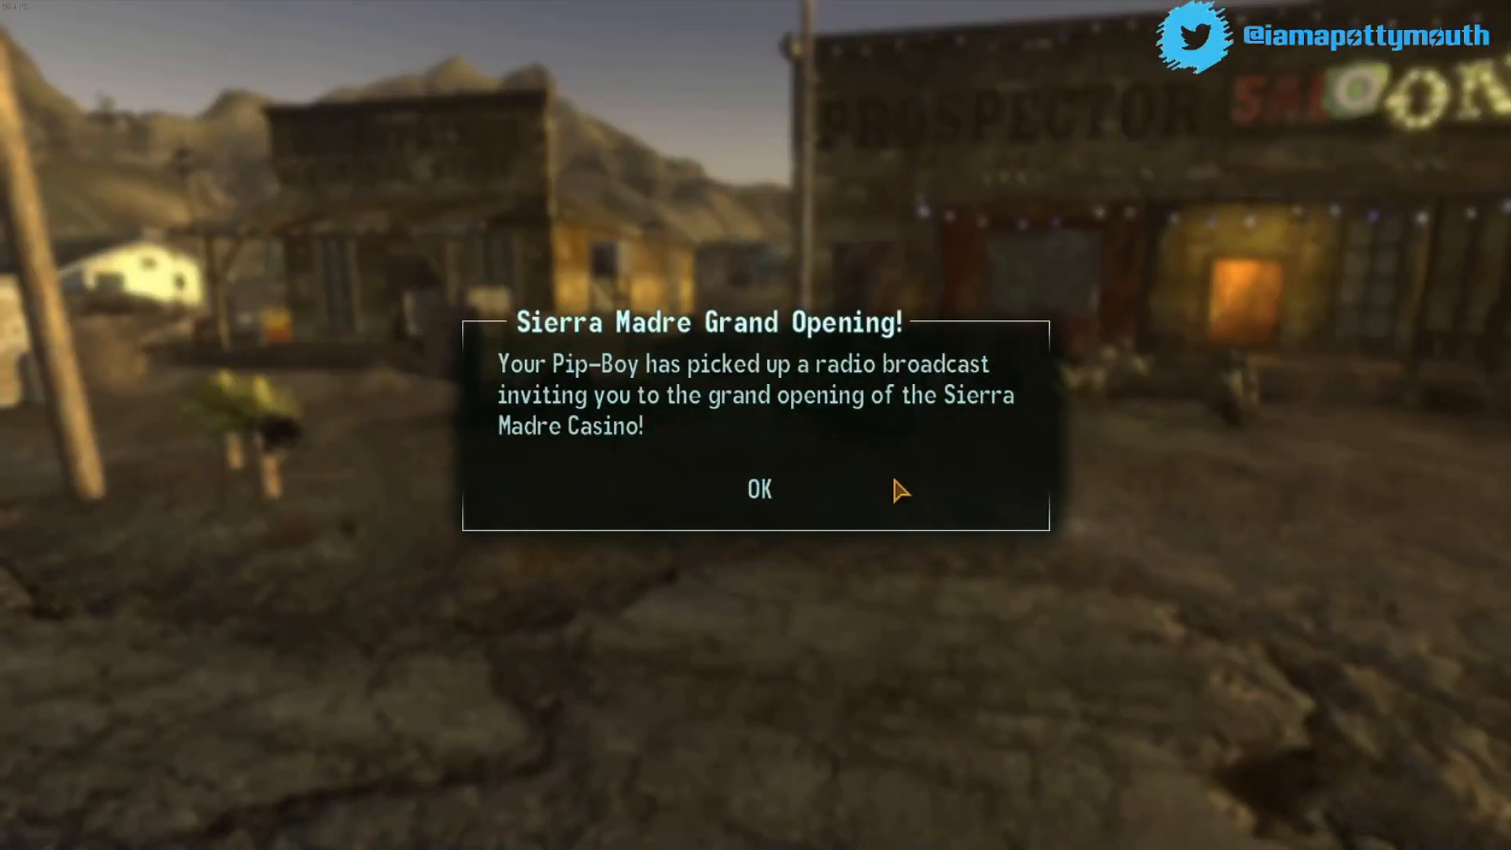
click(742, 502)
click(759, 494)
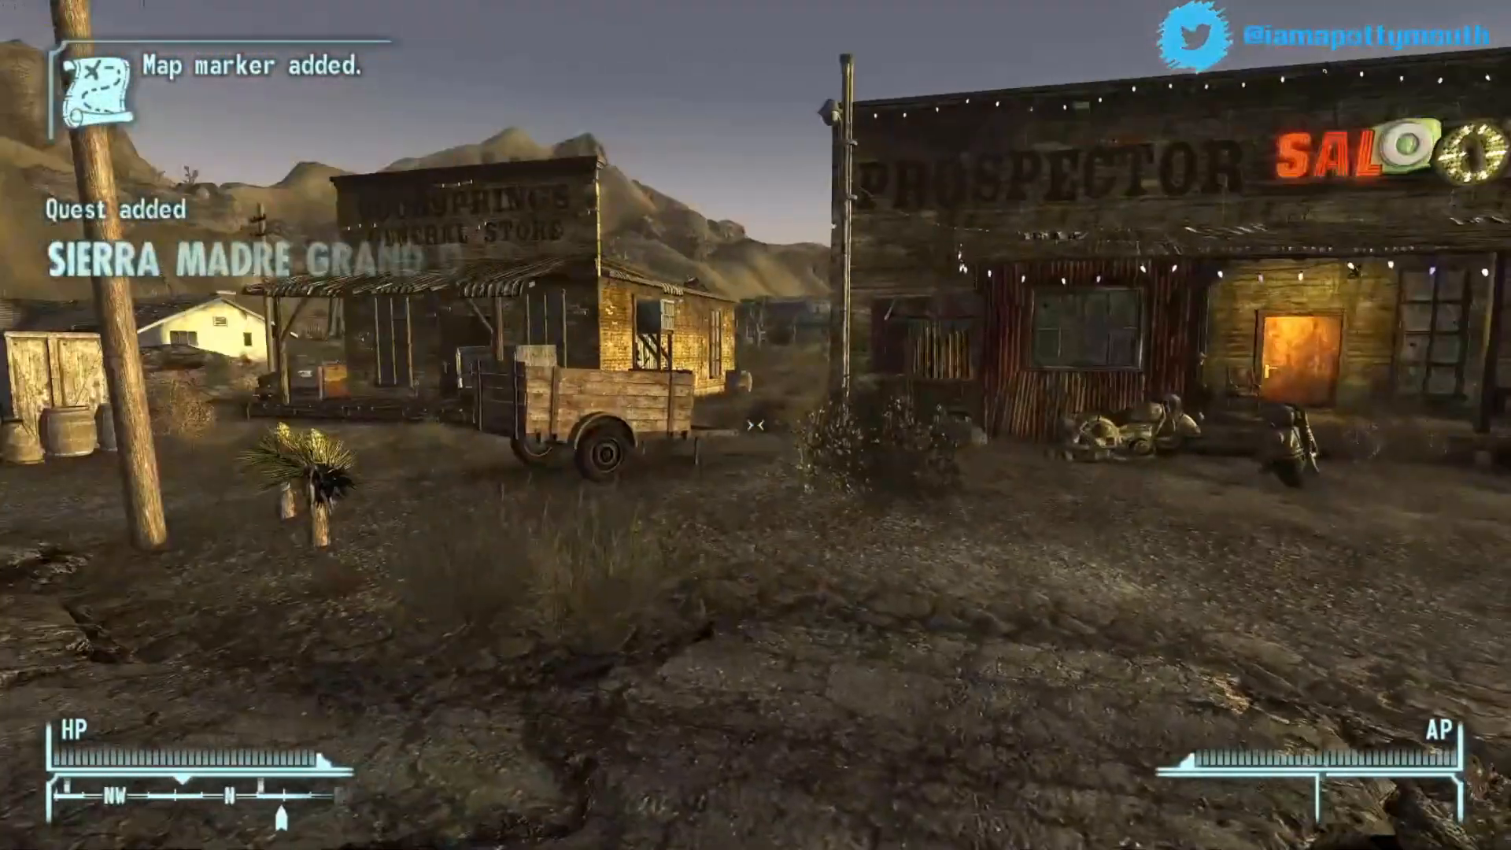
Pause the game, inspect the display settings and return to the pause menu
key(Escape)
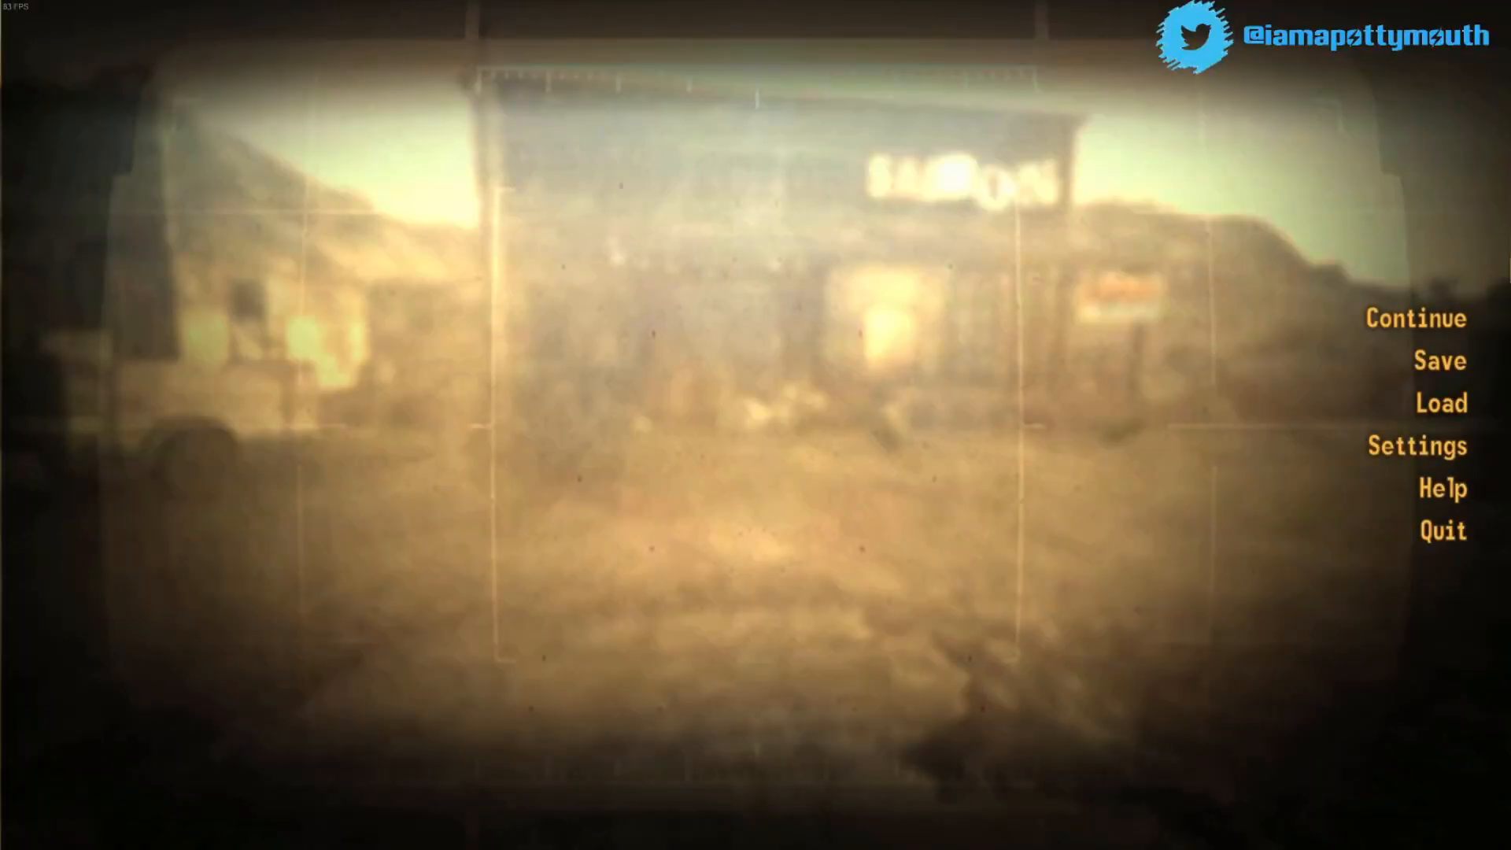
click(1417, 446)
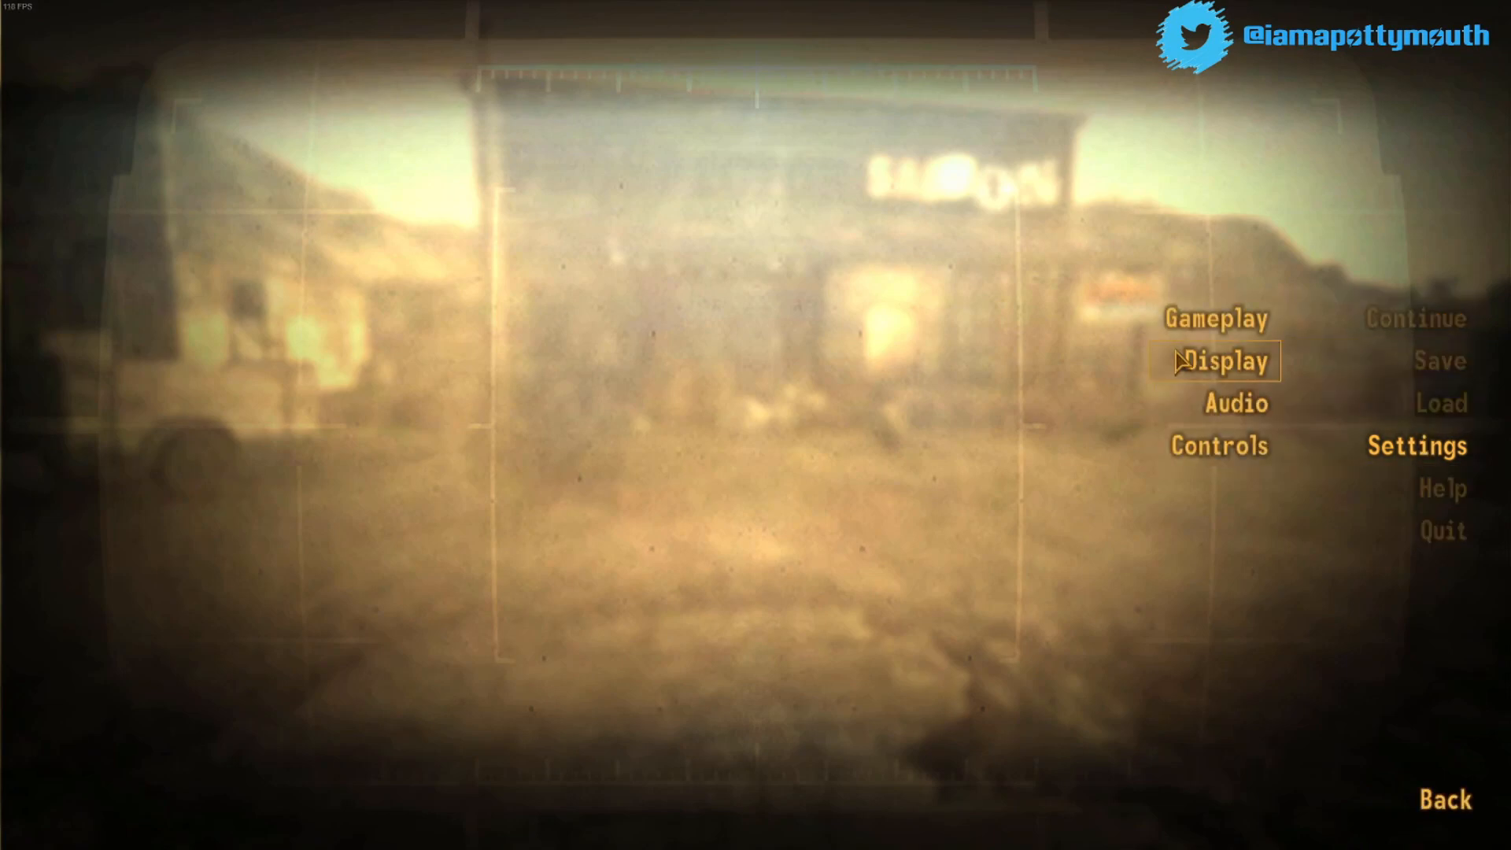
click(1225, 361)
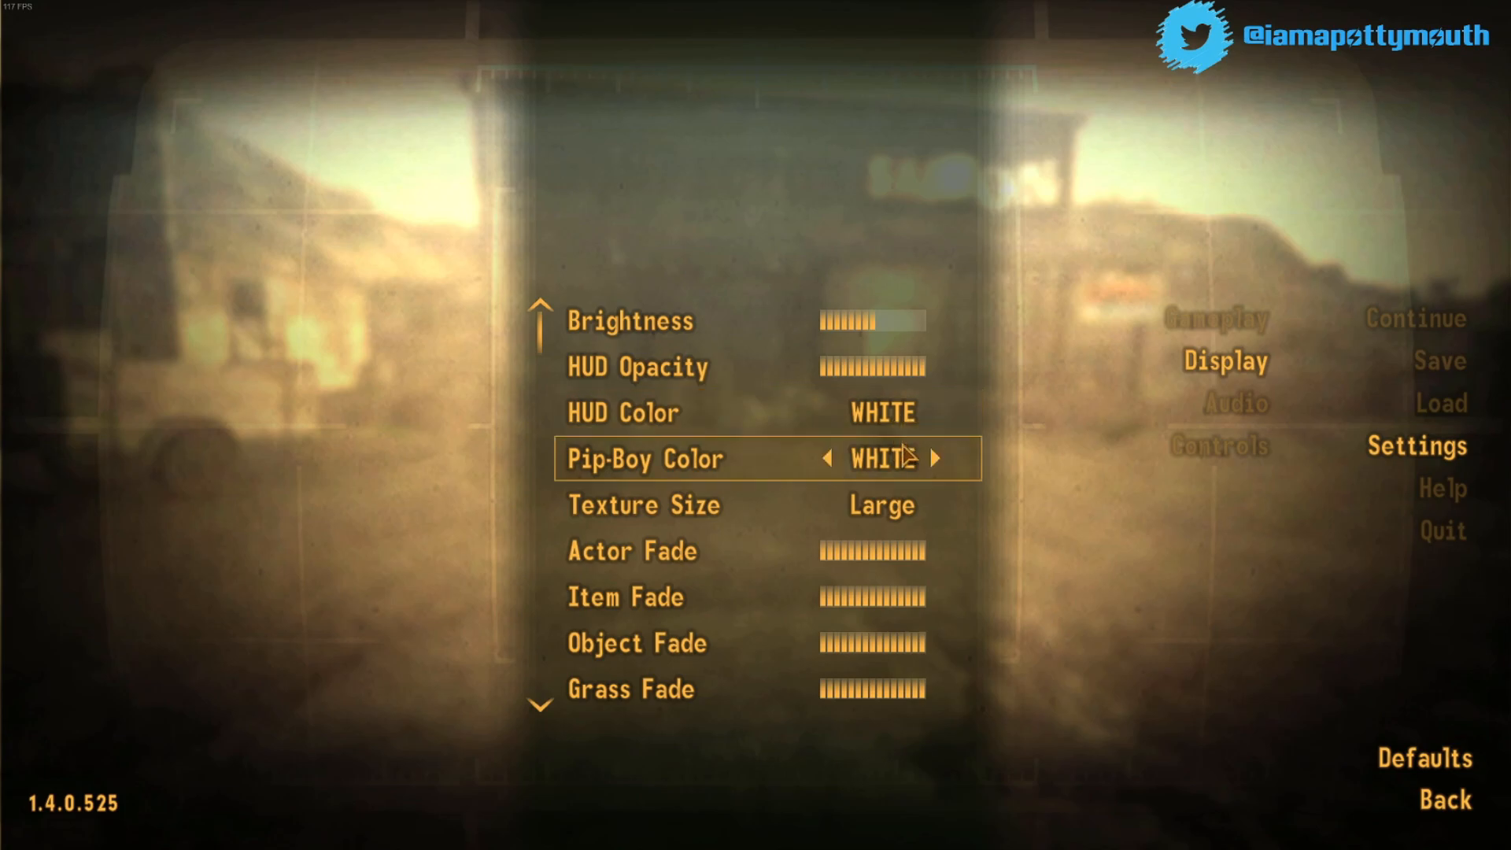
click(1443, 801)
click(1443, 801)
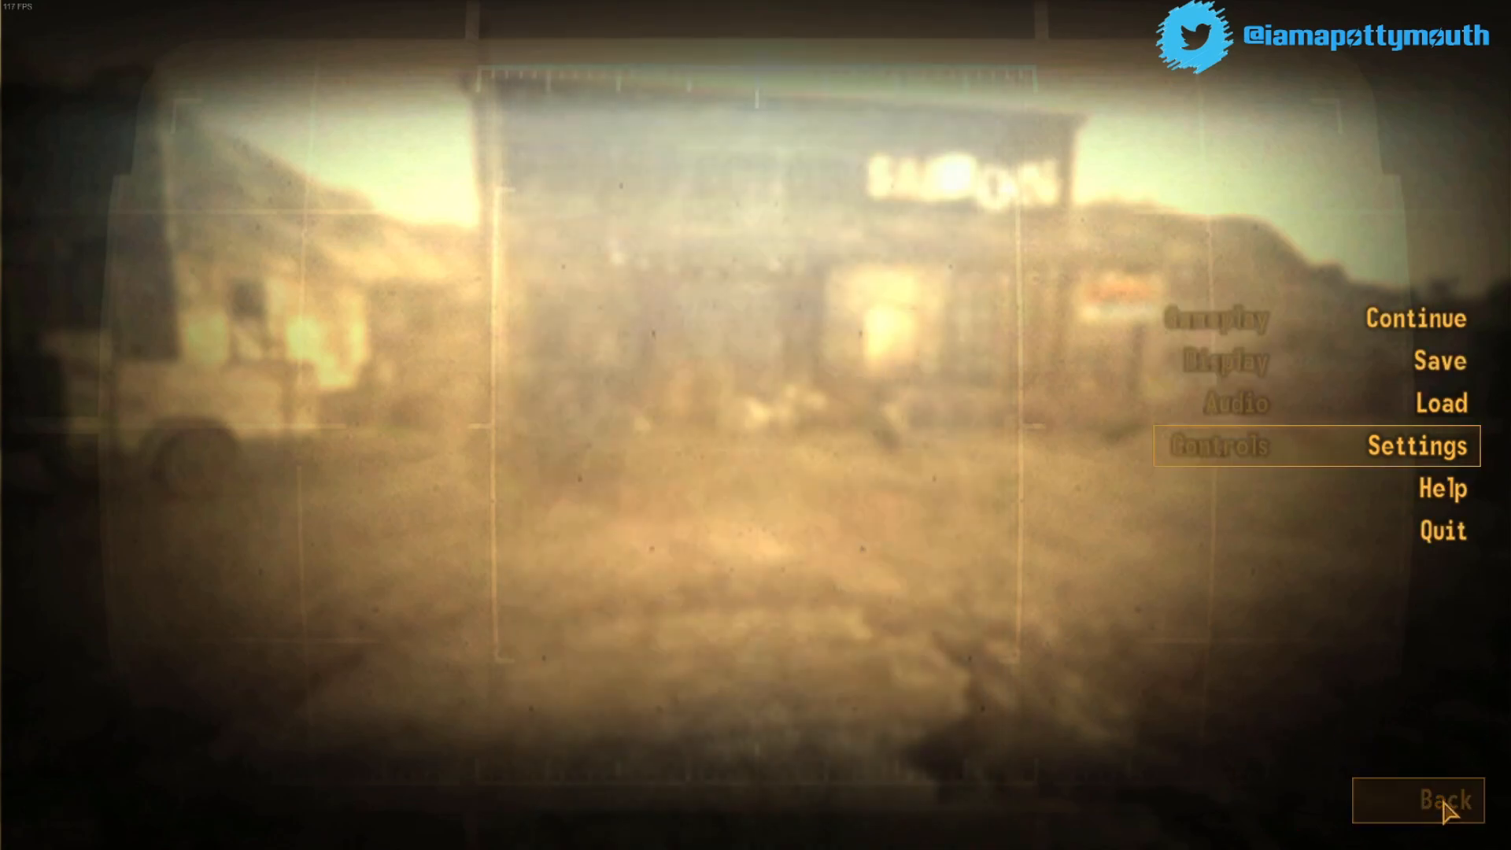
Resume the game and walk around the town near the saloon and general store to check how it runs
click(1416, 318)
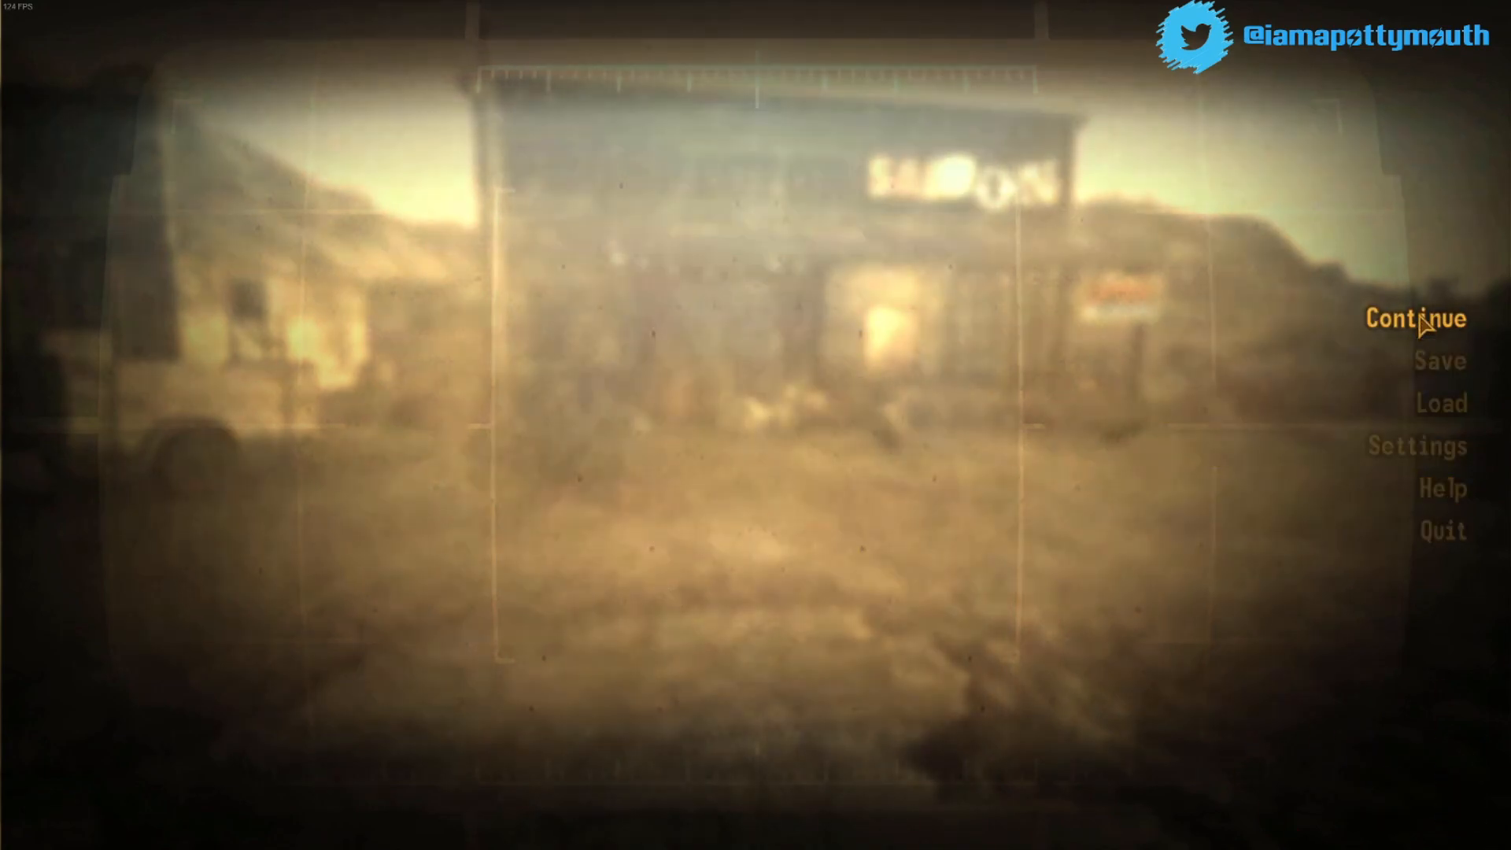
key(w)
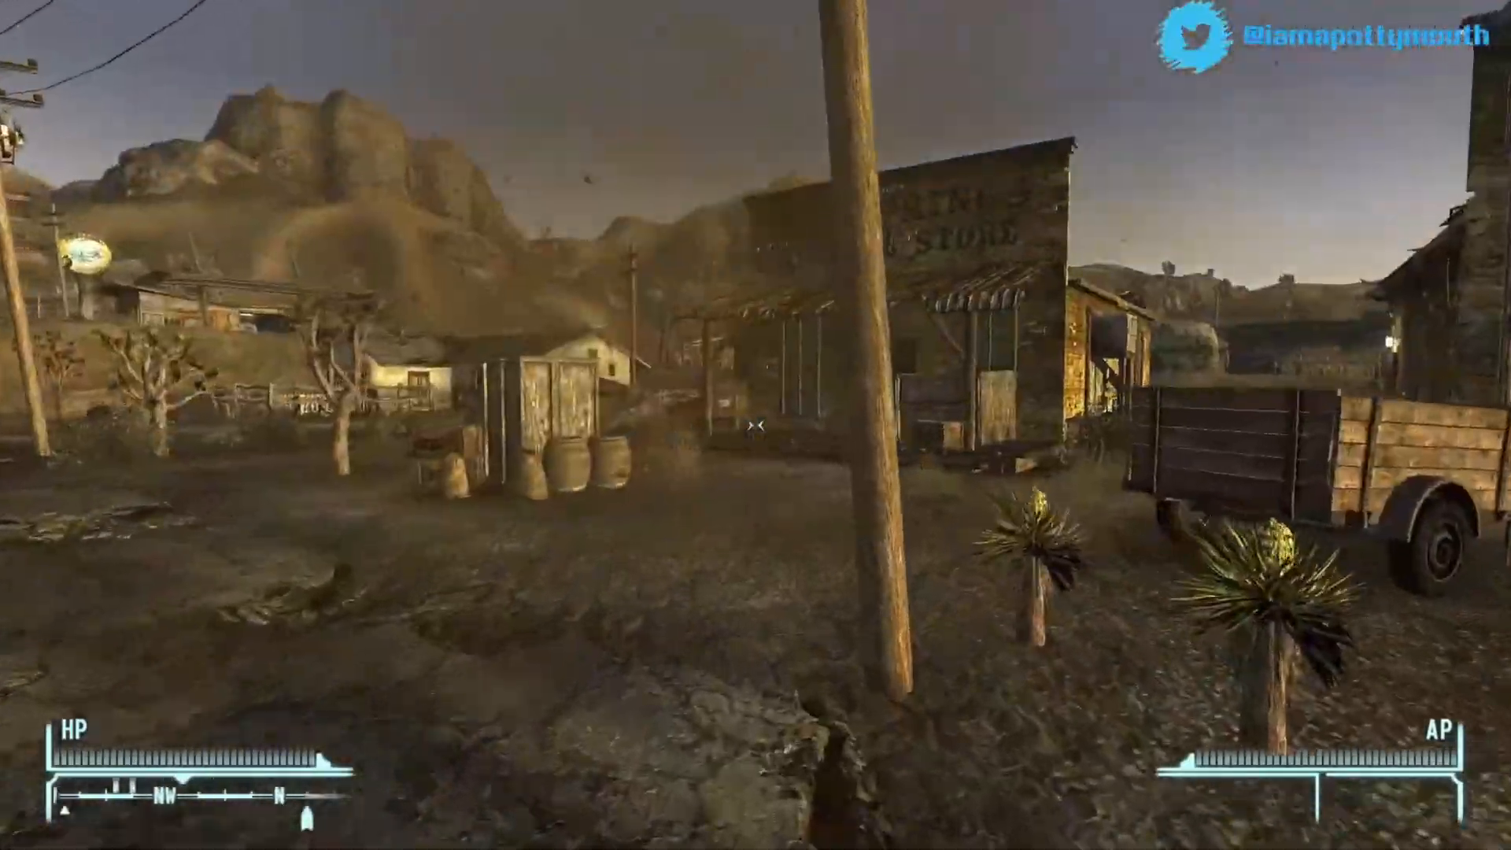
key(w)
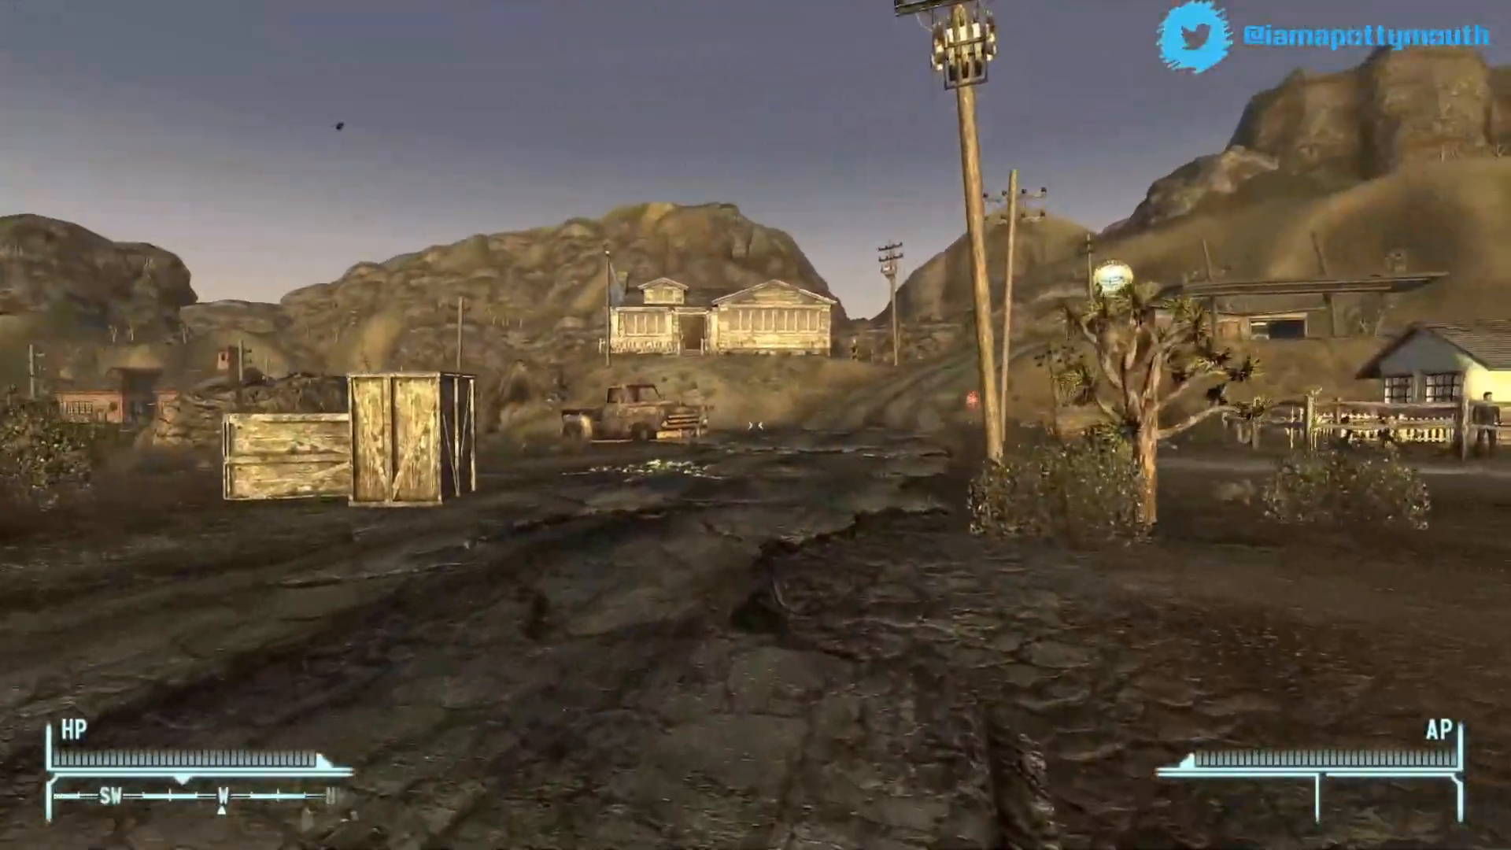
key(w)
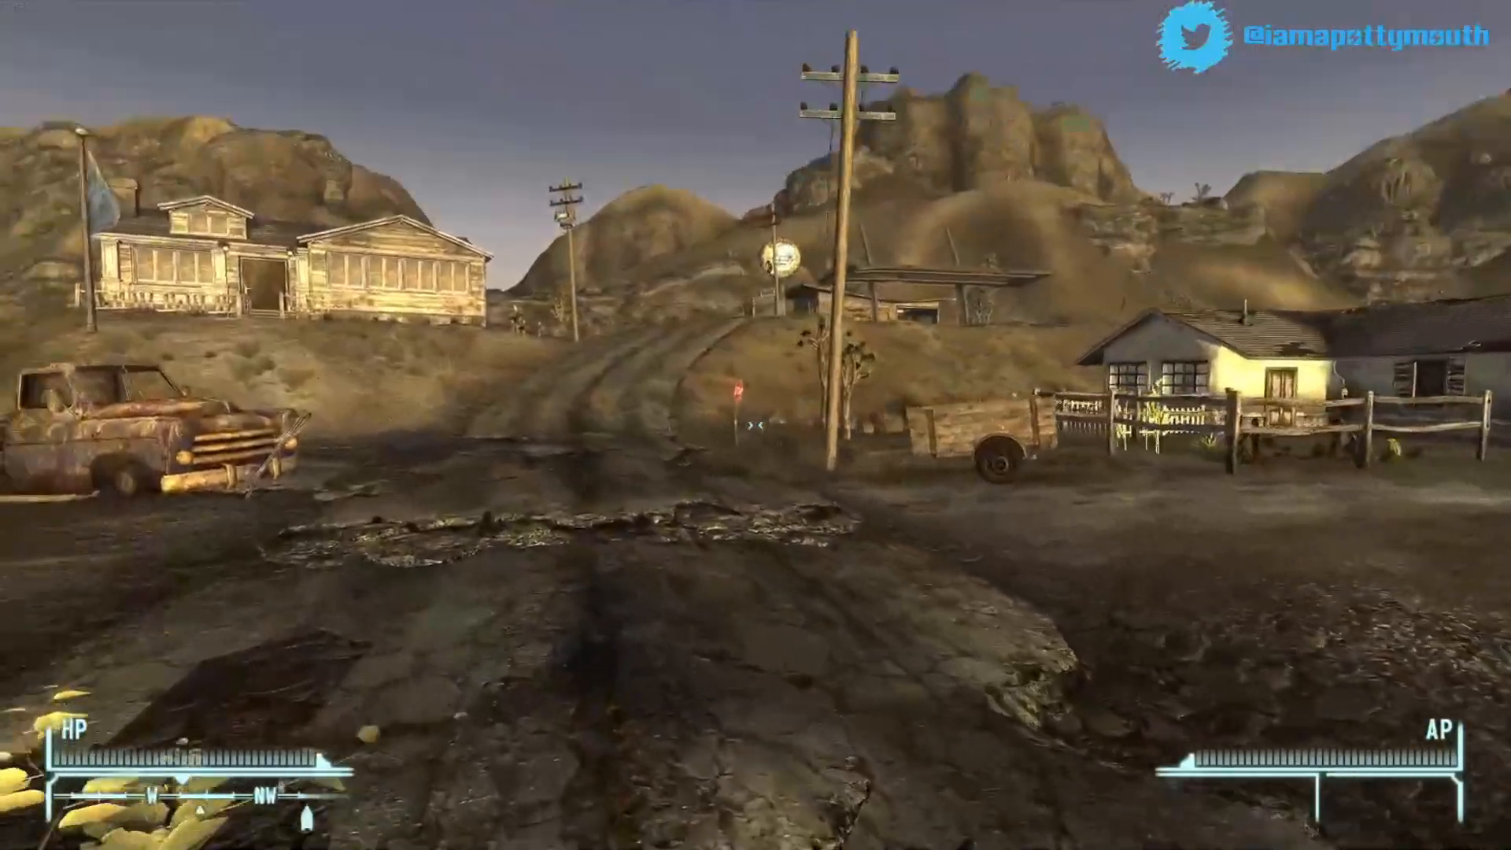
key(w)
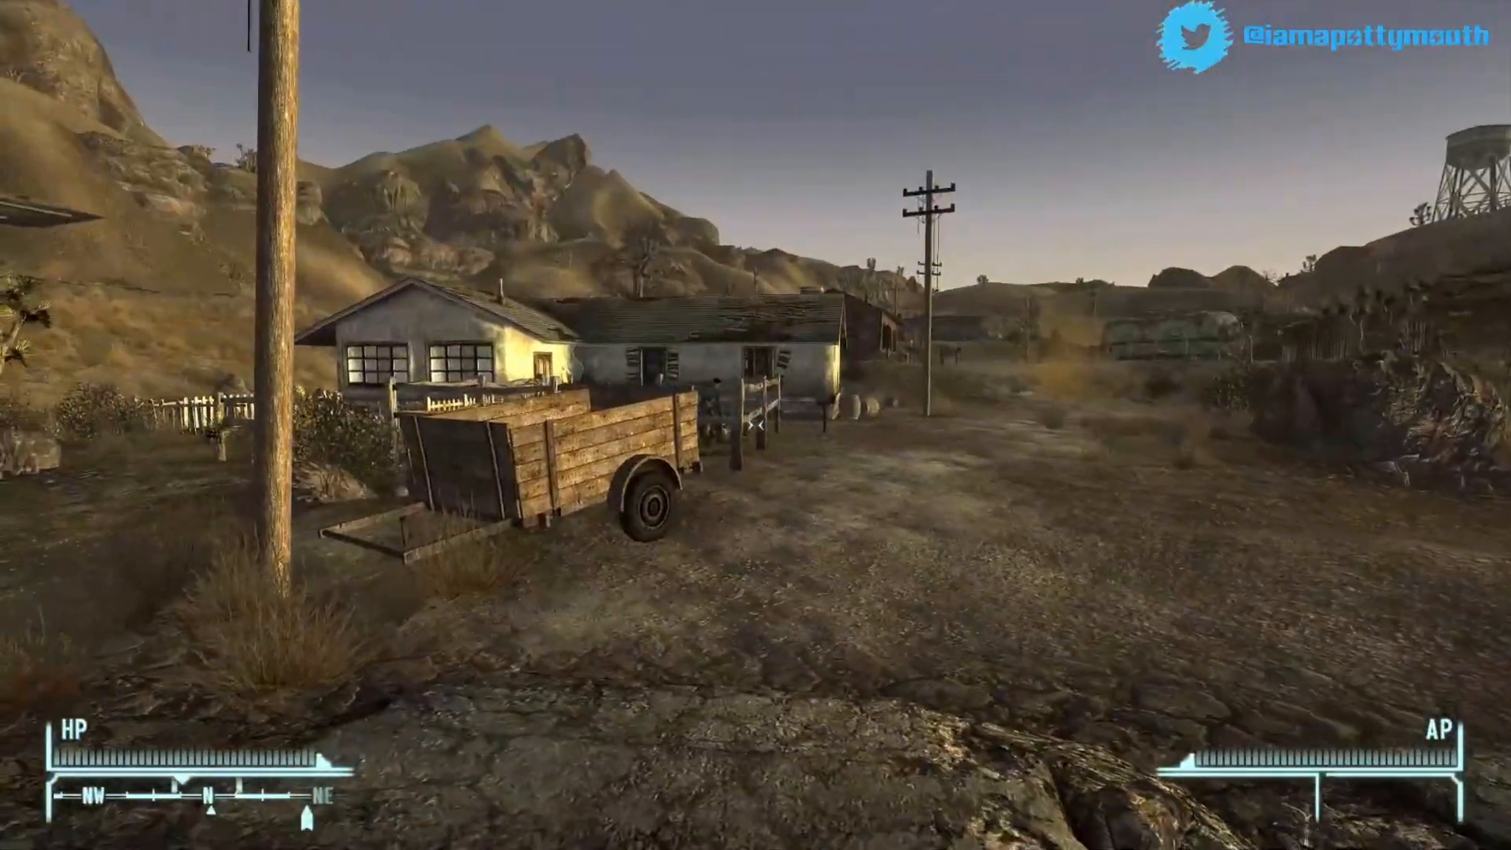
key(w)
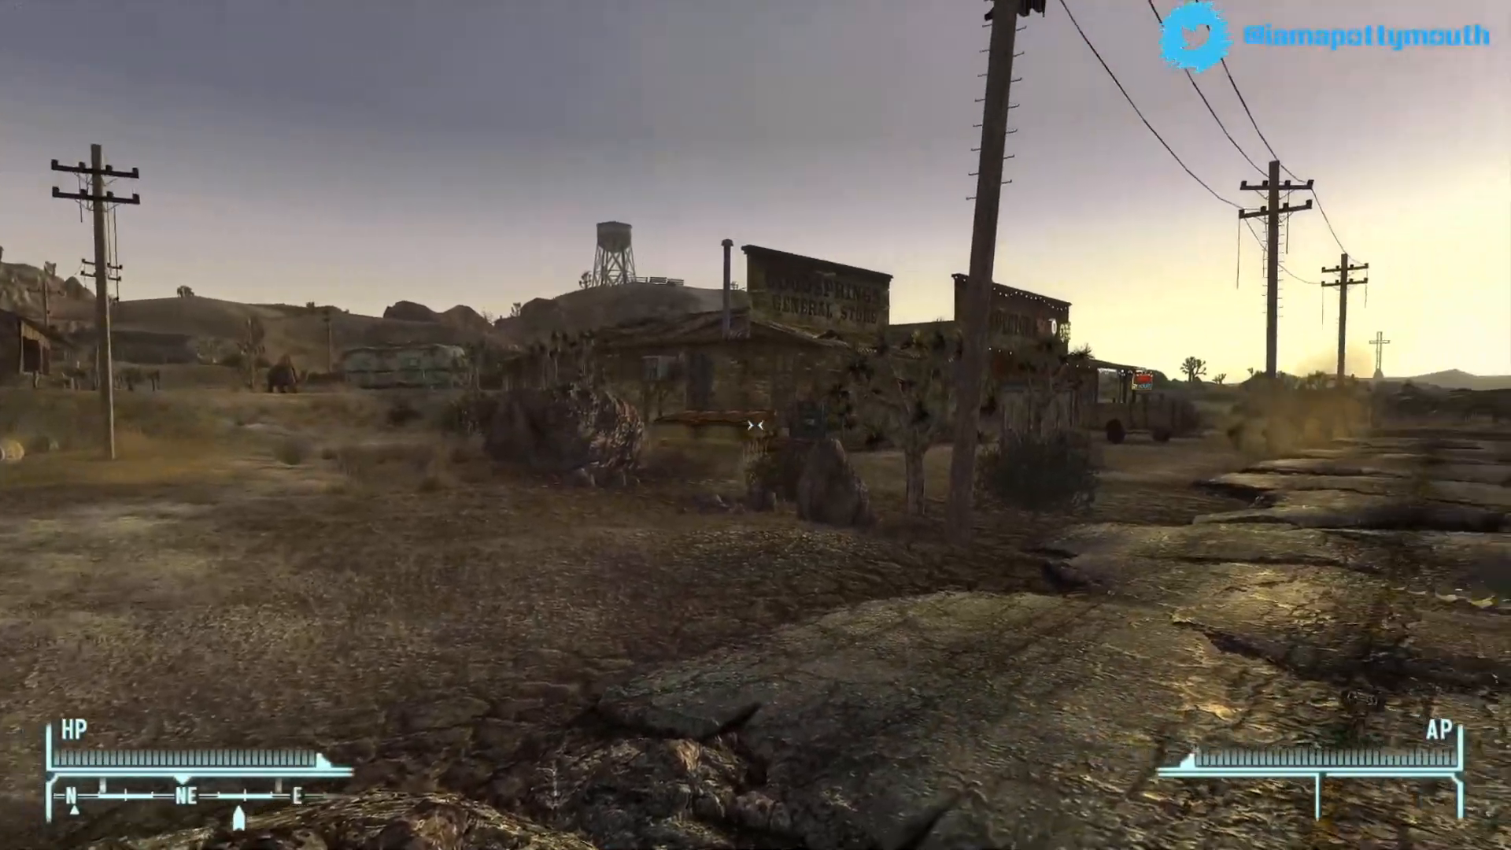
key(w)
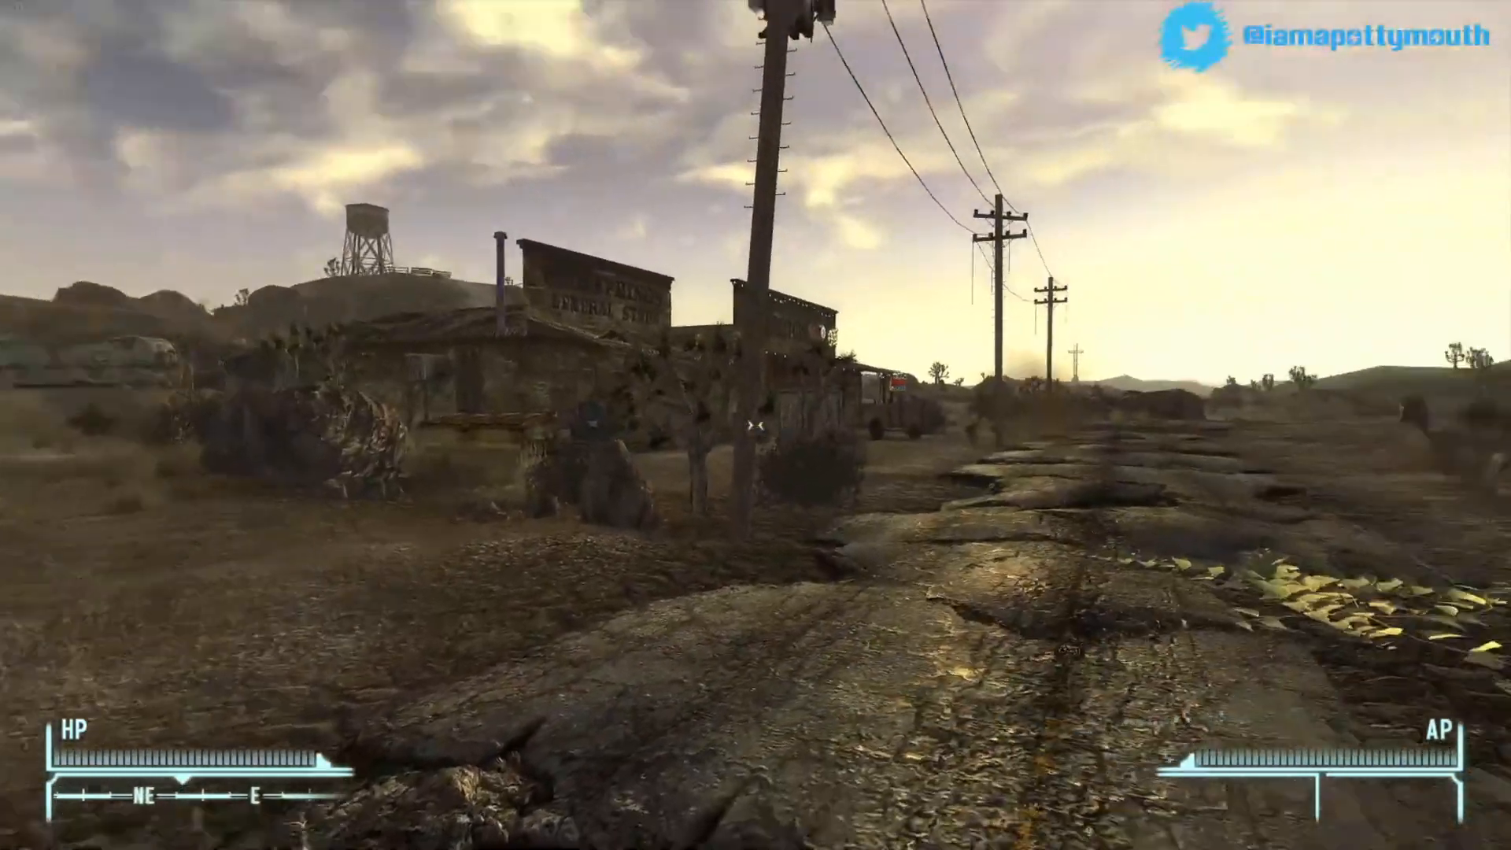
Pause and exit the game to return to Vortex
key(Escape)
click(1443, 530)
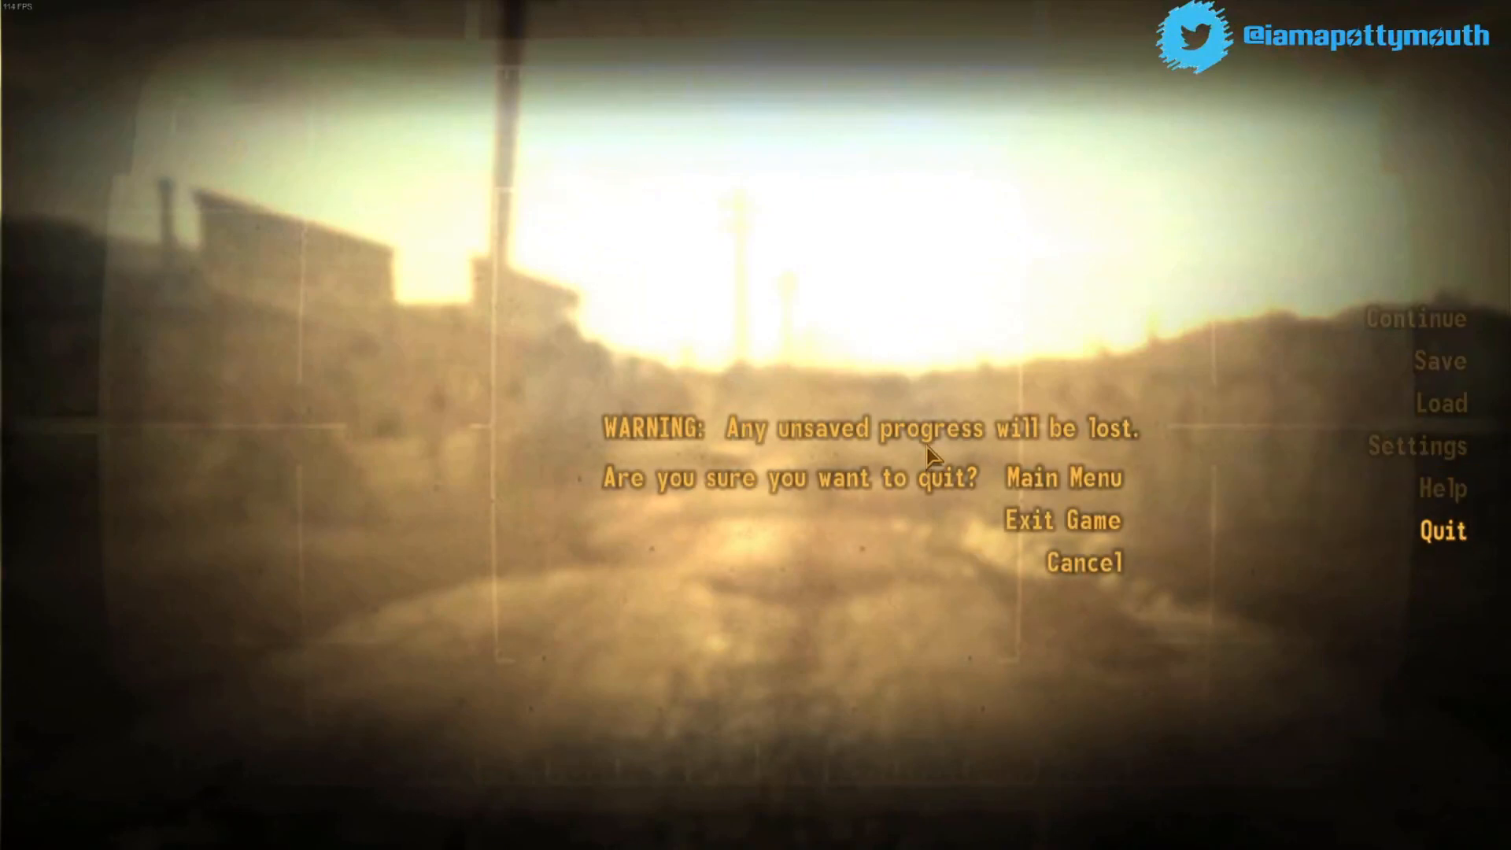
click(1086, 559)
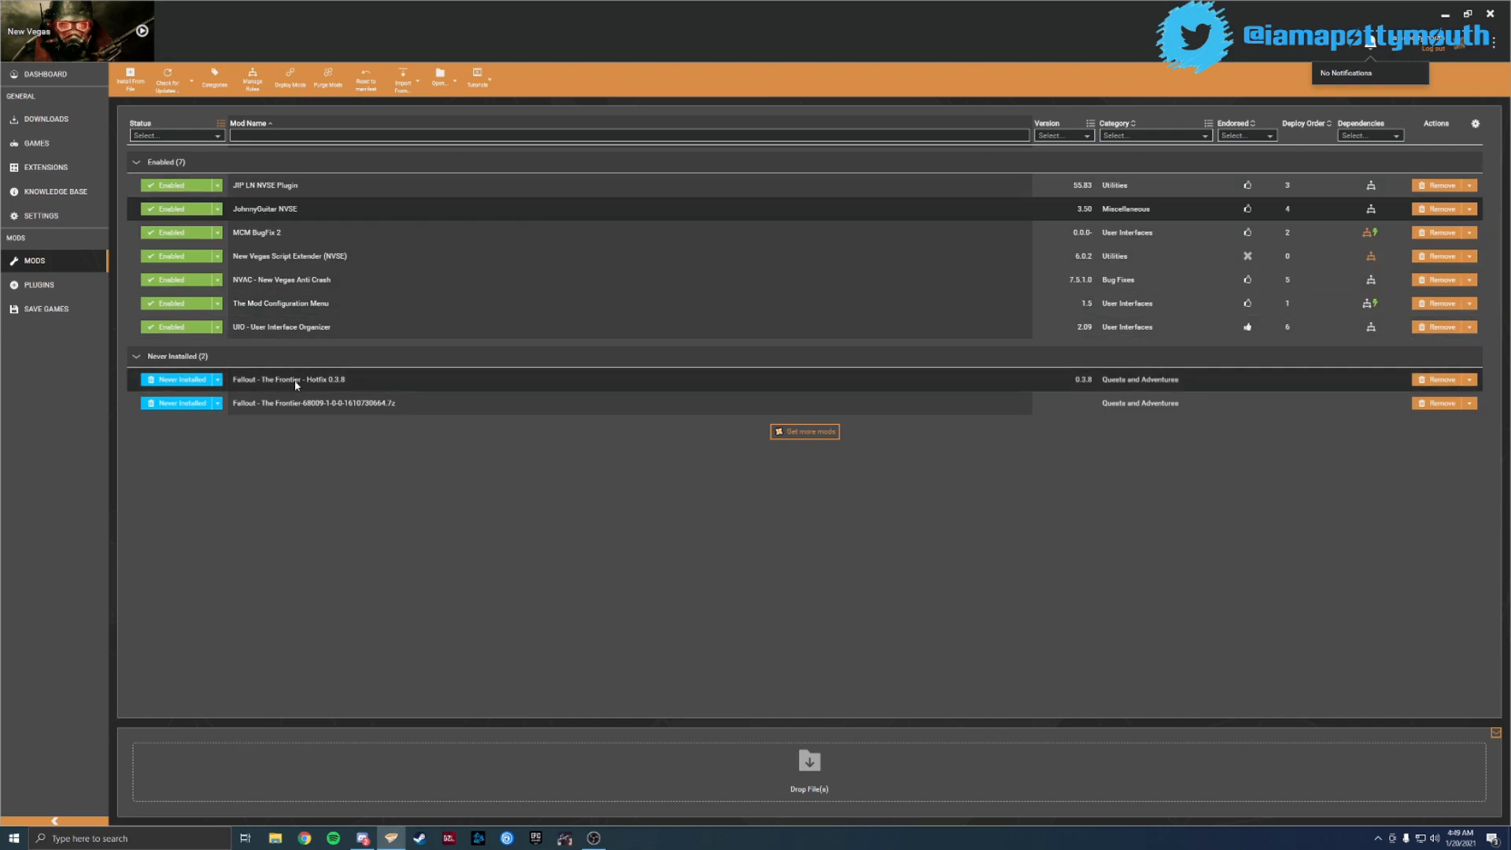
Install and enable the main Fallout - The Frontier archive, and open the rules for its unresolved file conflicts
click(182, 403)
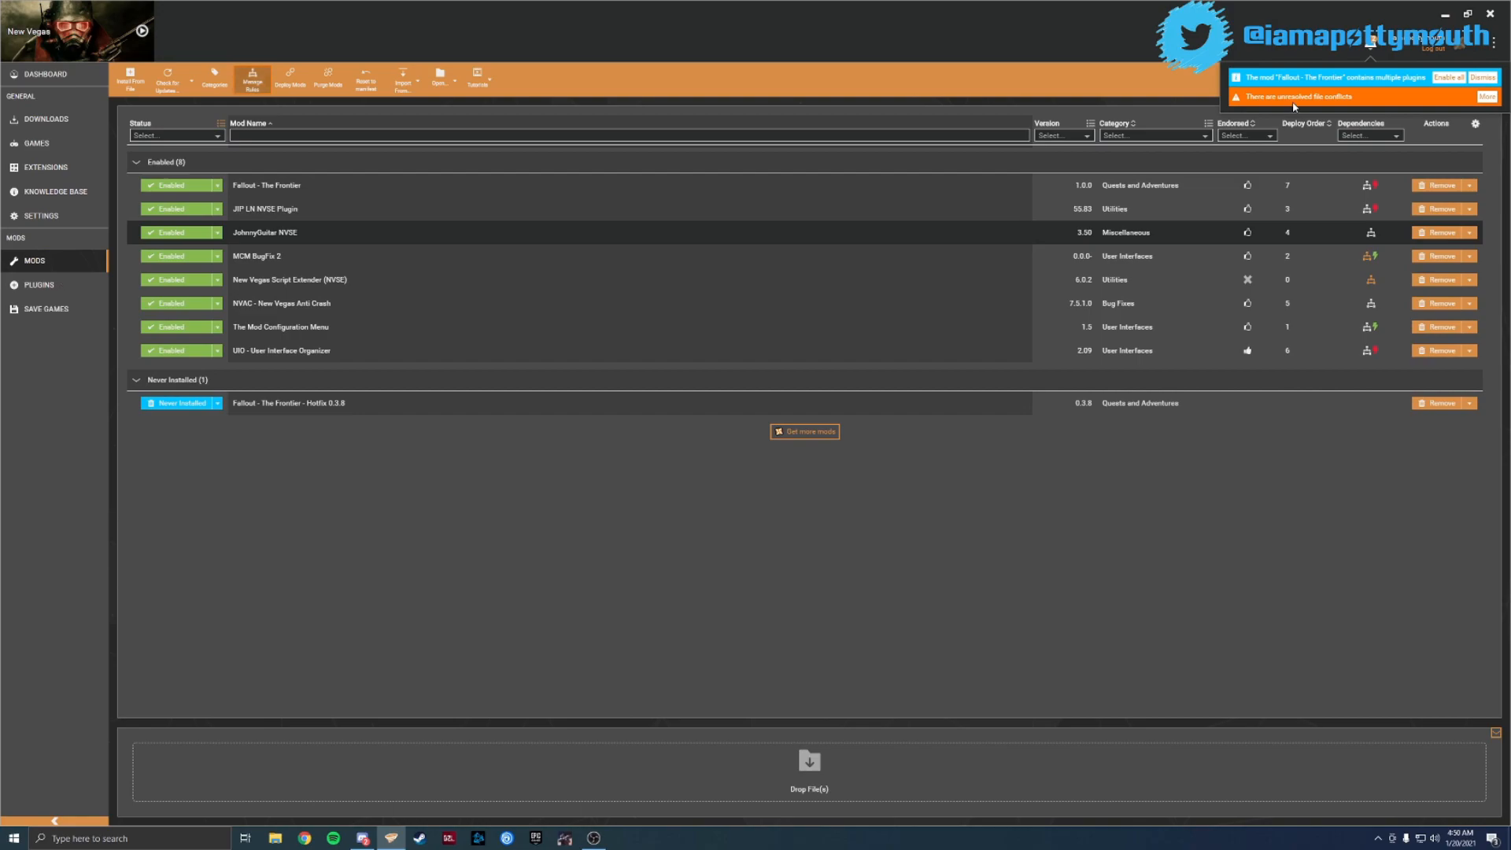
click(1487, 97)
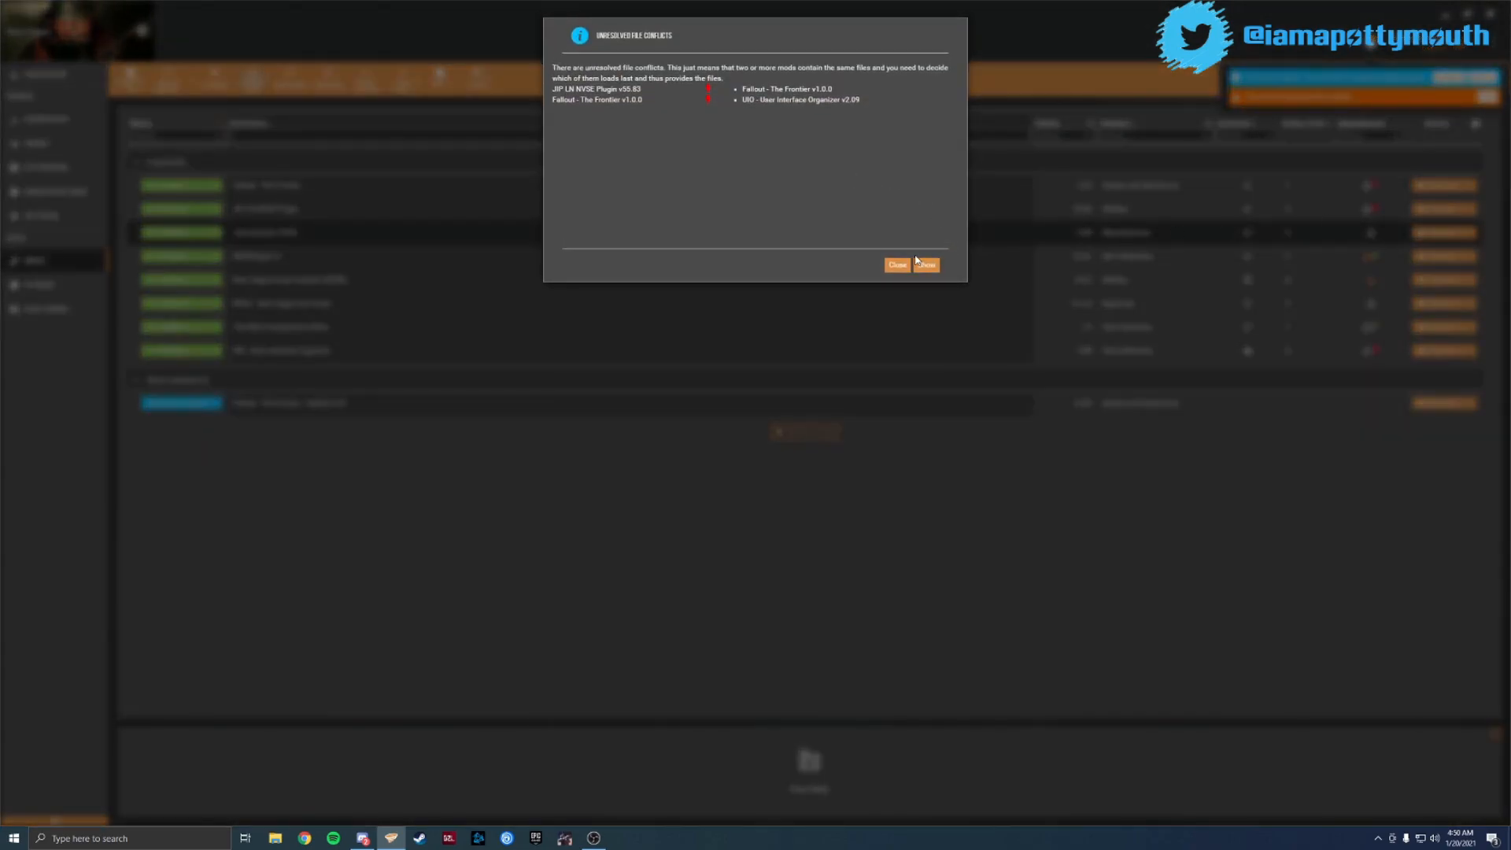
click(927, 265)
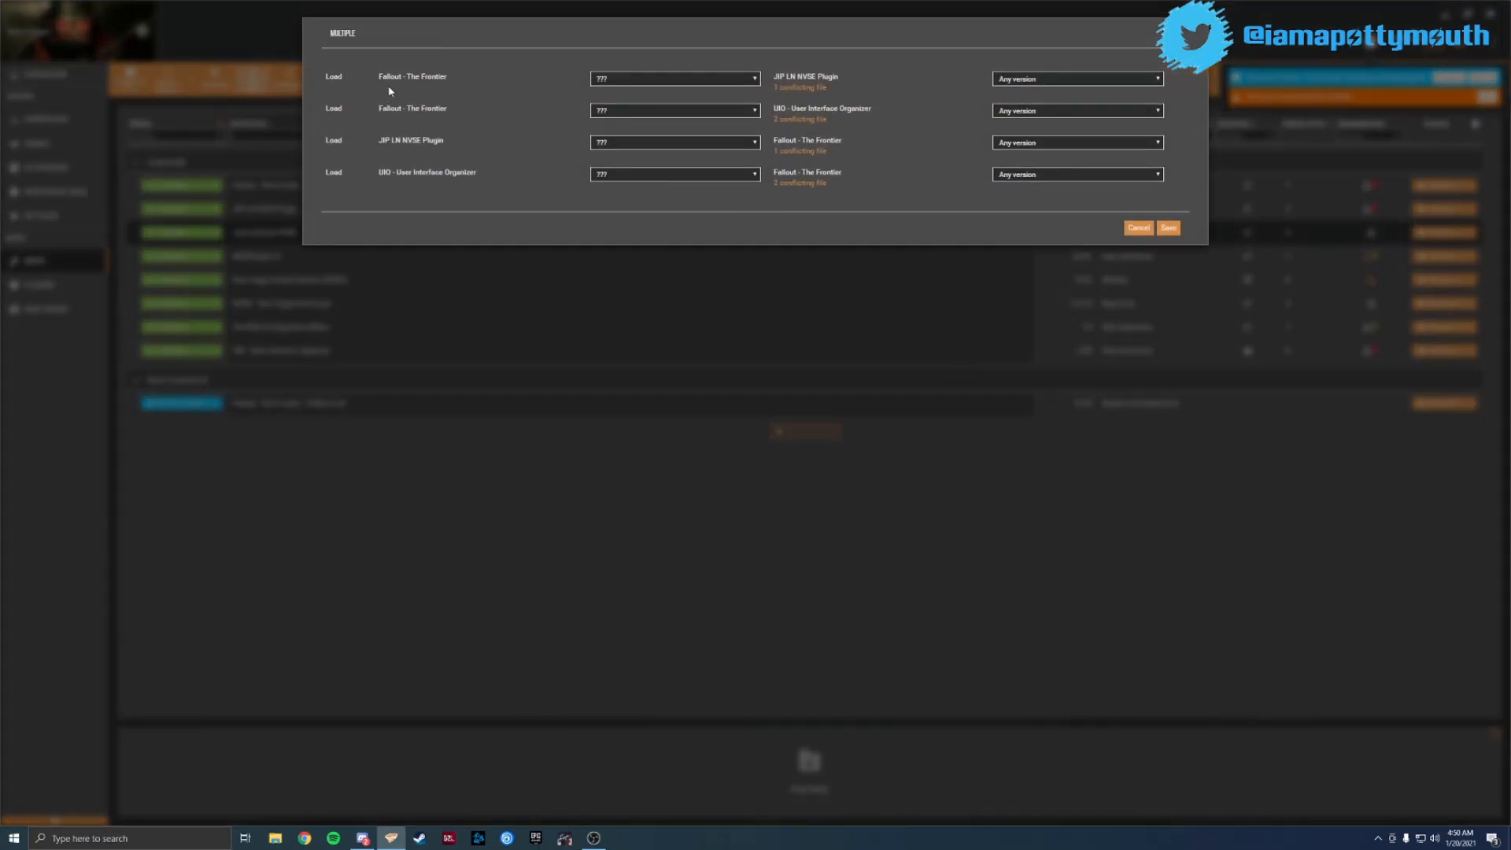
Set Fallout - The Frontier to load before JIP LN NVSE Plugin and UIO - User Interface Organizer, and save the rules
click(817, 91)
click(673, 79)
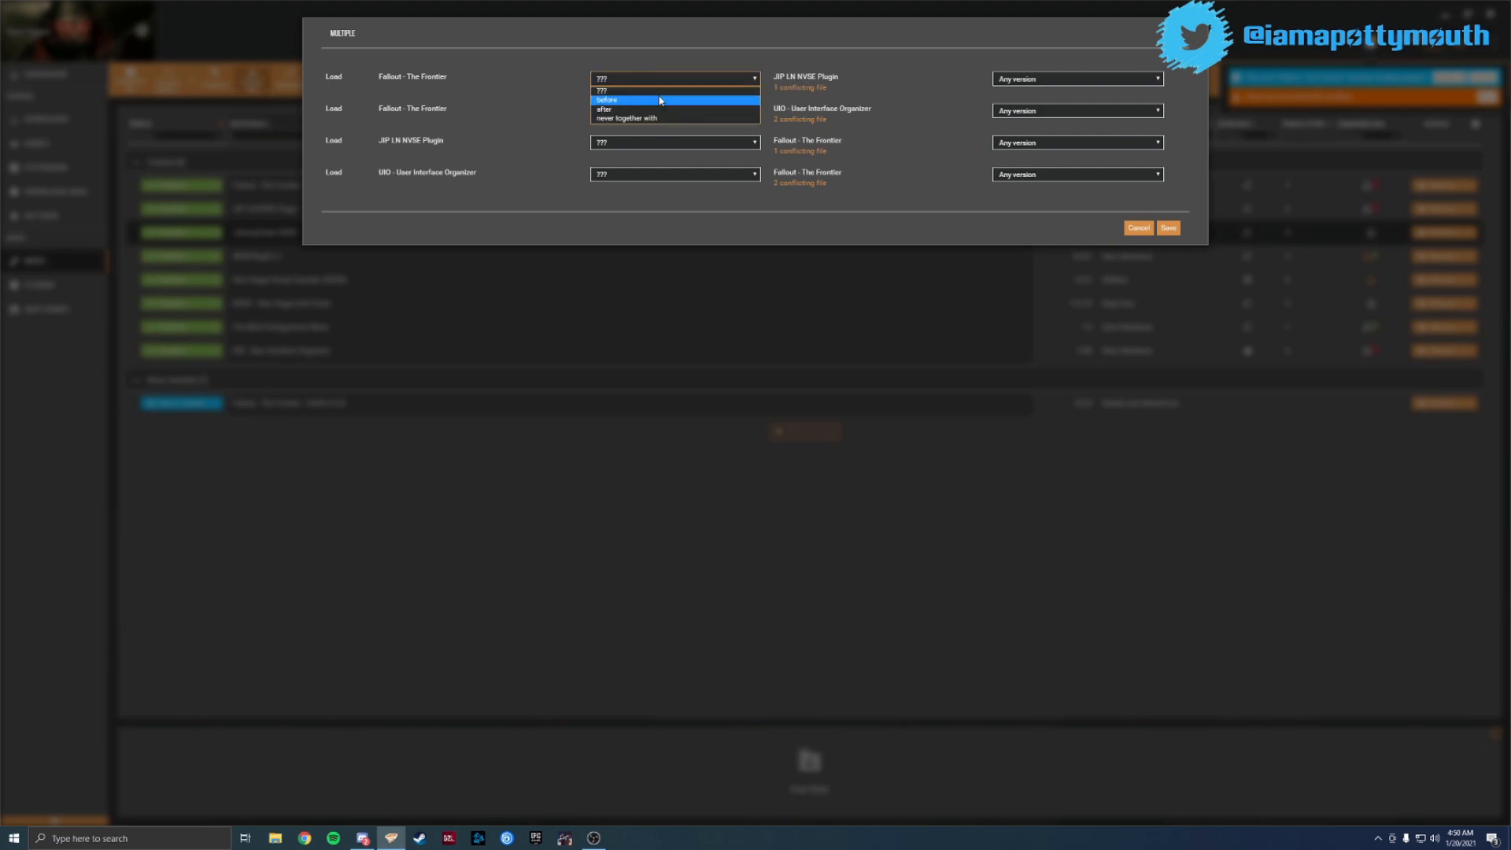
click(659, 100)
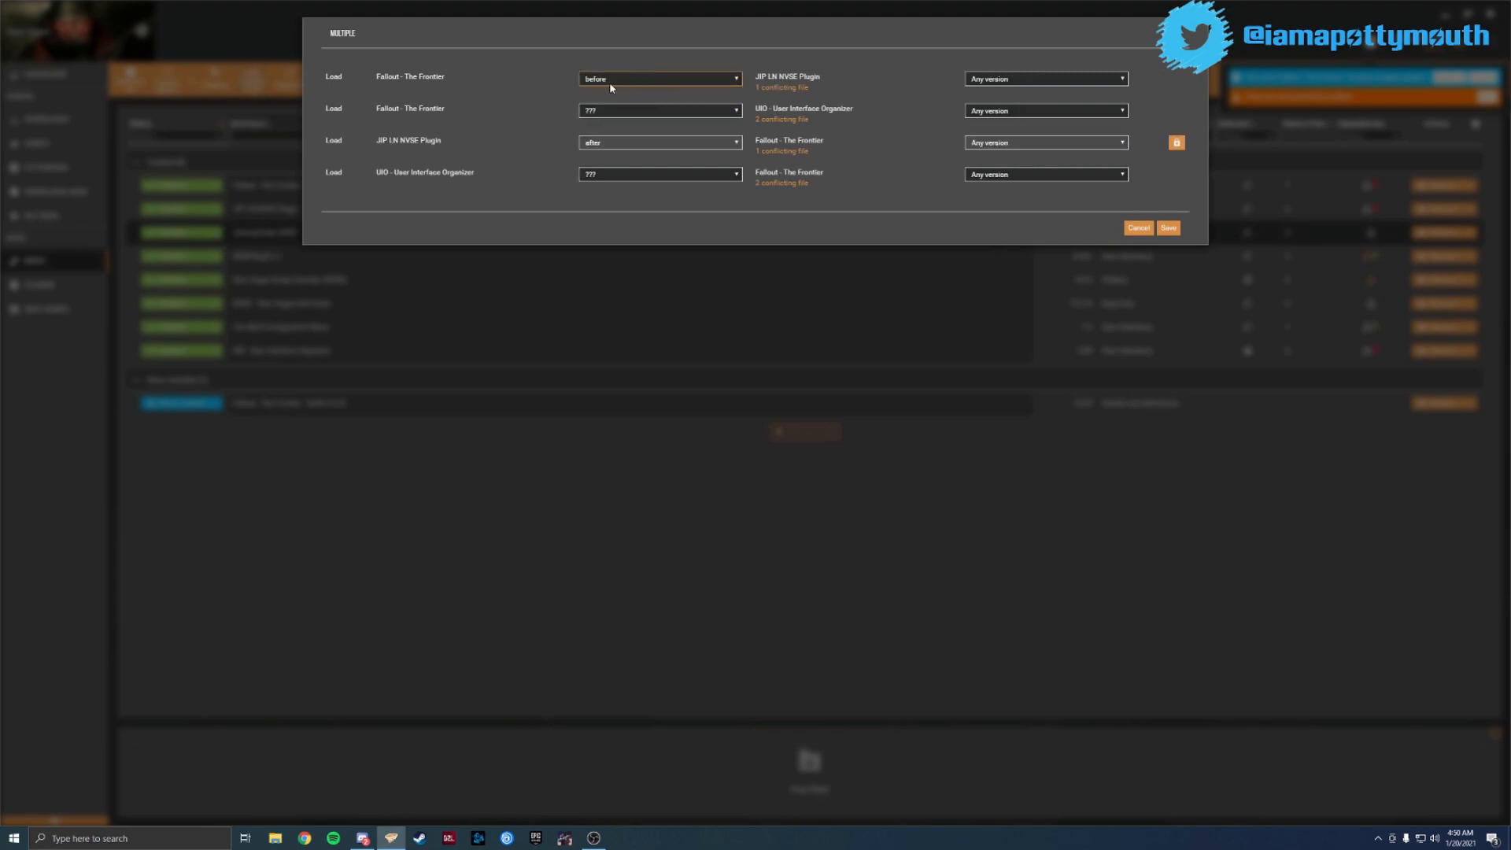
click(612, 111)
click(615, 131)
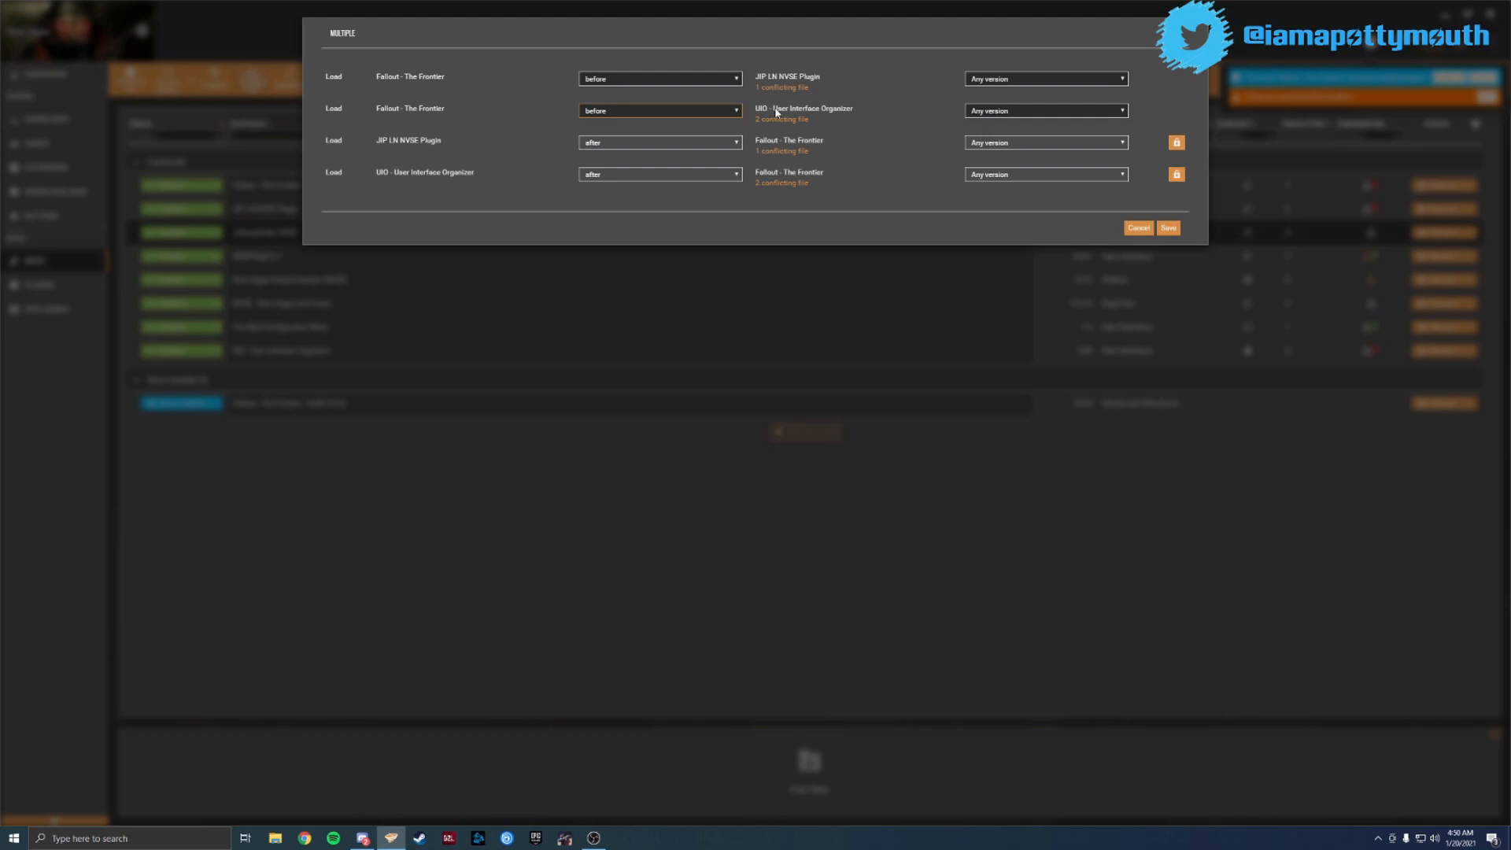
mouse_move(775, 119)
click(1168, 228)
Deploy the mods using the newer file for the nvse_6.0_2 external change, and enable all of The Frontier's plugins
click(1453, 116)
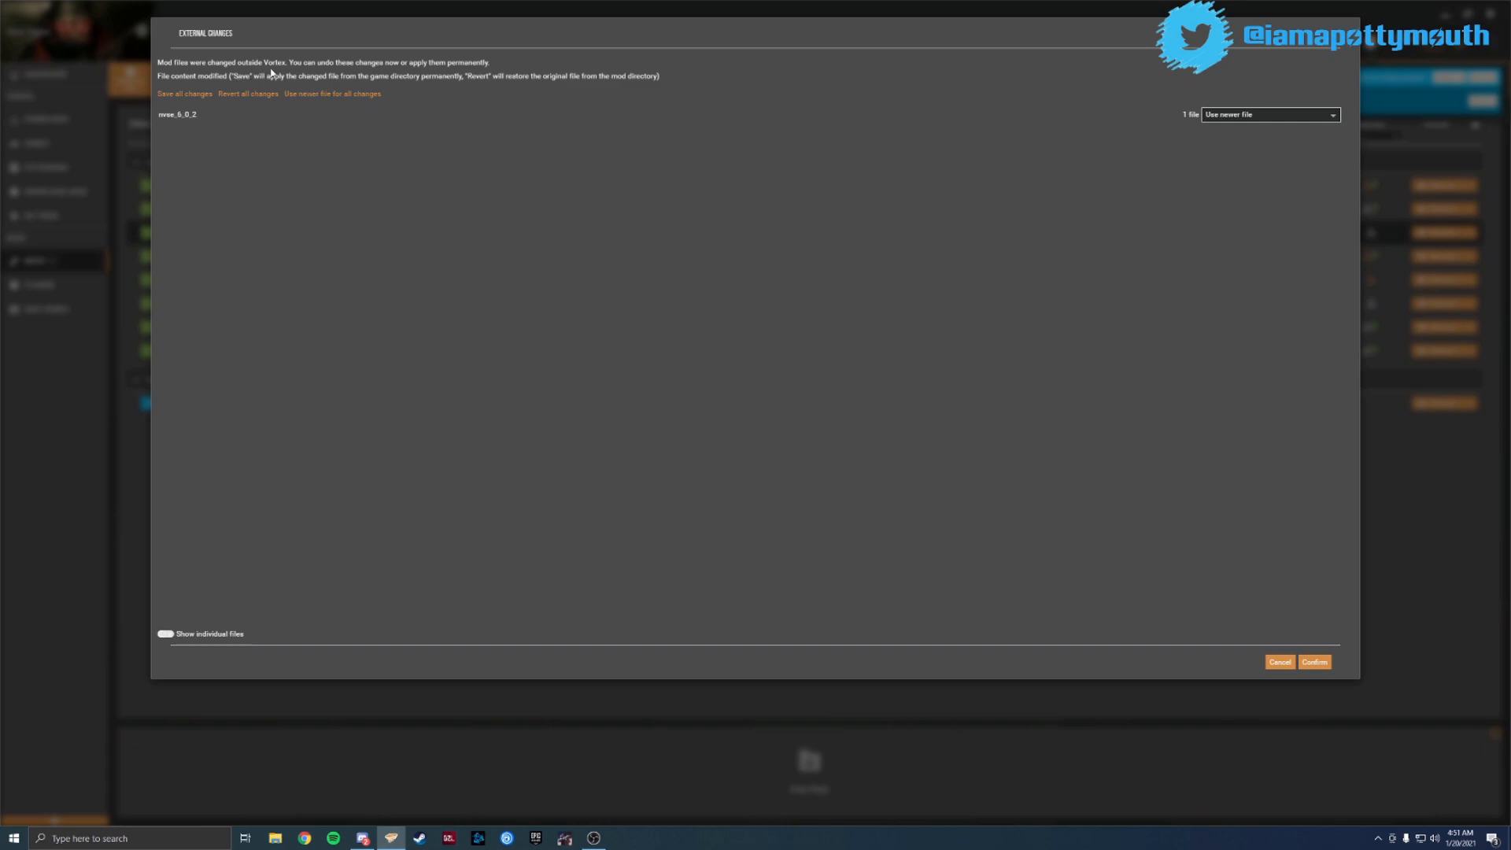
click(1315, 663)
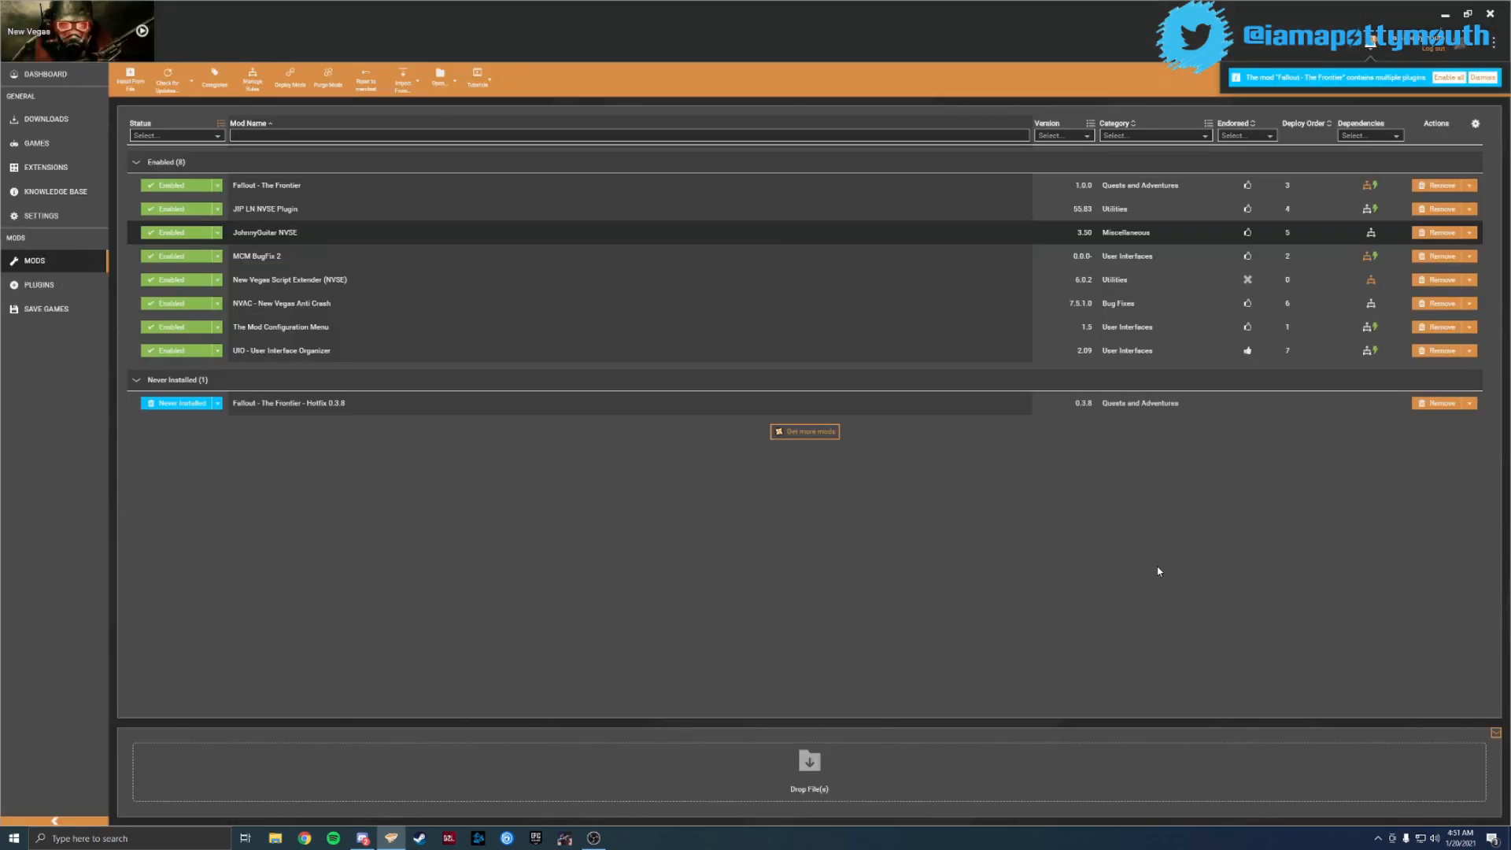
click(1446, 77)
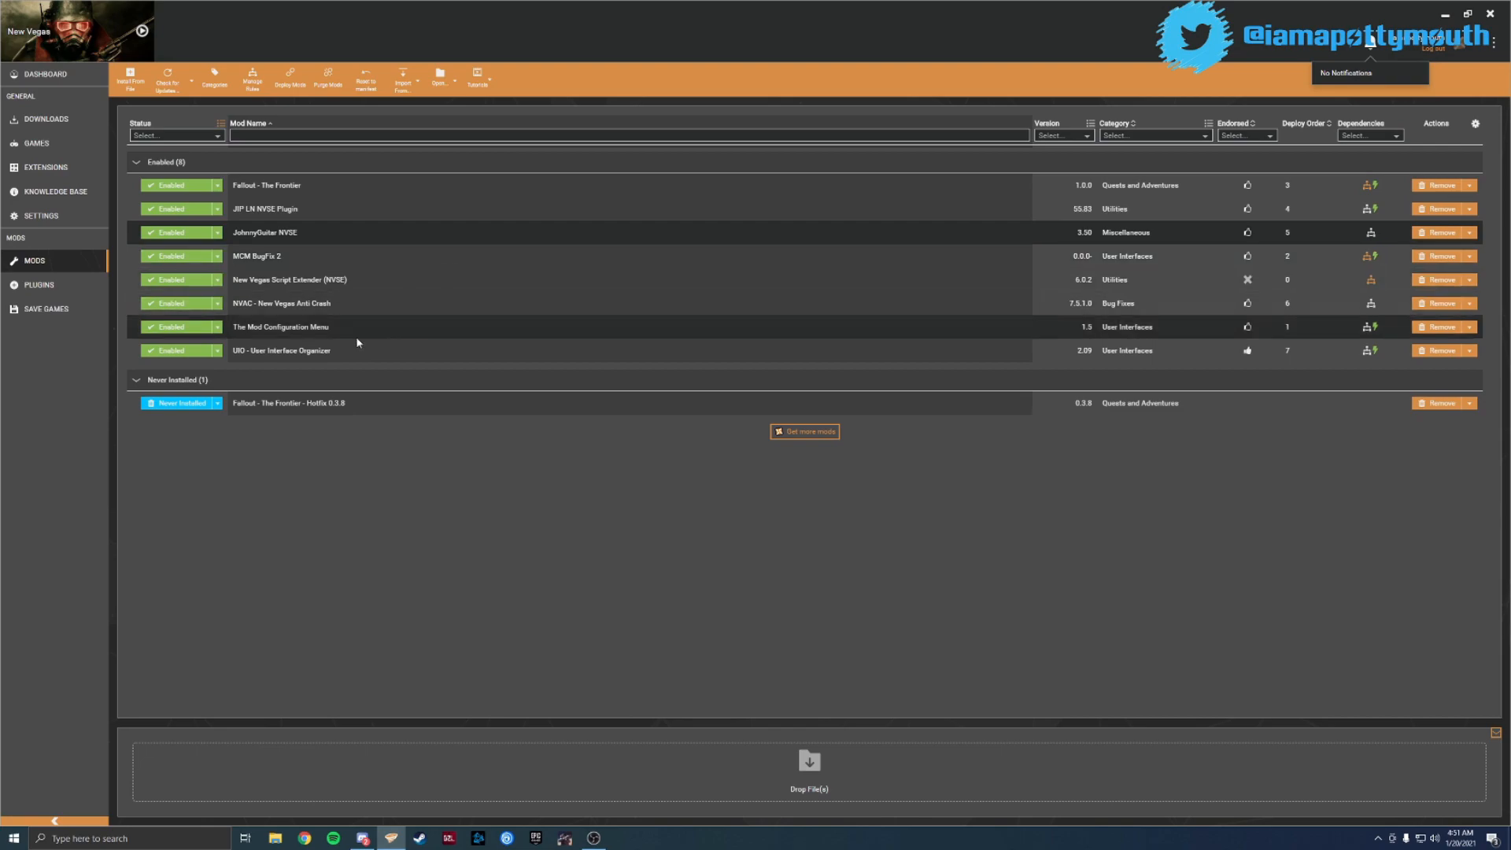
Launch New Vegas with Fallout - The Frontier enabled
click(142, 31)
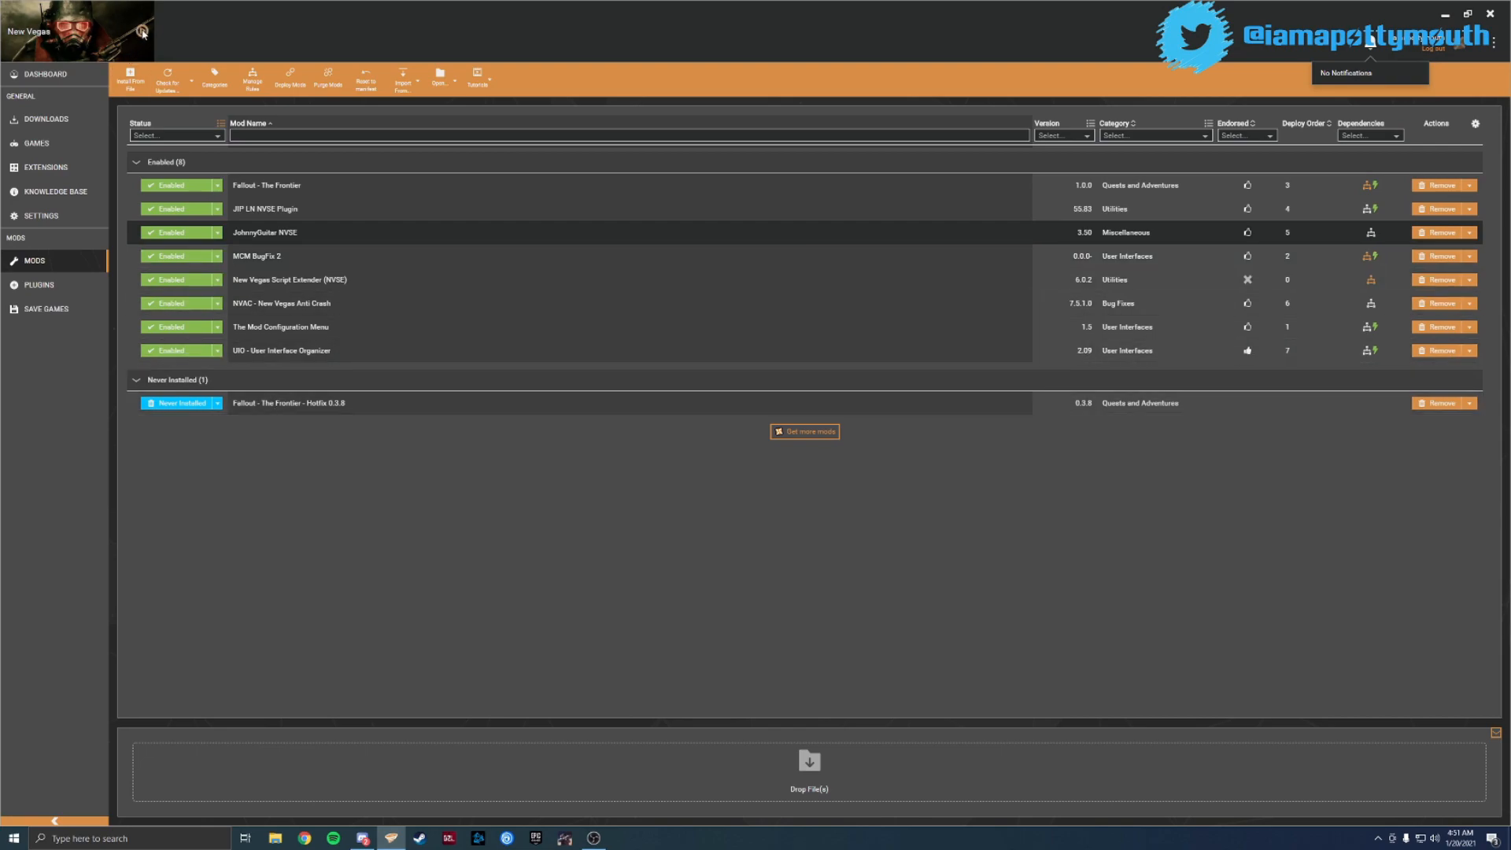